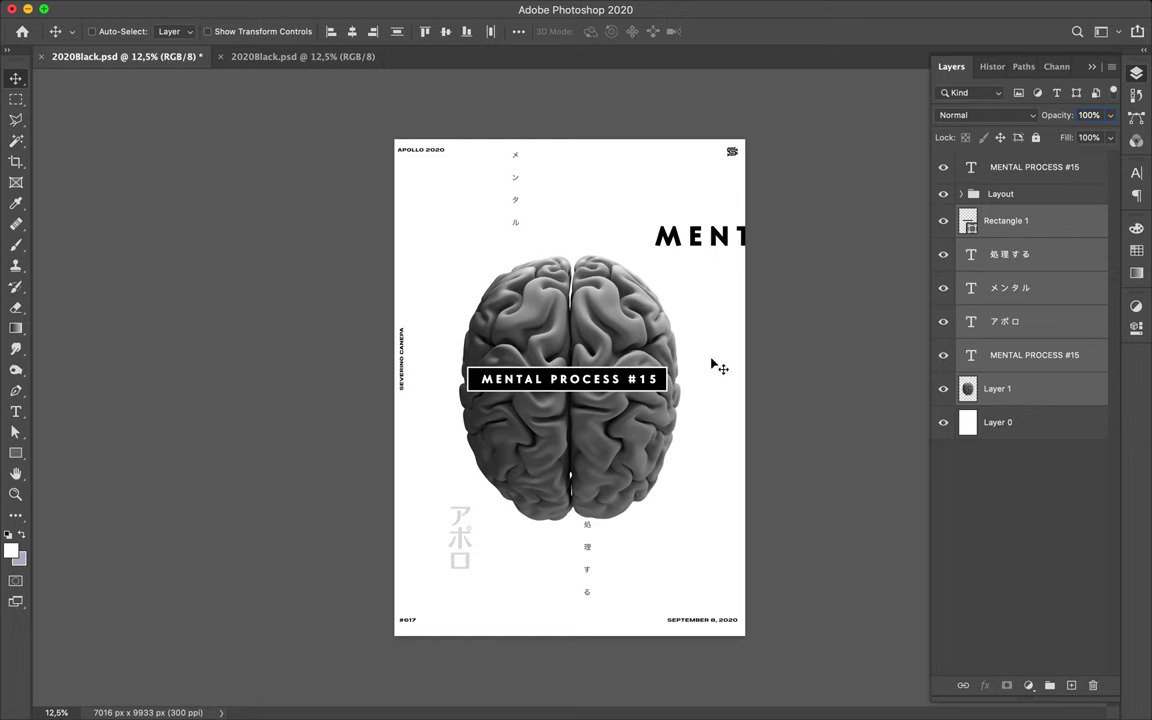
Edit the white label over the brain to read MENTAL PROCESS #16
key(t)
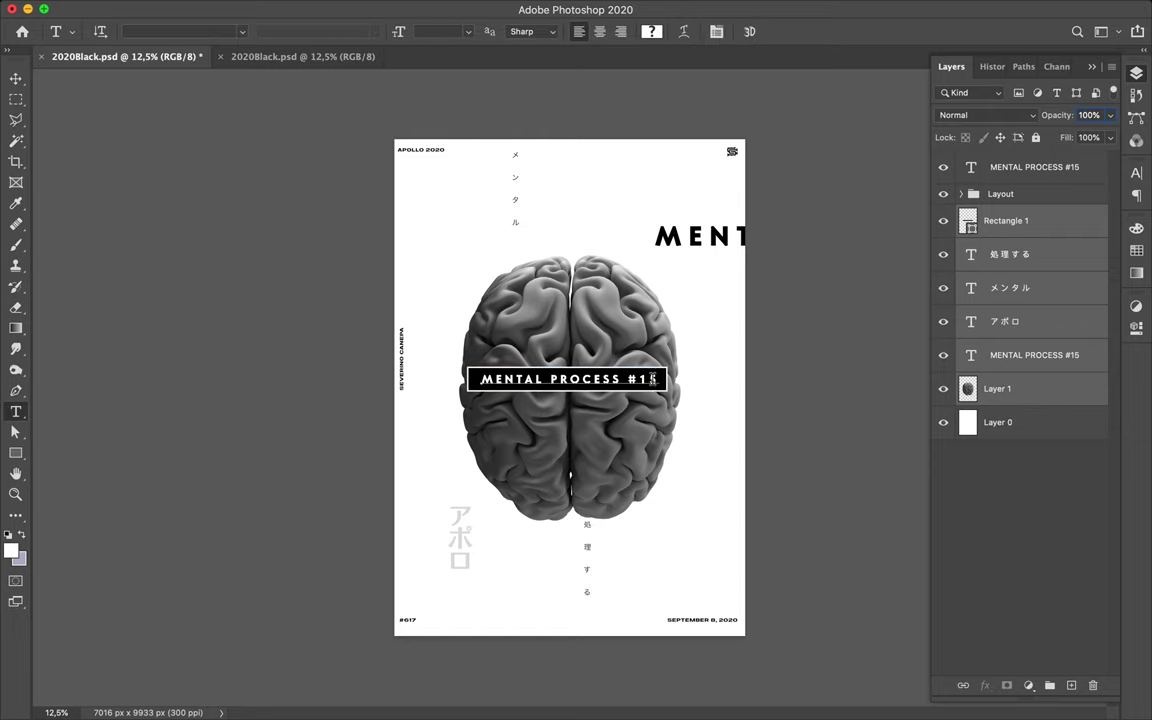
click(652, 379)
key(BackSpace)
text(6)
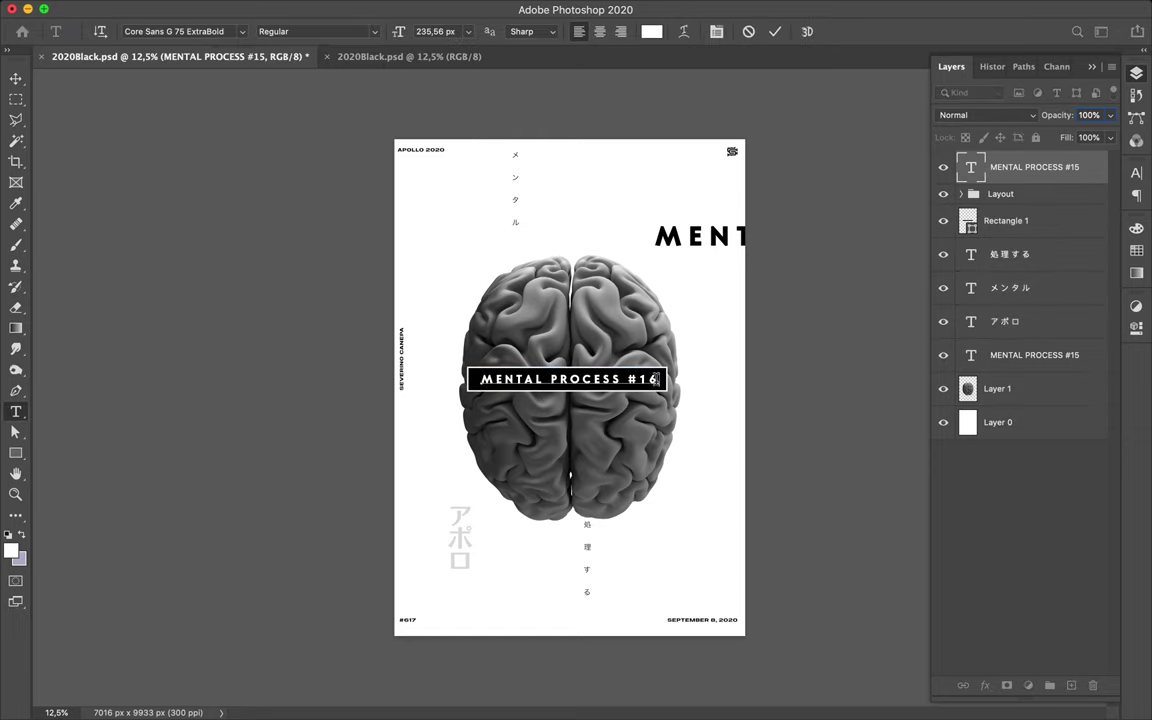
key(Escape)
key(v)
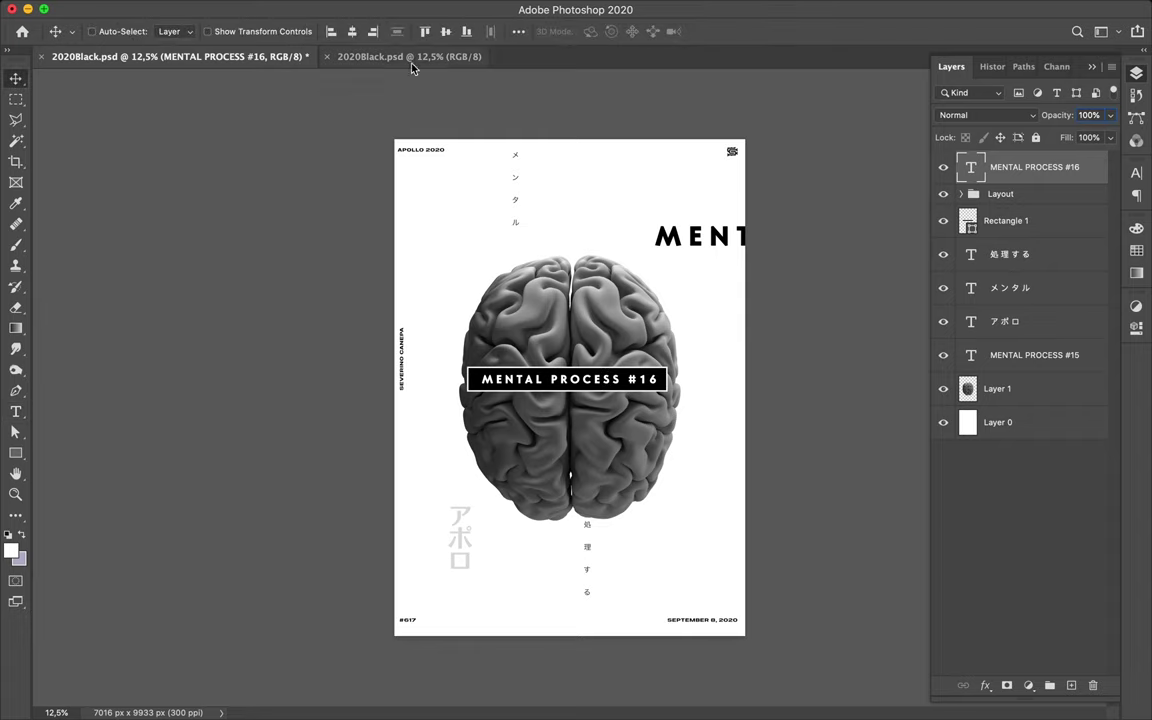
Centre the MENTAL PROCESS #16 label and its black box horizontally and vertically on the canvas
click(446, 32)
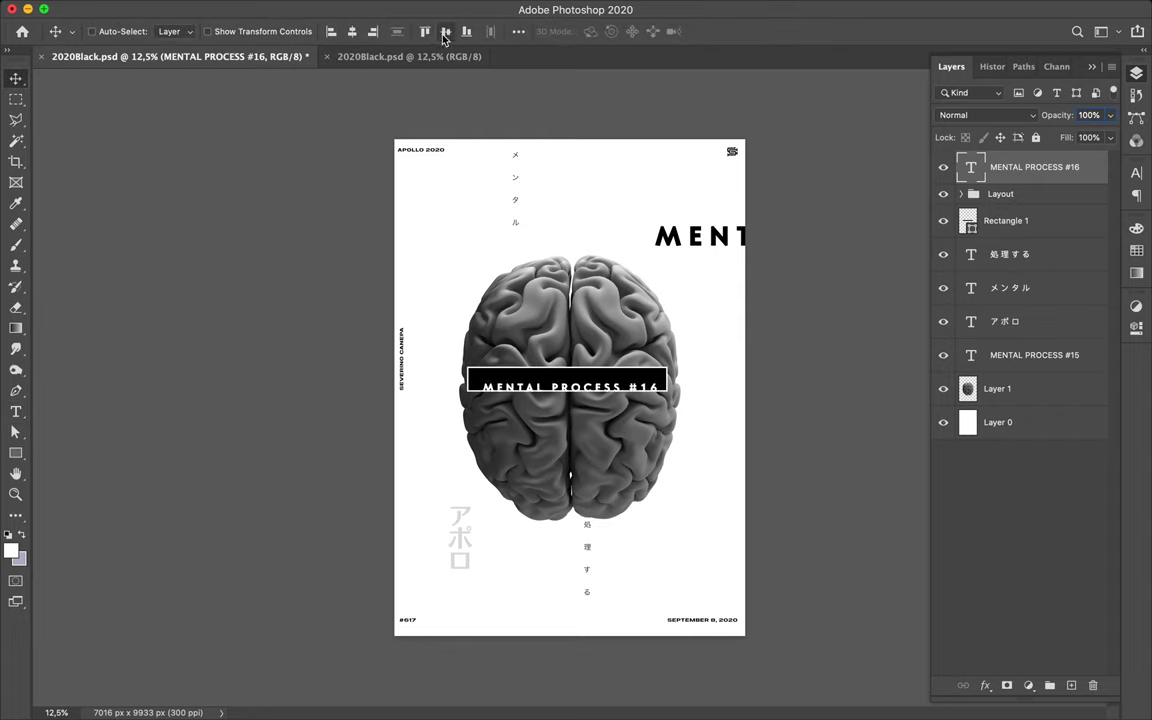
super+click(597, 372)
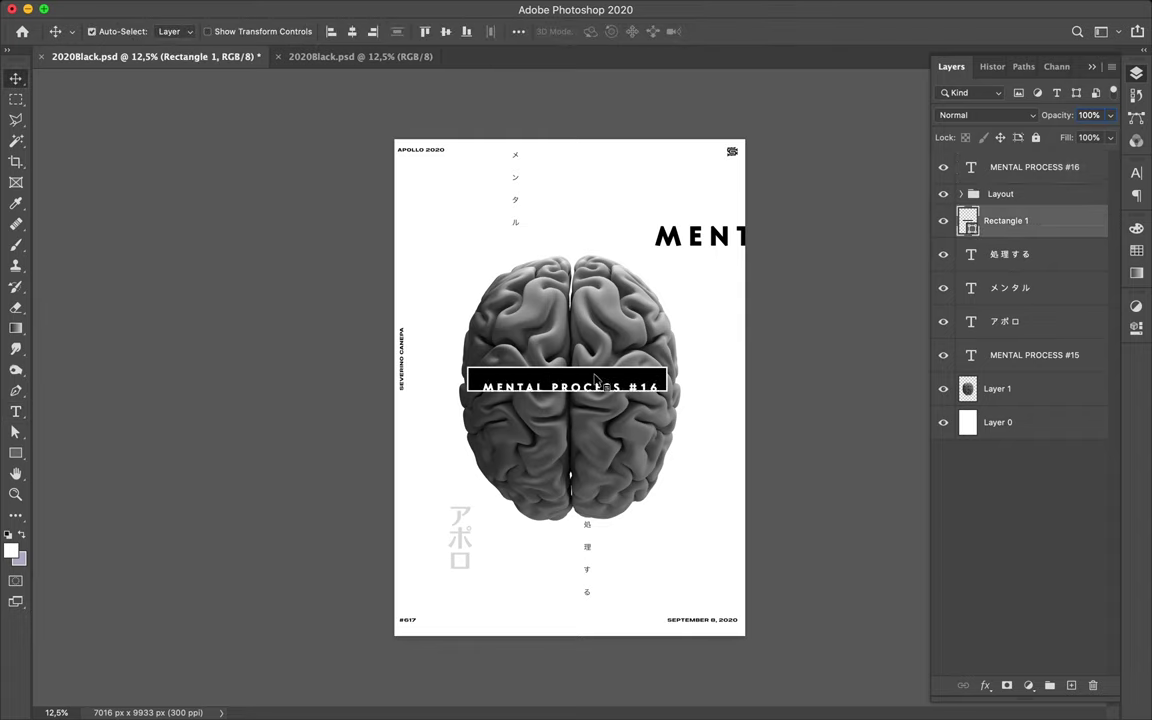
click(352, 31)
click(445, 32)
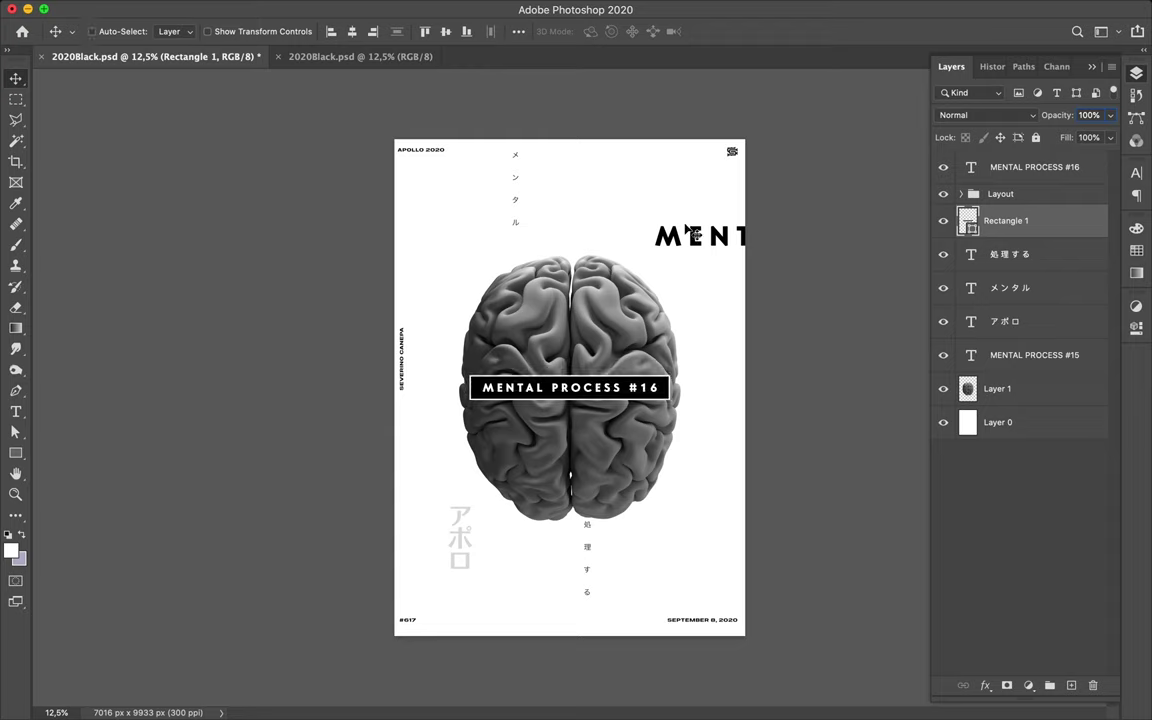
Shift the small メンタル and 処理する texts slightly down and right, and place the MENTAL PROCESS #16 layer directly below the Layout group
super+click(588, 548)
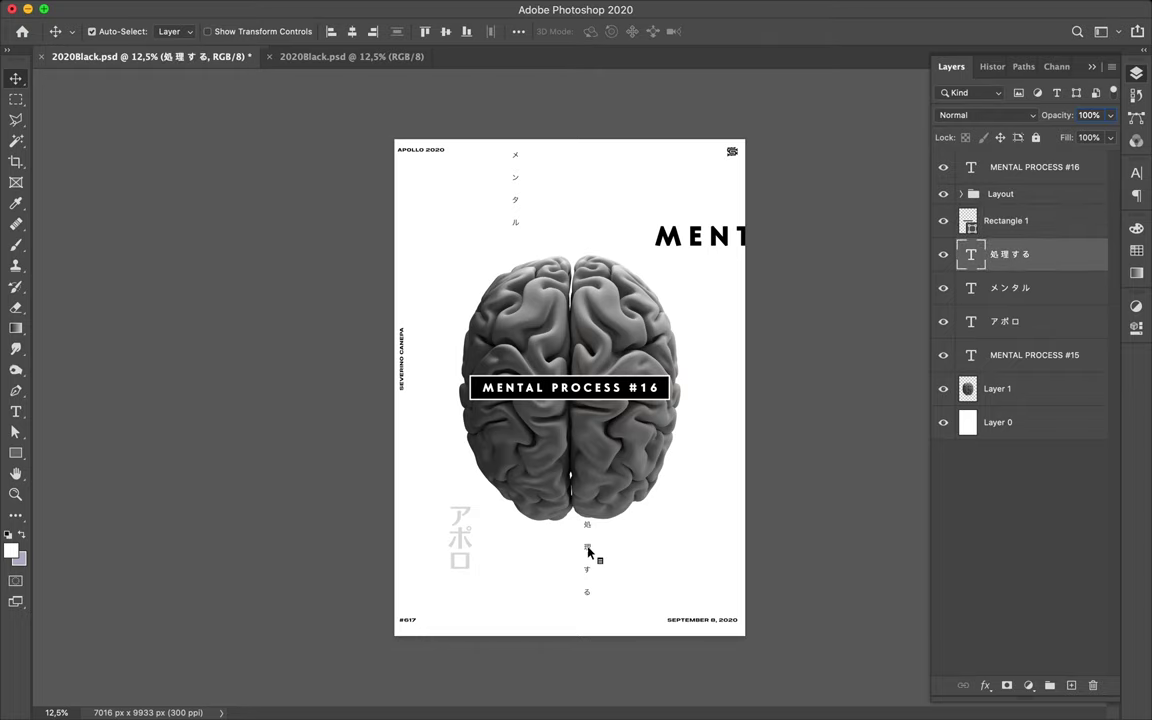
shift+super+click(515, 205)
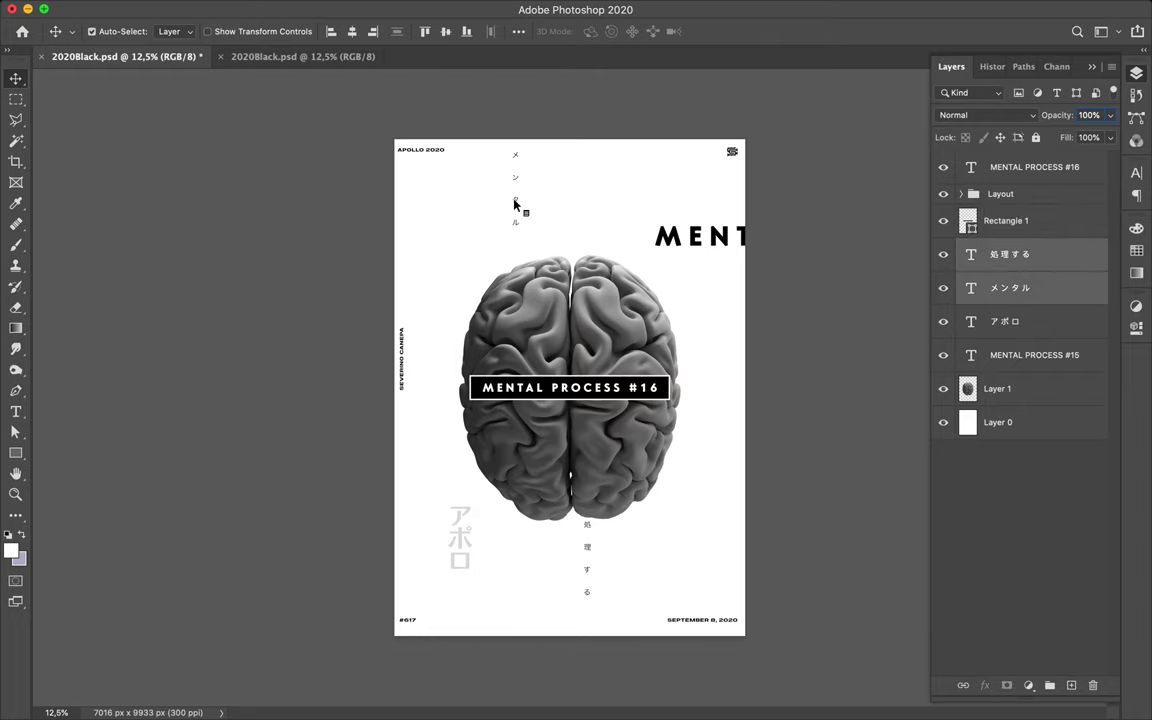
drag(515, 205, 520, 218)
drag(1018, 176, 1019, 210)
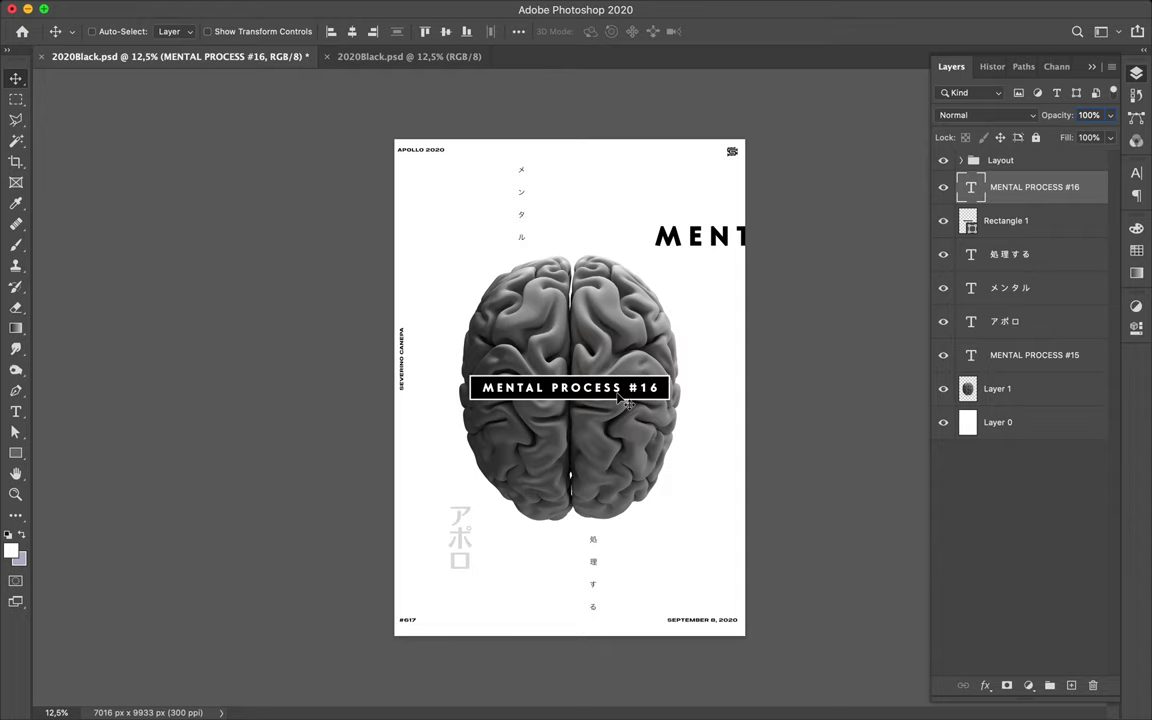
Draw a rectangle shape of about 1051 × 1366 px beside the brain's lower right edge
key(u)
drag(634, 494, 687, 562)
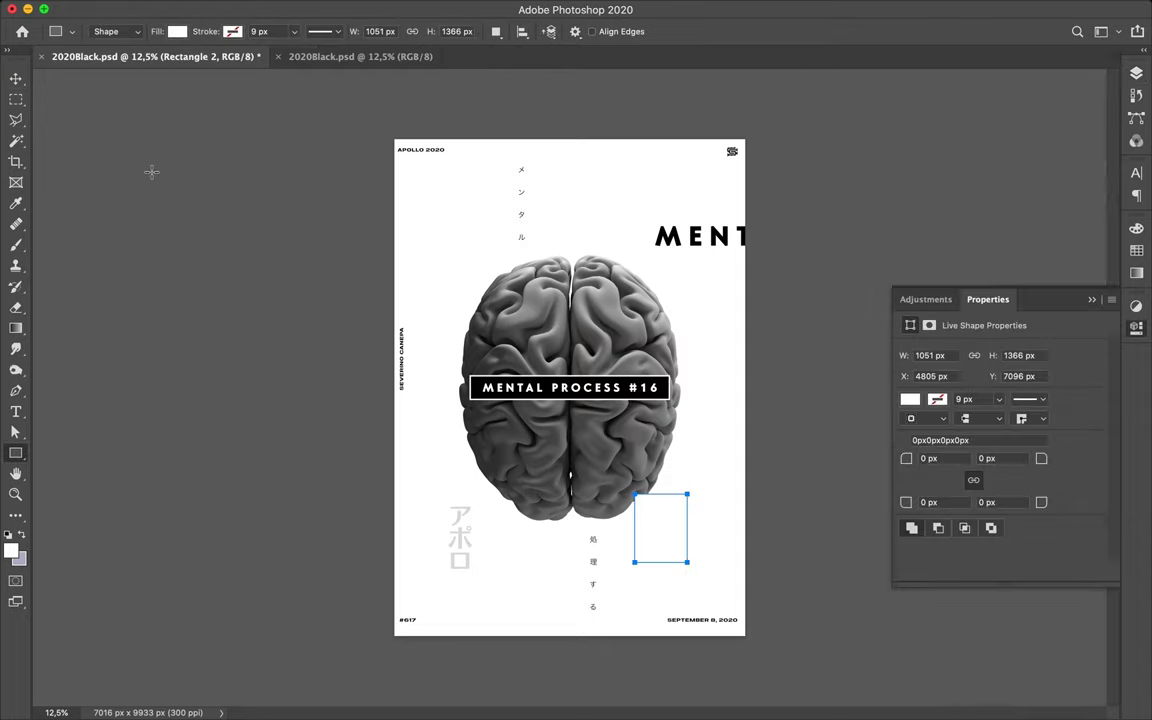
Fill the new rectangle with a bright red-orange custom colour
click(177, 33)
click(177, 33)
click(177, 33)
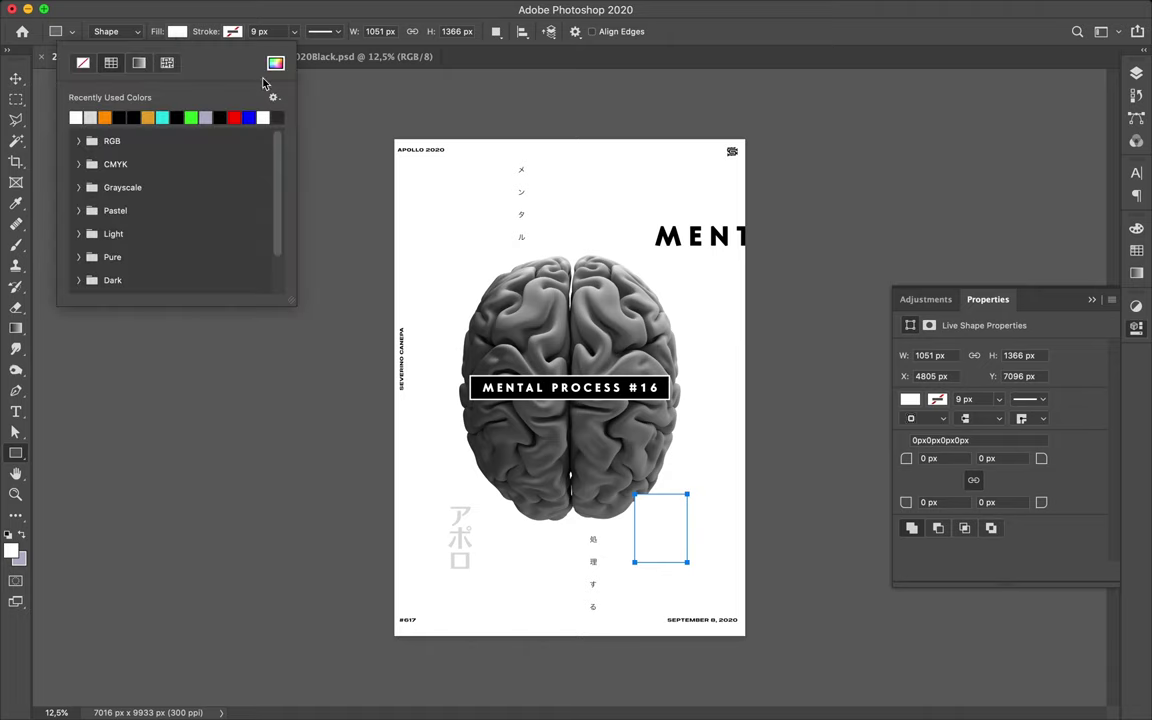
click(268, 66)
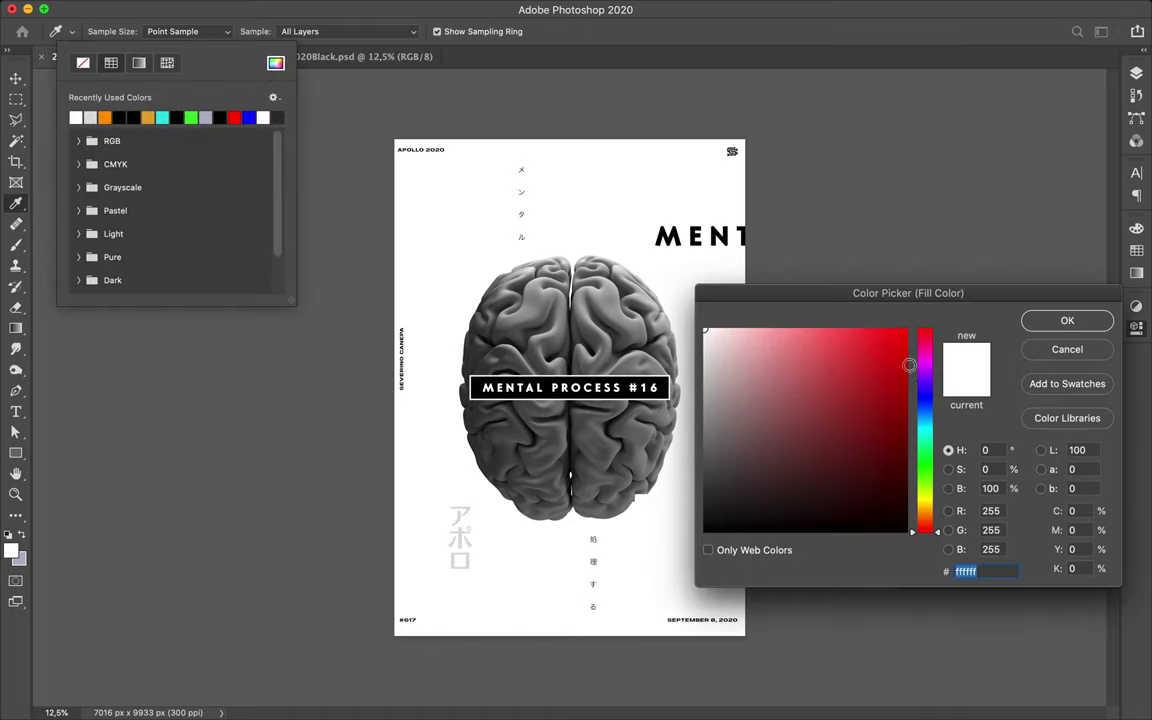
drag(922, 420, 923, 432)
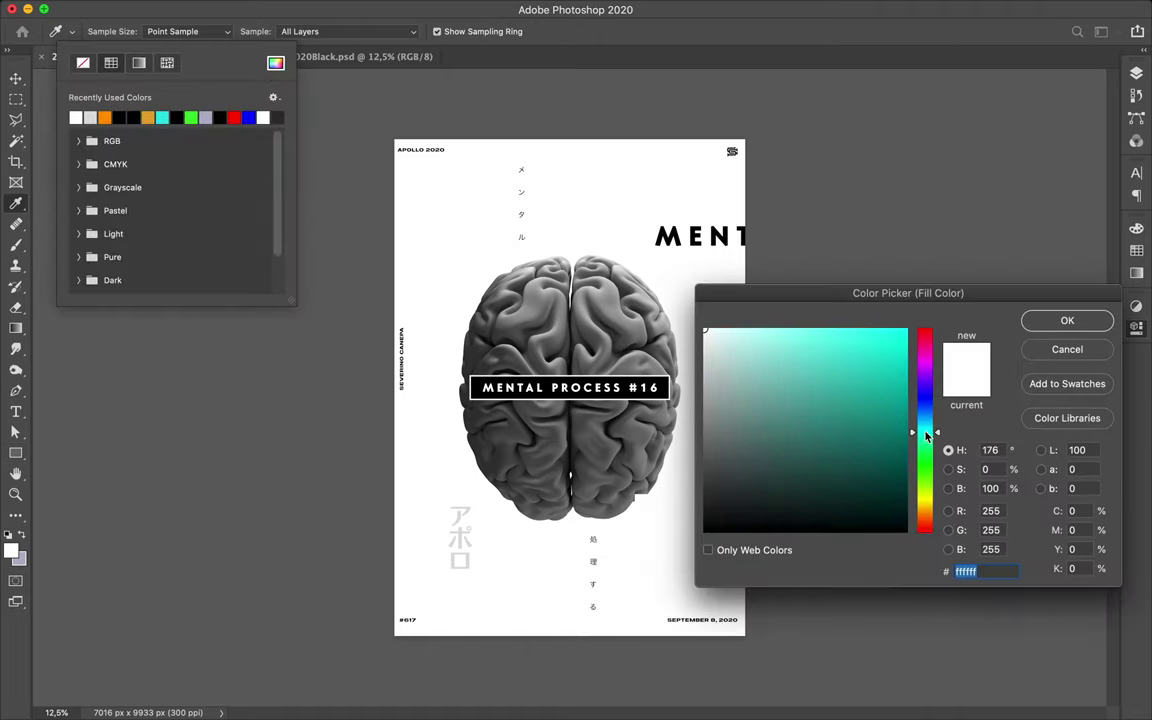
drag(876, 328, 885, 328)
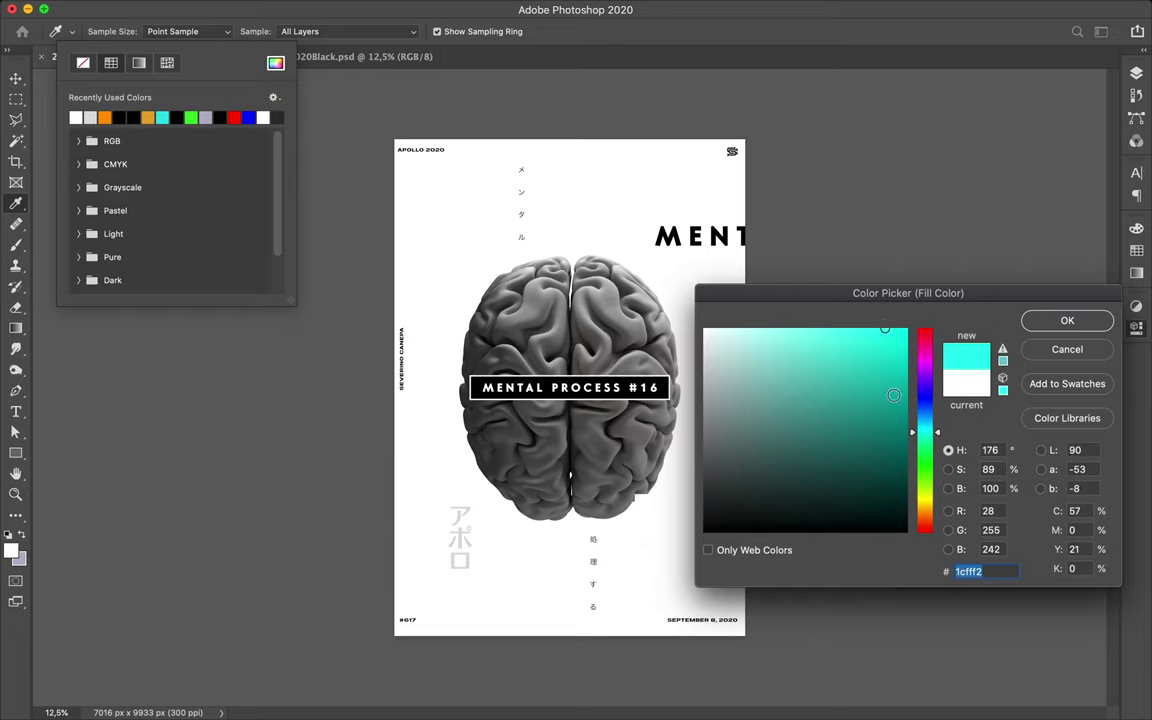
click(930, 470)
drag(930, 470, 937, 523)
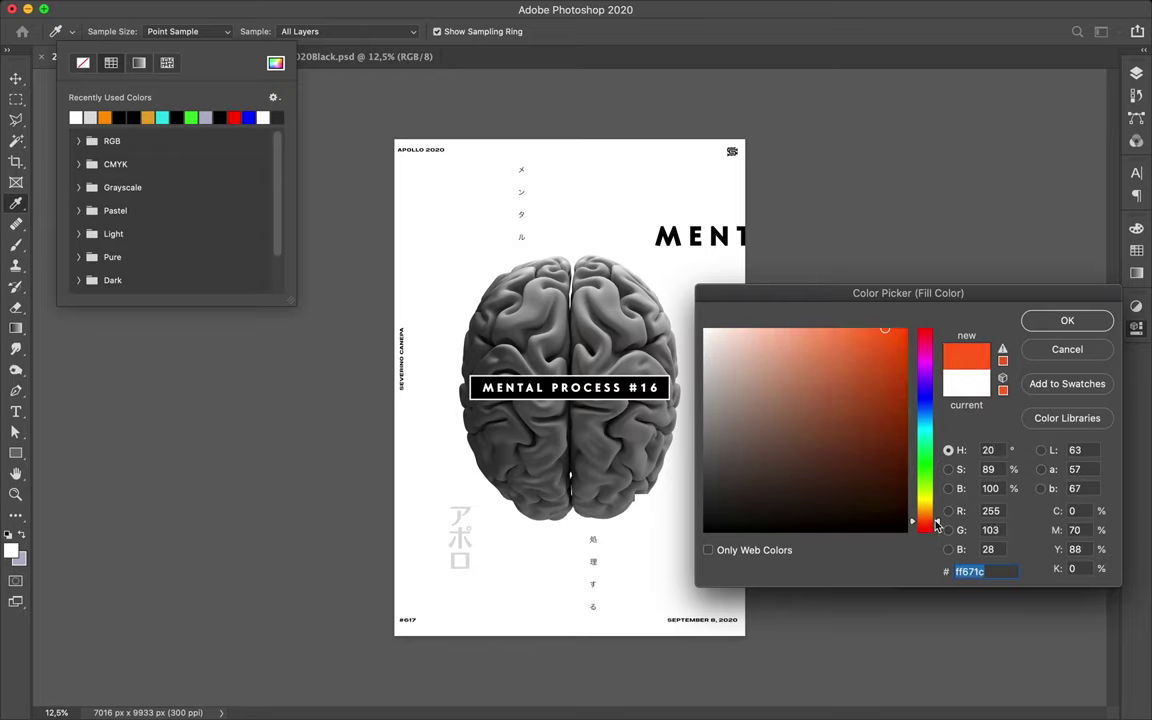
drag(937, 523, 937, 524)
click(904, 326)
drag(905, 326, 873, 330)
click(1065, 320)
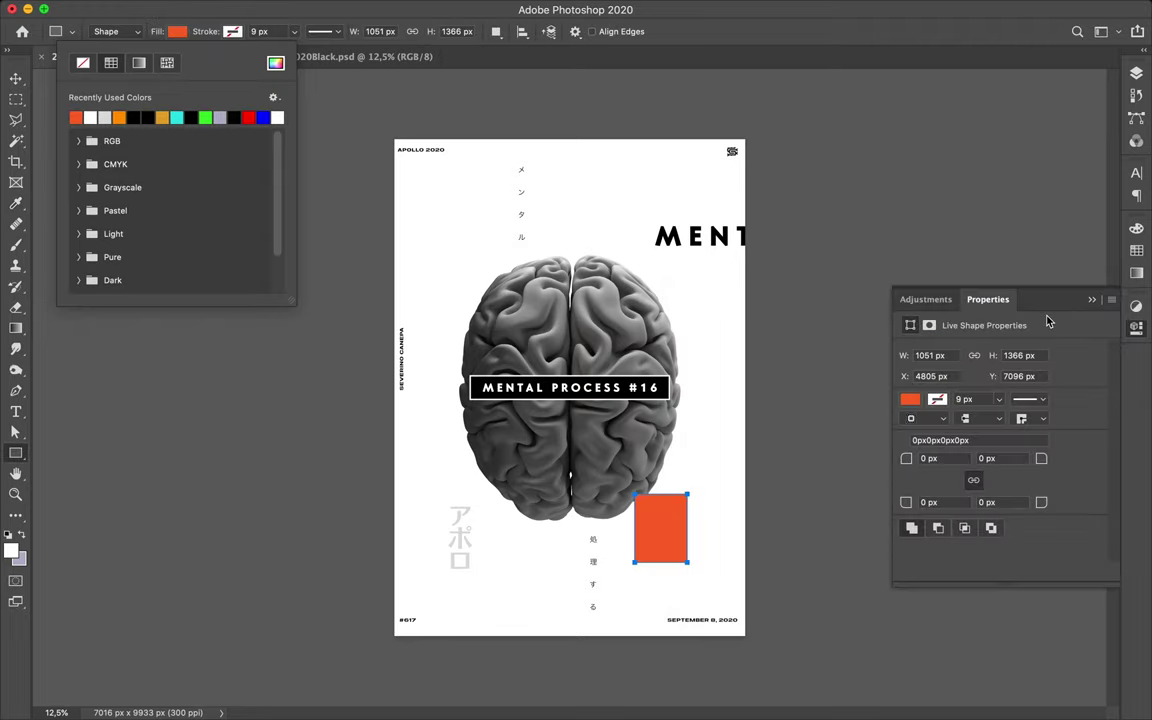
Move the orange rectangle onto the lower right part of the brain and glance at the other open document
key(v)
drag(677, 527, 655, 455)
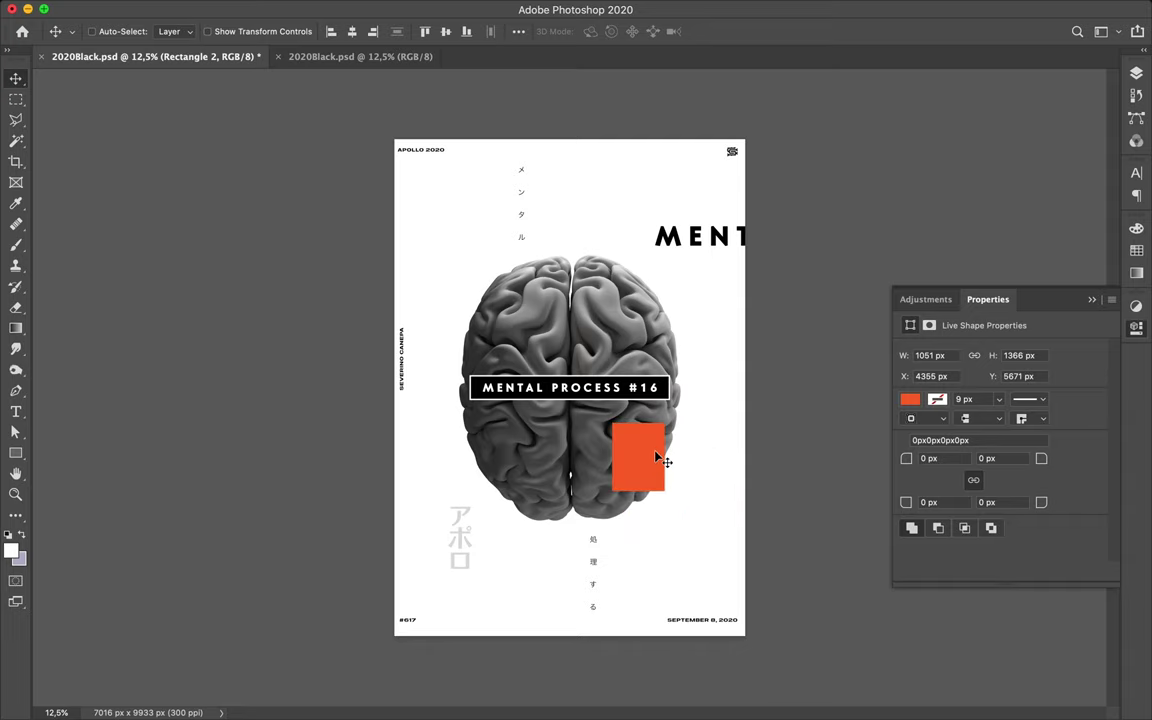
click(384, 56)
click(208, 57)
Change the rectangle's fill to a saturated blue-violet custom colour
click(909, 400)
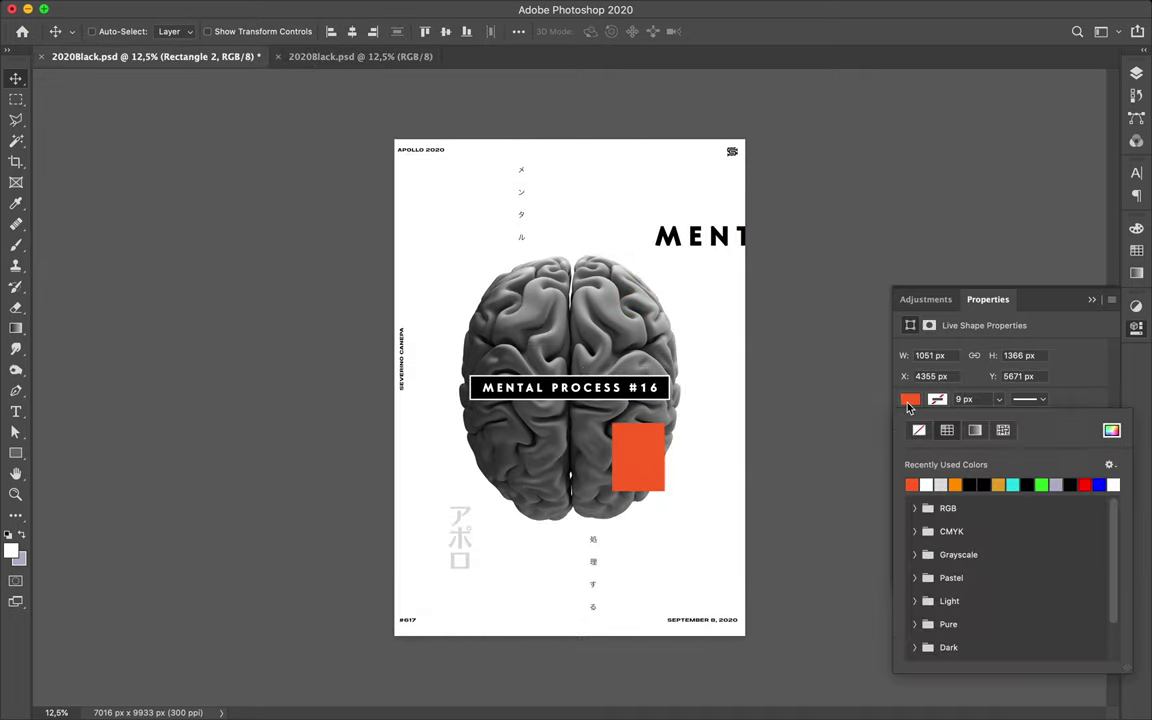
click(1111, 430)
click(926, 378)
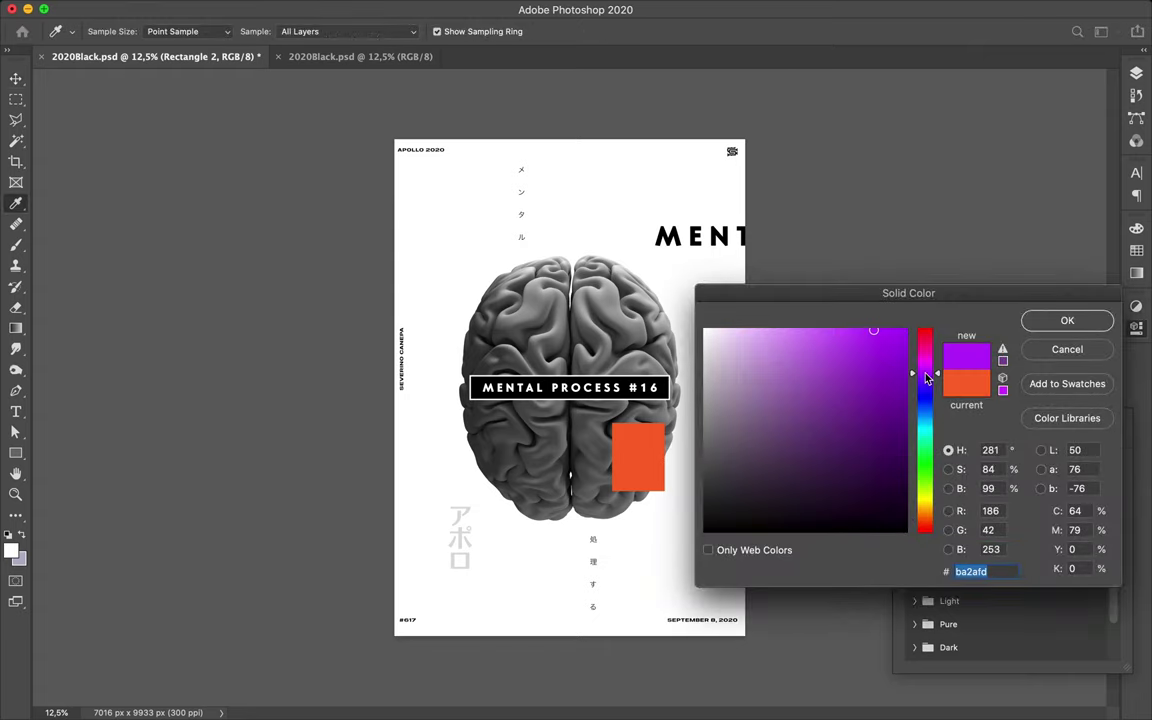
drag(926, 383, 928, 382)
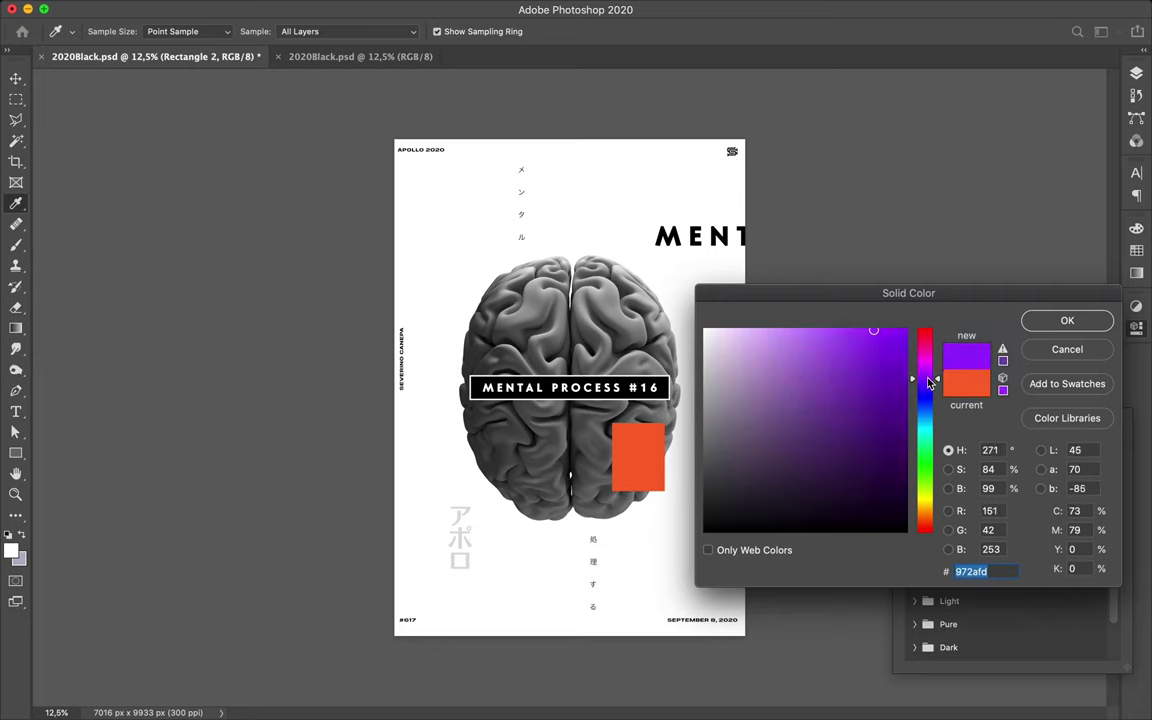
click(873, 328)
click(938, 384)
drag(938, 386, 938, 390)
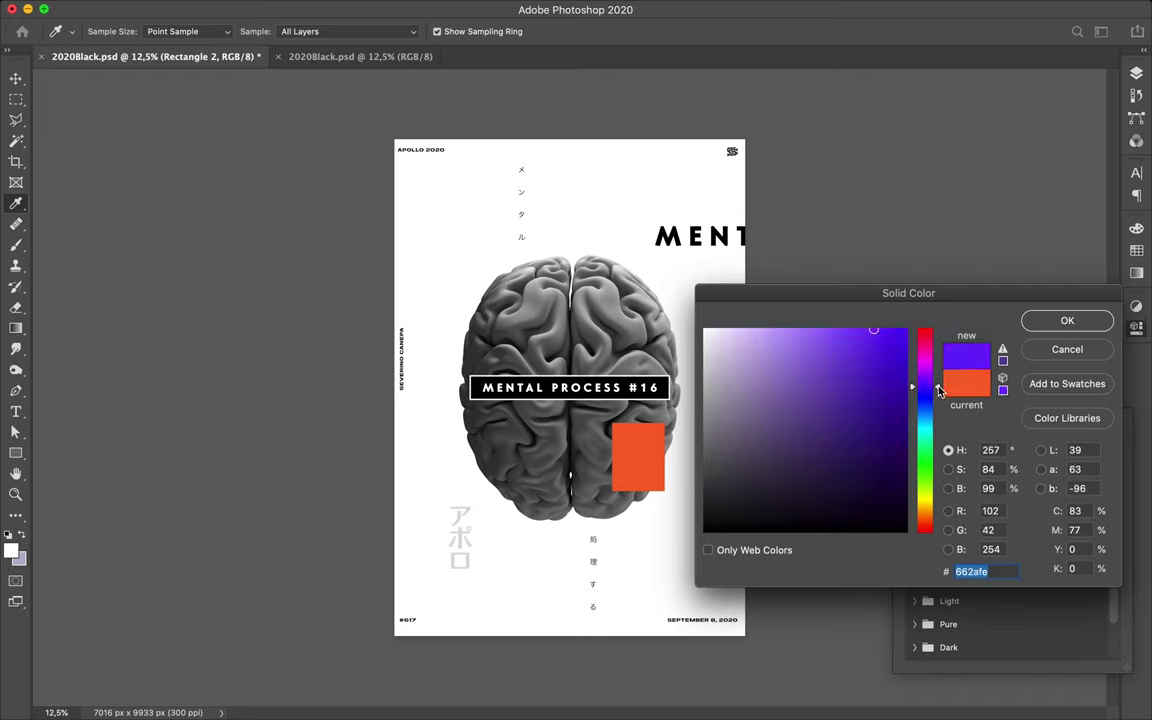
drag(938, 390, 938, 392)
click(913, 390)
drag(913, 390, 913, 388)
key(Return)
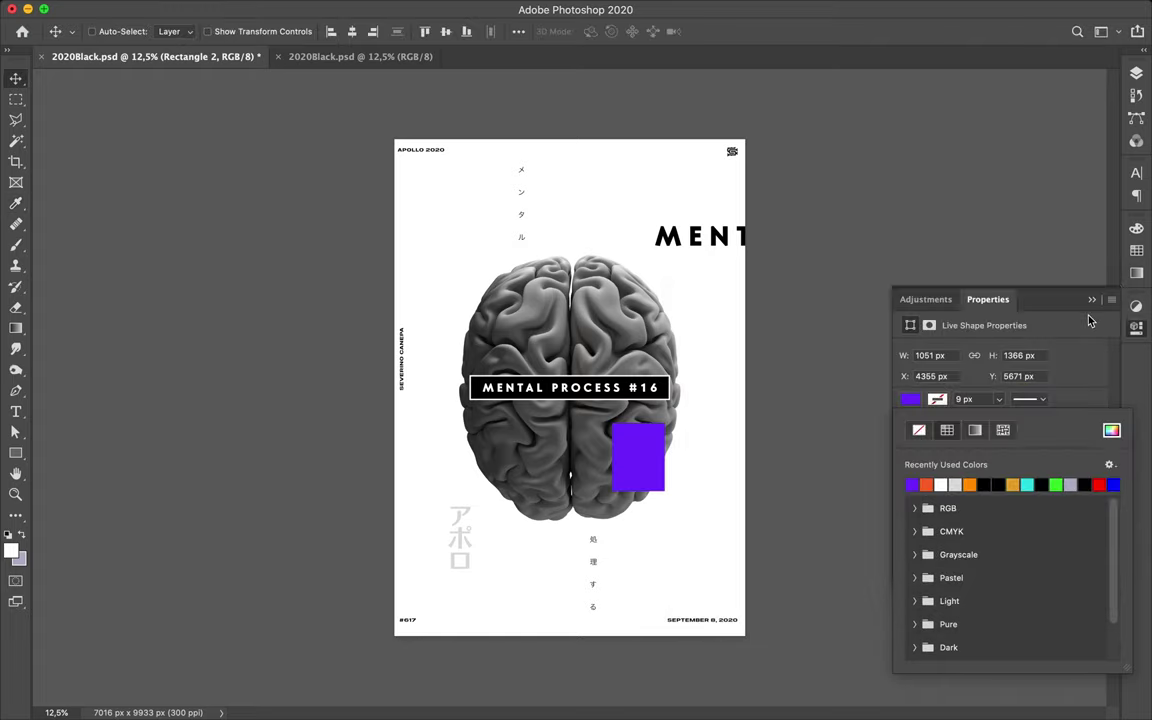
Recolour the rectangle with the pure red from the recently used colours
click(1099, 485)
key(Return)
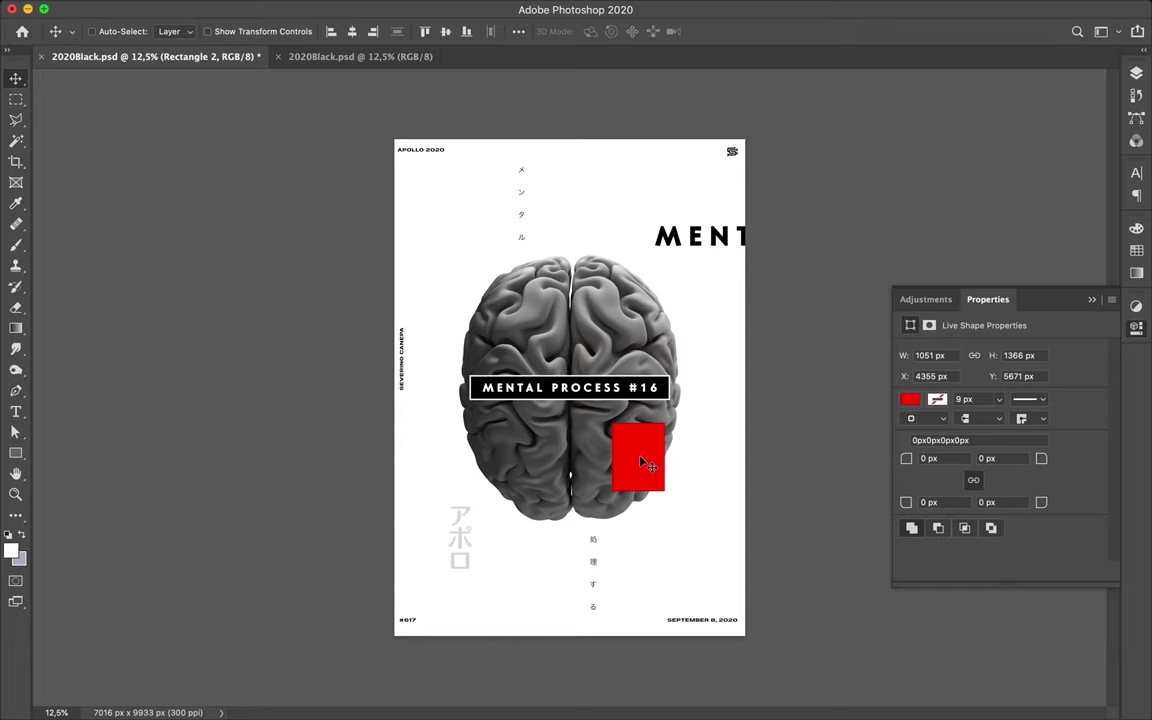
Set the rectangle's fill to magenta, ff00f0
scroll(620, 438, up, 3)
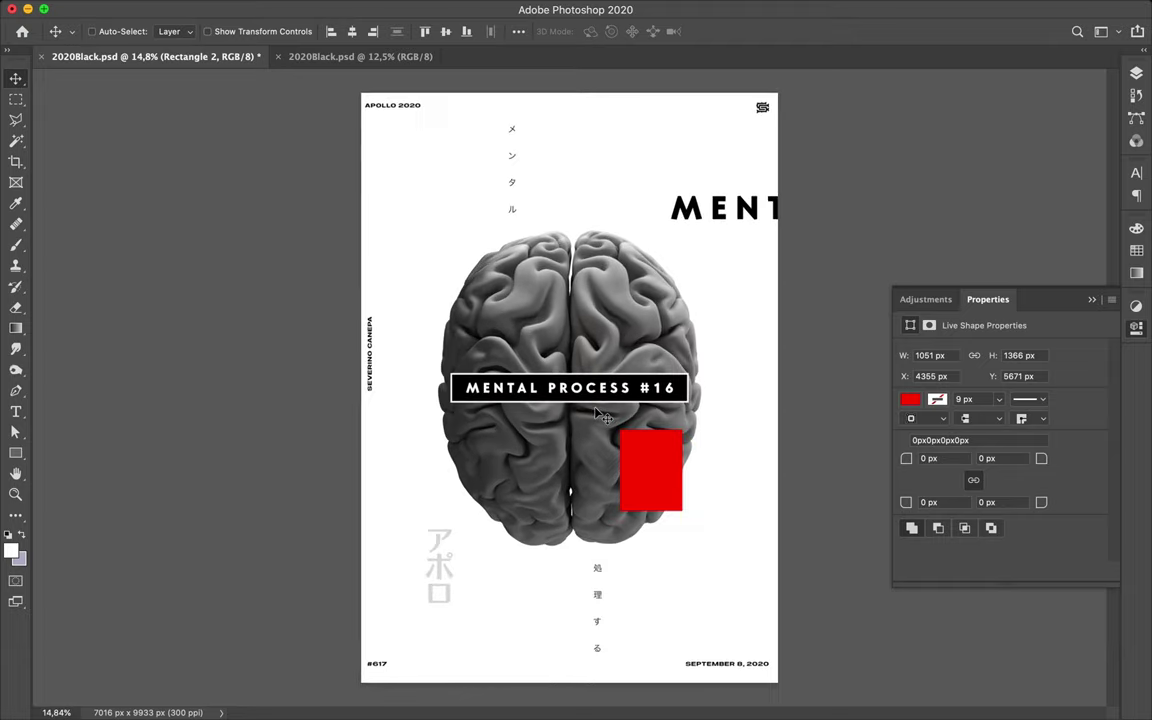
key(super)
key(a)
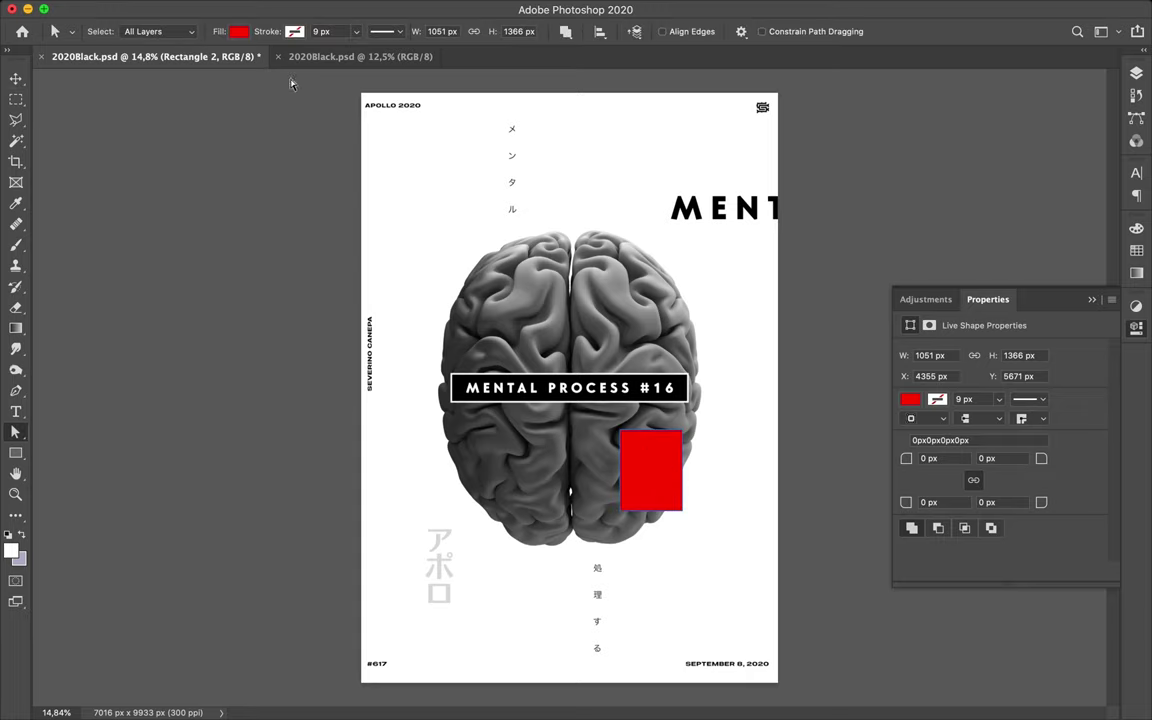
click(238, 33)
click(335, 64)
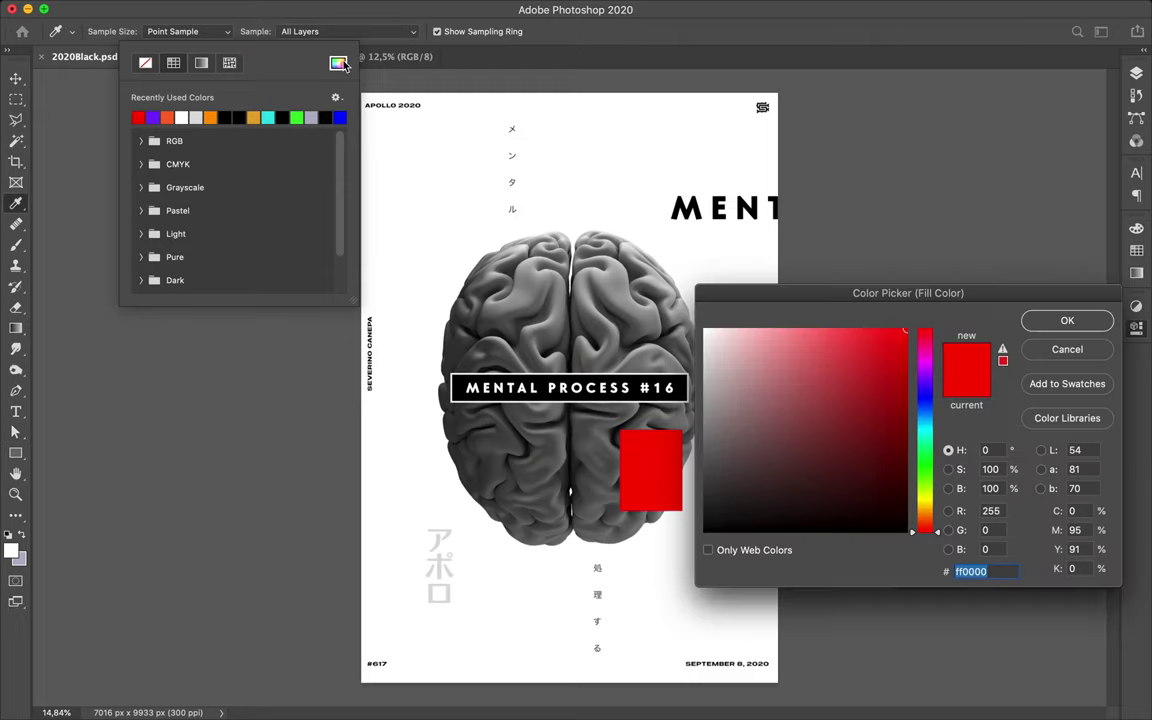
click(926, 362)
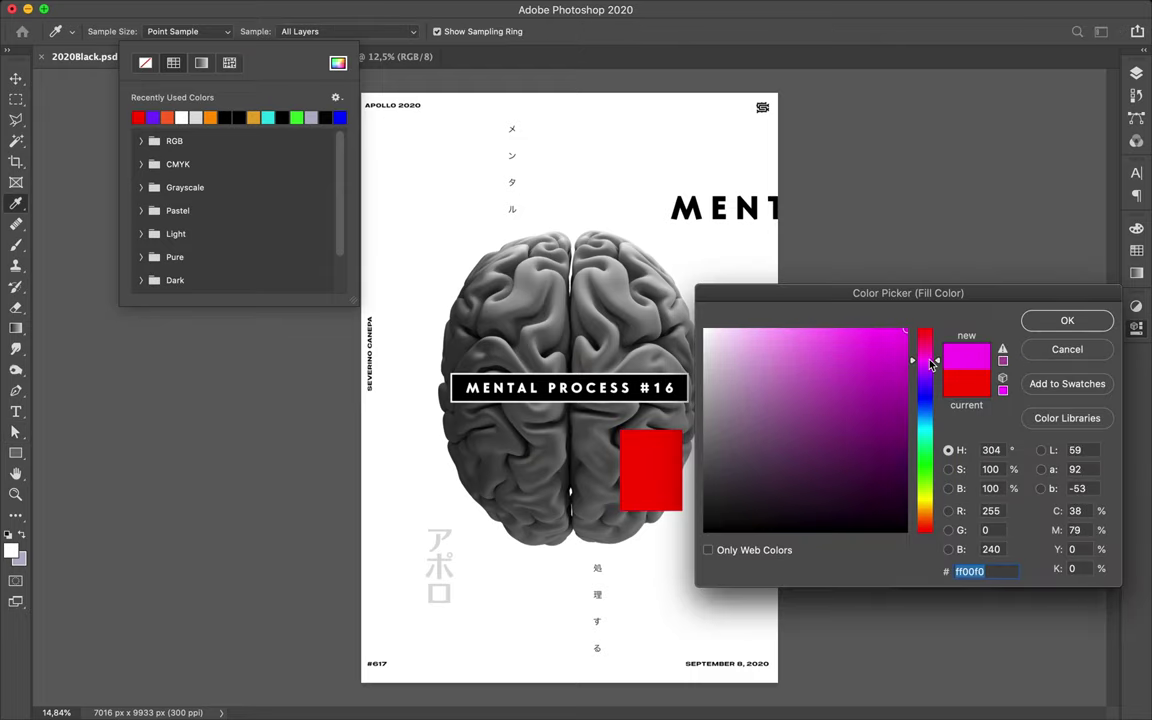
click(1067, 320)
click(839, 443)
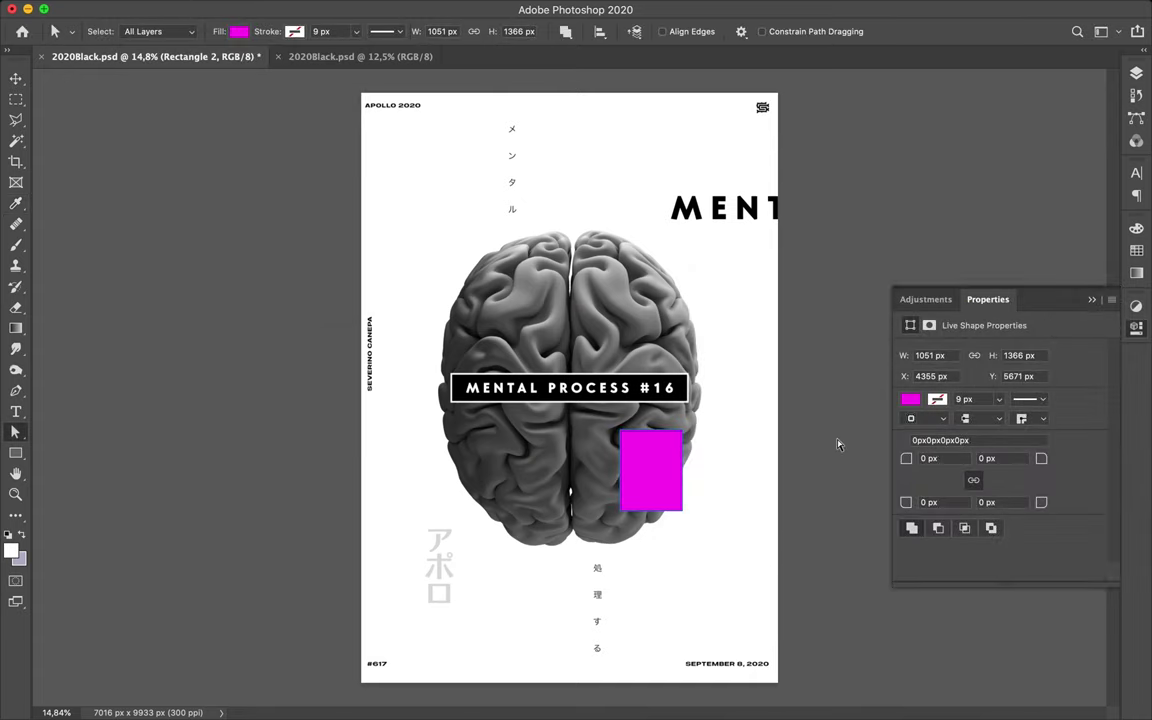
click(758, 481)
Move the magenta rectangle below the brain's lower right edge, to about X 4878 px, Y 7188 px
key(v)
click(657, 482)
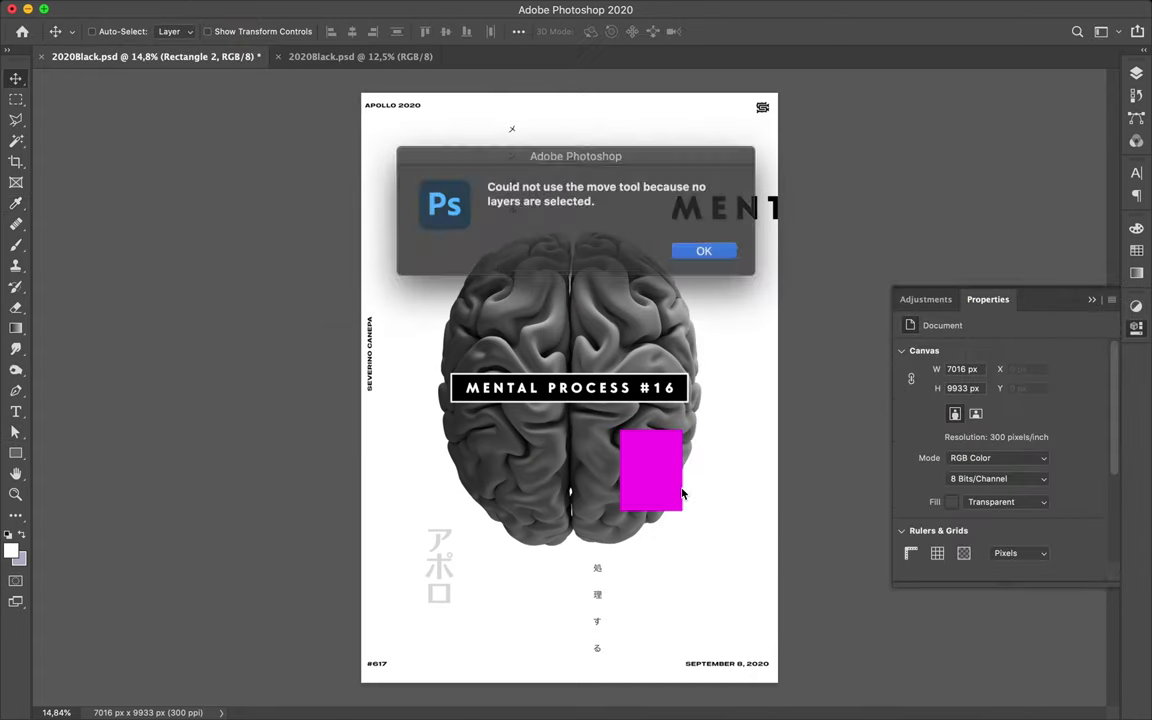
click(697, 250)
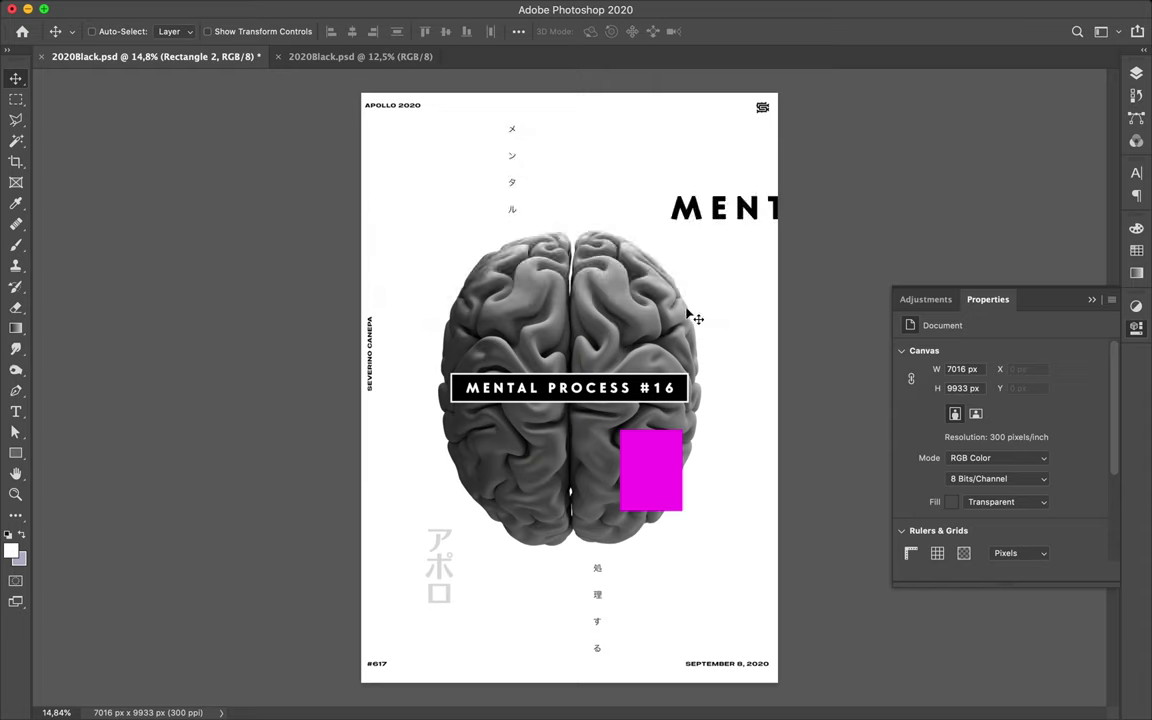
super+click(654, 495)
drag(654, 495, 678, 528)
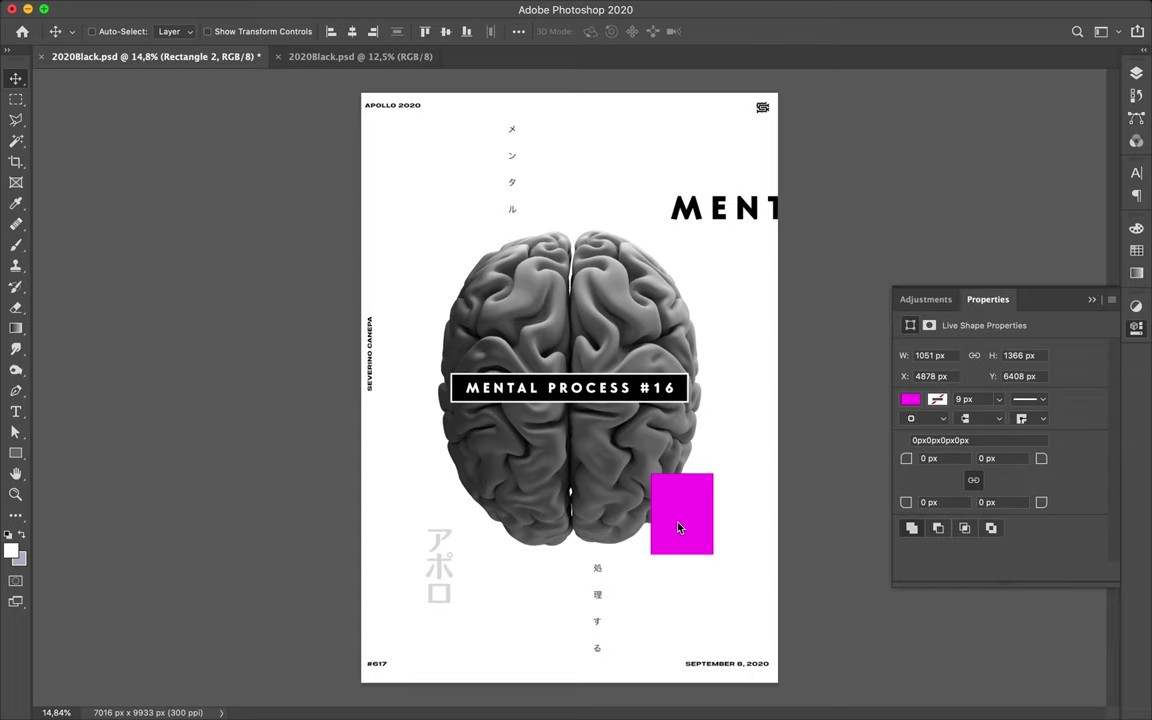
drag(678, 528, 682, 574)
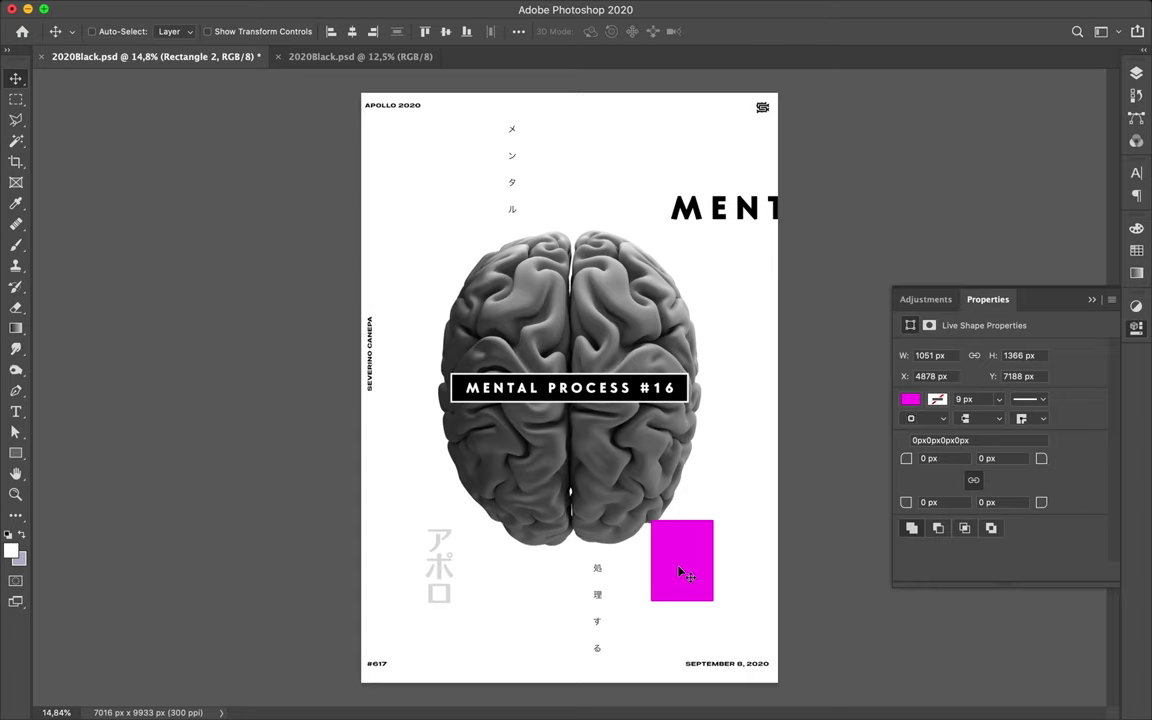
Duplicate the large black MENTAL PROCESS #15 title and place the copy lower, running off the poster's left edge
super+click(762, 209)
drag(762, 212, 345, 252)
alt+click(381, 255)
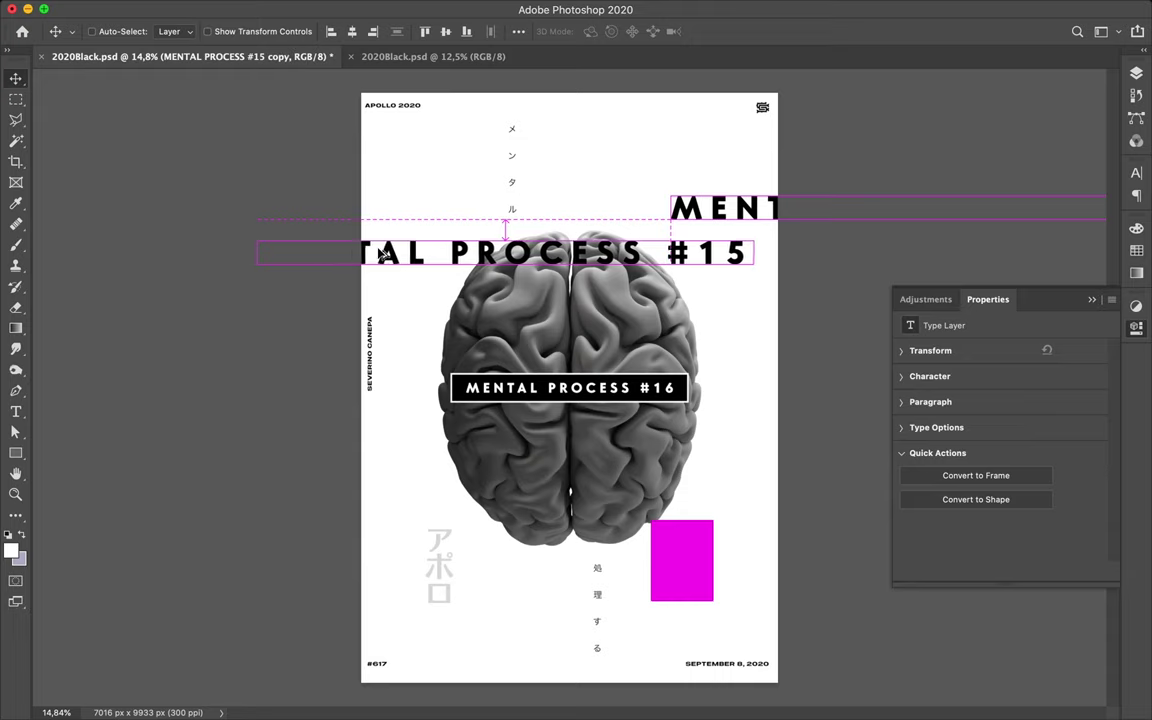
Delete PROCESS #15 from the lower black title copy so that it reads only MENTAL
key(t)
drag(450, 254, 789, 260)
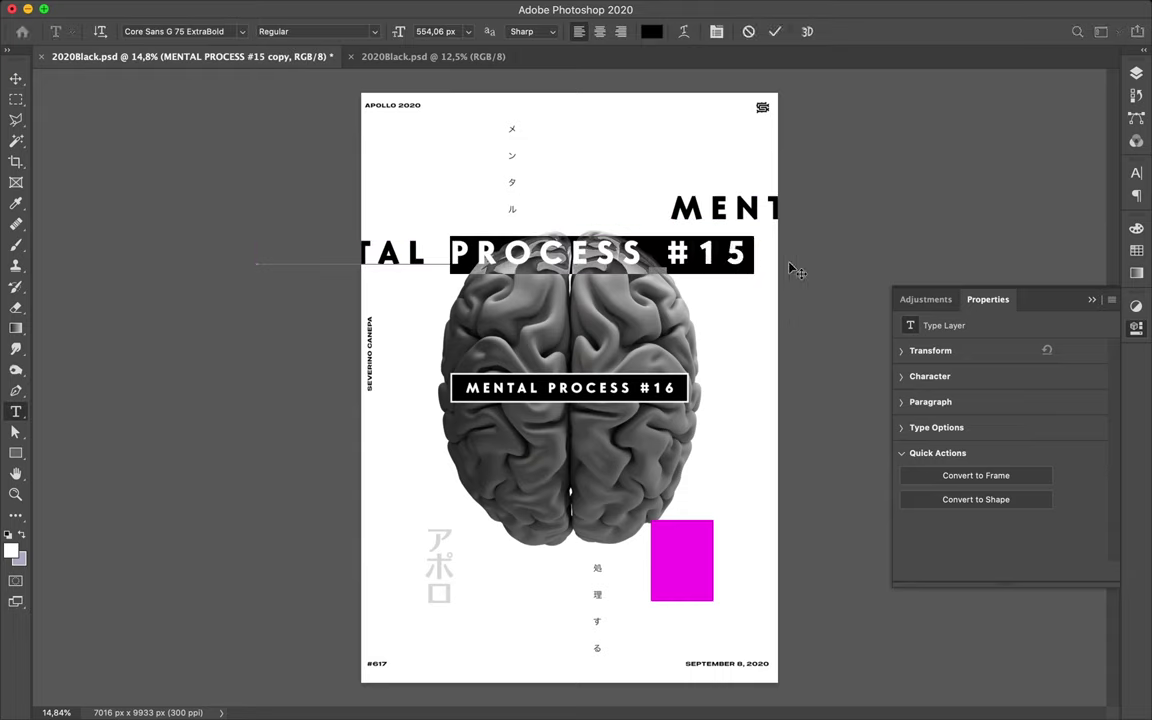
key(BackSpace)
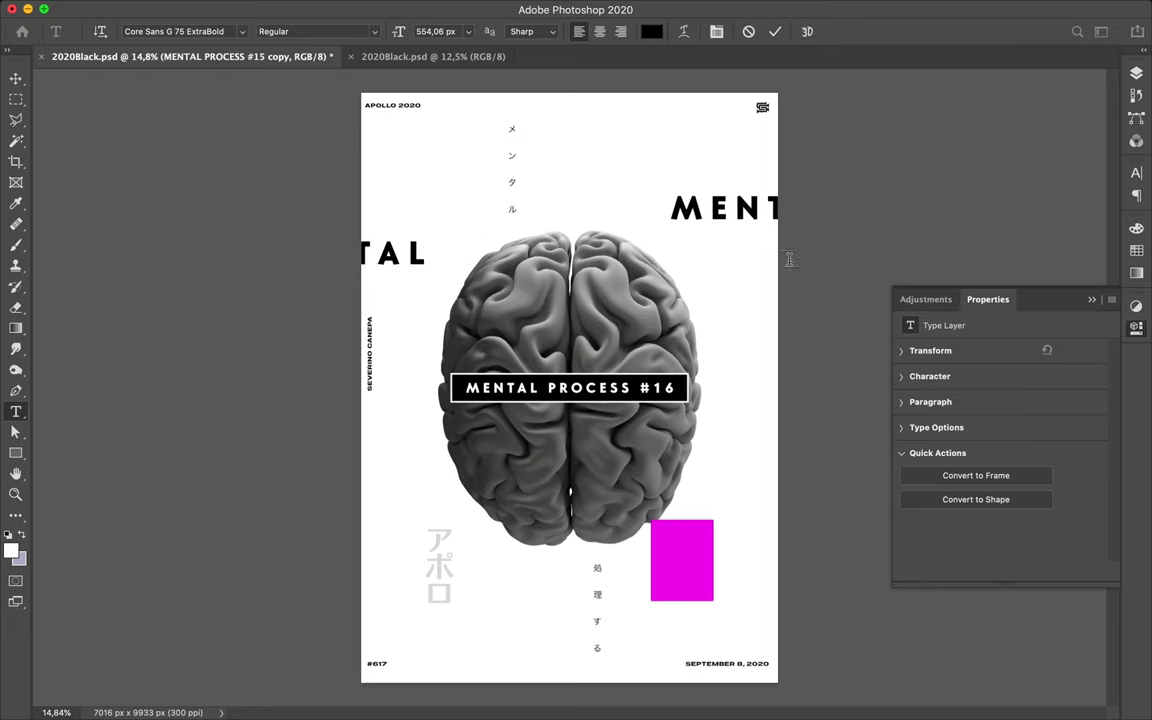
click(789, 259)
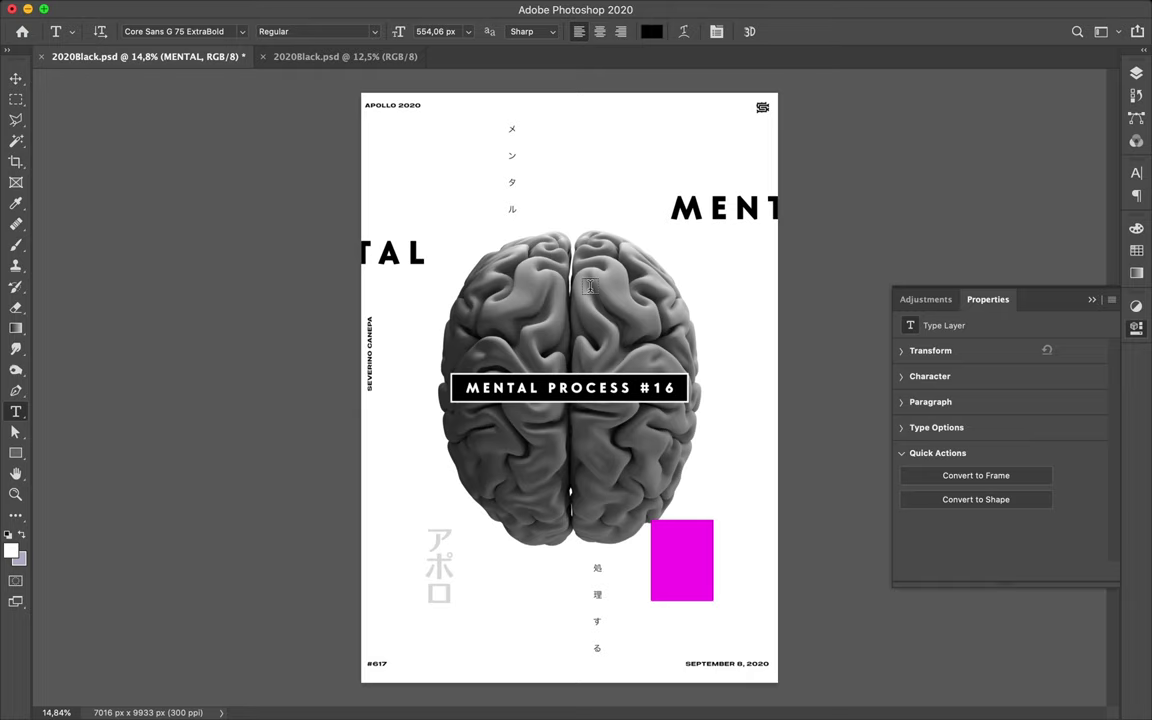
Duplicate the cropped MENTAL text to the poster's right edge above the magenta rectangle and change the copy's wording to PROCESS
key(v)
drag(398, 255, 814, 457)
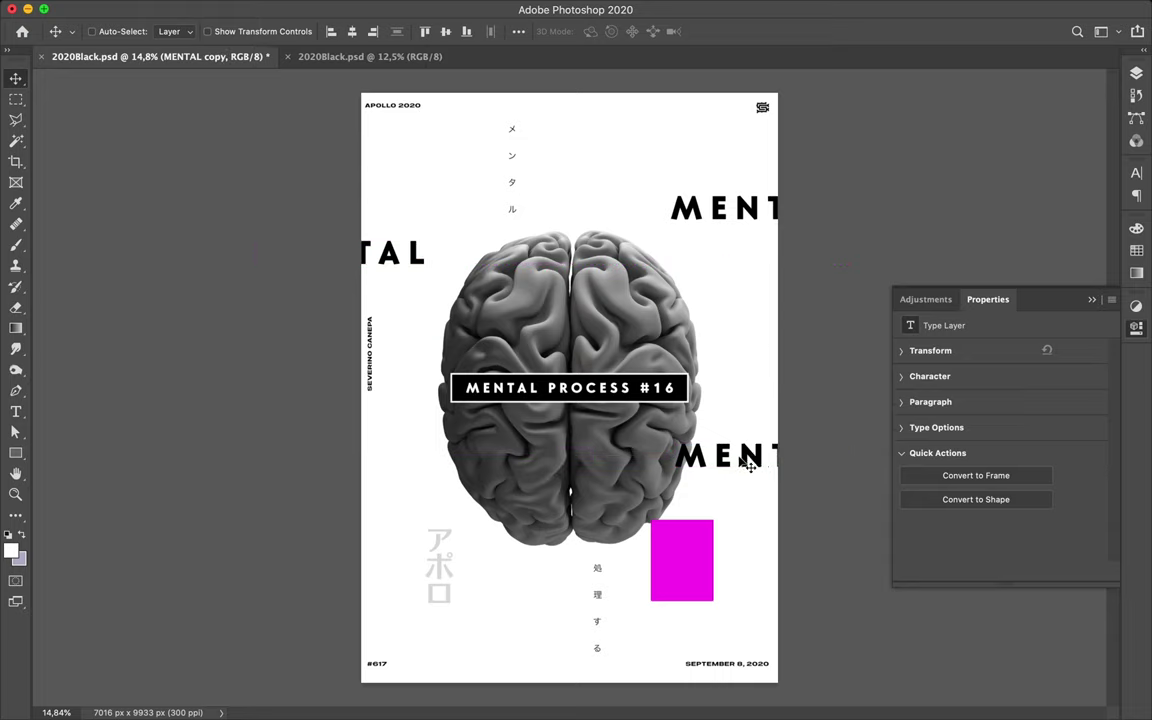
double_click(742, 458)
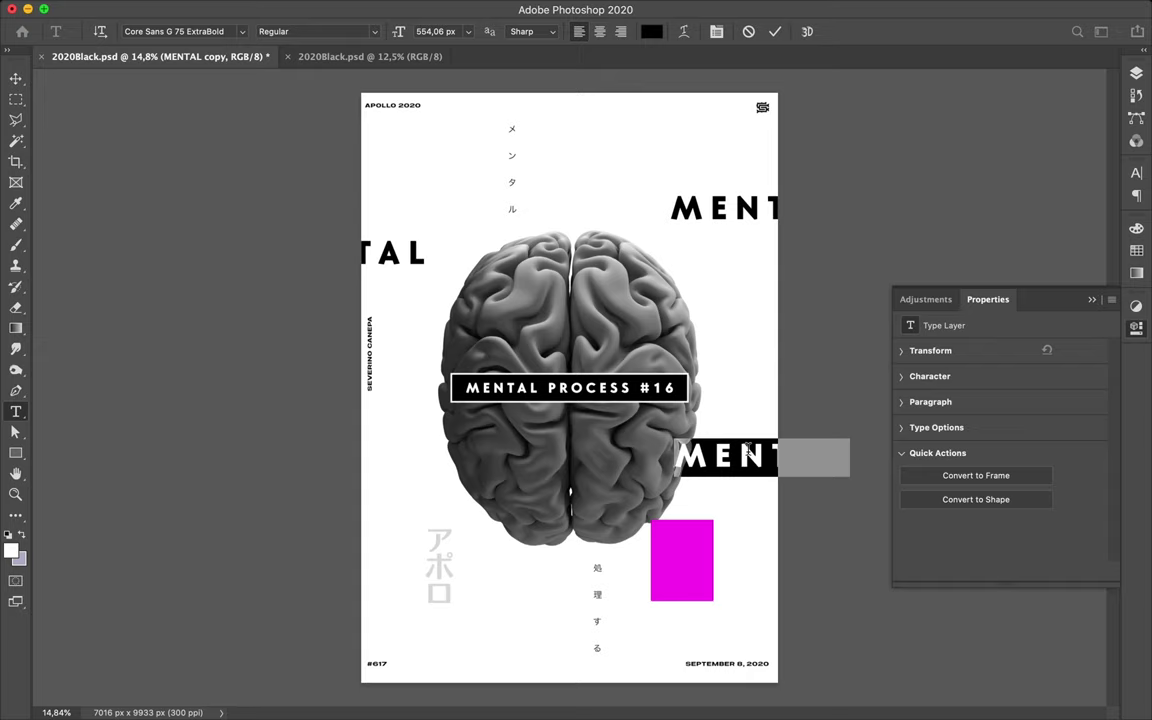
click(748, 452)
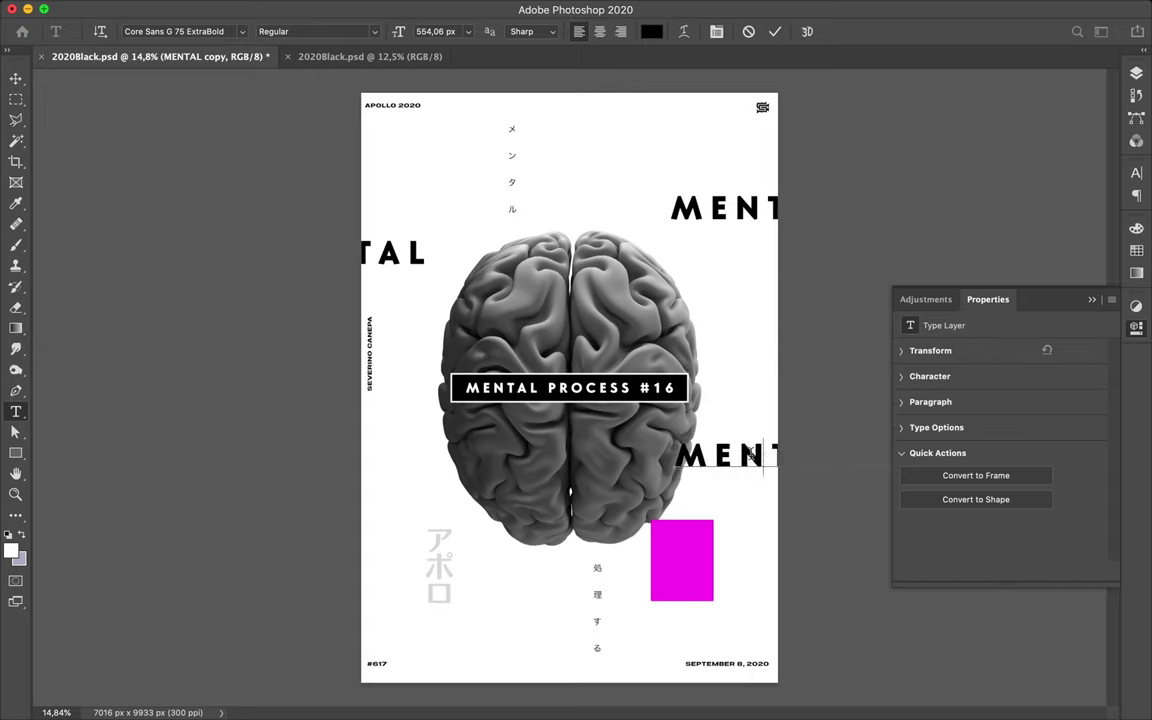
double_click(748, 452)
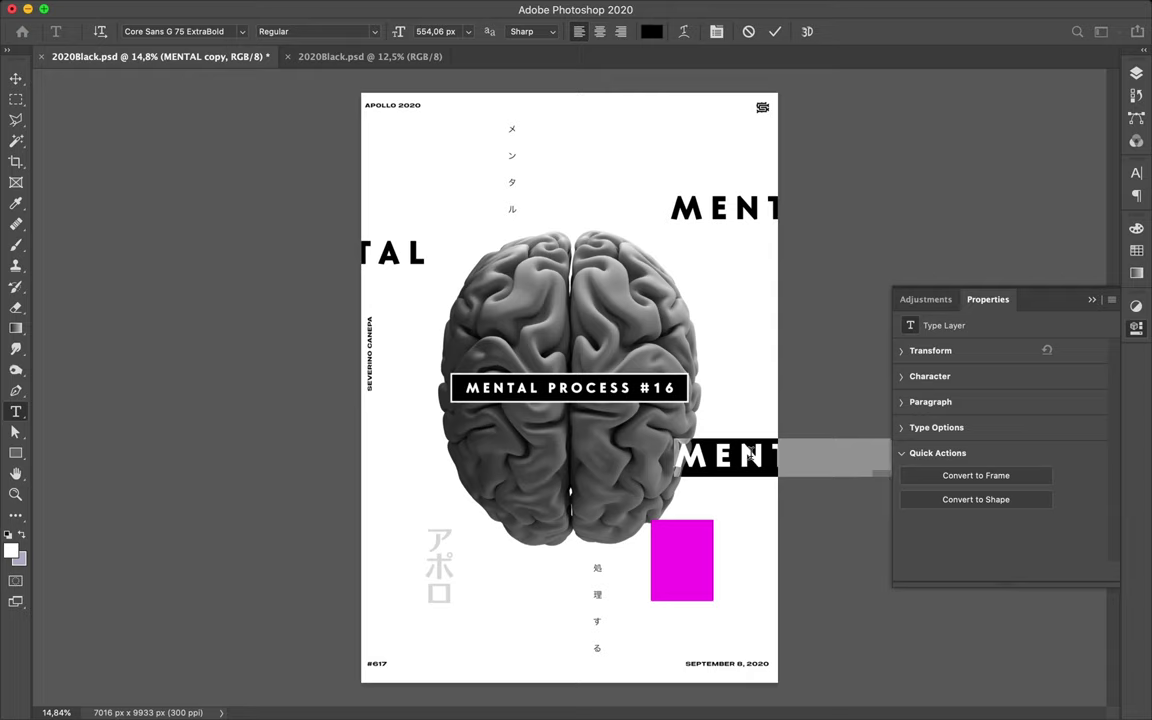
click(748, 452)
key(Right)
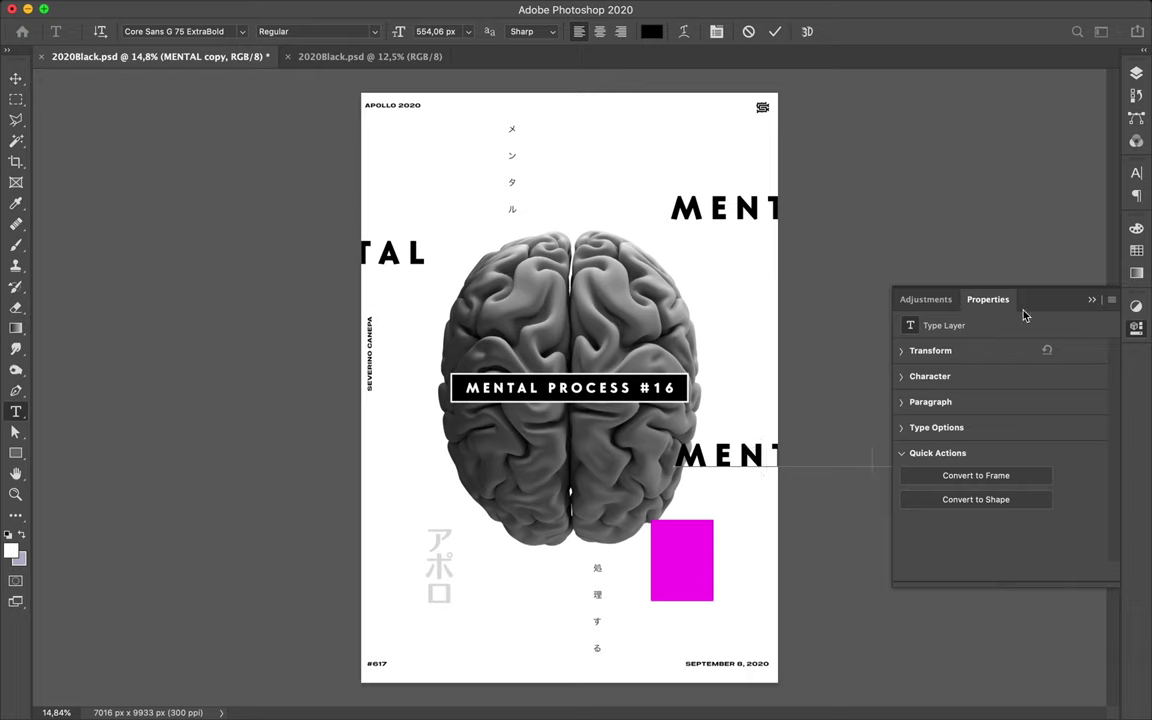
key(super+z)
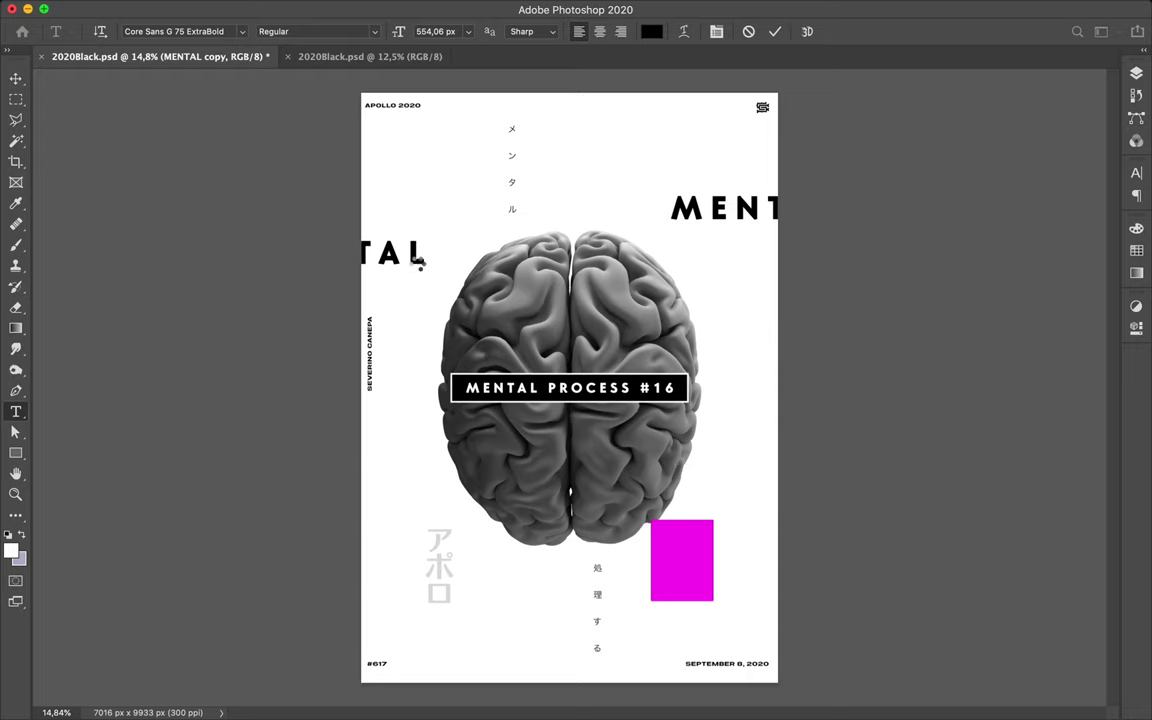
key(v)
key(super+z)
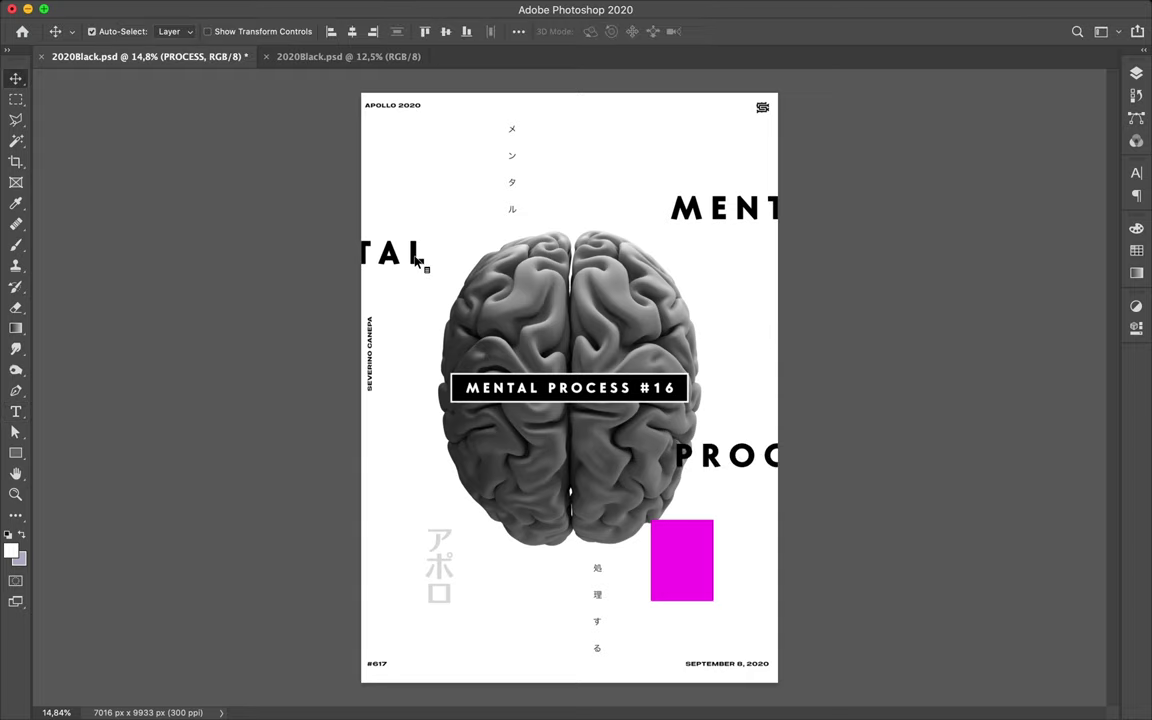
Rotate the MENTAL text on the poster's left edge to -90° and place it above the brain's left side, running off the top edge
click(417, 260)
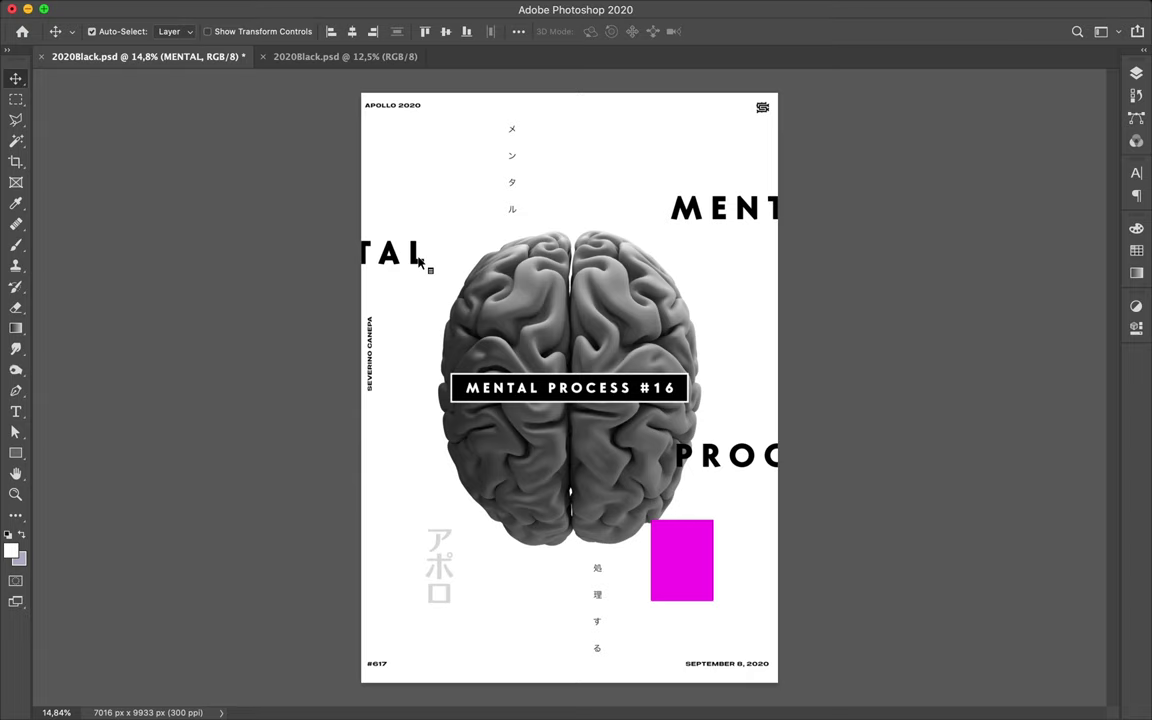
drag(429, 268, 429, 268)
key(ctrl+t)
drag(425, 210, 299, 163)
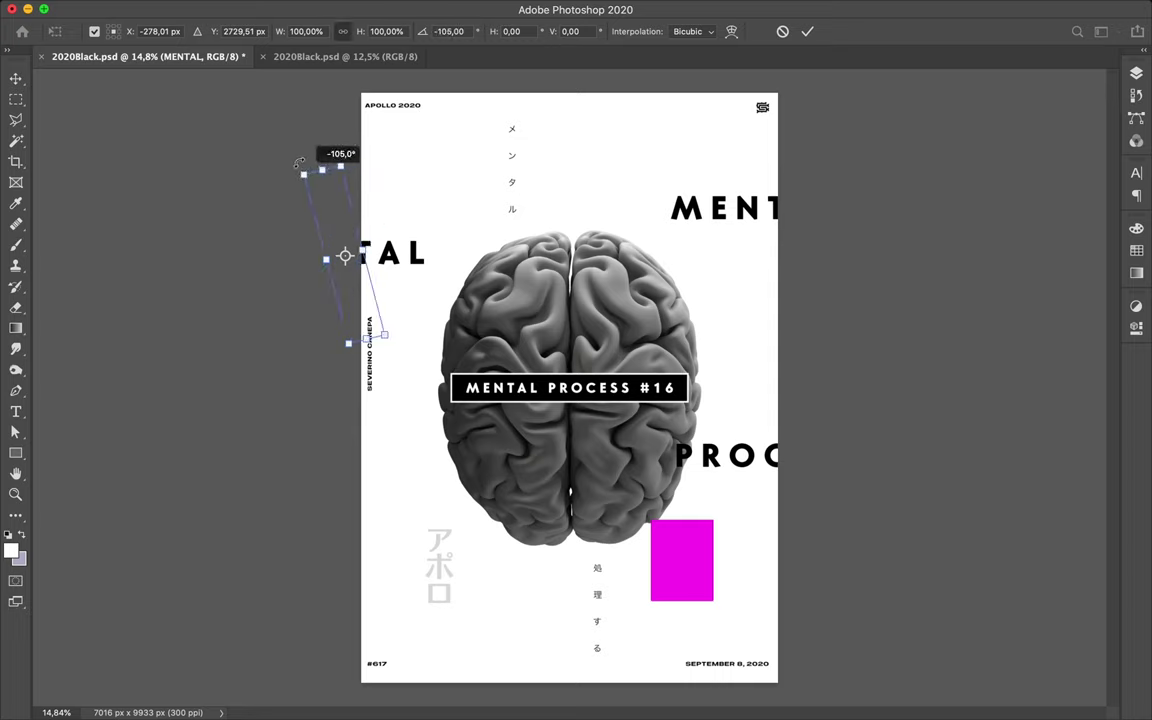
drag(296, 162, 347, 214)
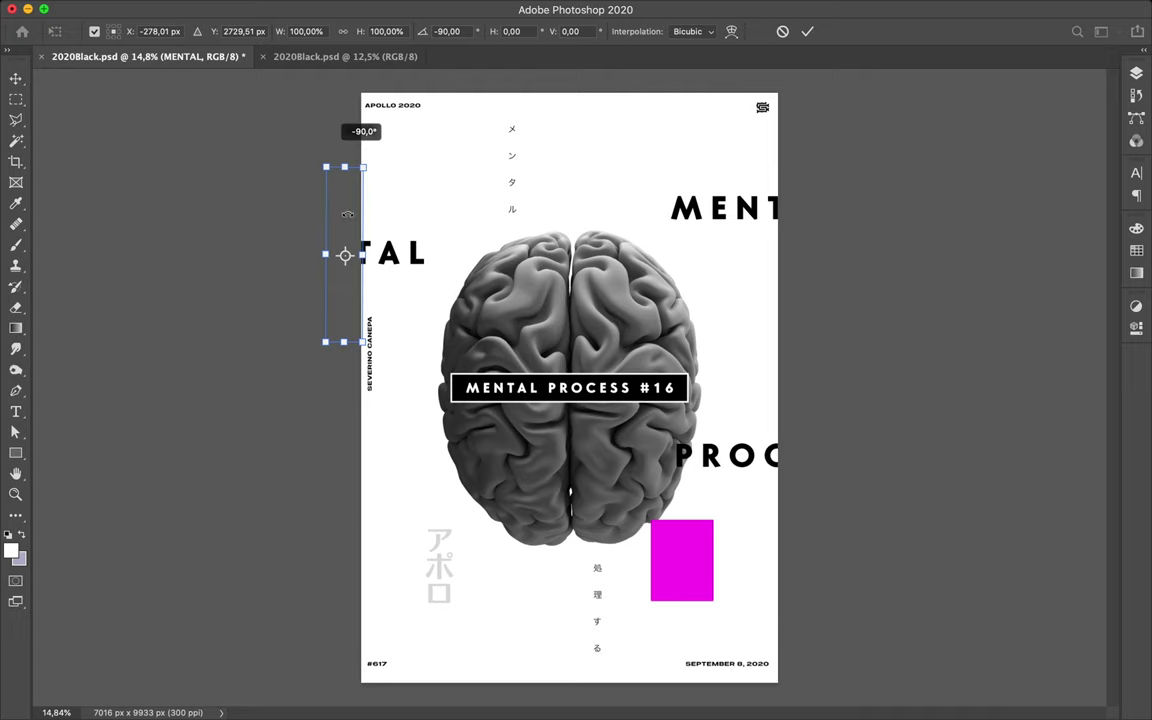
drag(347, 214, 443, 210)
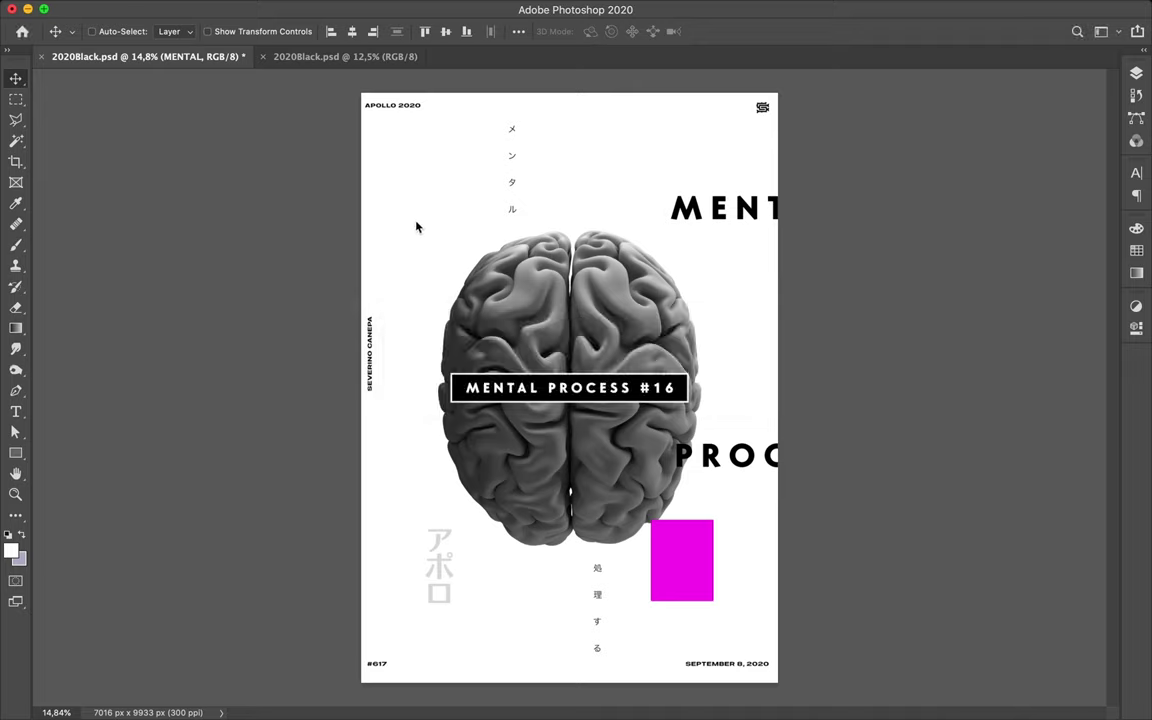
drag(428, 206, 477, 114)
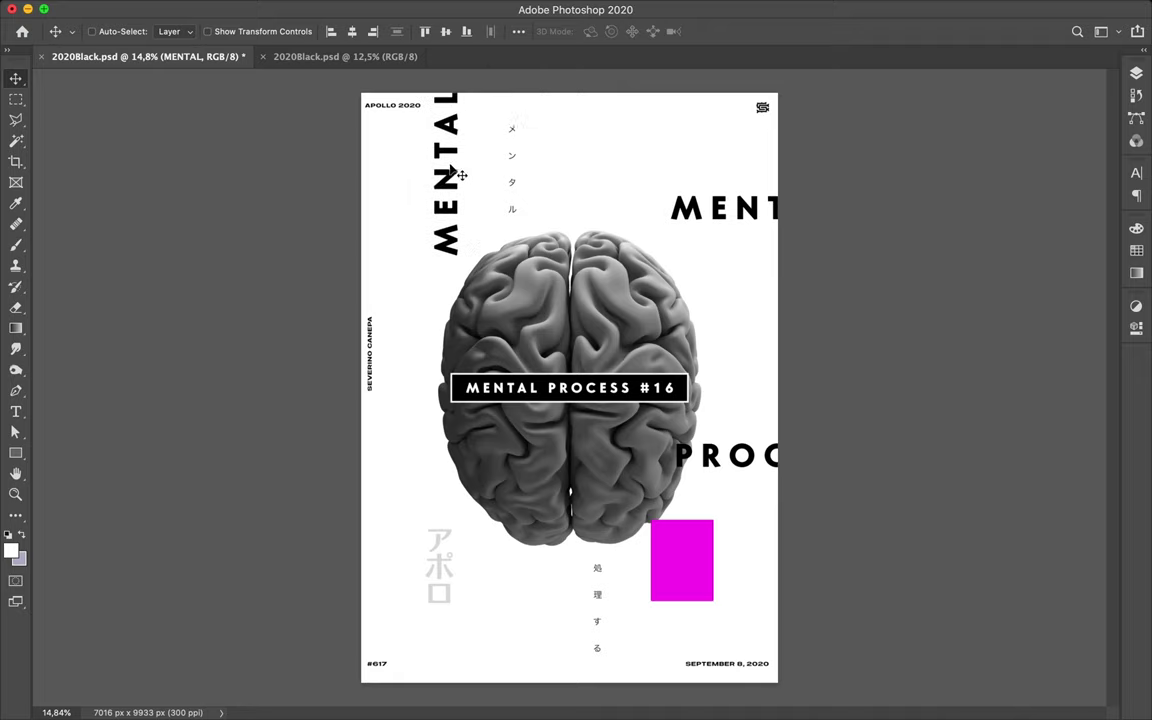
drag(450, 192, 451, 113)
Try rotating the APOLLO 2020 text to vertical and moving it down, left of the vertical MENTAL text
key(super)
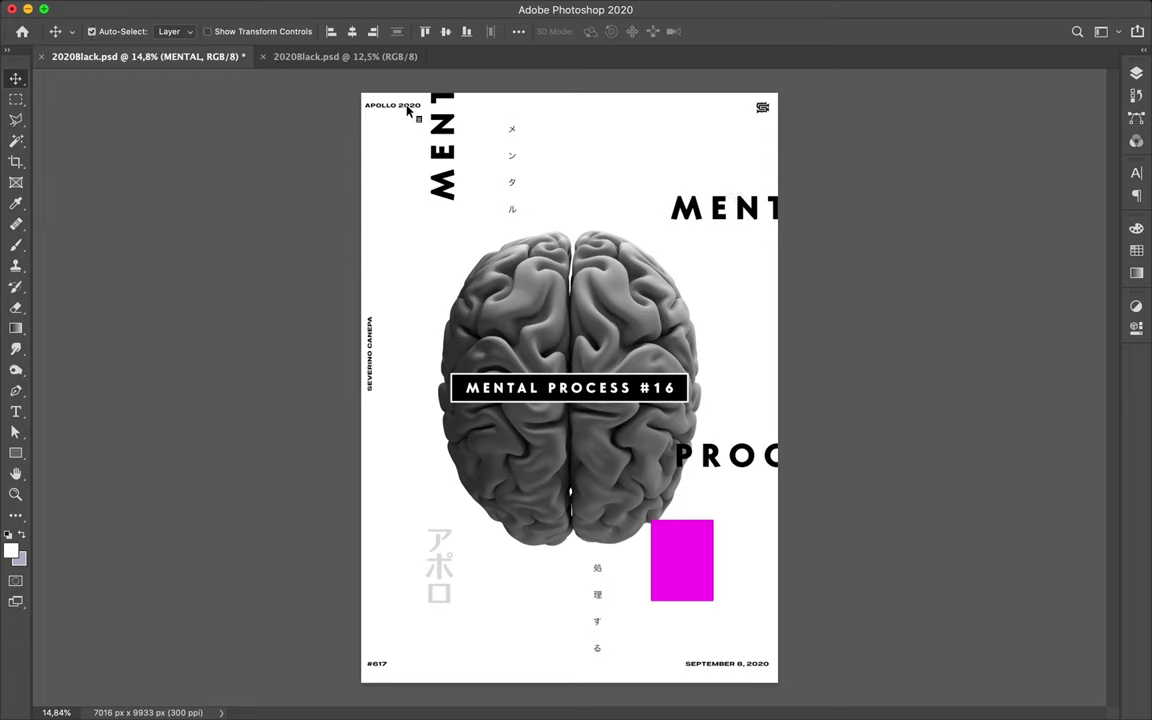
drag(340, 92, 368, 104)
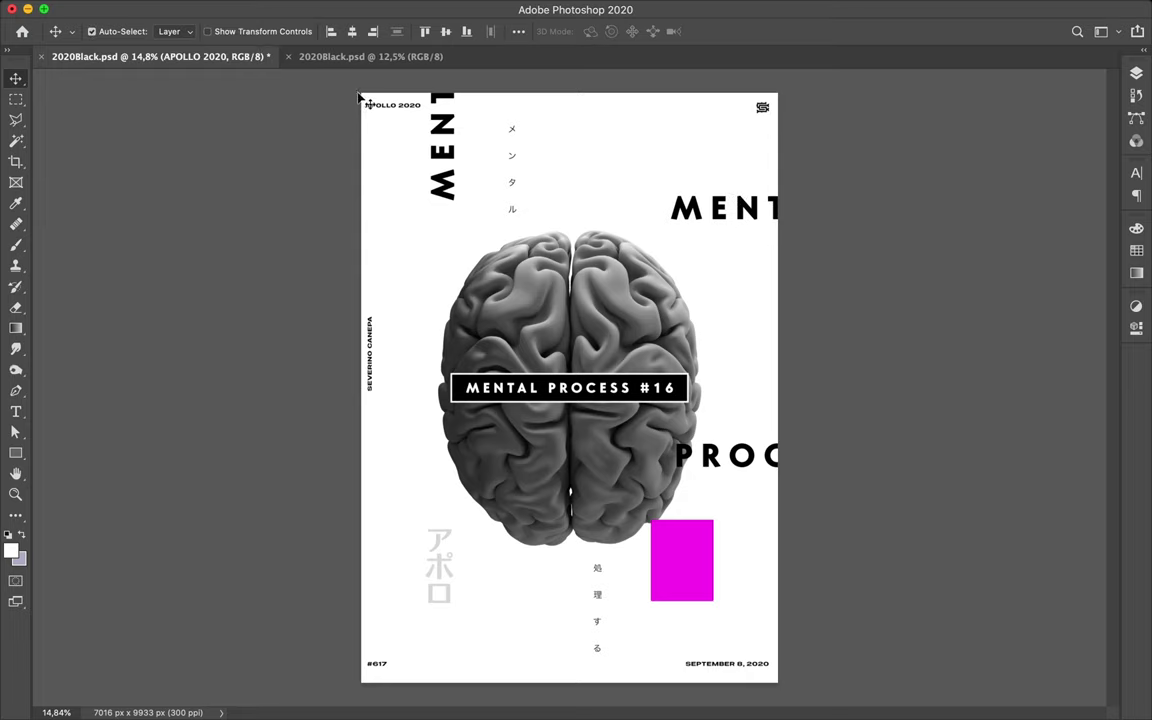
key(super+t)
drag(354, 92, 387, 140)
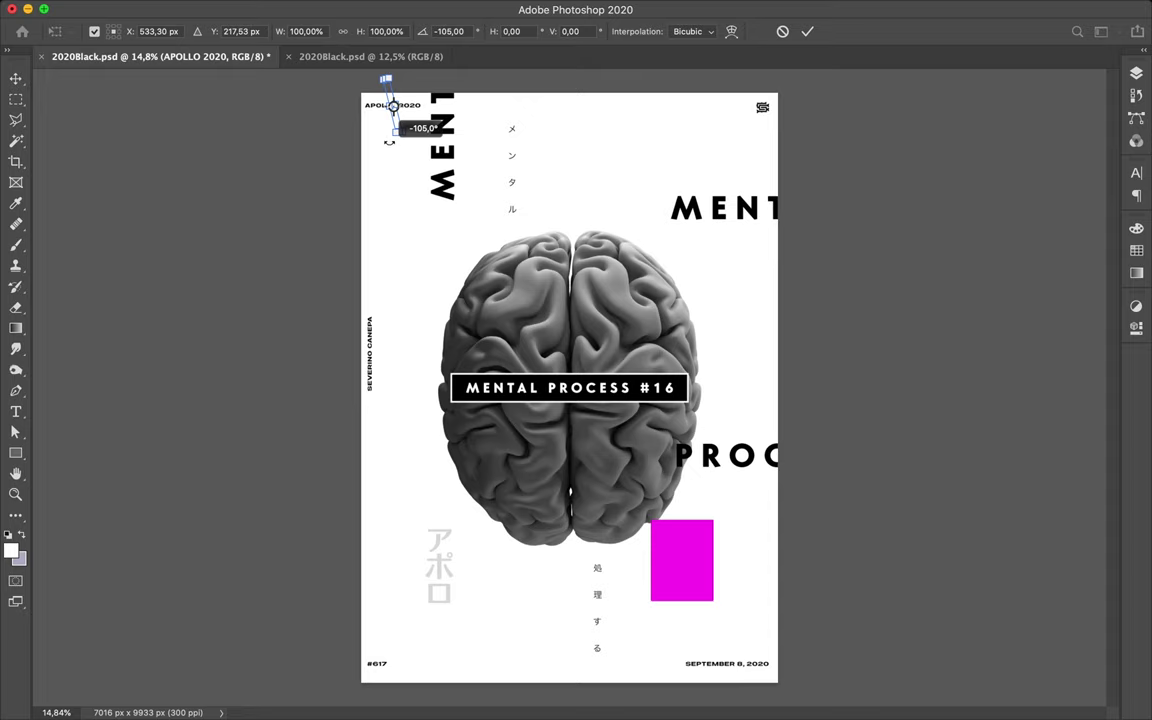
drag(390, 144, 355, 130)
drag(366, 154, 392, 144)
drag(393, 143, 388, 143)
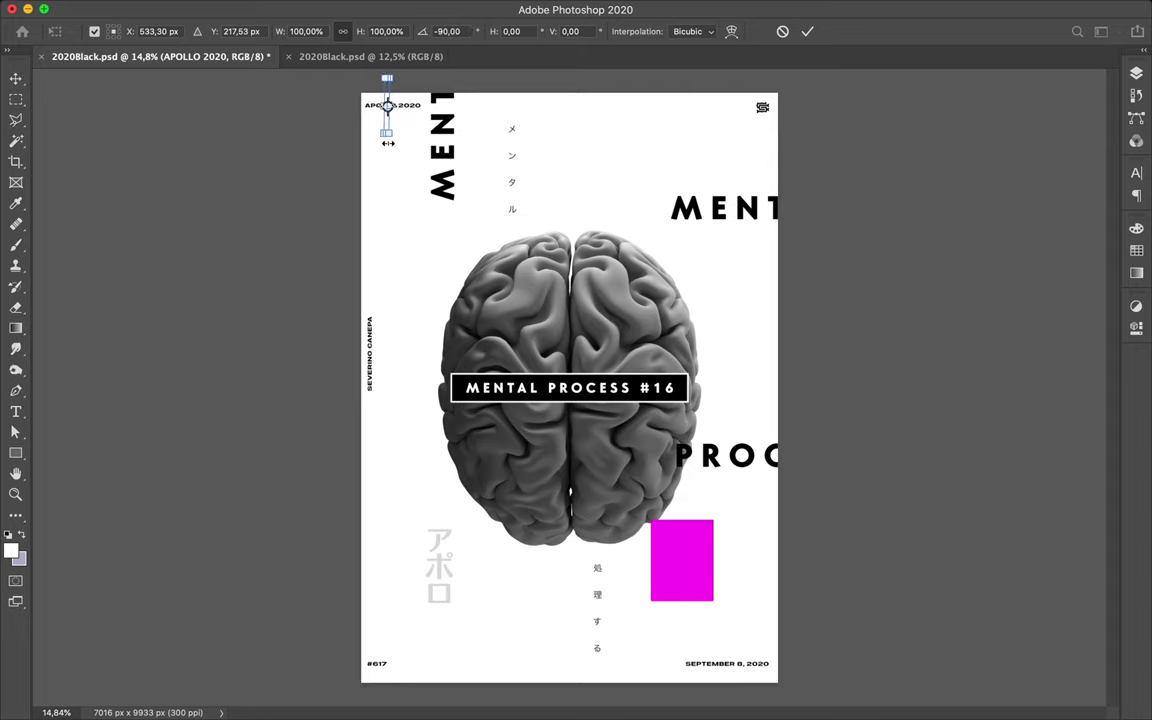
mouse_move(388, 143)
mouse_down()
mouse_move(350, 130)
mouse_move(386, 128)
mouse_move(391, 159)
mouse_up()
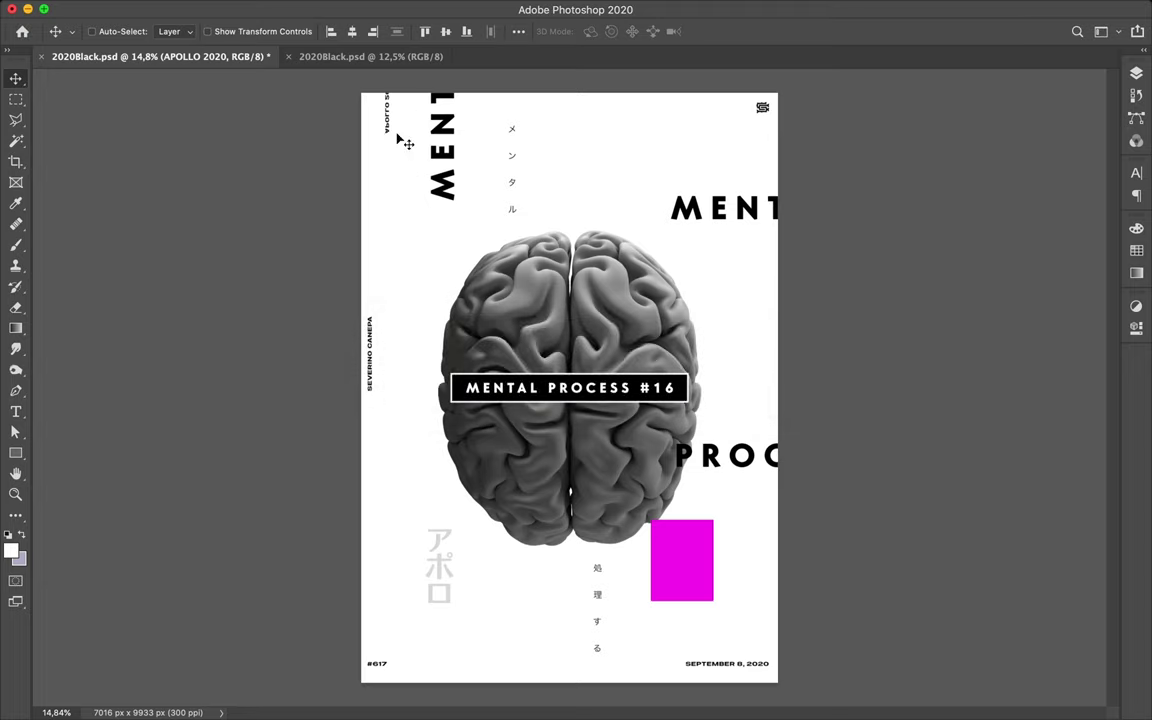
drag(388, 118, 388, 160)
Undo the move and the rotation of the APOLLO 2020 text
key(super)
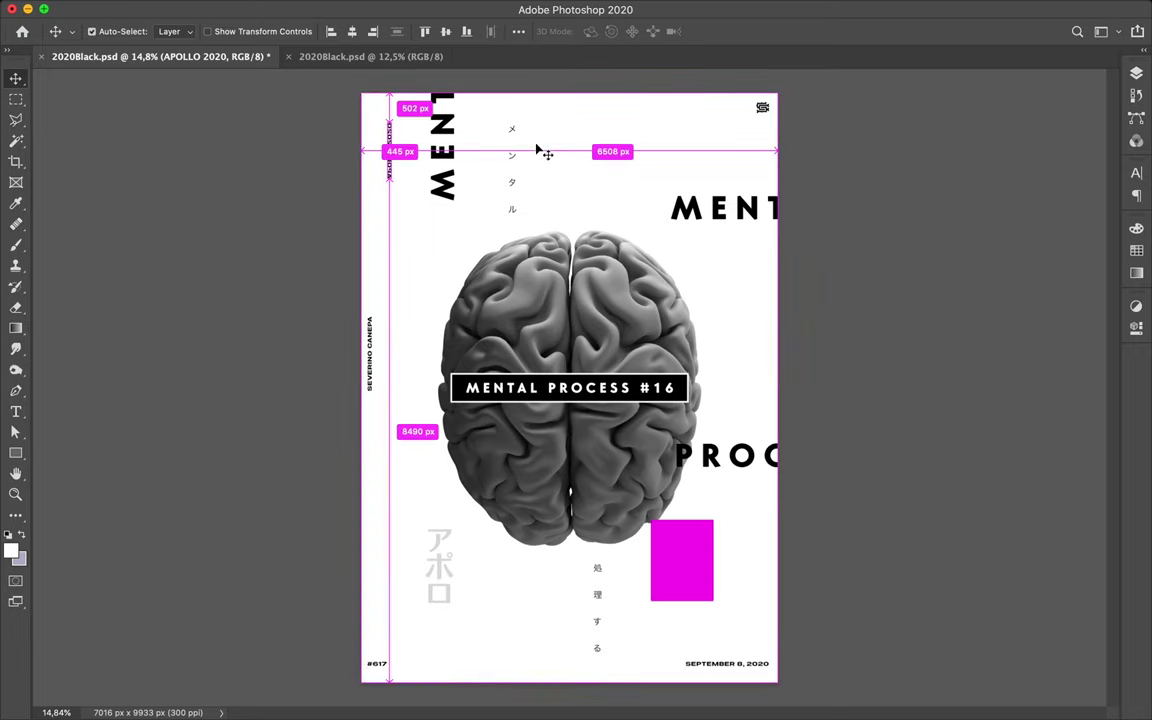
key(super+z)
key(super)
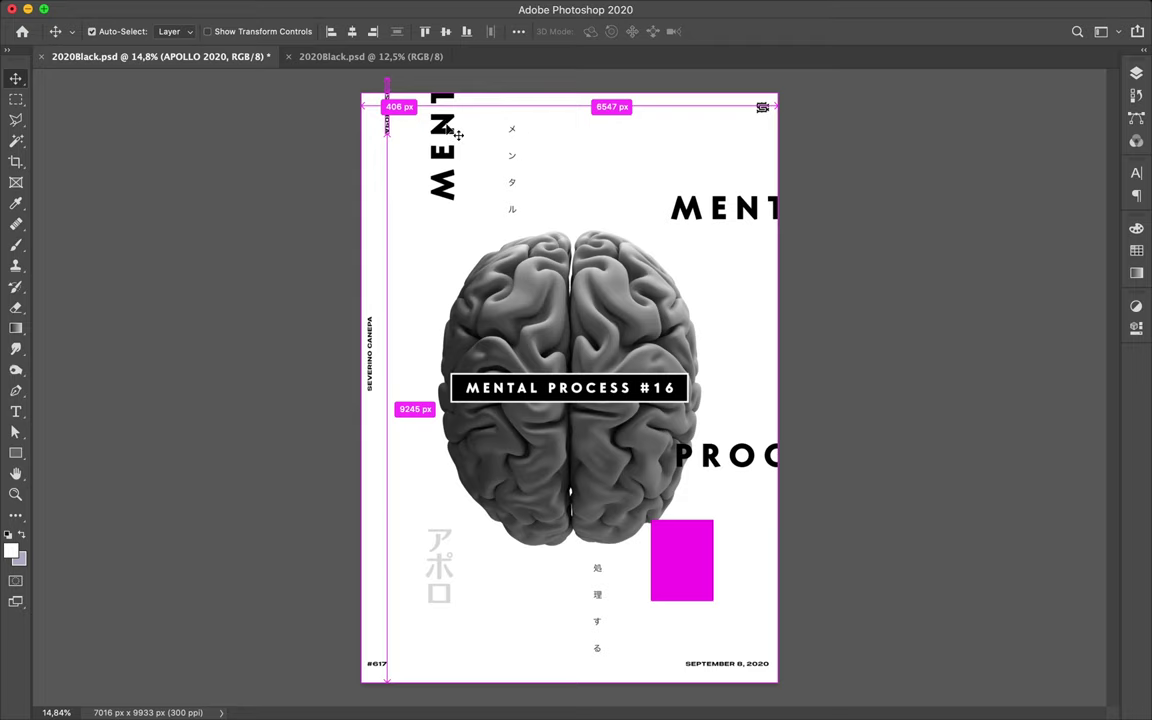
key(super+z)
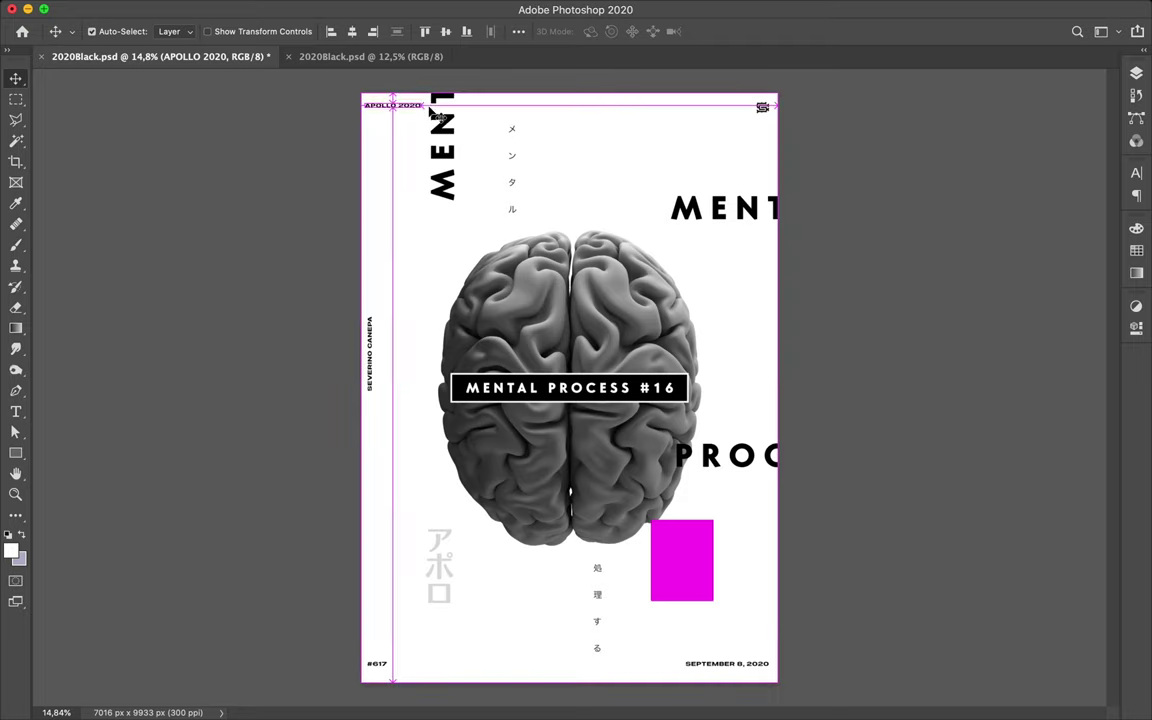
Rotate the APOLLO 2020 text to -90° and move it into the poster's upper left corner, about X 189 px, Y 589 px
key(super+t)
drag(426, 91, 388, 73)
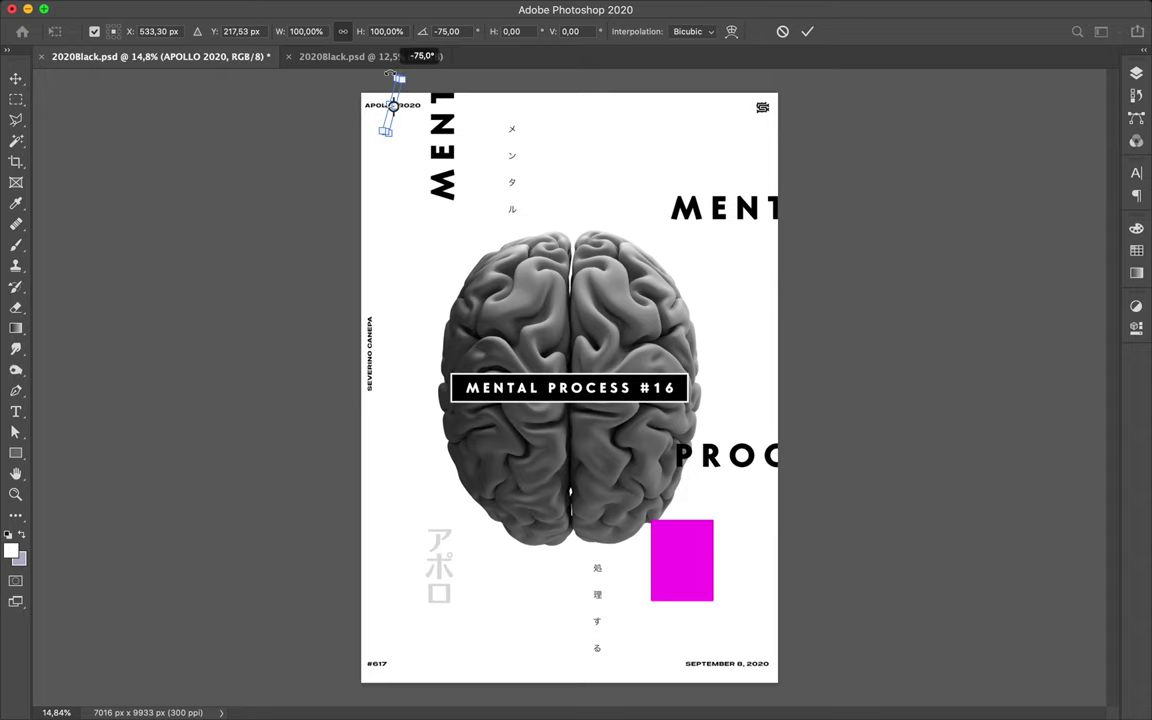
drag(390, 73, 383, 72)
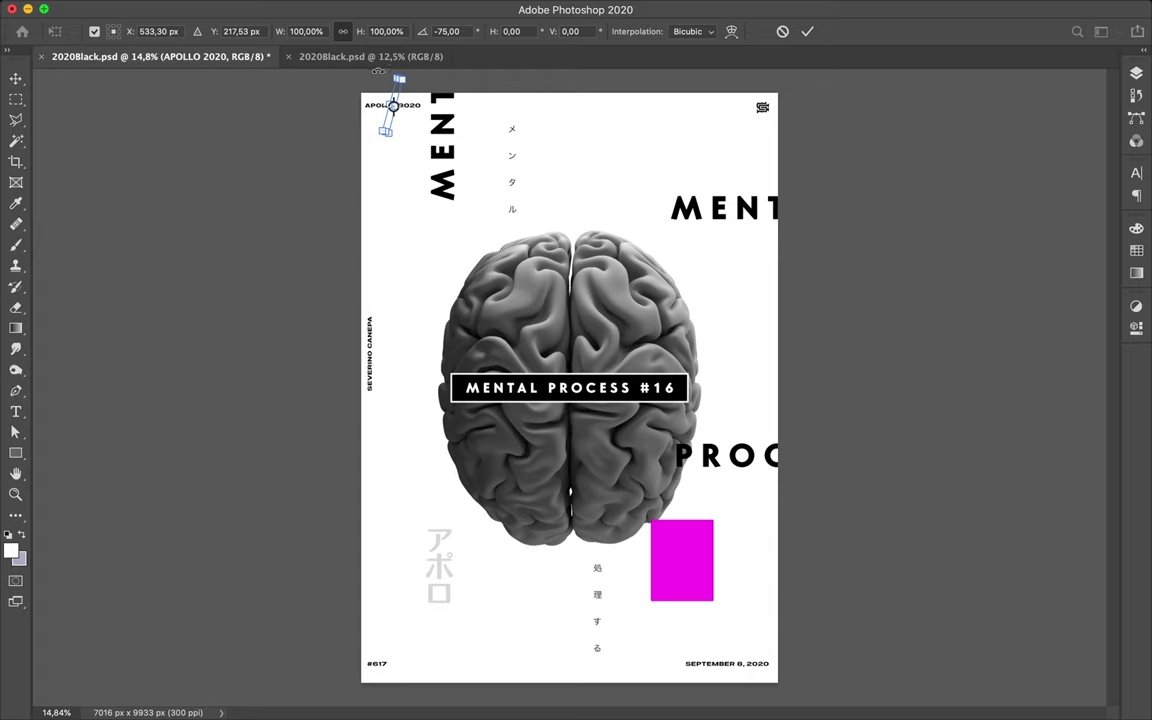
drag(379, 70, 376, 74)
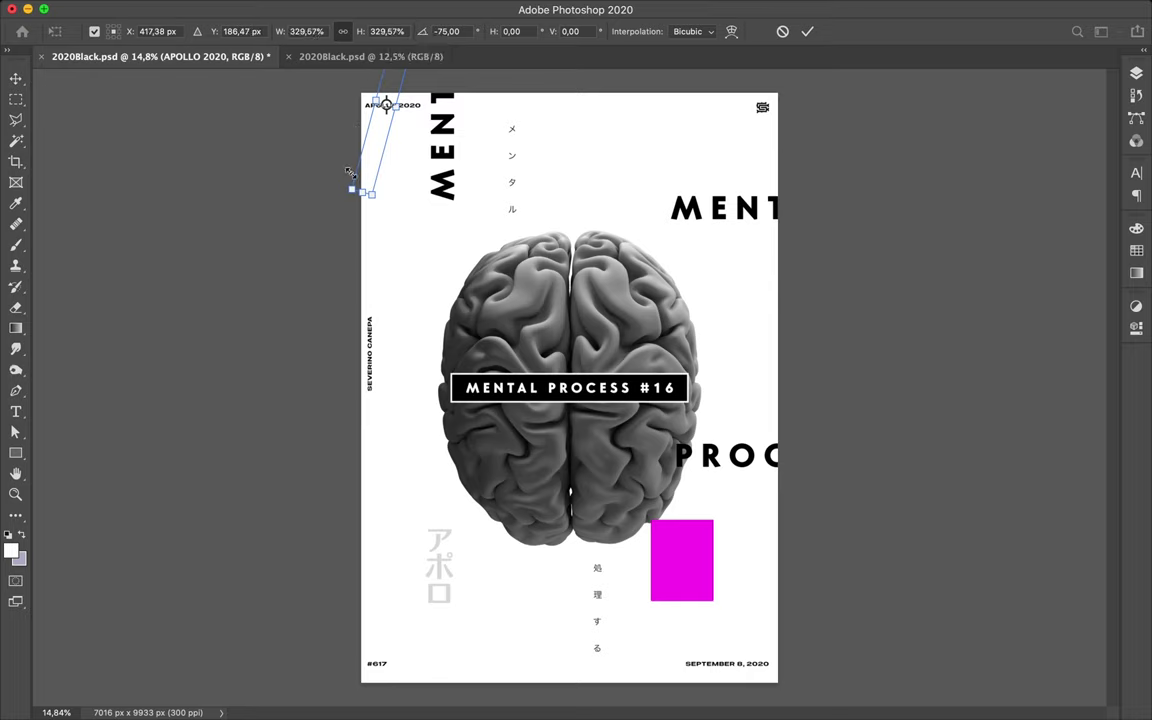
key(ctrl+z)
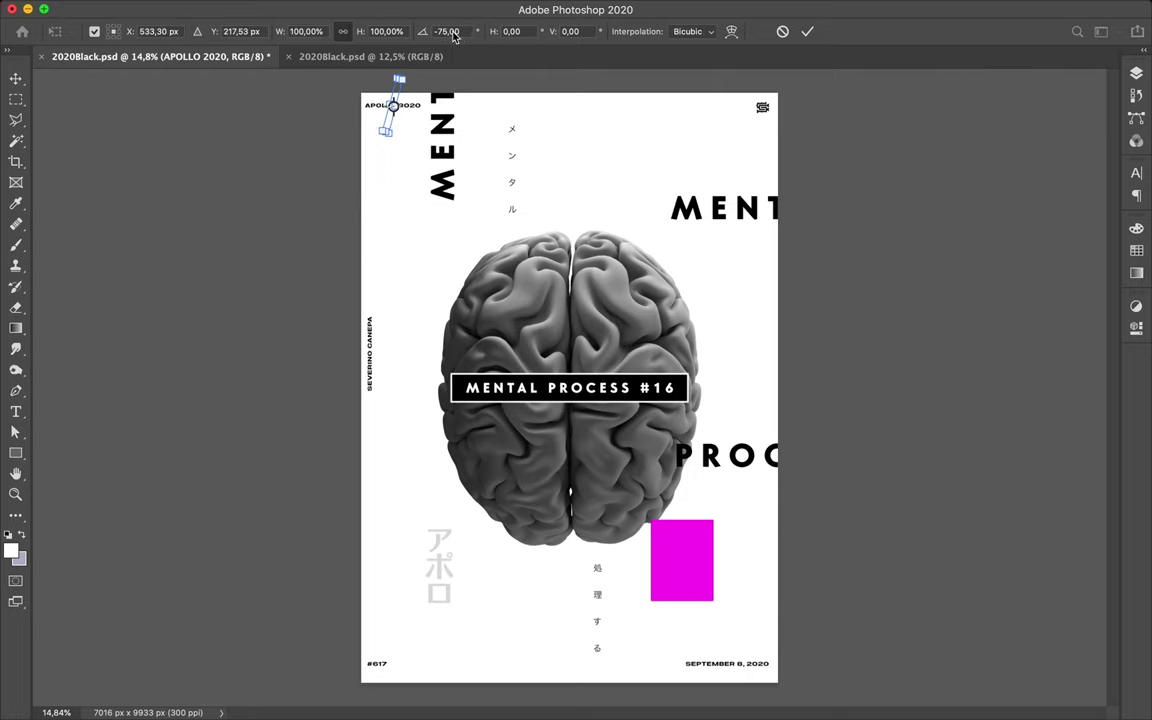
click(450, 31)
text(-900)
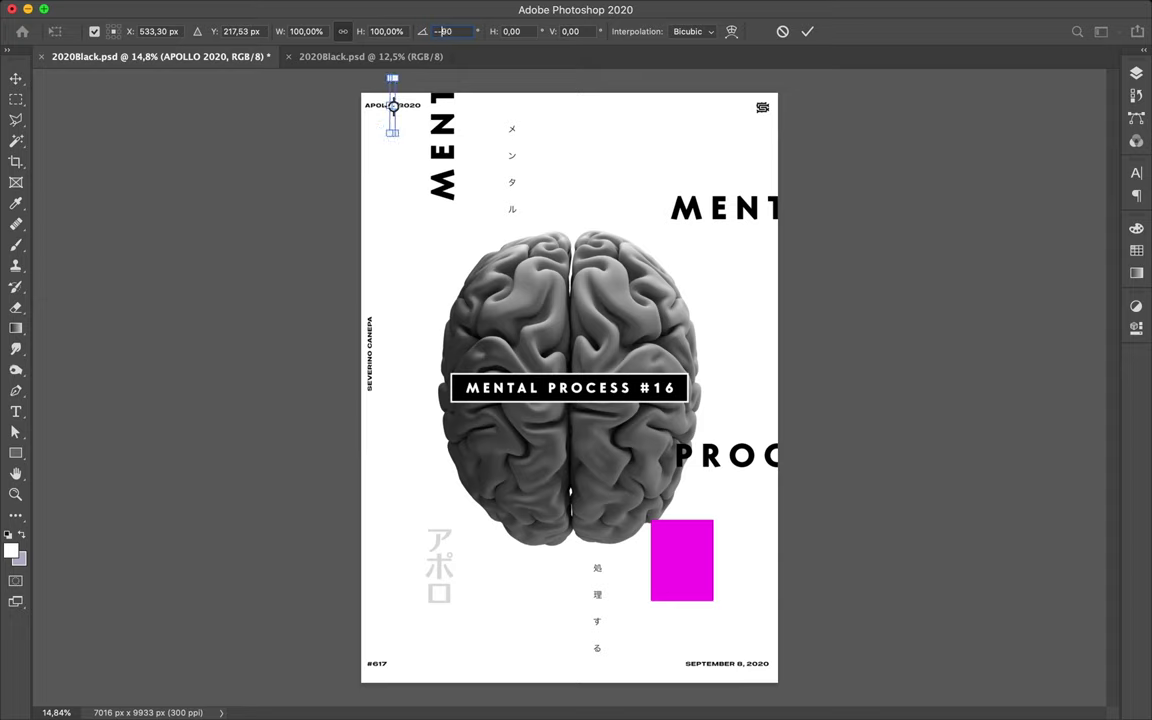
key(BackSpace)
key(Return)
drag(393, 105, 372, 127)
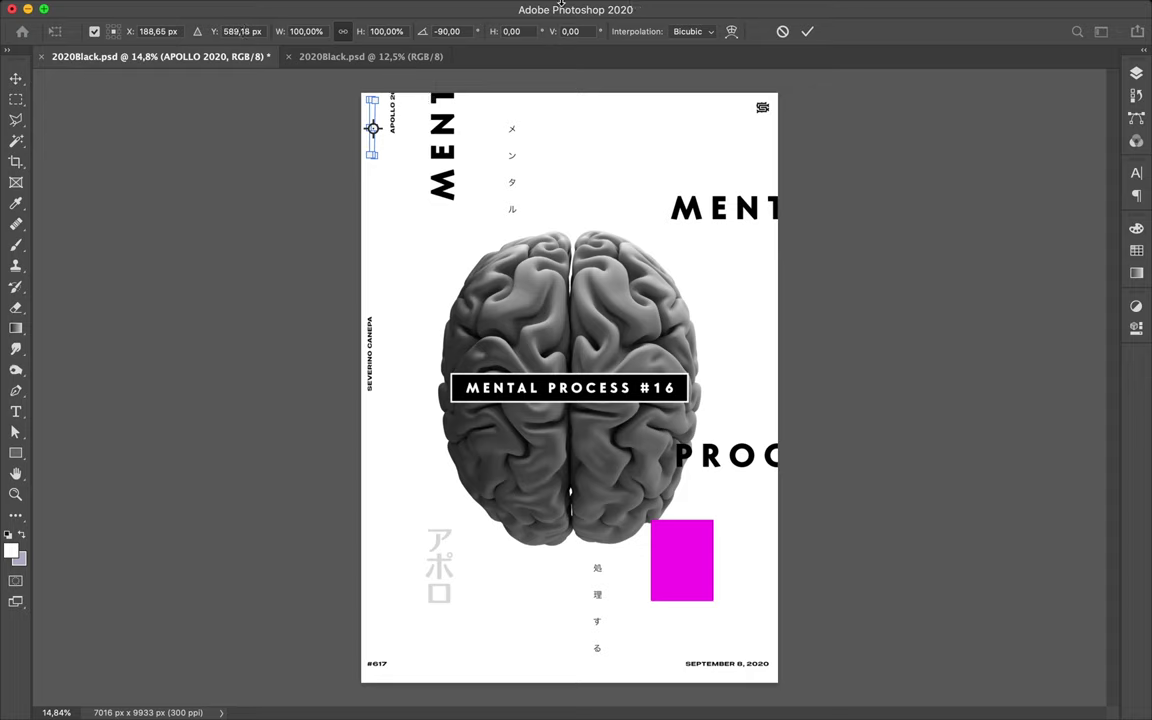
mouse_move(505, 4)
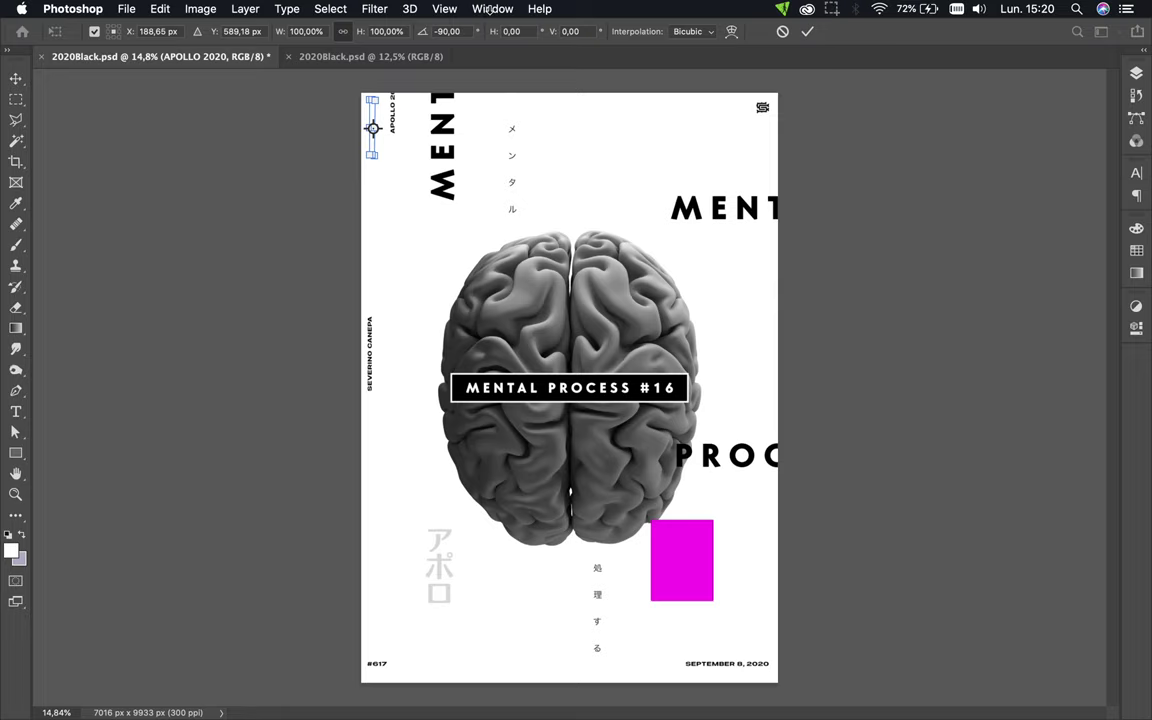
key(Return)
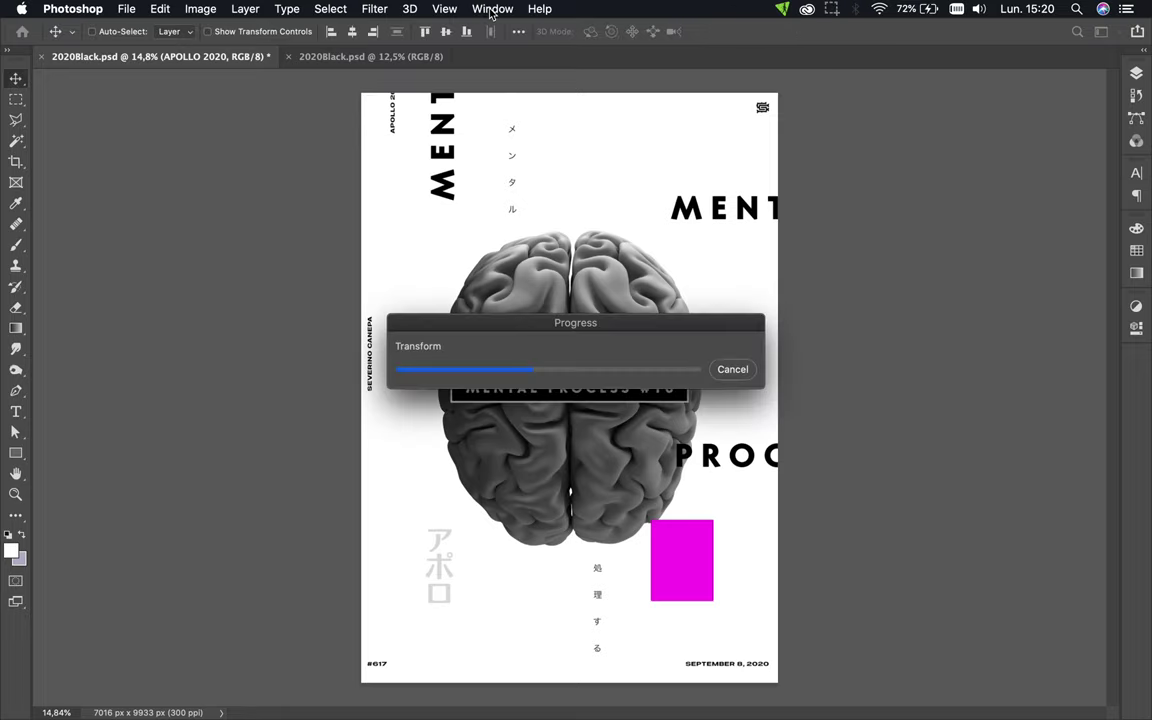
click(490, 9)
click(490, 9)
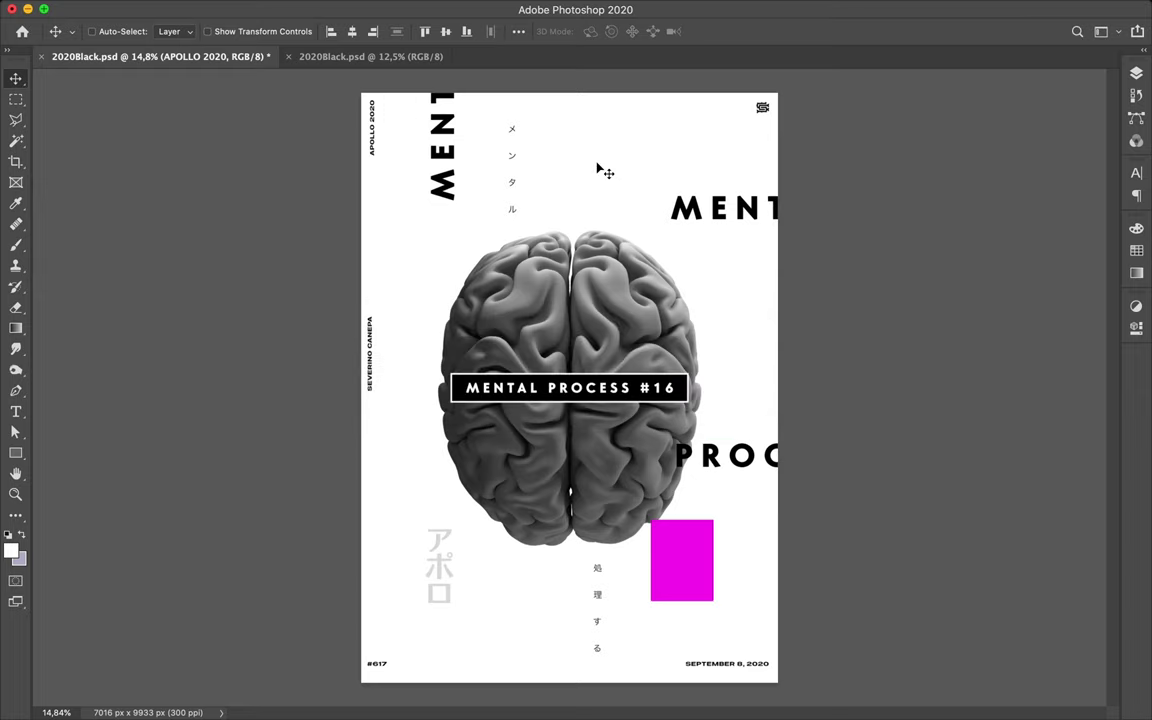
mouse_move(440, 4)
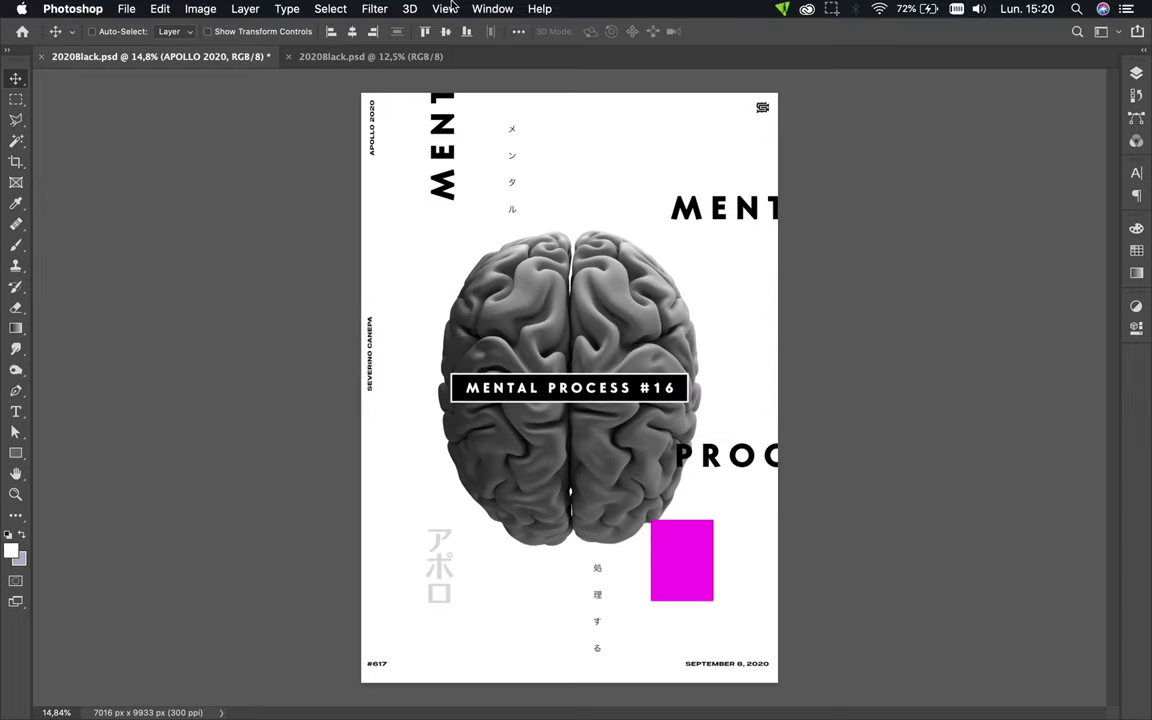
click(490, 8)
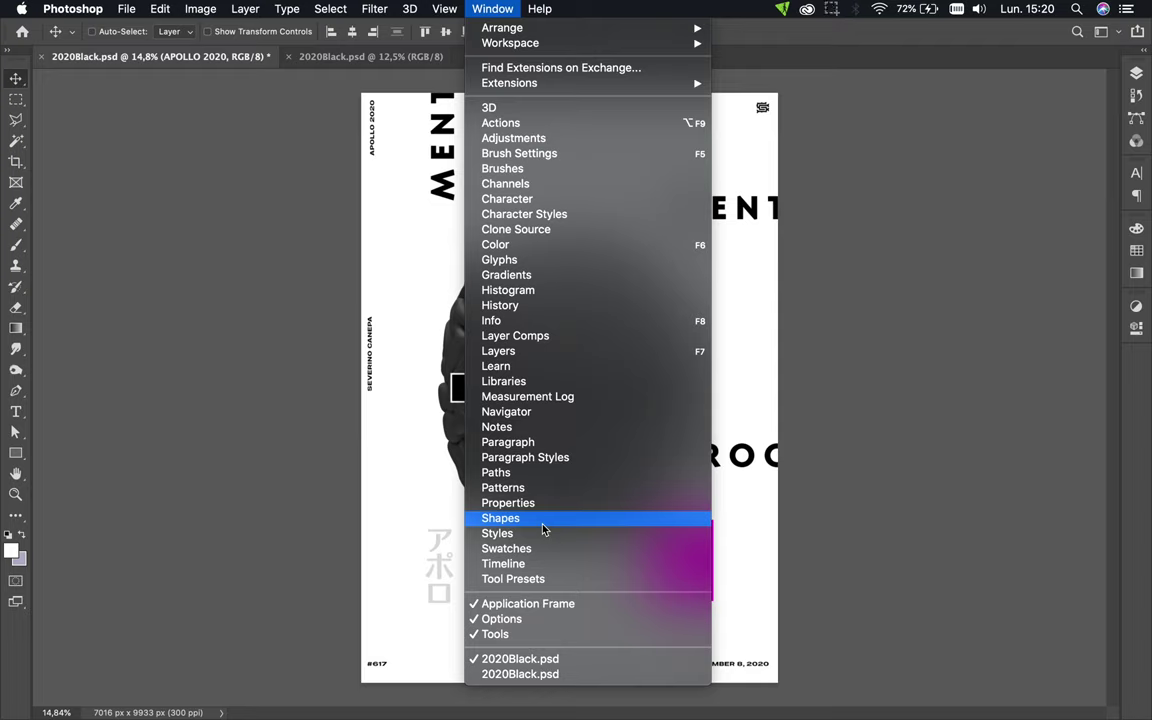
click(441, 10)
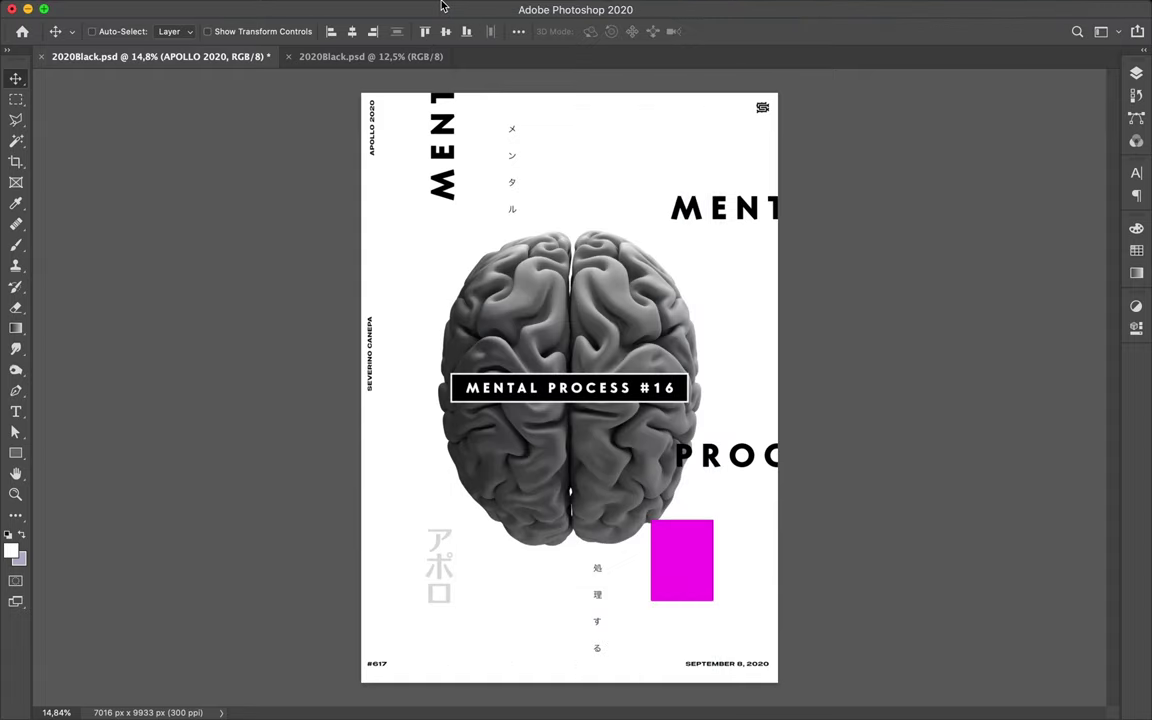
mouse_move(442, 8)
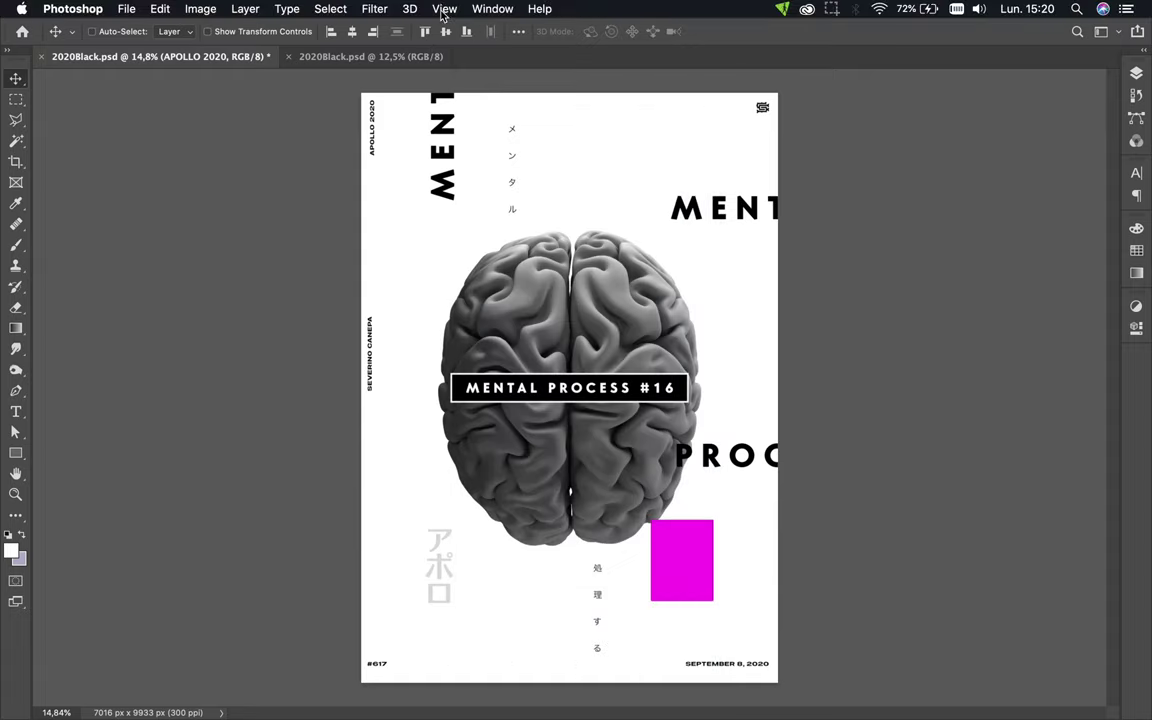
click(443, 9)
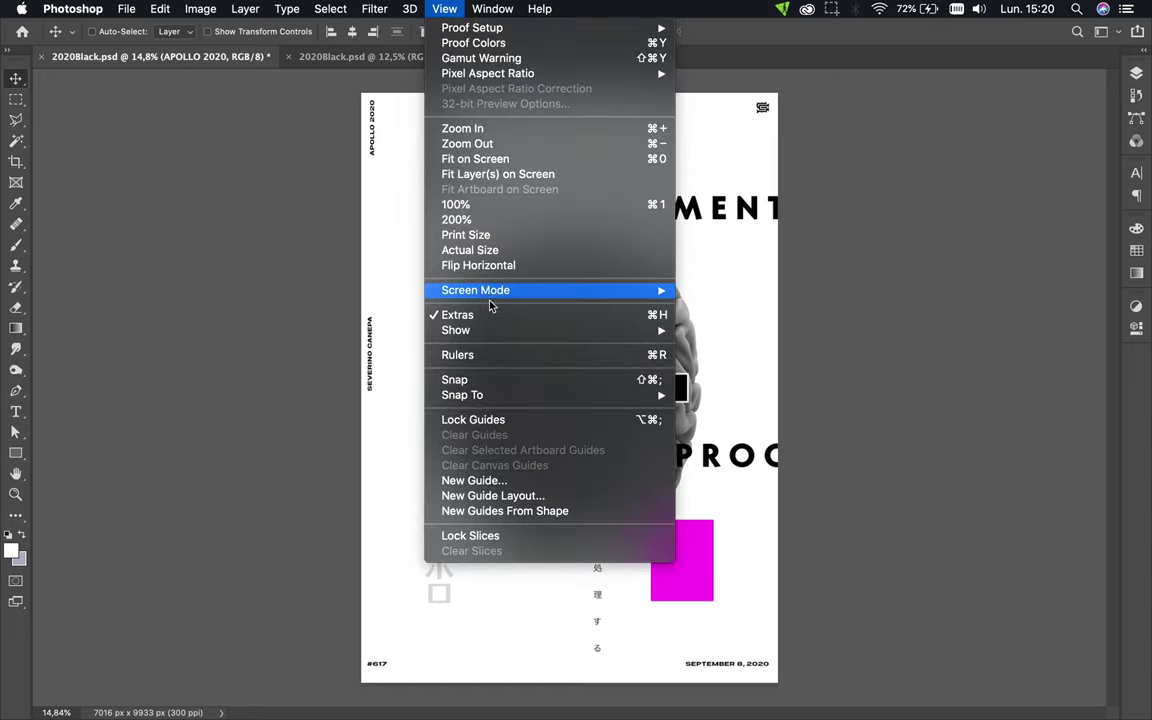
mouse_move(492, 333)
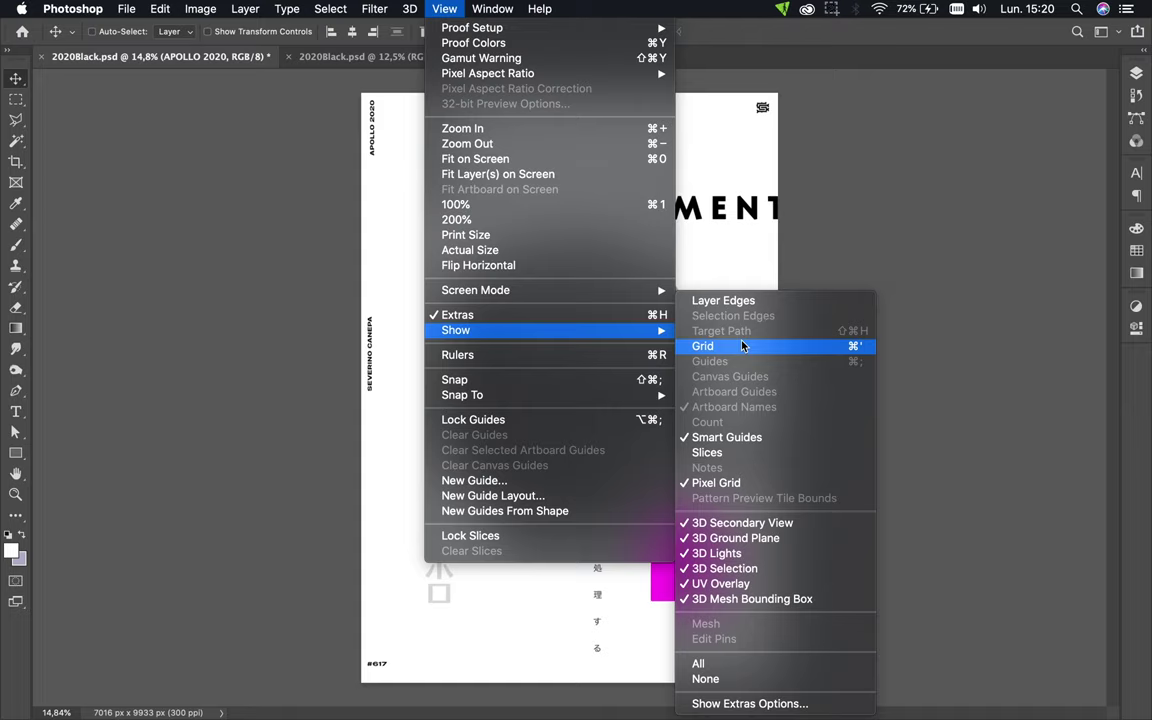
click(752, 300)
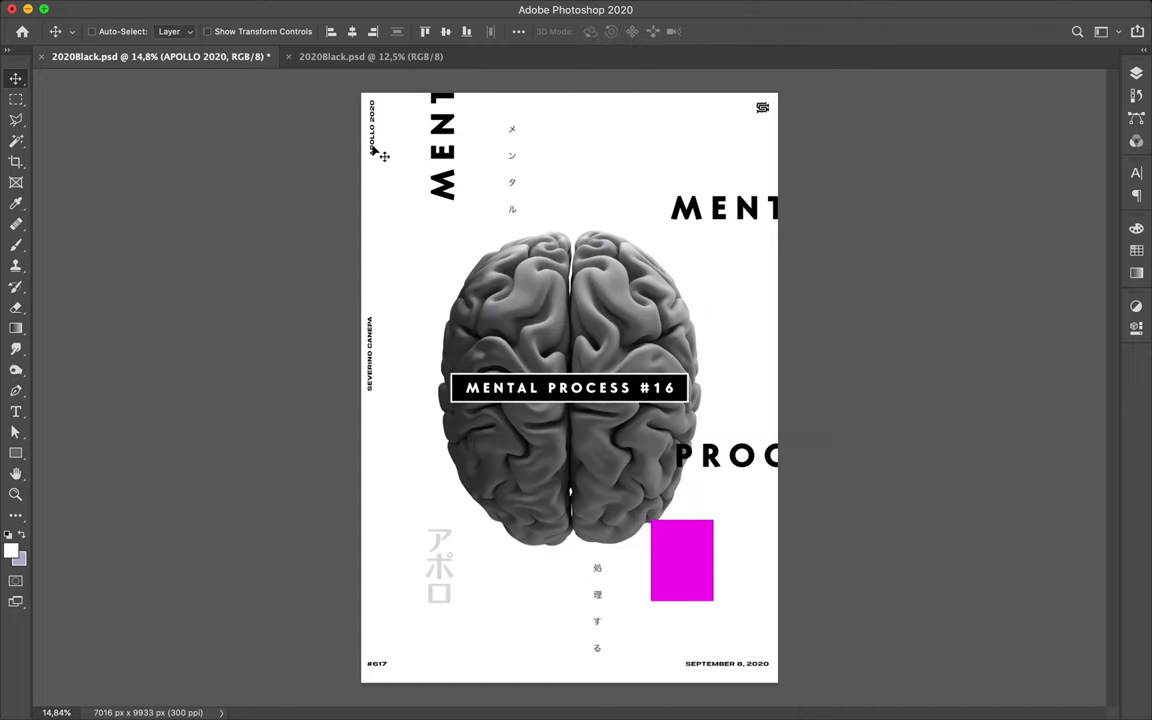
Duplicate the vertical MENTAL text onto the poster's bottom edge below the brain's left half, leaving only TAL inside the page
key(super)
key(super)
drag(438, 149, 508, 657)
Delete the horizontal MENTAL text that runs off the poster's right edge beside the brain's upper part
key(super)
super+click(742, 210)
super+click(650, 190)
key(super)
super+click(755, 452)
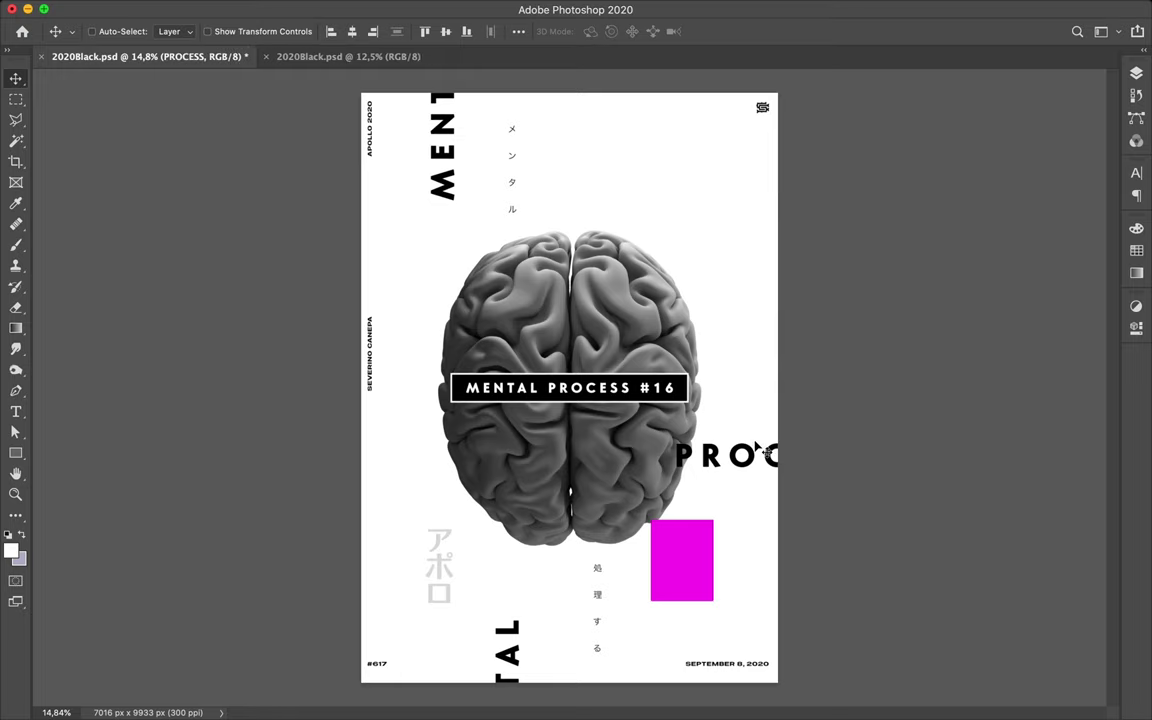
Move the SEPTEMBER 8, 2020 text to the brain's lower left, above the grey アポロ characters, and rotate it to -90°
key(super)
drag(735, 668, 421, 506)
key(super)
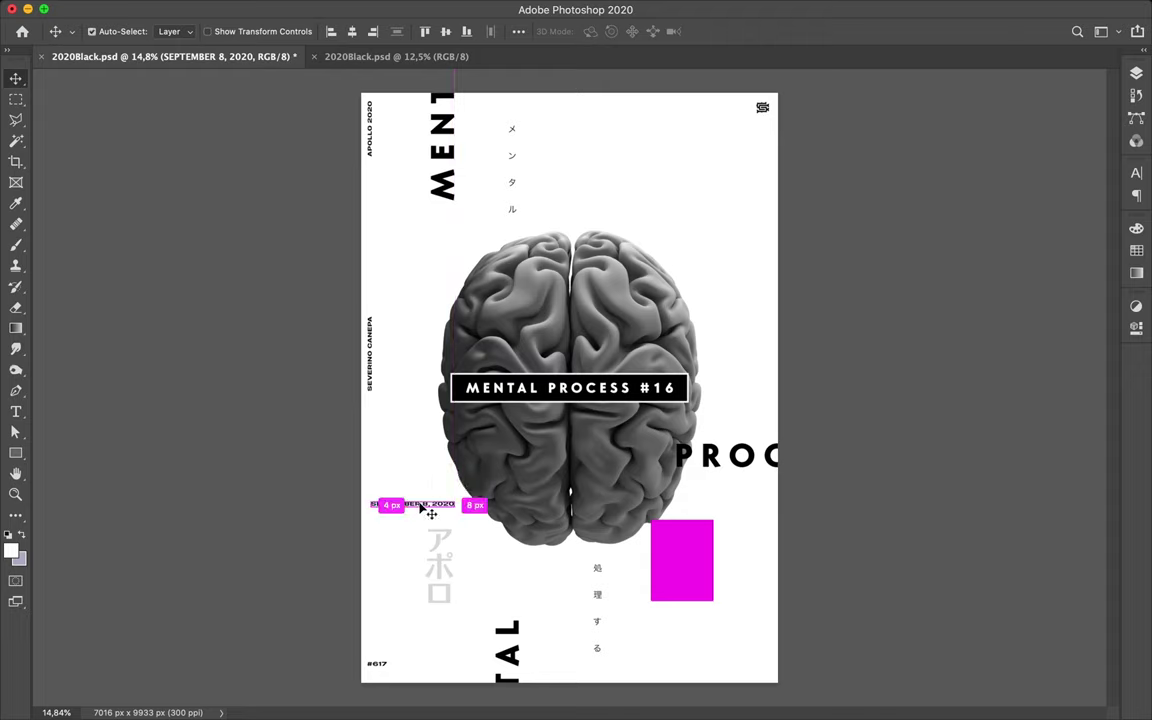
key(super+t)
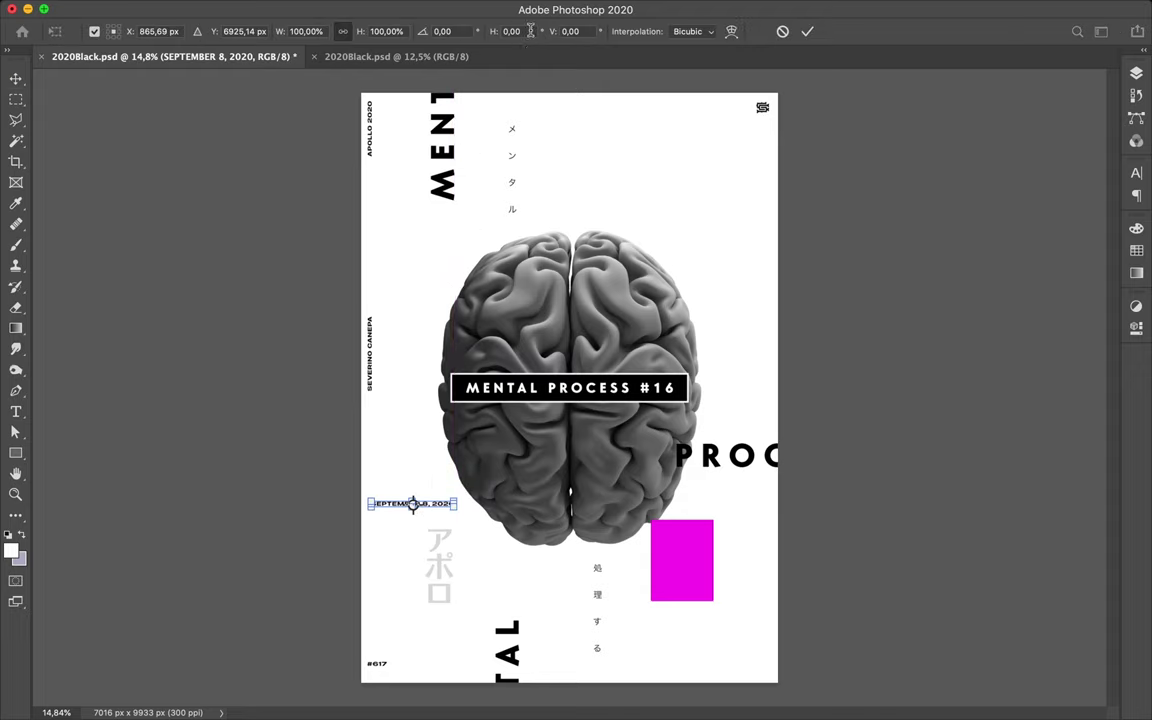
click(458, 31)
text(-)
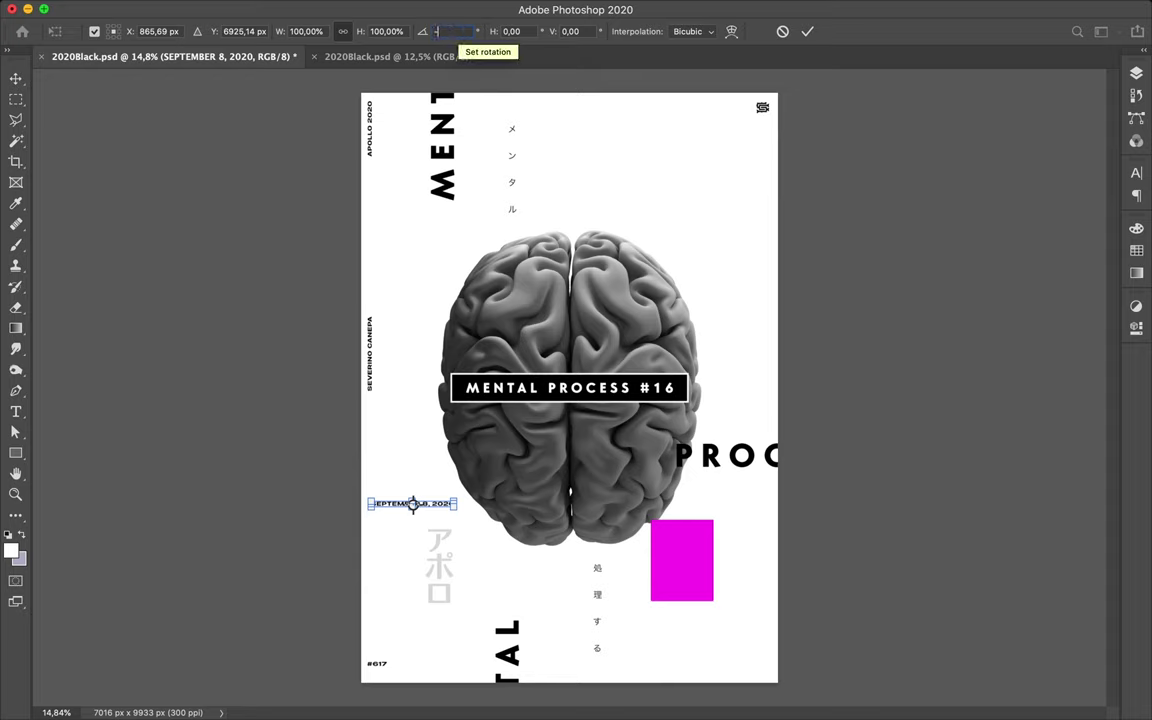
text(90)
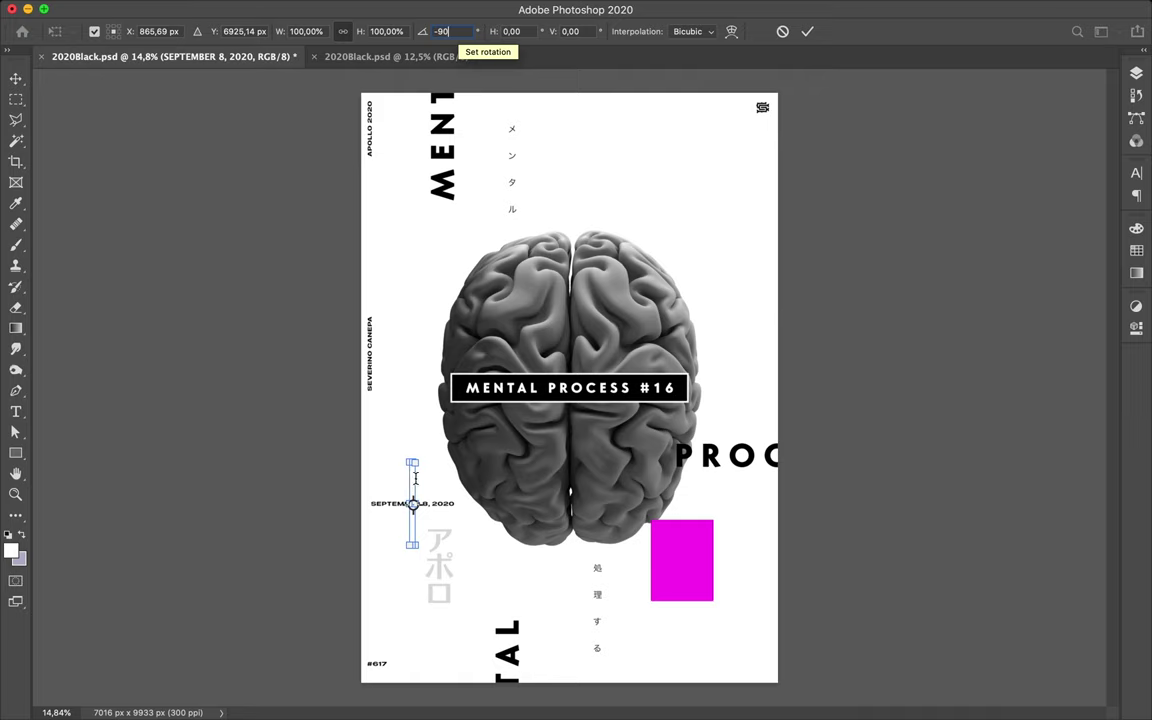
key(Return)
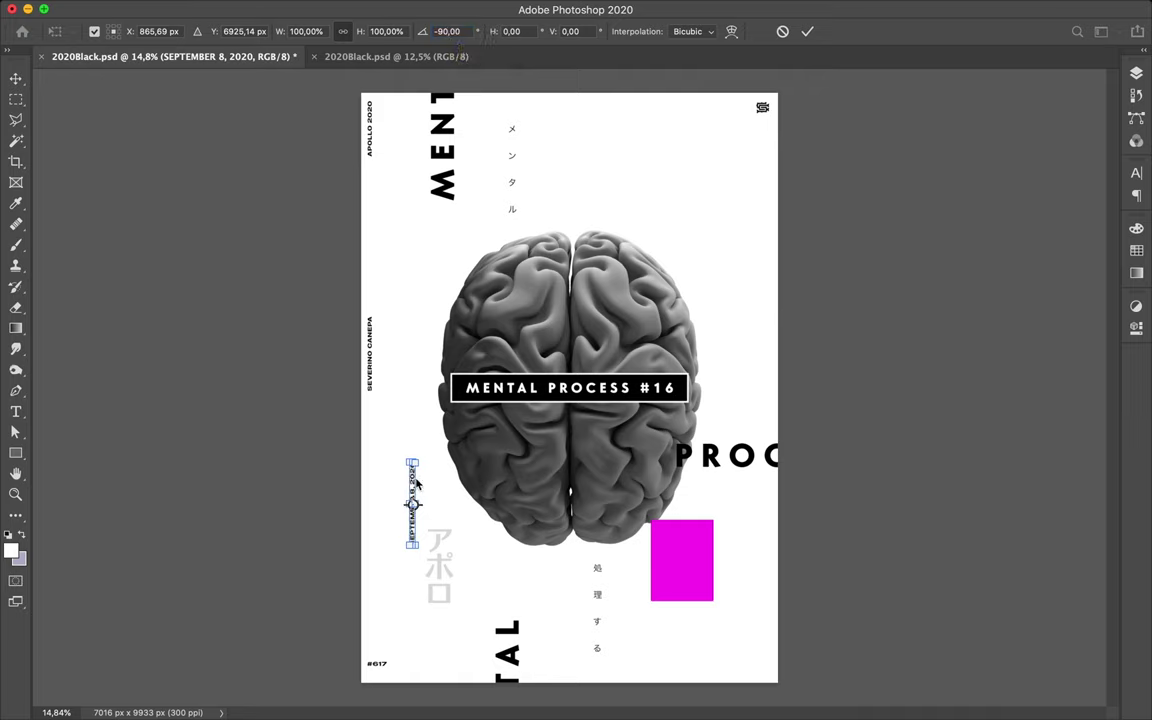
Place the vertical date on the poster's left edge at about X 138 px, Y 7205 px, and shift the designer's name up along that edge
drag(413, 503, 370, 521)
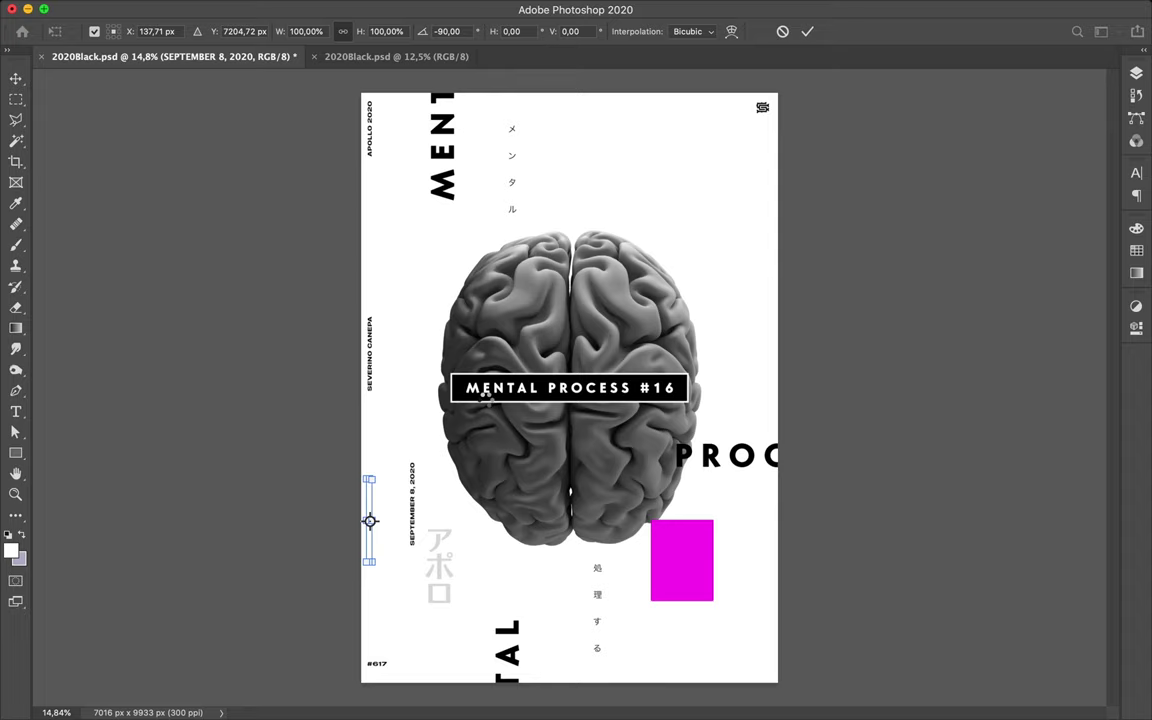
key(Return)
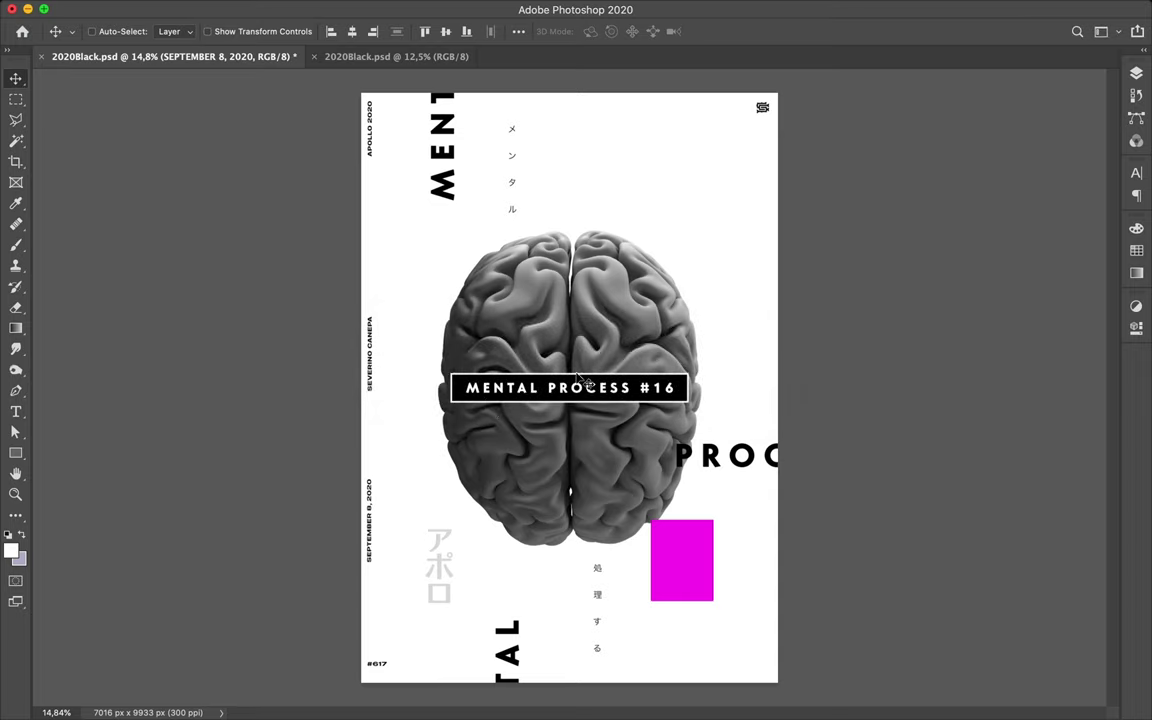
key(super)
drag(370, 372, 370, 318)
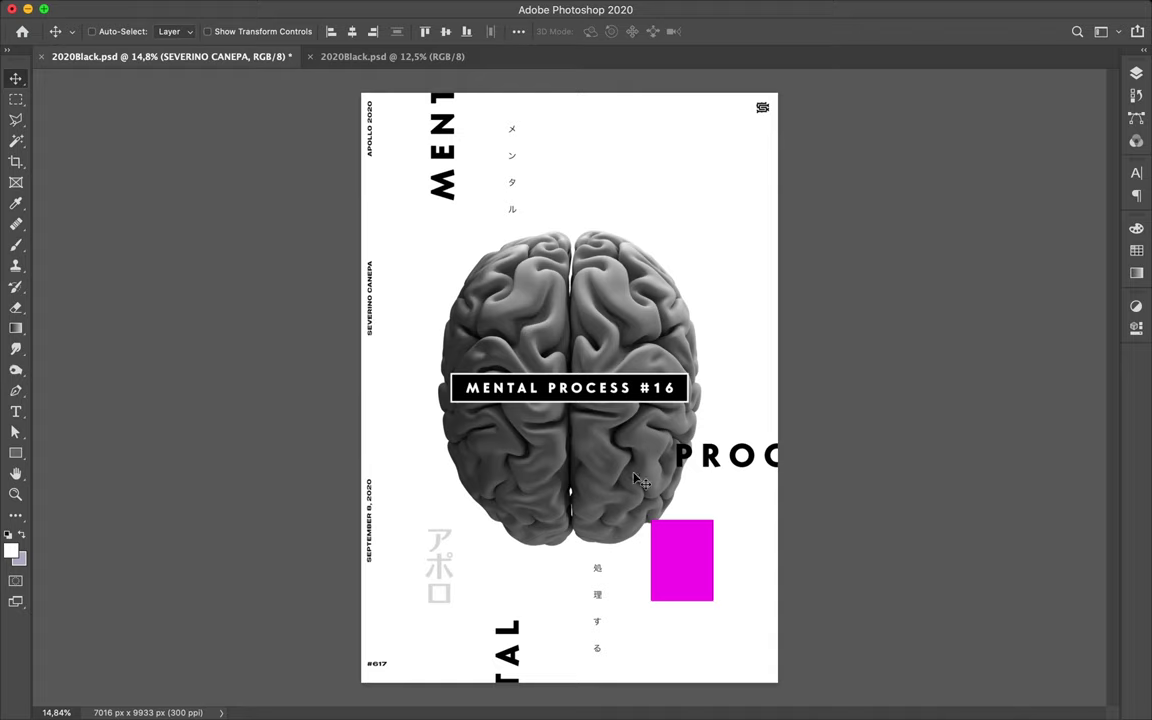
Rotate the PROCESS text on the poster's right edge to -90°
key(super)
click(738, 456)
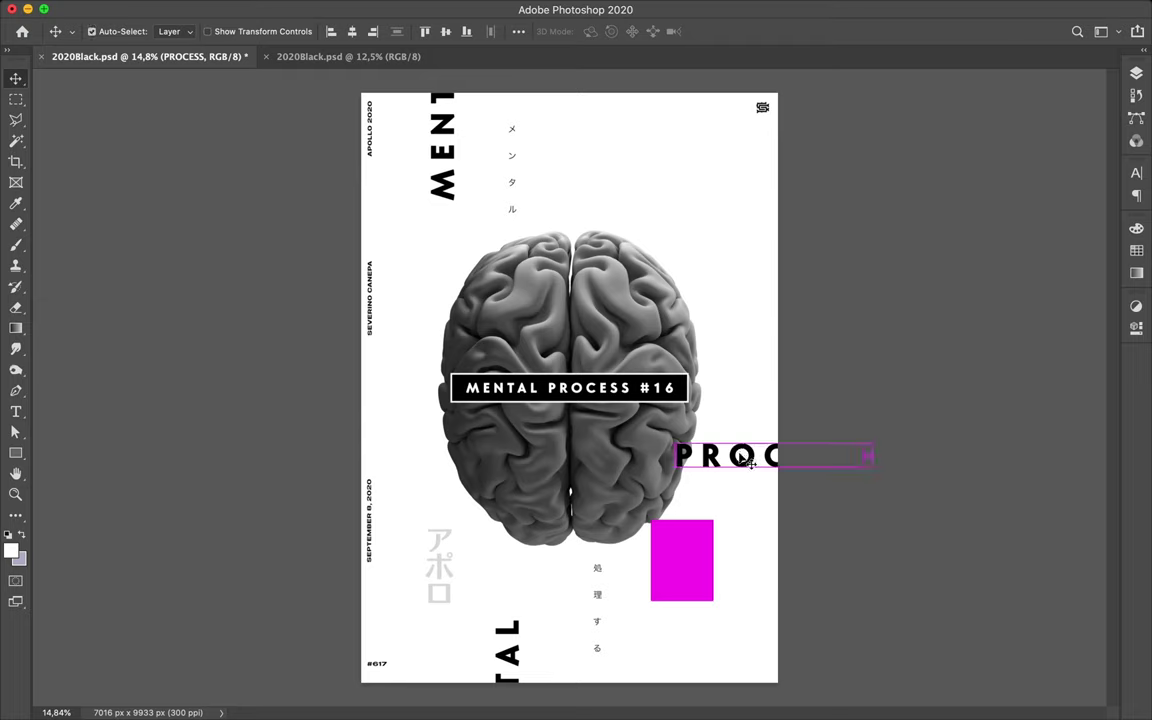
key(super+t)
click(445, 31)
text(-)
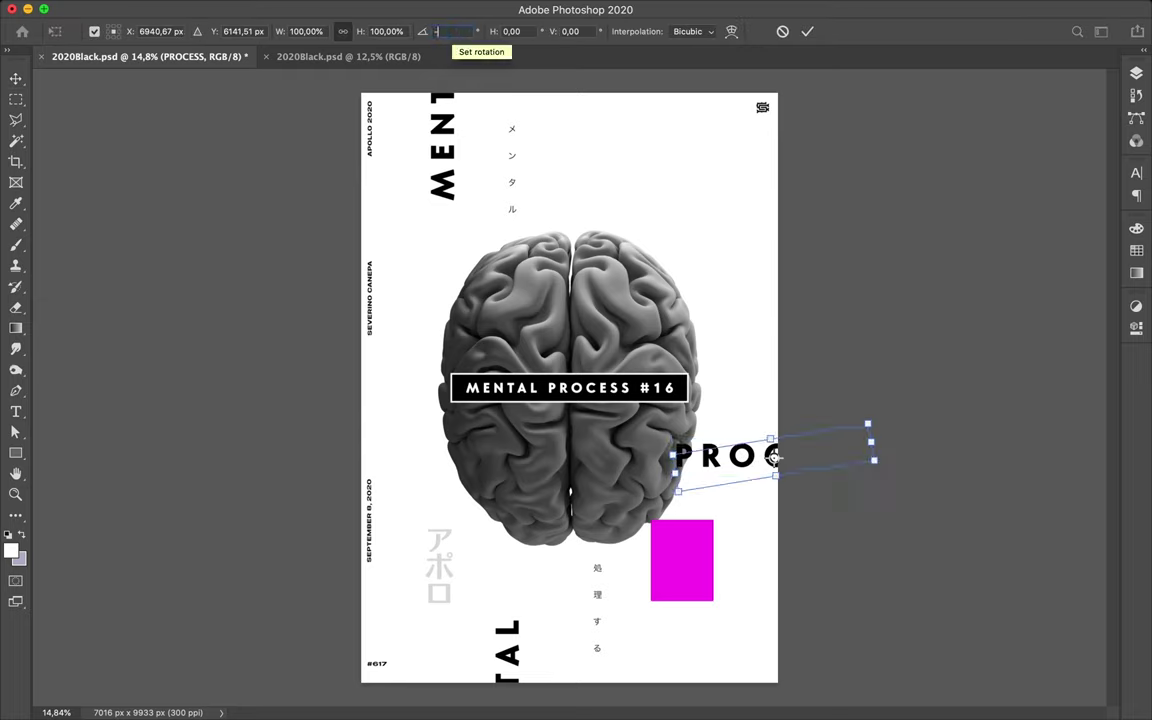
text(90)
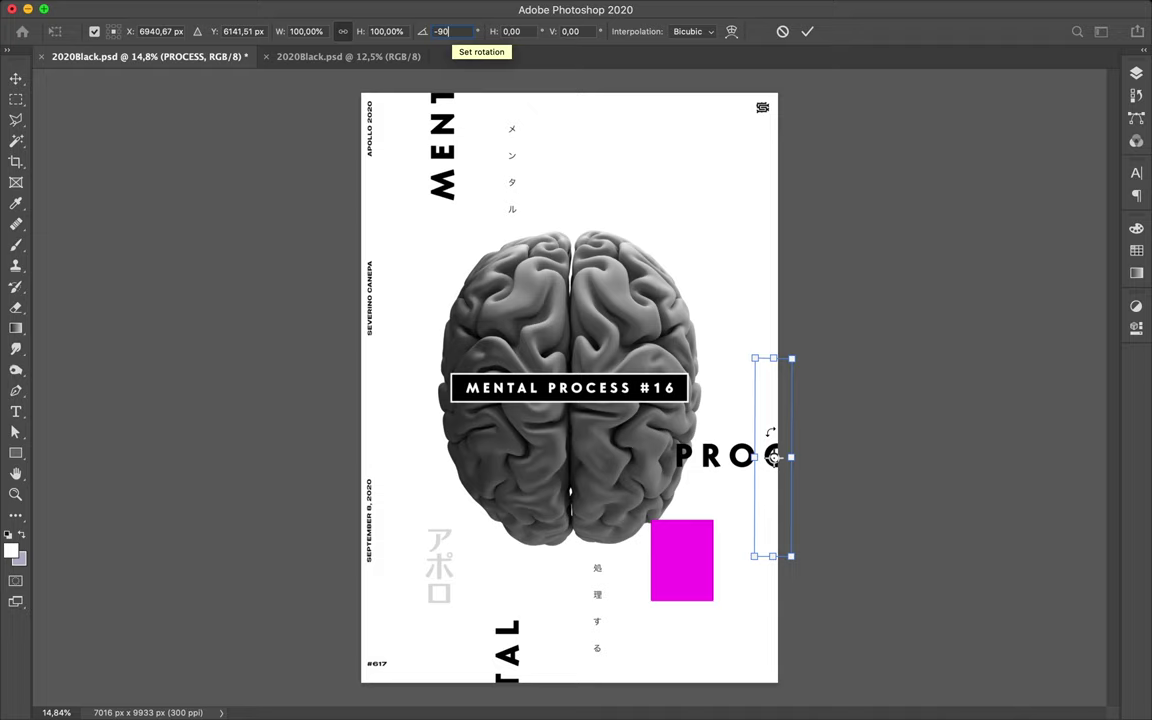
key(Return)
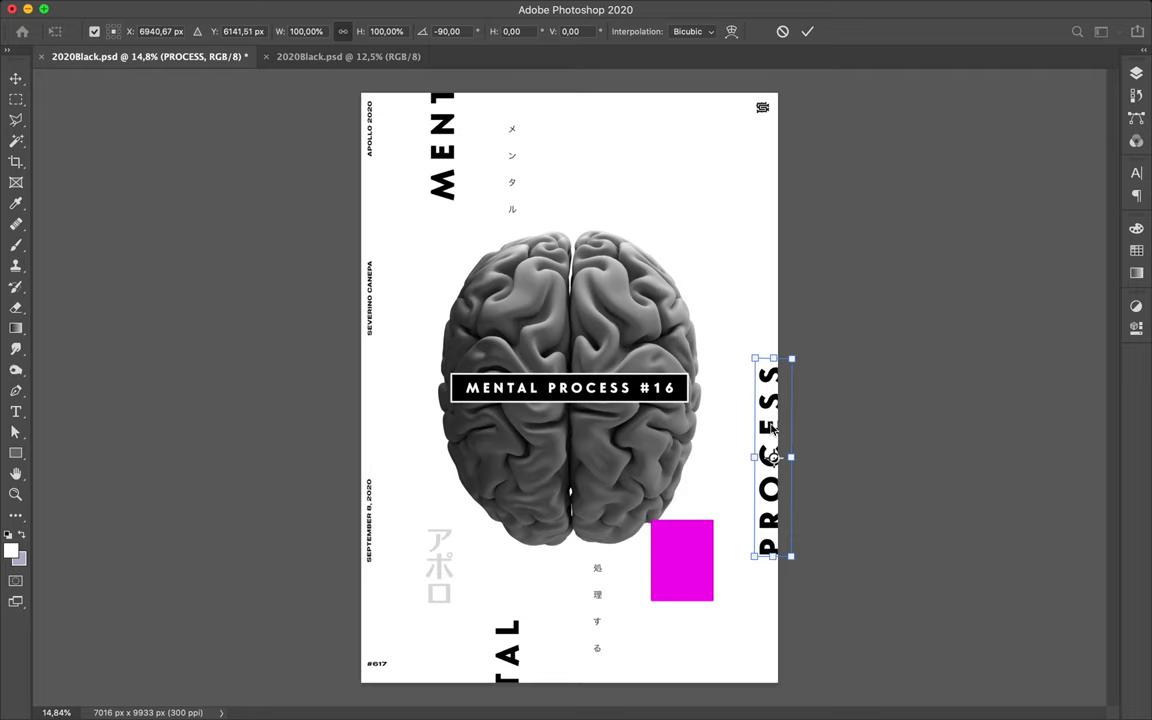
key(Return)
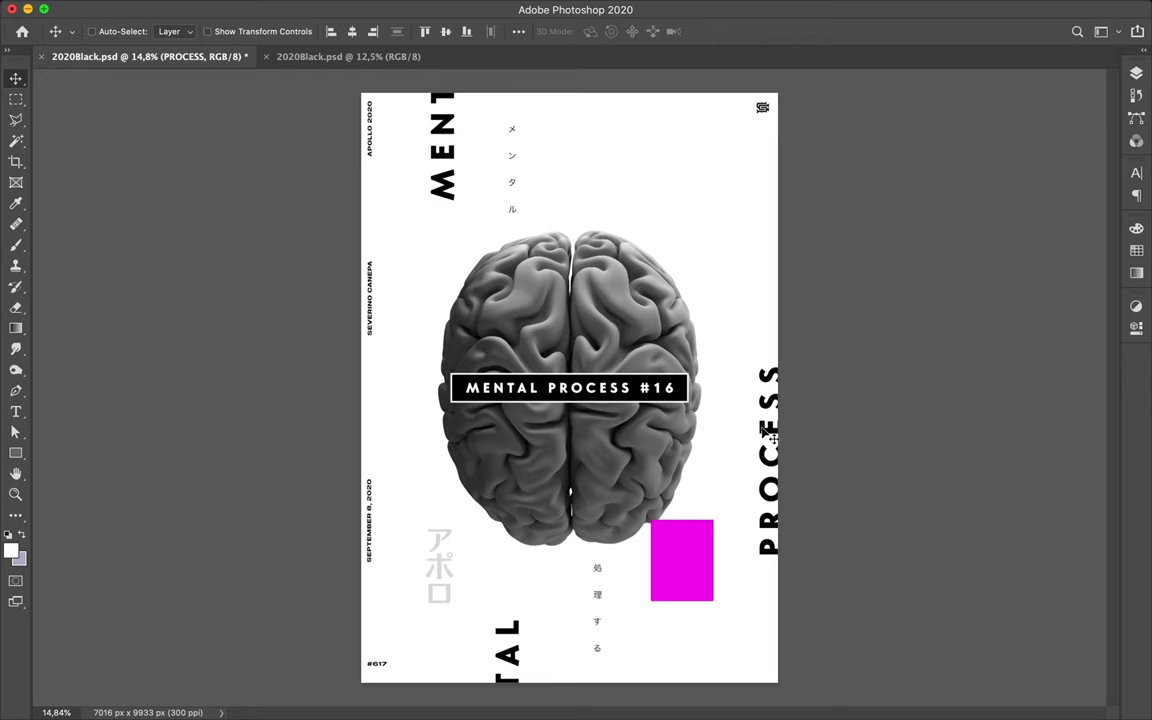
Add two copies of the vertical PROCESS text, one running off the top edge above the brain, one off the bottom edge at lower right
drag(775, 433, 600, 116)
drag(617, 216, 563, 122)
key(super)
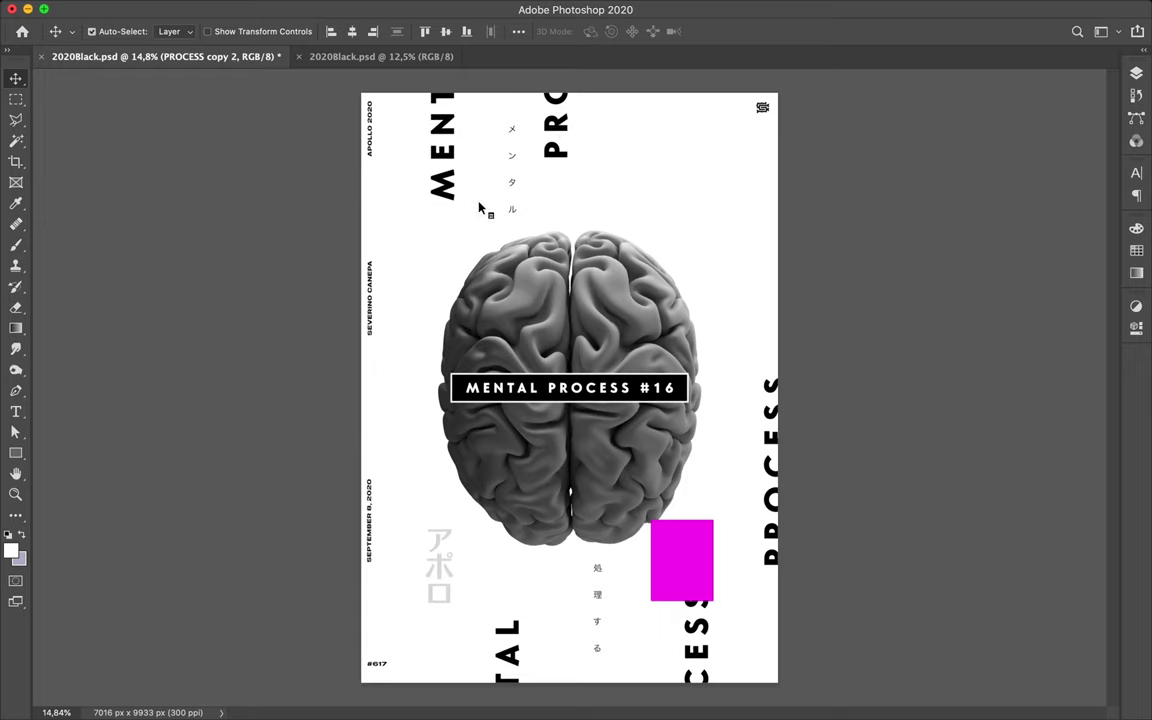
Move the メンタル characters beside the upper vertical MENTAL text, and the magenta rectangle up to the brain's right side near the title box
super+click(480, 207)
drag(513, 188, 466, 177)
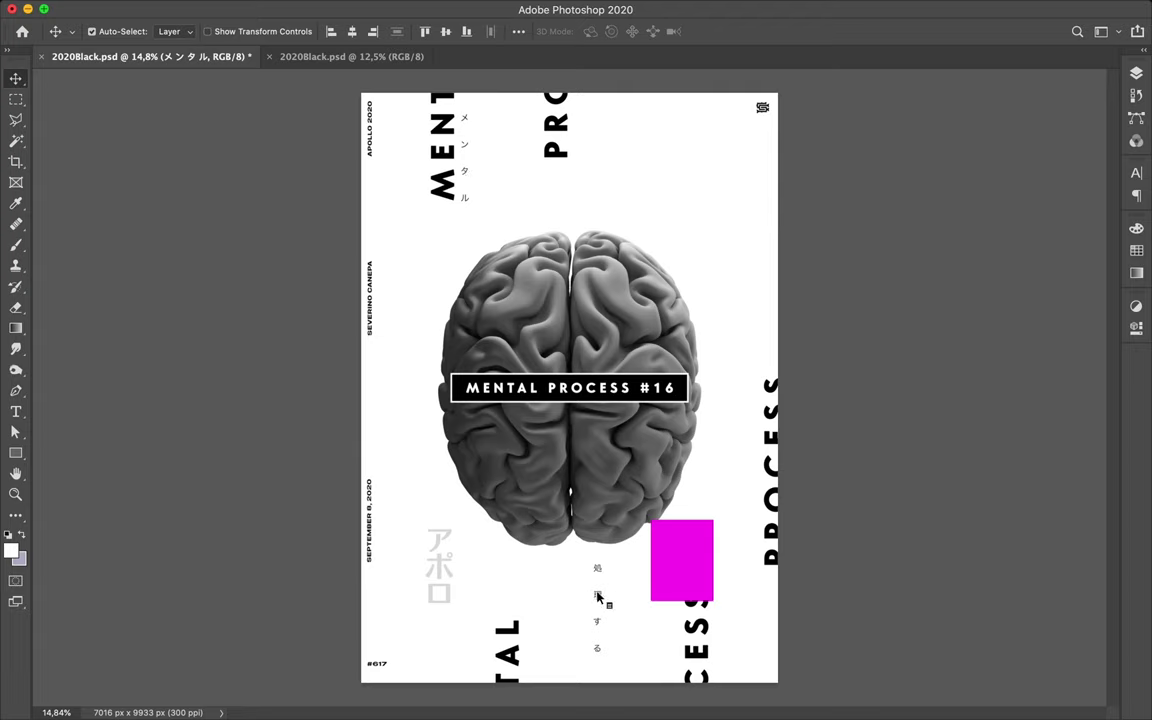
click(711, 470)
drag(677, 548, 713, 420)
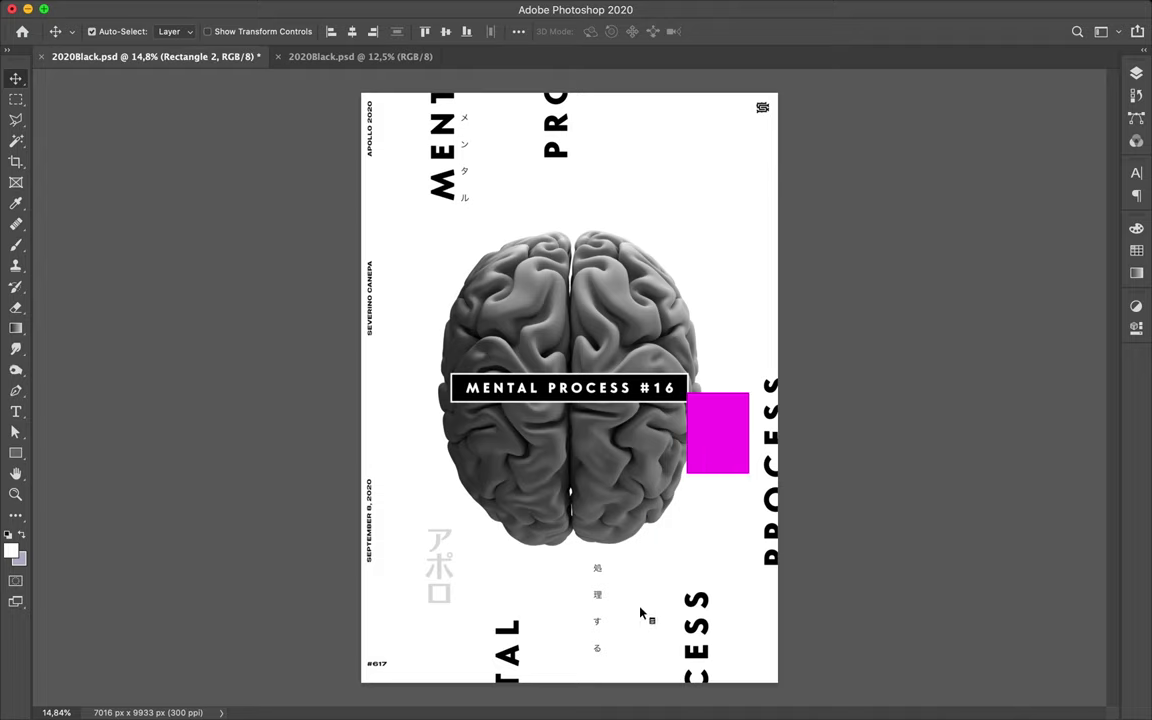
Place the 処理する characters just left of the bottom PROCESS copy and nudge both texts slightly upward
drag(658, 628, 670, 621)
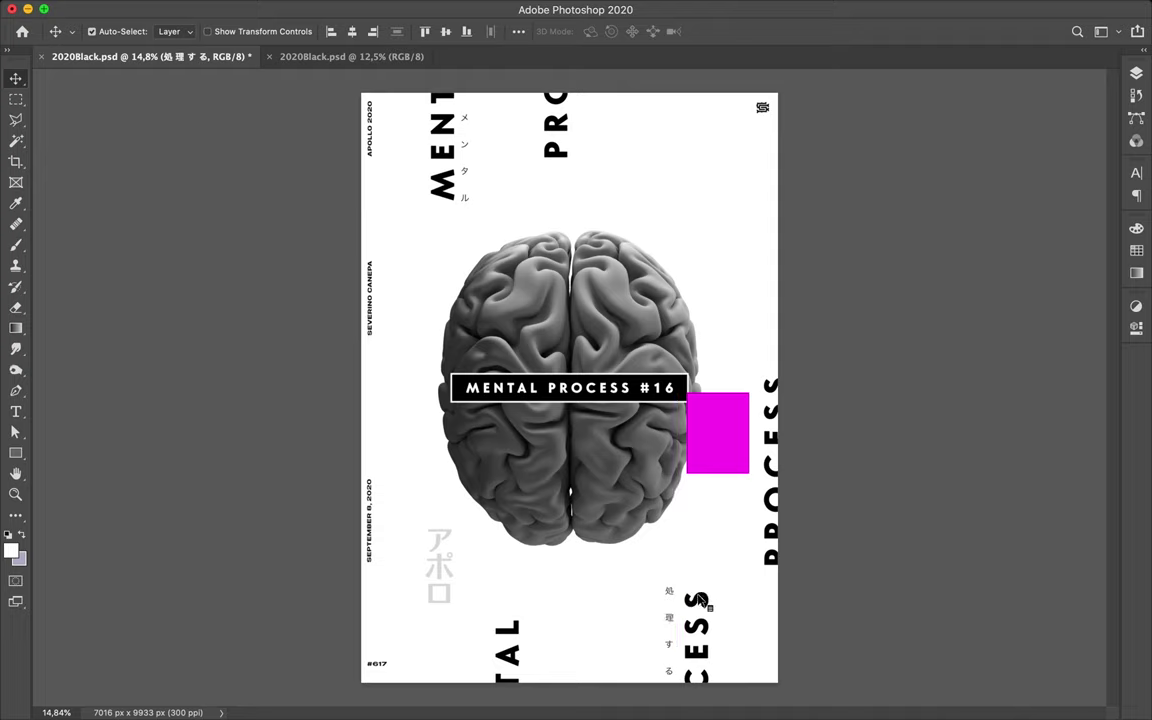
click(703, 600)
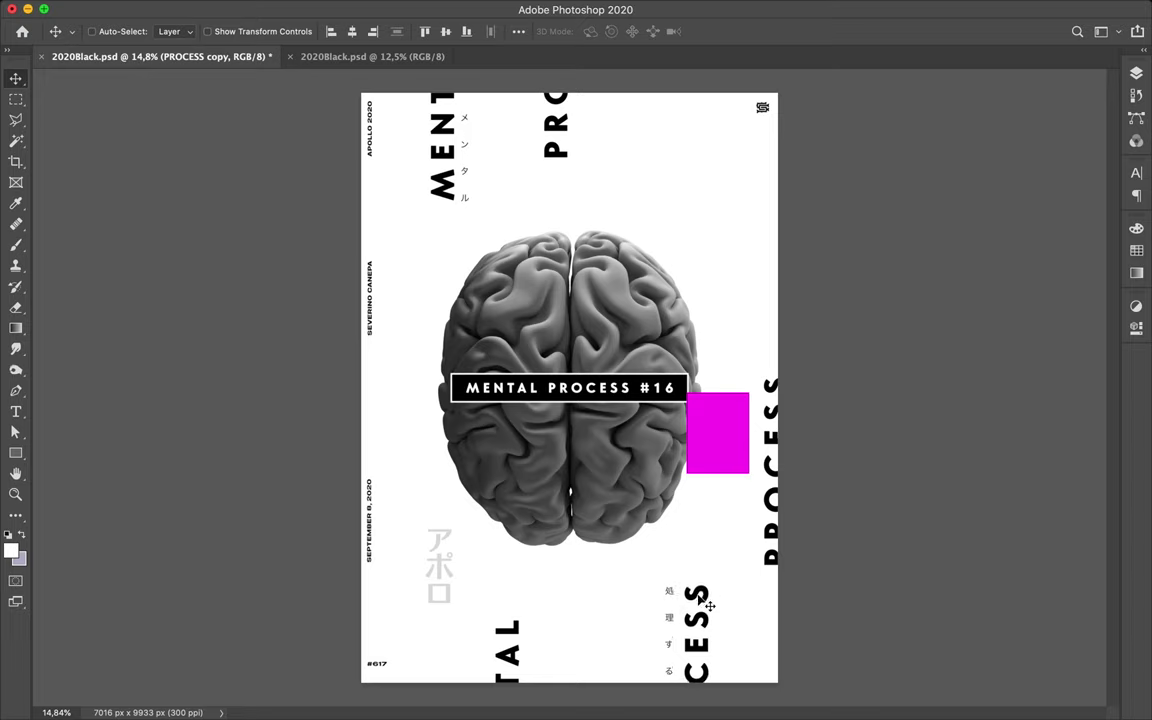
key(shift+Up)
key(shift+Up)
key(shift+Up)
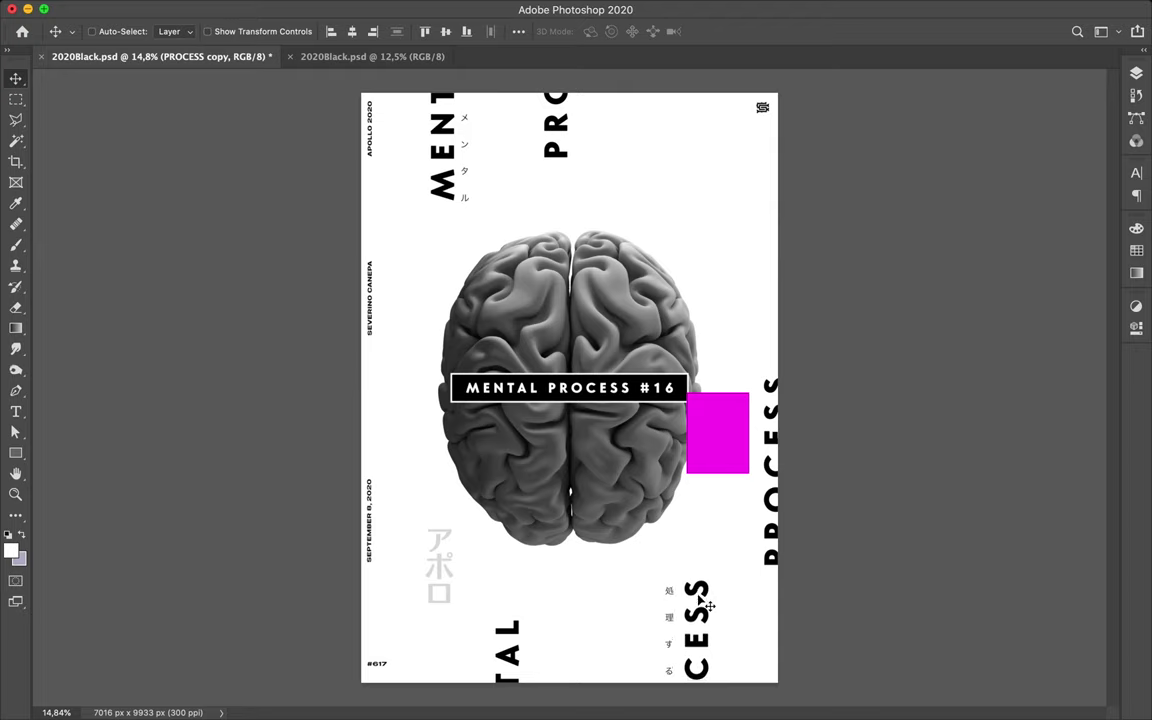
key(super)
click(672, 594)
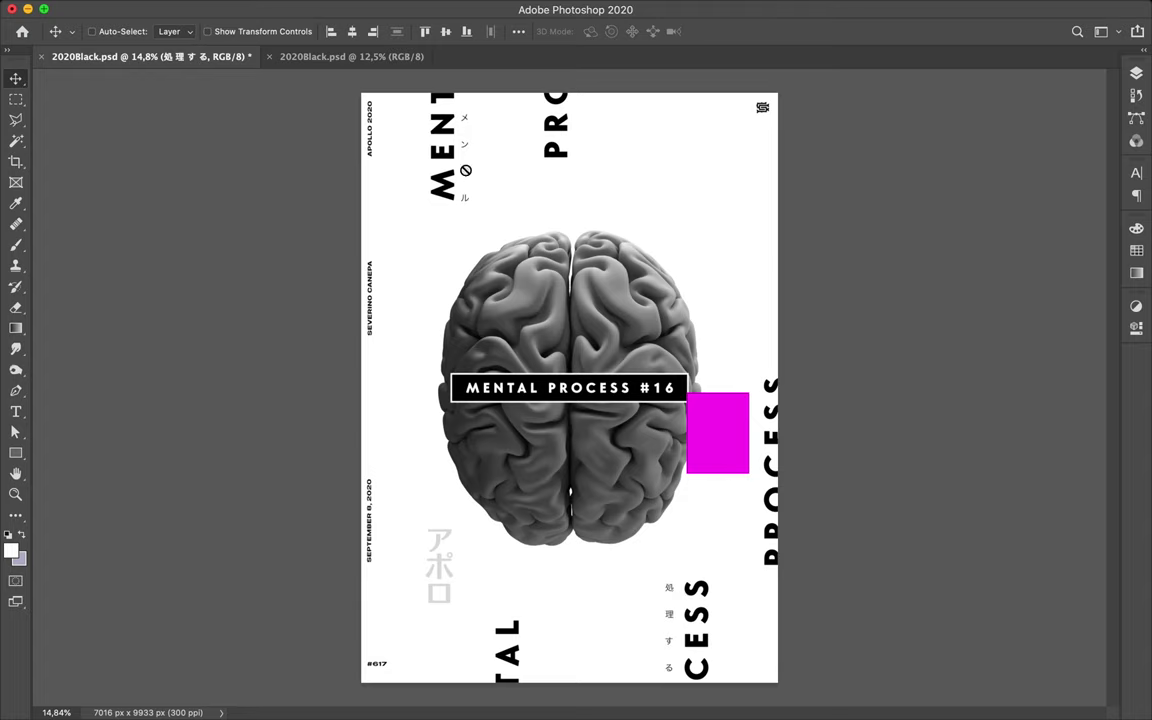
key(y)
click(588, 585)
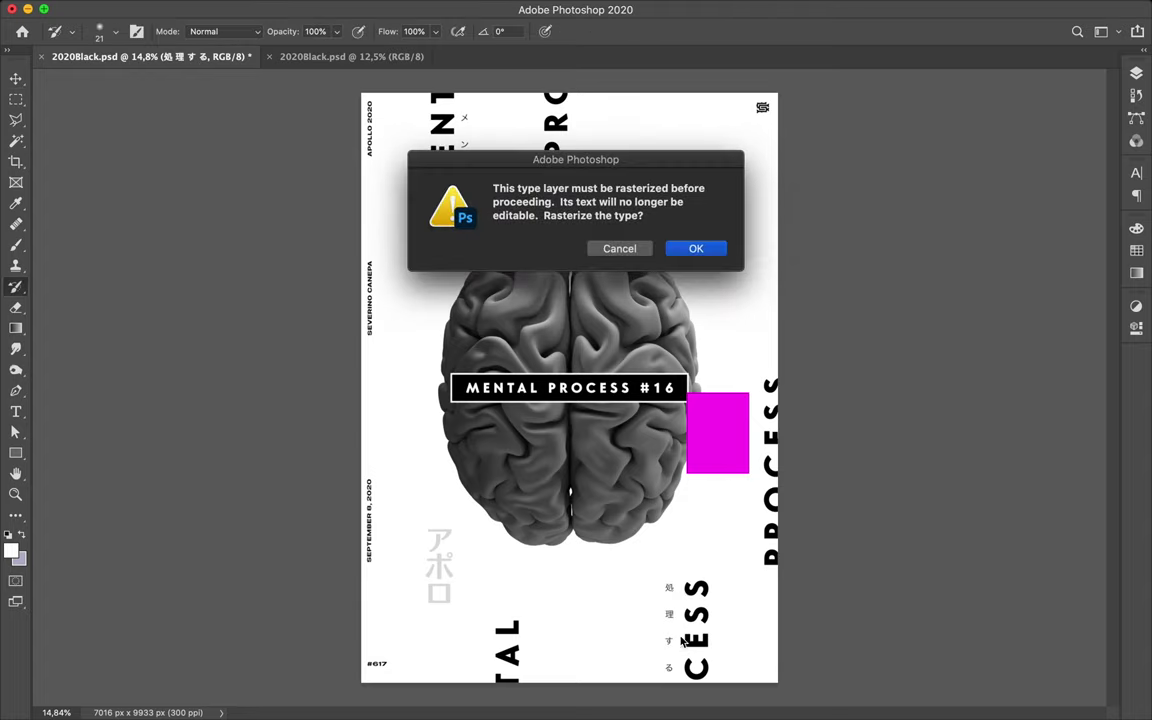
click(625, 249)
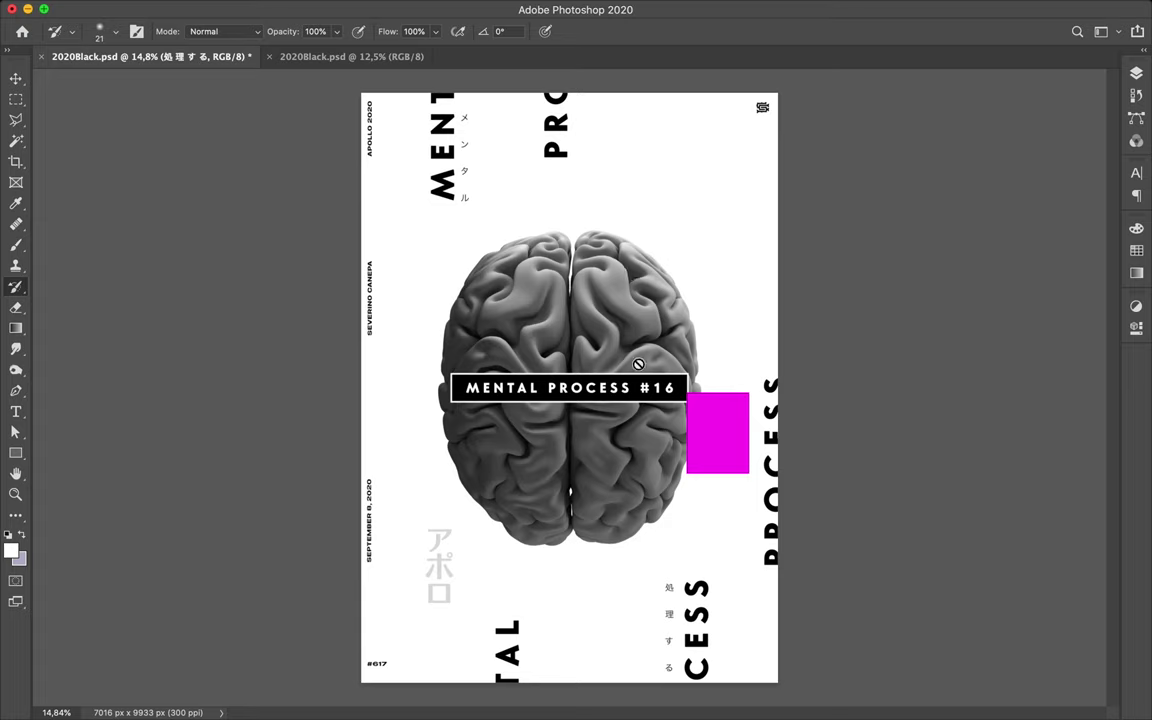
key(v)
Duplicate the 処理する characters to the poster's right edge above the vertical PROCESS text and set the copy's font style to W6
drag(670, 621, 760, 262)
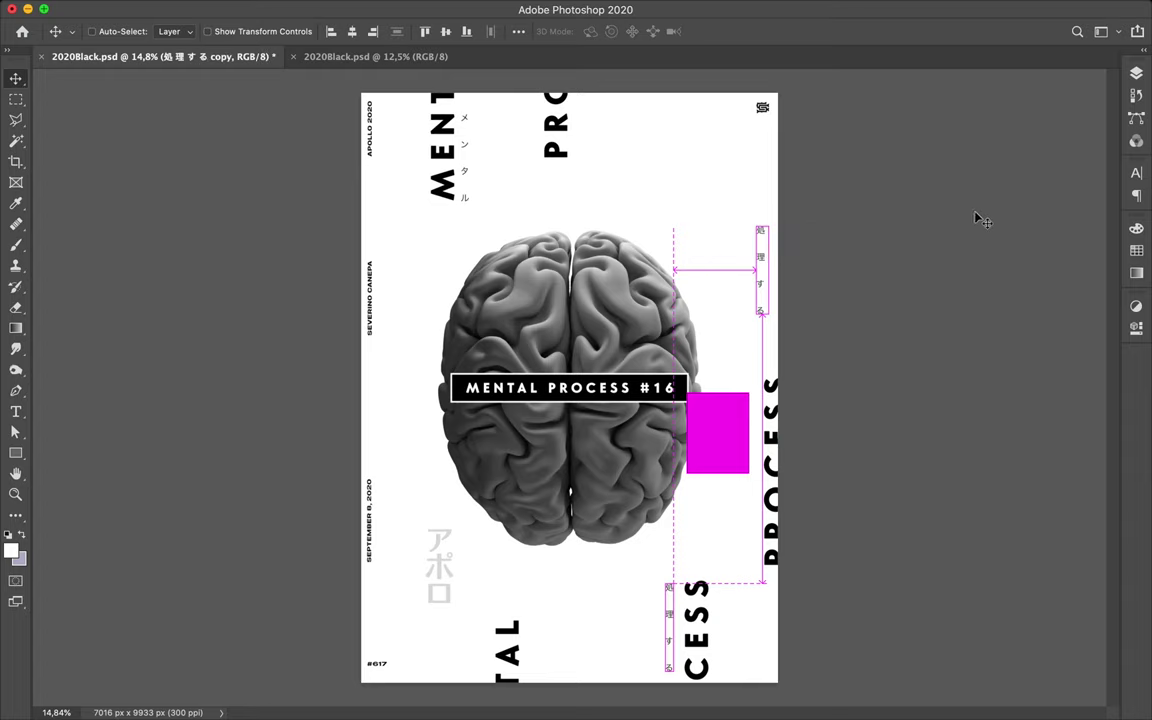
click(1137, 174)
click(1100, 196)
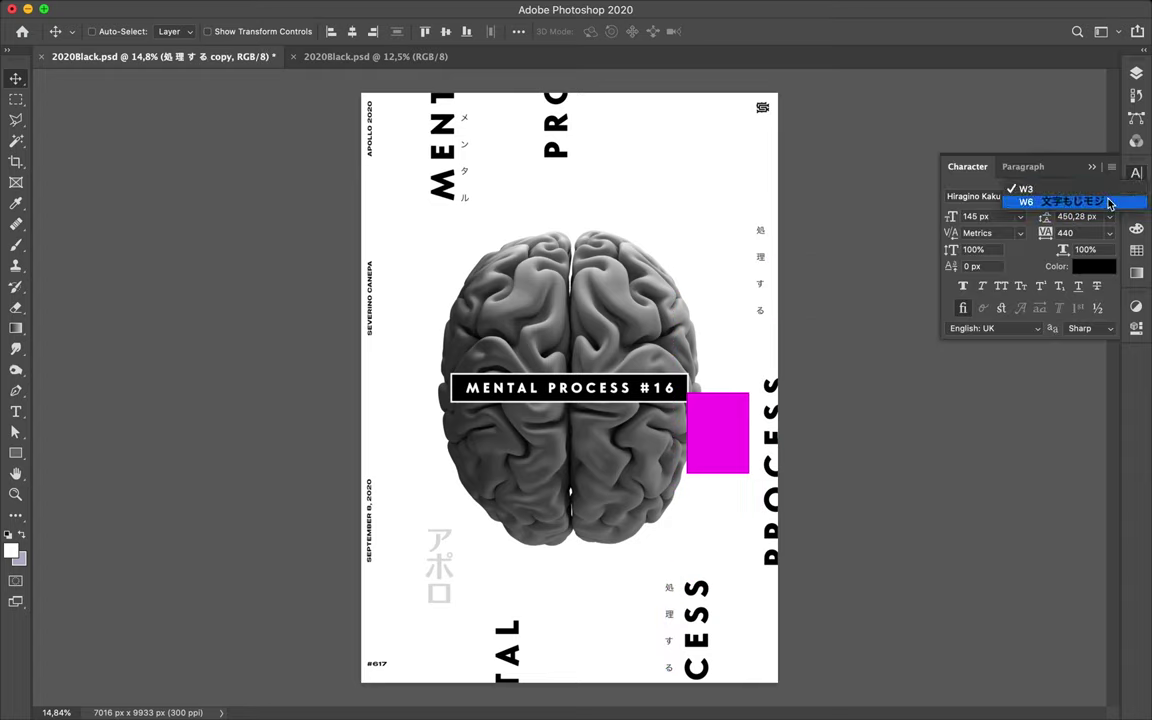
click(1107, 202)
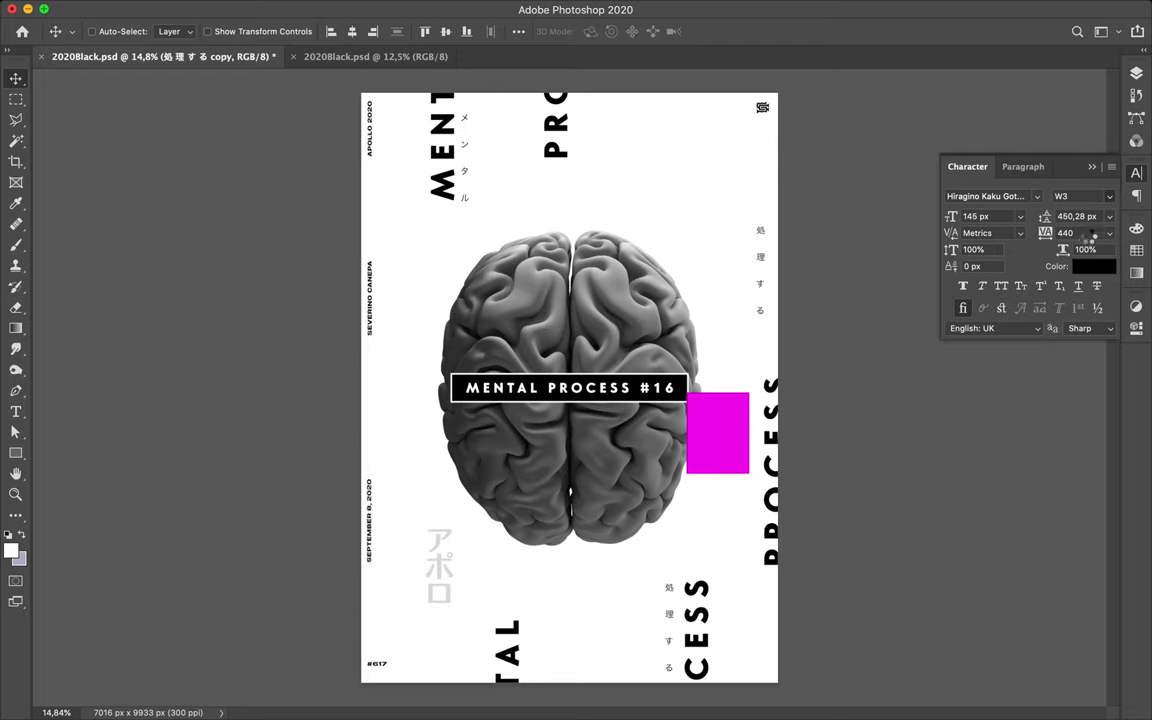
key(super+z)
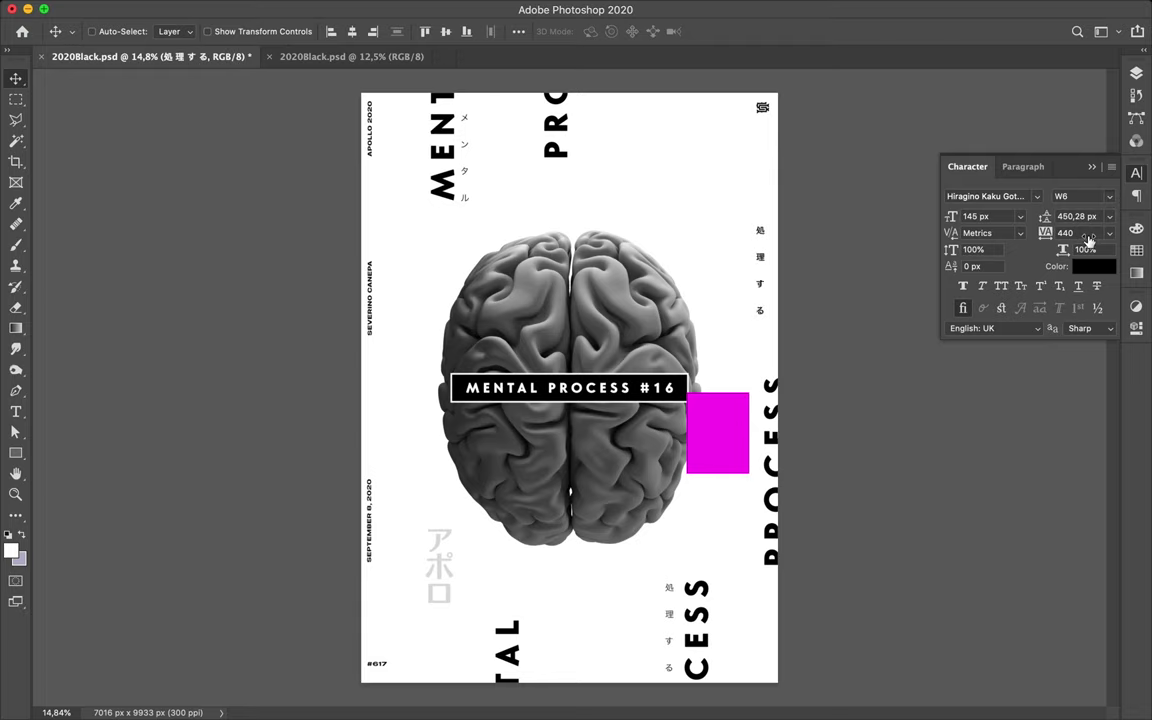
Set the tracking of the copied 処理する characters to 240
click(1079, 232)
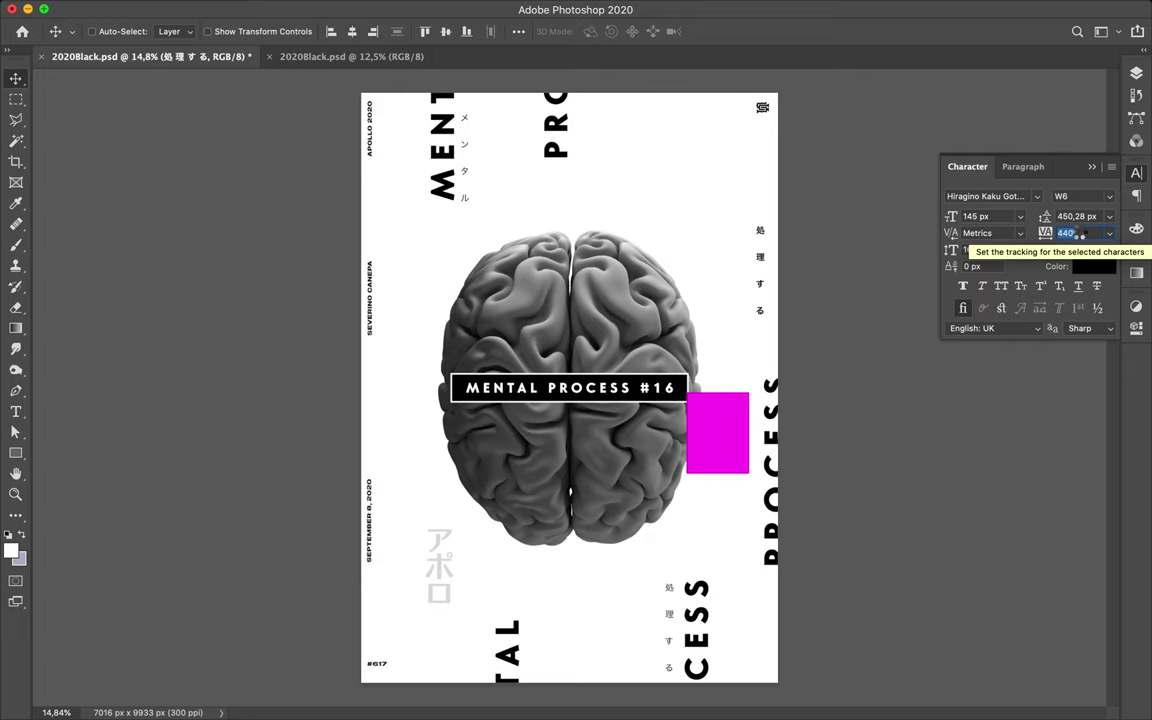
text(240)
key(Return)
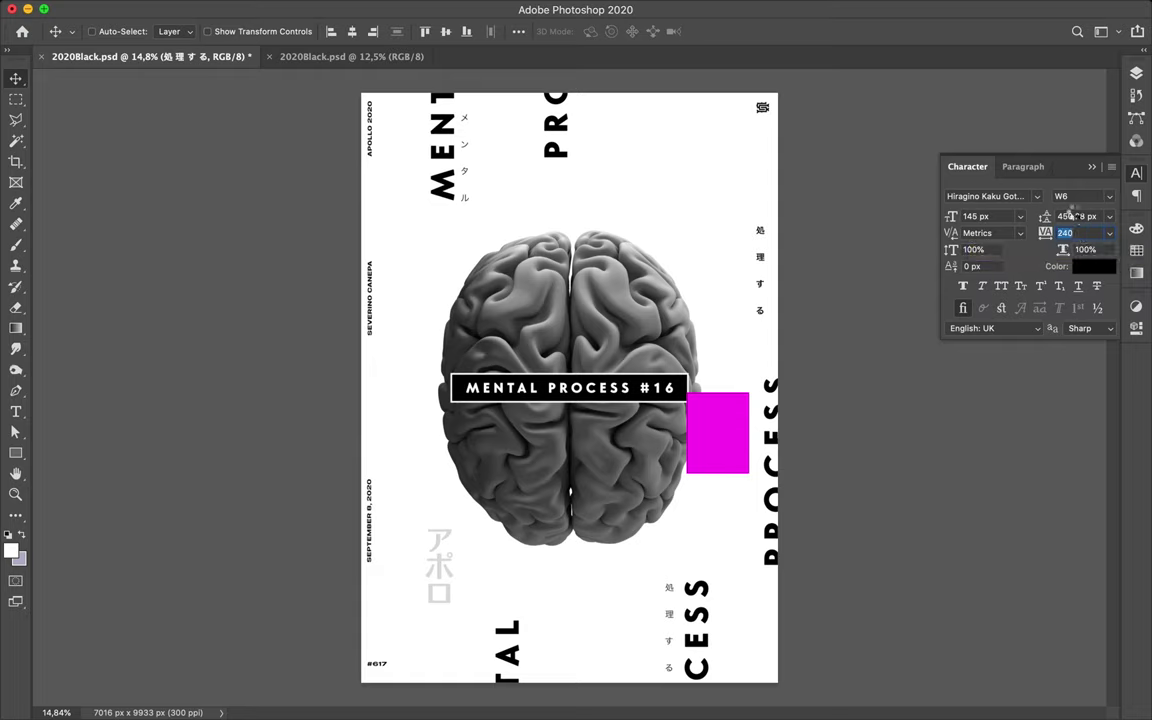
Tighten the copied 処理する characters by setting their leading to 200 px
click(1071, 215)
double_click(1071, 215)
text(441)
key(Return)
scroll(1068, 217, down, 5)
scroll(1070, 216, down, 2)
scroll(1078, 215, down, 10)
key(BackSpace)
text(200)
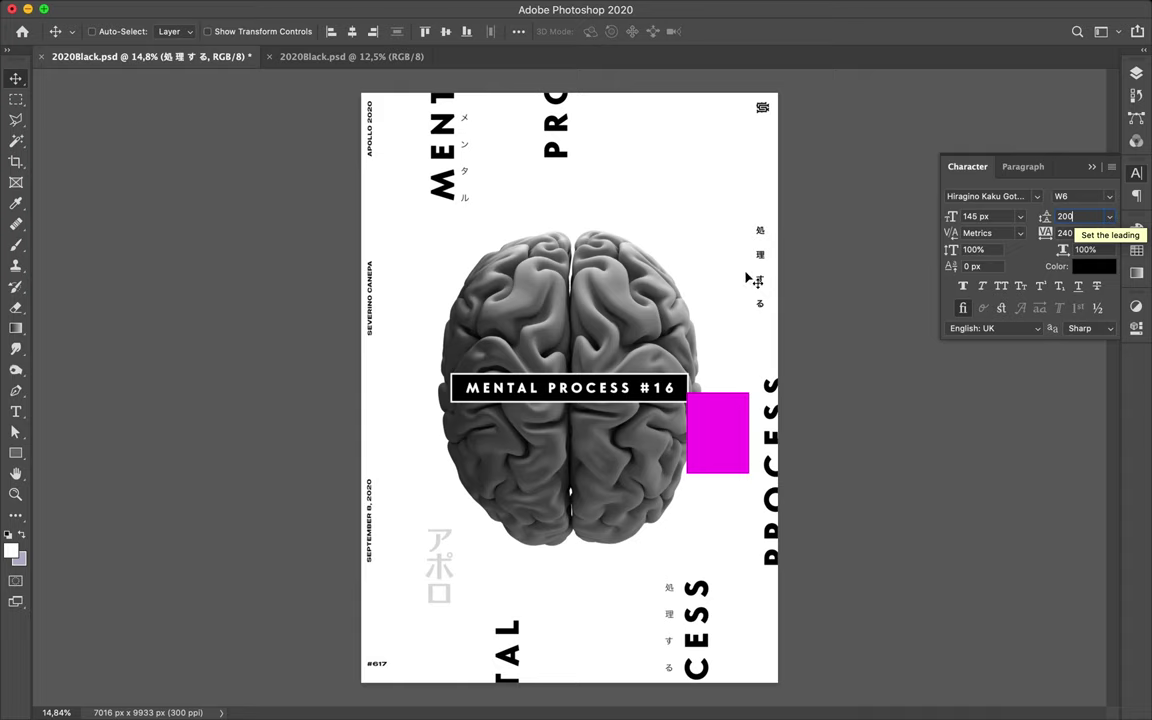
key(Return)
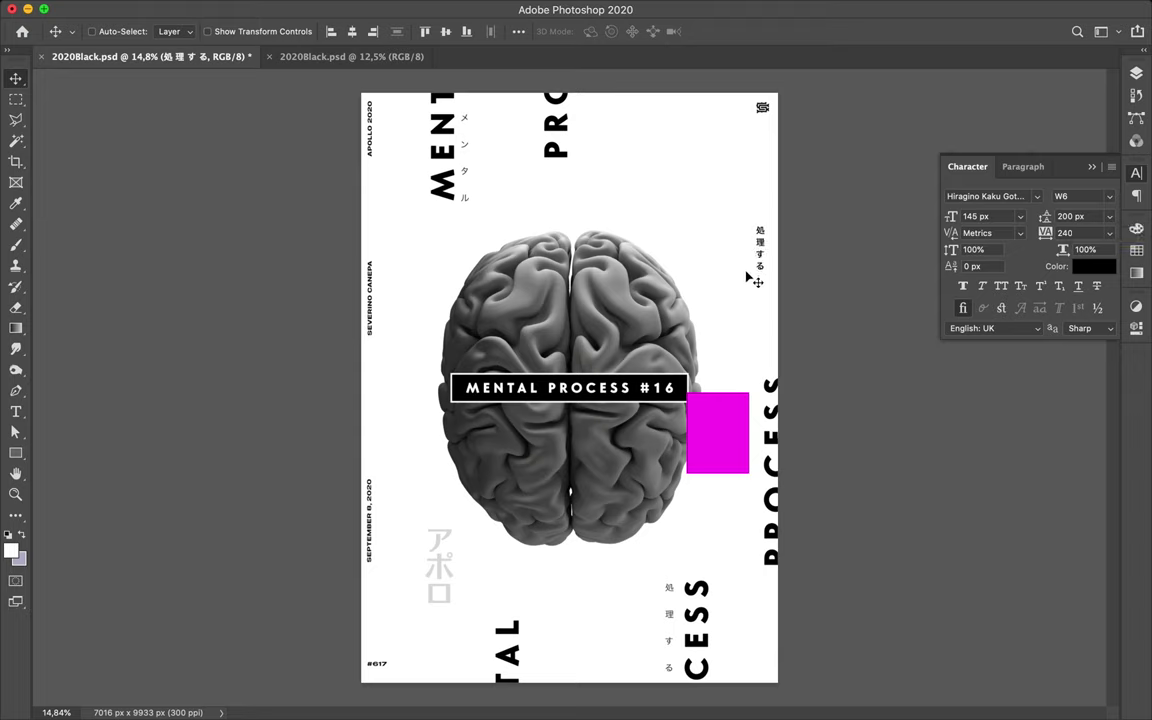
Scale the copied 処理する characters to about 605% and move them to the poster's upper right edge, overlapping the border
super+click(764, 280)
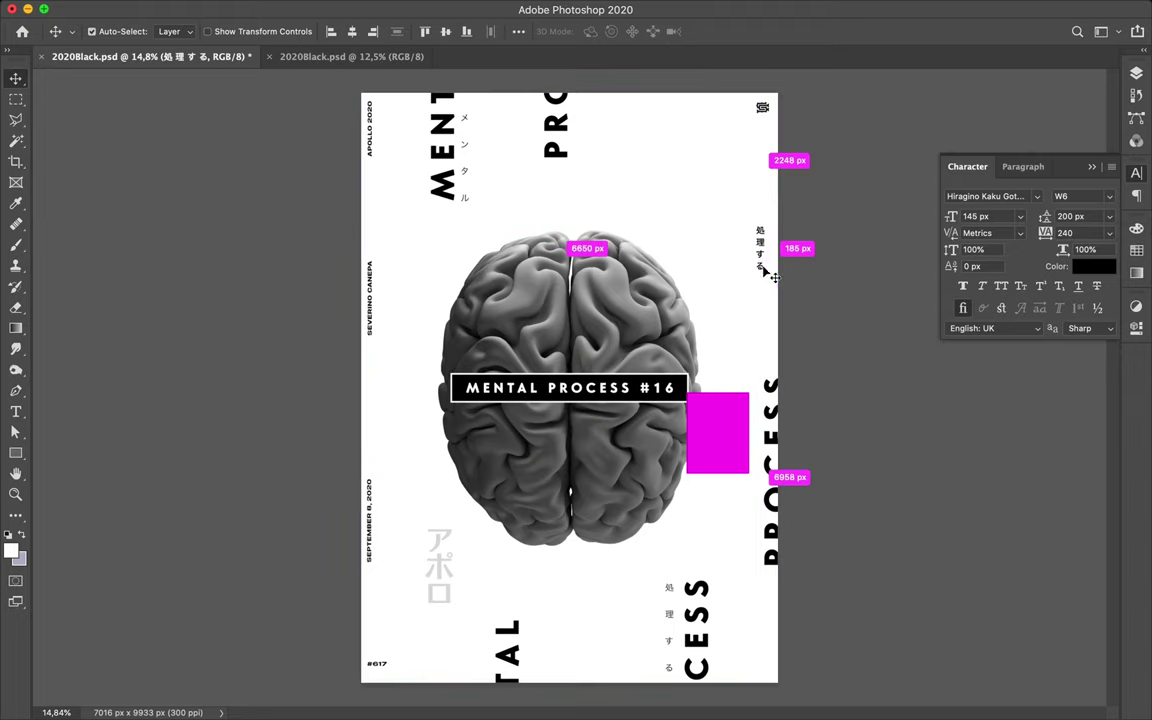
key(super+t)
drag(754, 273, 712, 340)
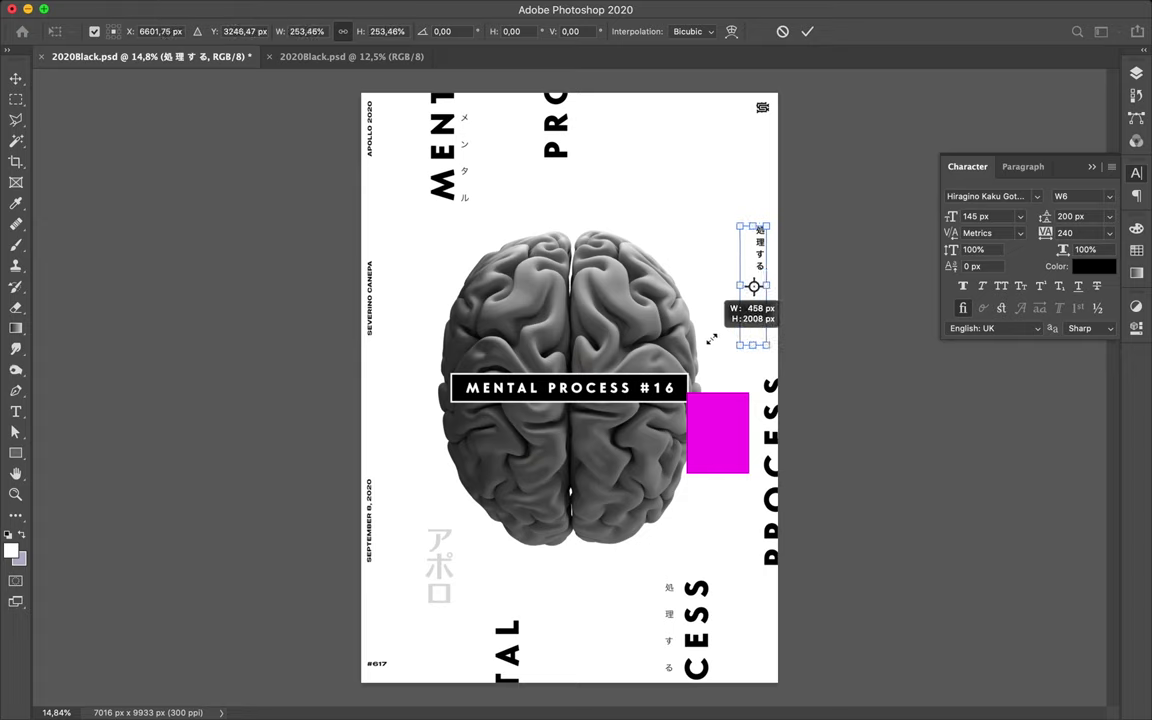
drag(712, 340, 657, 500)
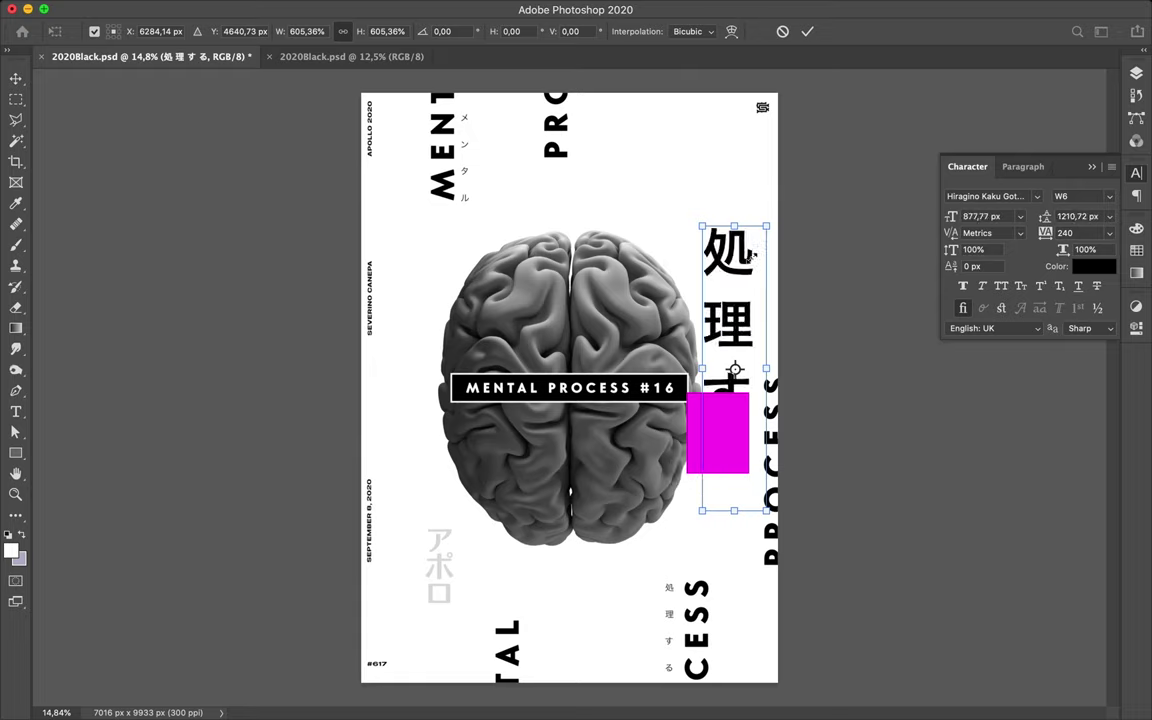
key(Up)
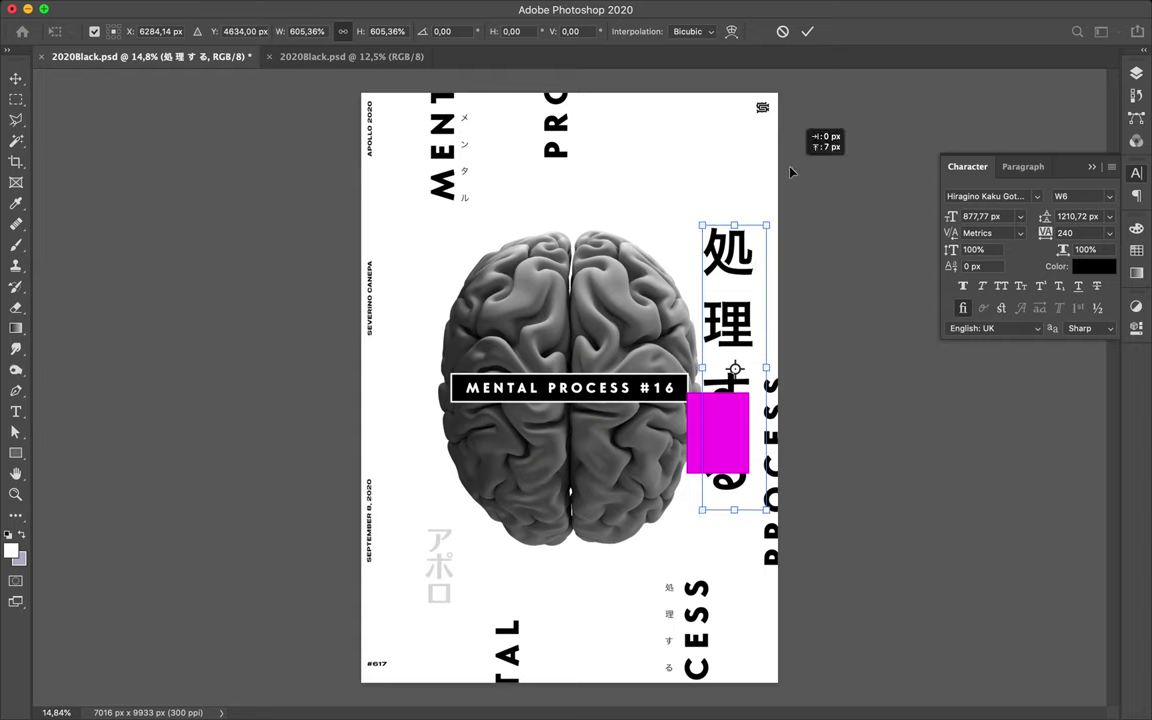
drag(737, 276, 795, 181)
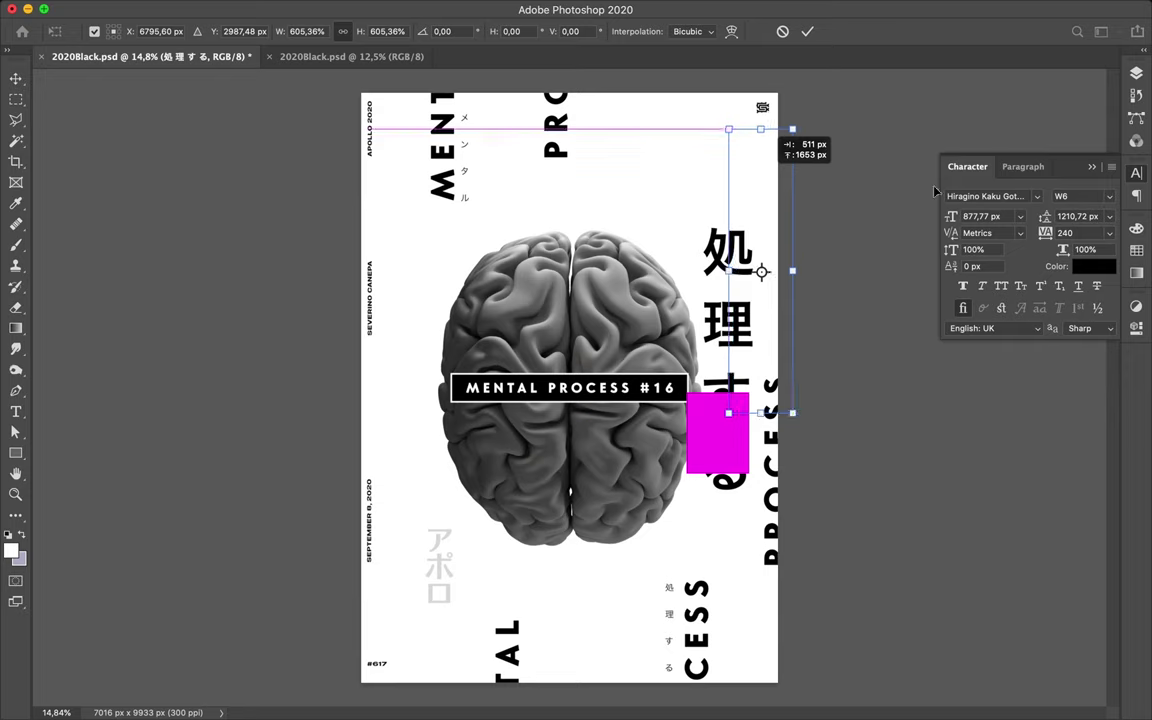
drag(901, 192, 901, 192)
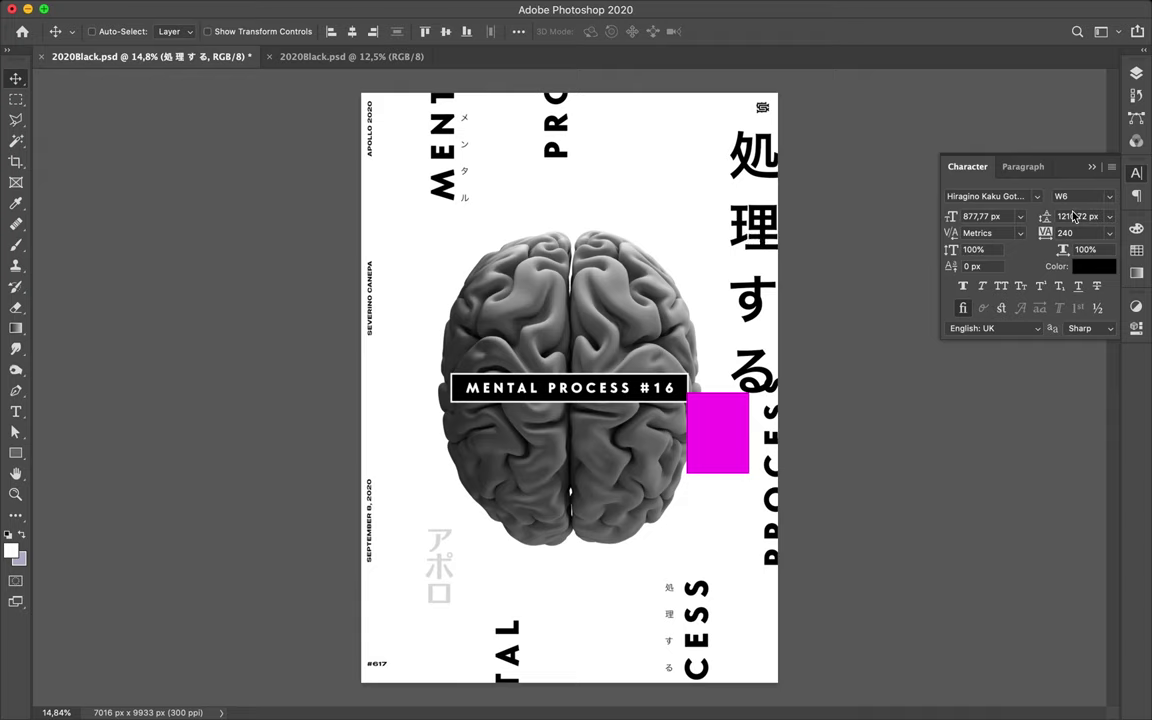
Set the leading of the enlarged 処理する characters to 900 px and shift them further off the poster's right edge
click(1073, 216)
text(600)
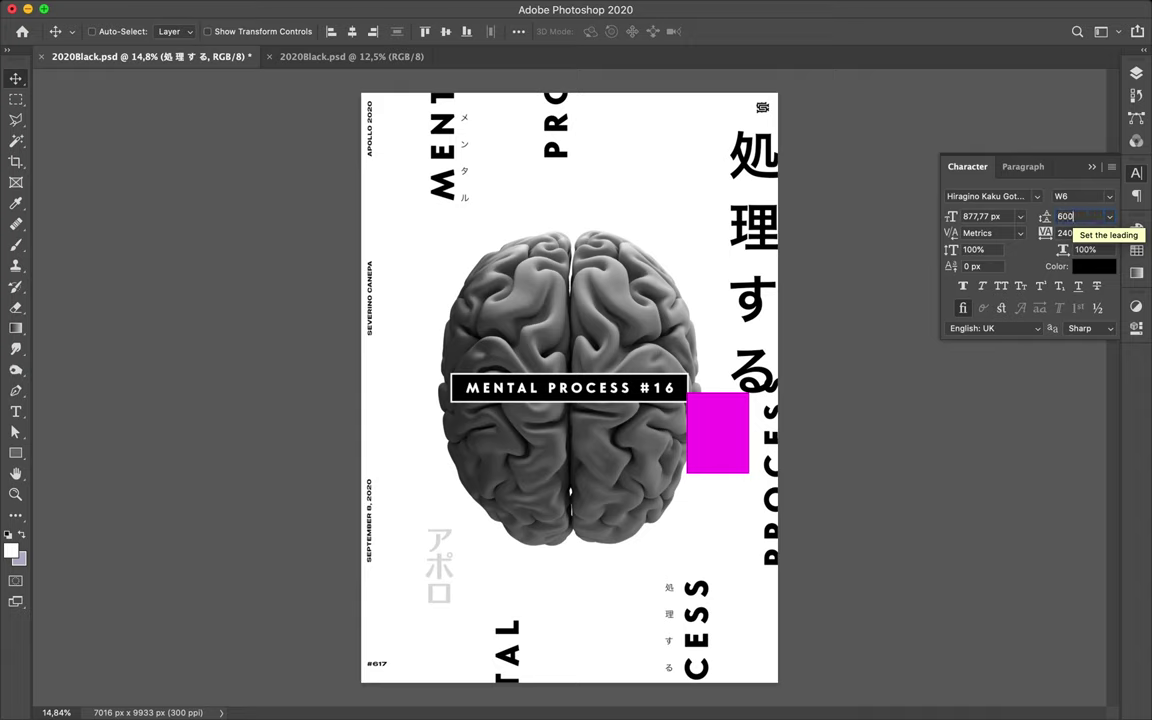
key(BackSpace)
key(BackSpace)
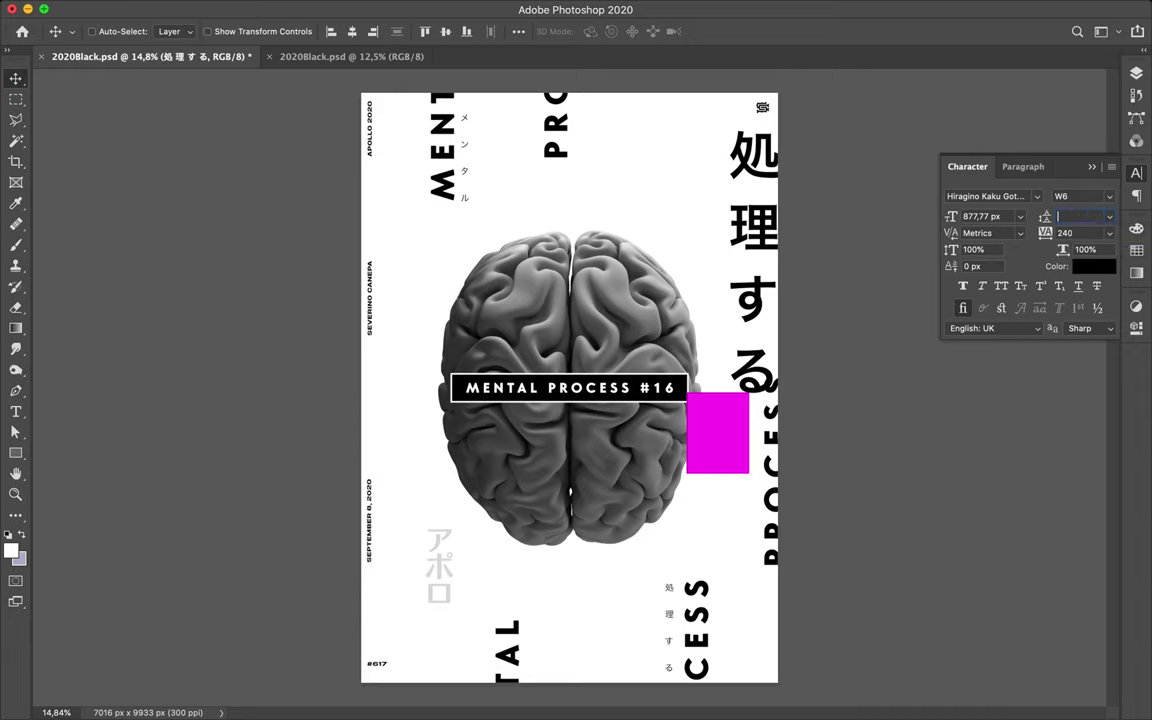
text(900)
key(Return)
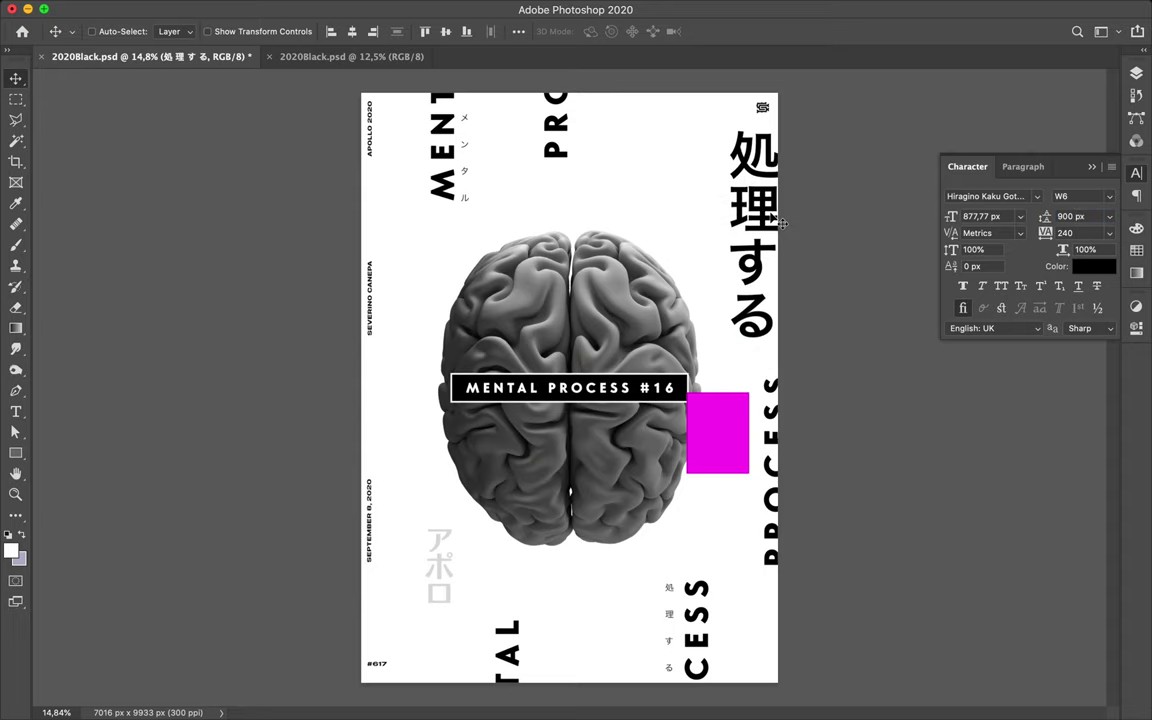
drag(782, 224, 792, 231)
drag(778, 185, 788, 190)
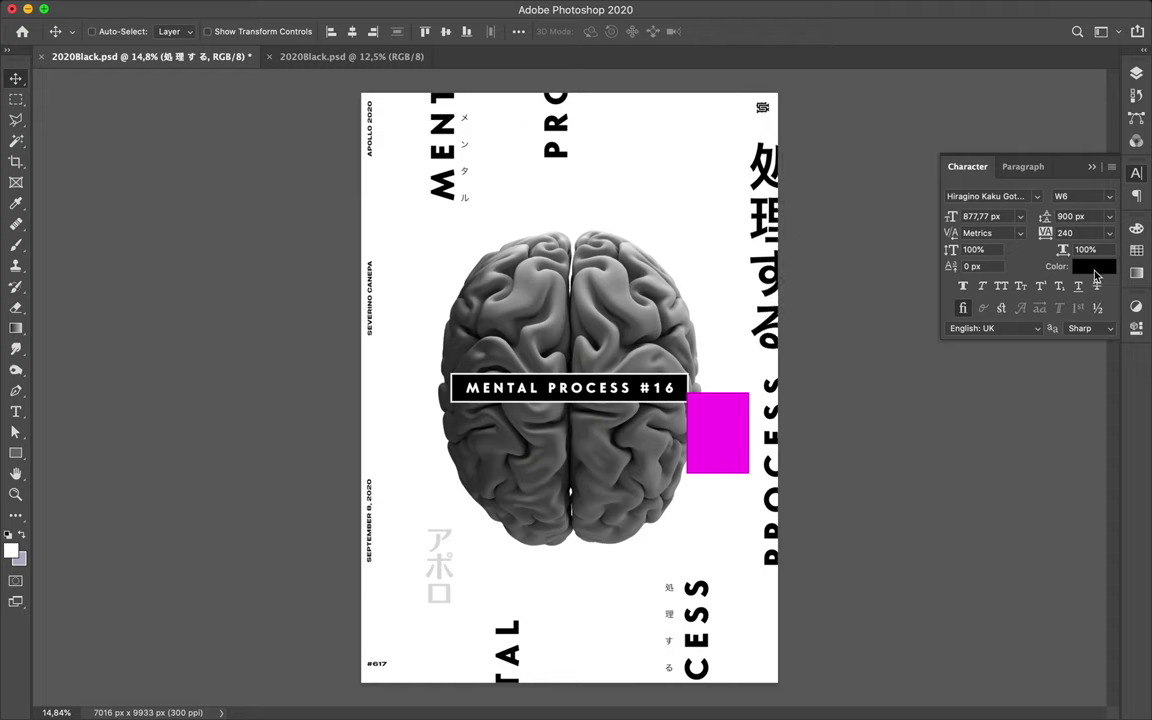
Try magenta as the colour of the enlarged 処理する characters
click(1093, 268)
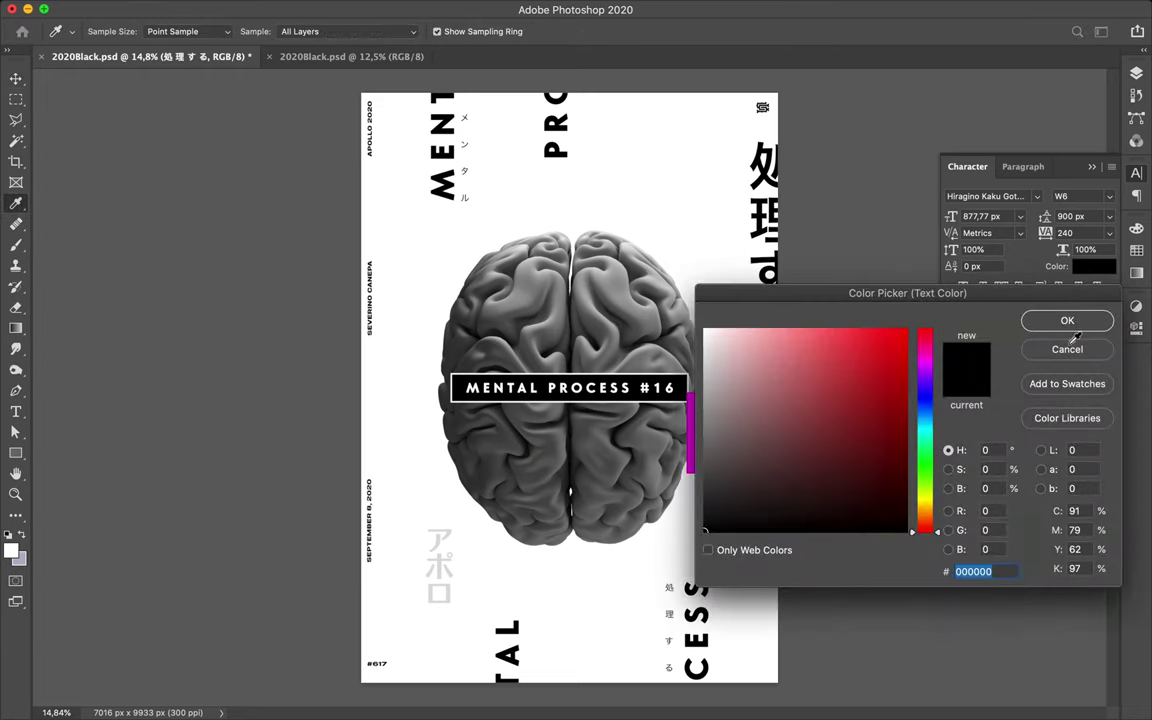
key(Escape)
click(1137, 251)
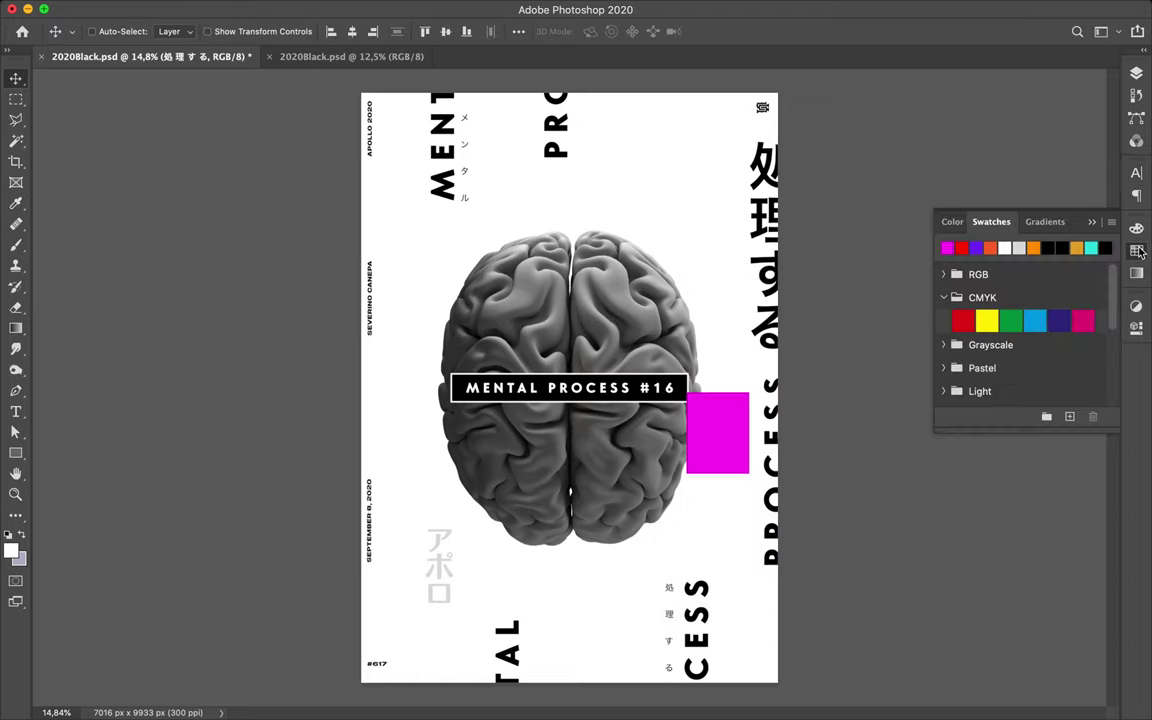
click(947, 247)
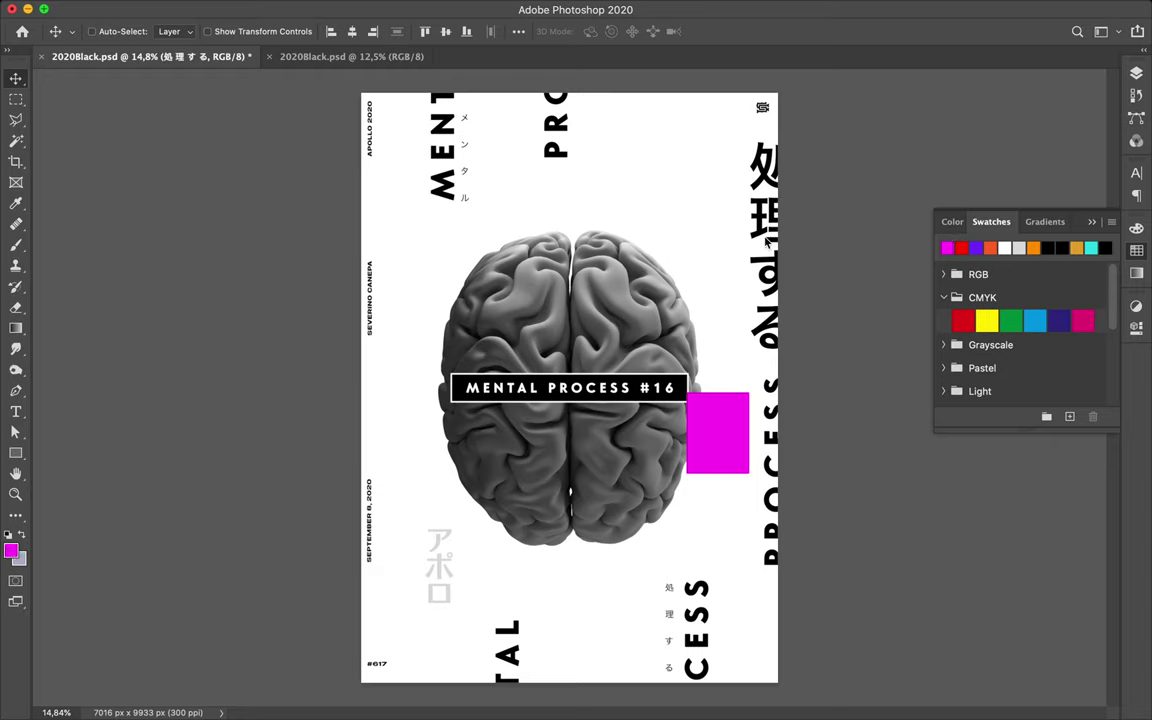
key(alt+BackSpace)
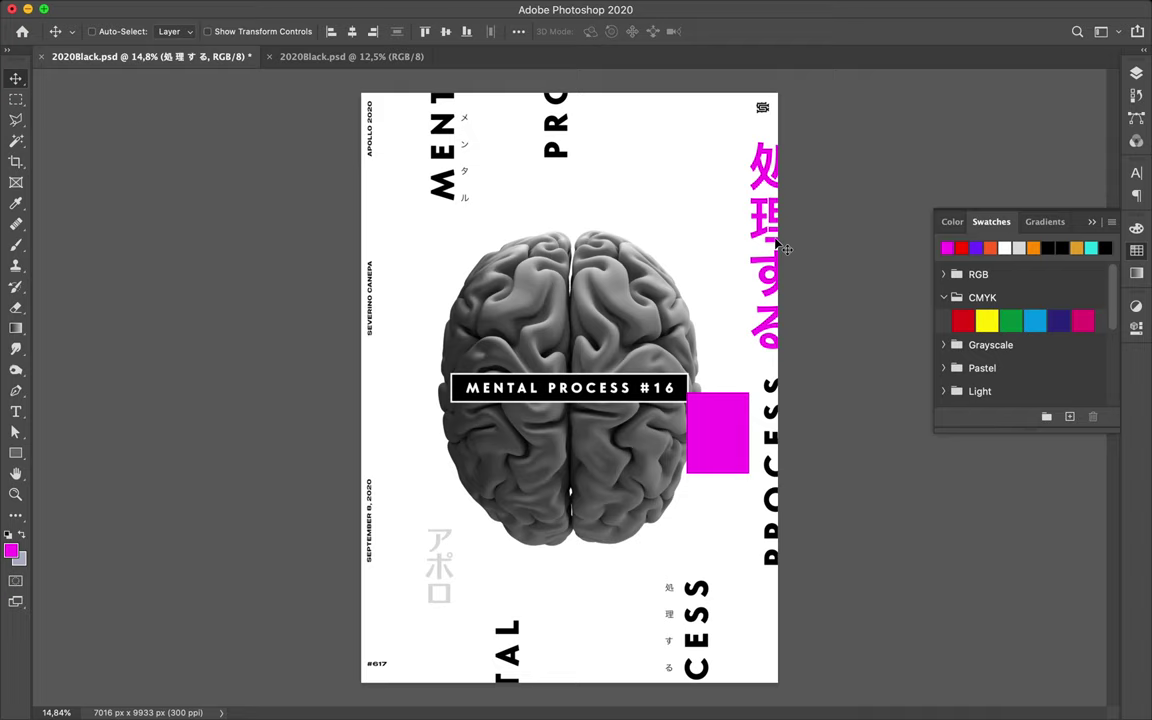
Recolour the enlarged 処理する characters light grey and duplicate them to the poster's lower left edge, partly cropped
click(1017, 248)
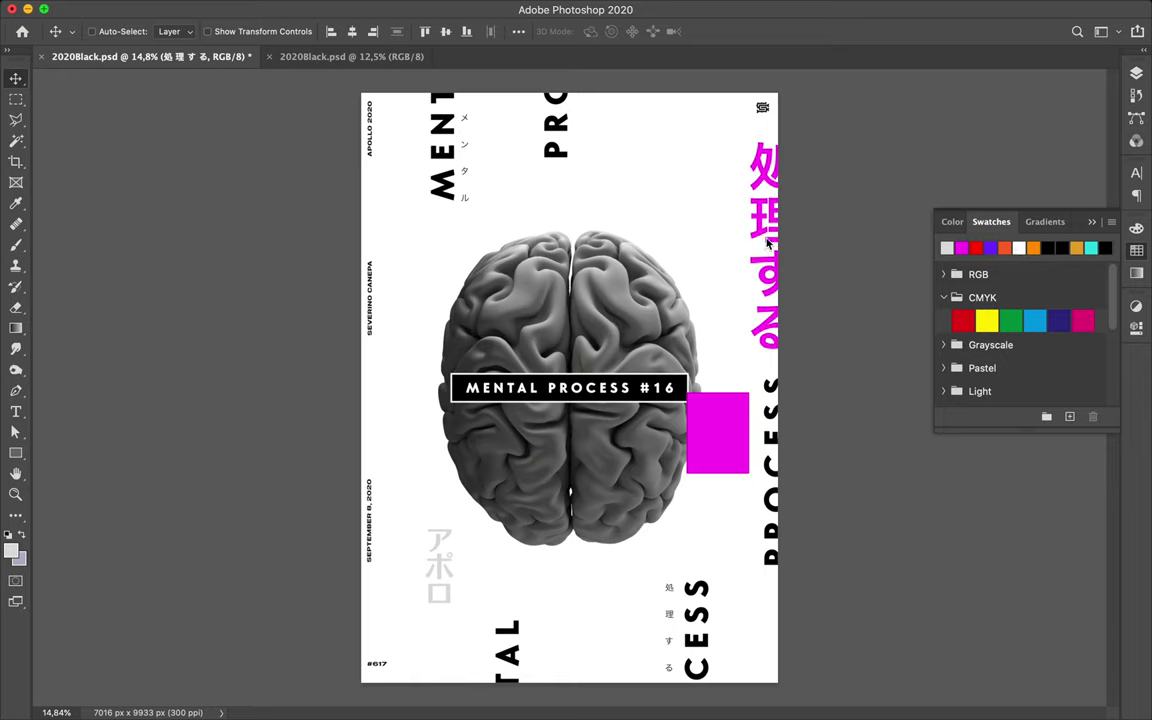
key(alt+BackSpace)
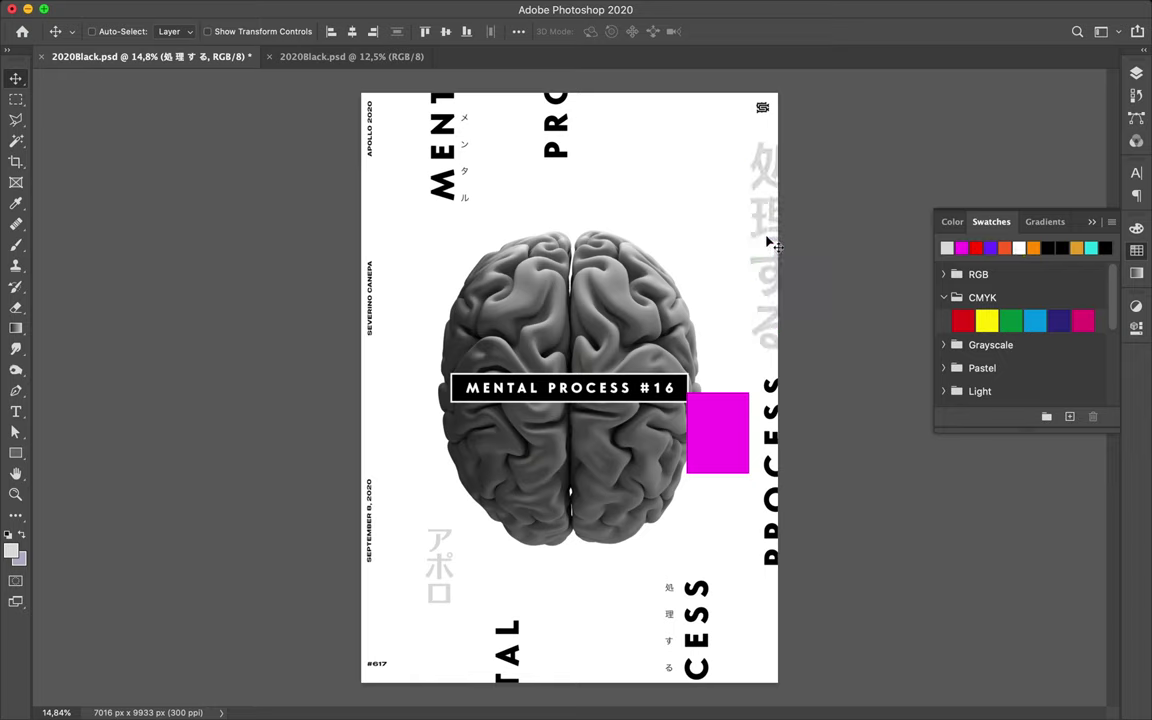
drag(770, 240, 362, 439)
drag(377, 413, 370, 457)
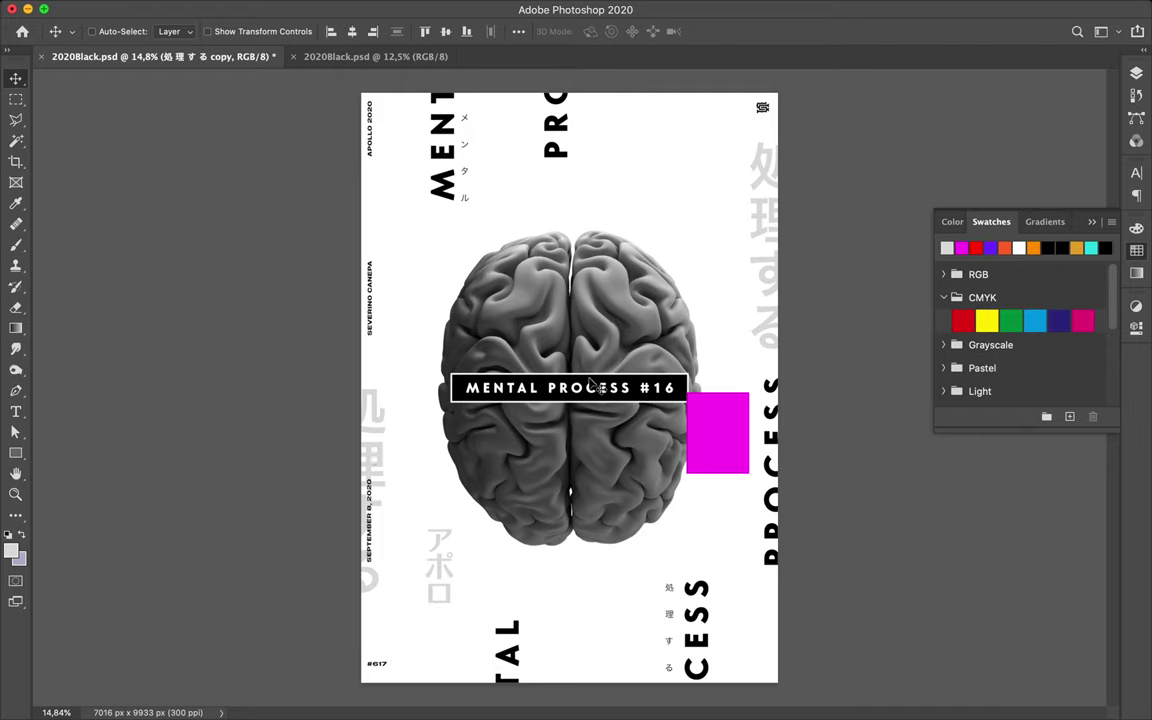
Move the magenta rectangle over the brain's left half and stretch it to about 250% width and 487% height
key(super)
click(722, 449)
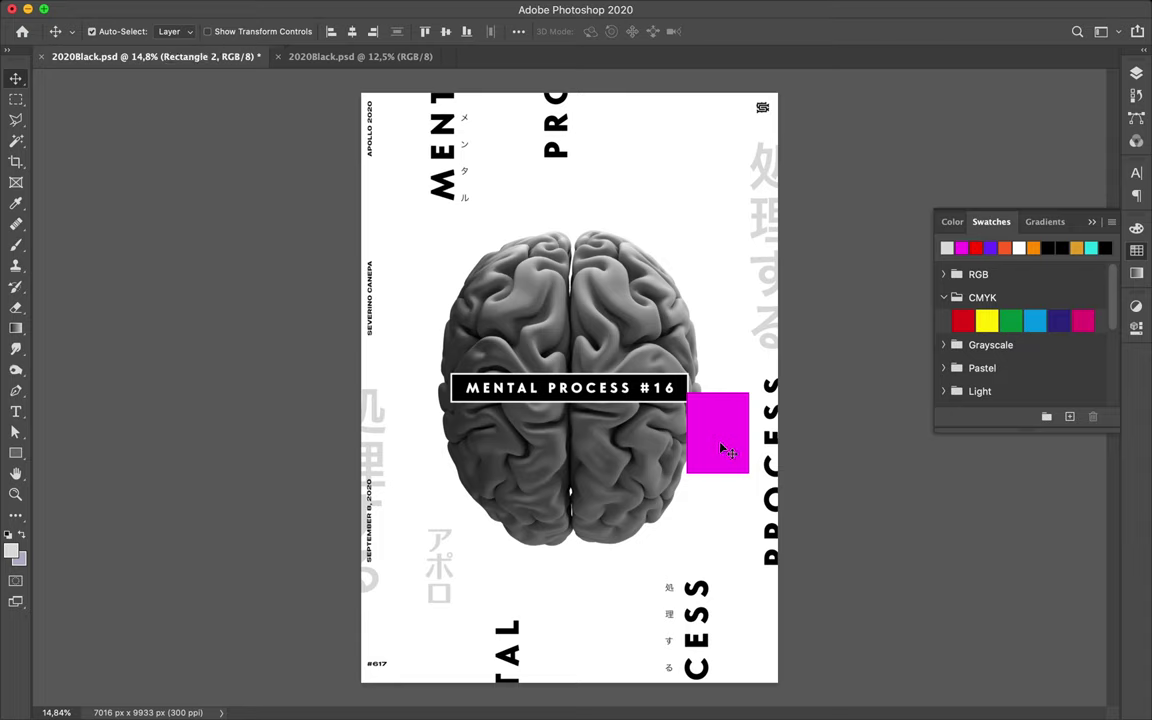
key(super+t)
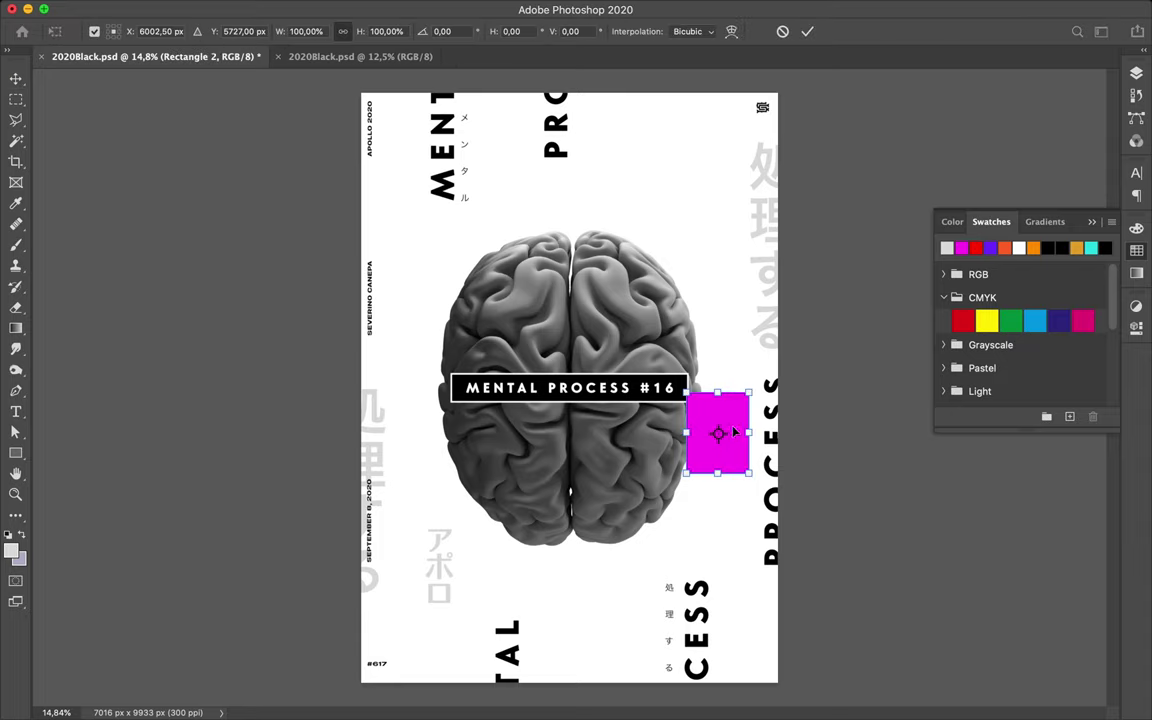
drag(734, 430, 559, 232)
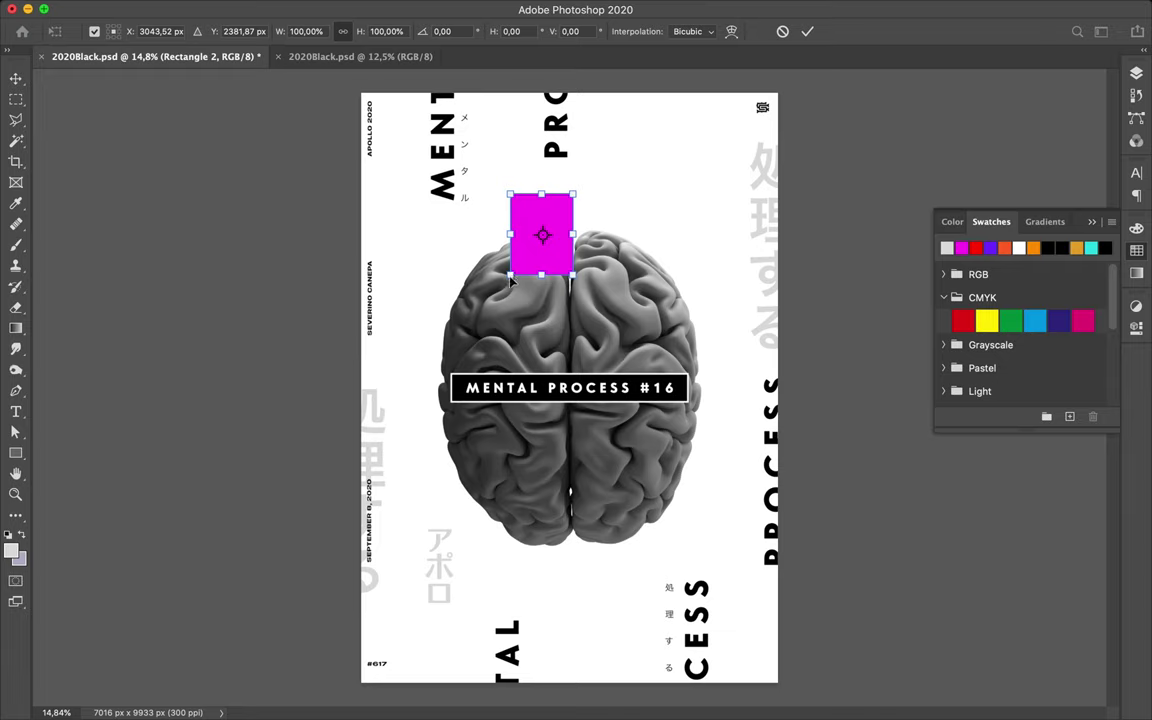
drag(510, 276, 417, 592)
key(Return)
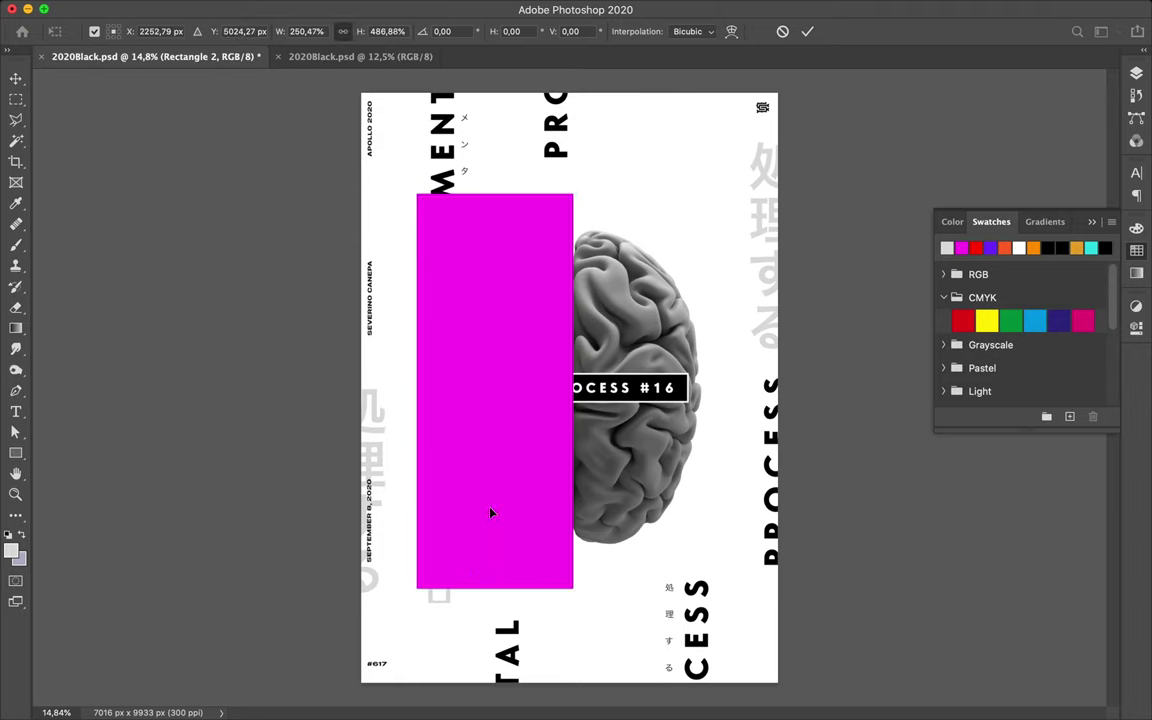
Reorder the Rectangle 2 layer to sit directly beneath the brain's Layer 1
click(1135, 77)
drag(1051, 355, 1041, 656)
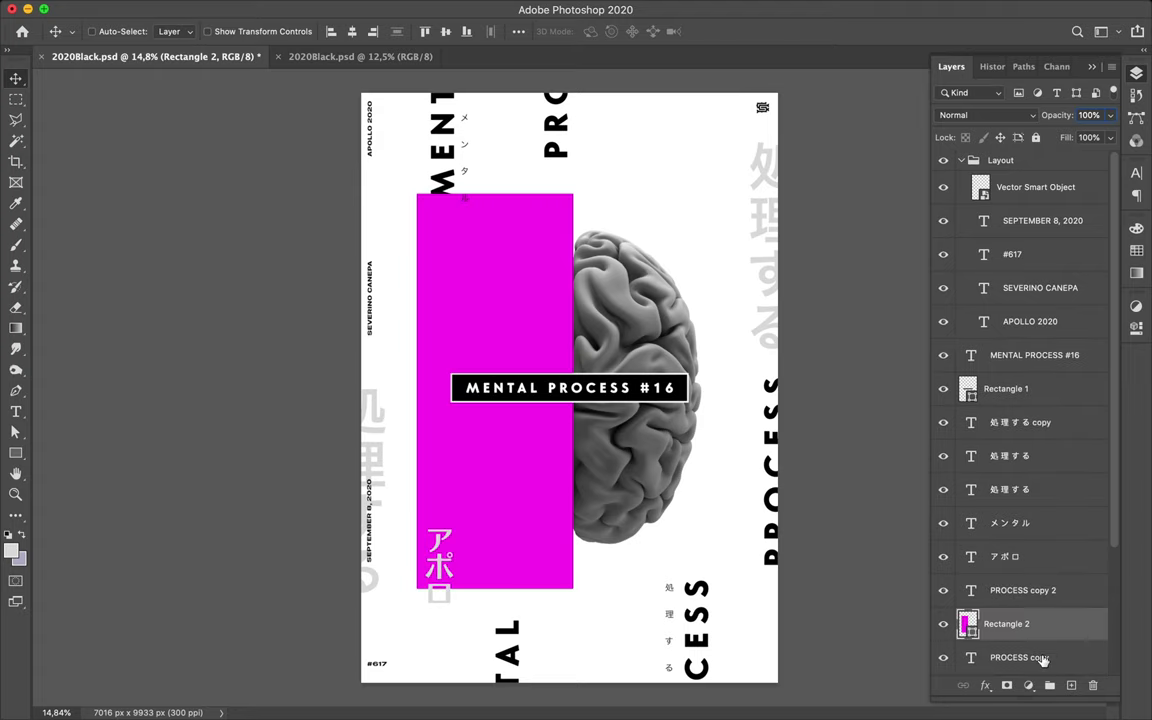
scroll(1040, 500, down, 4)
drag(1040, 456, 1037, 634)
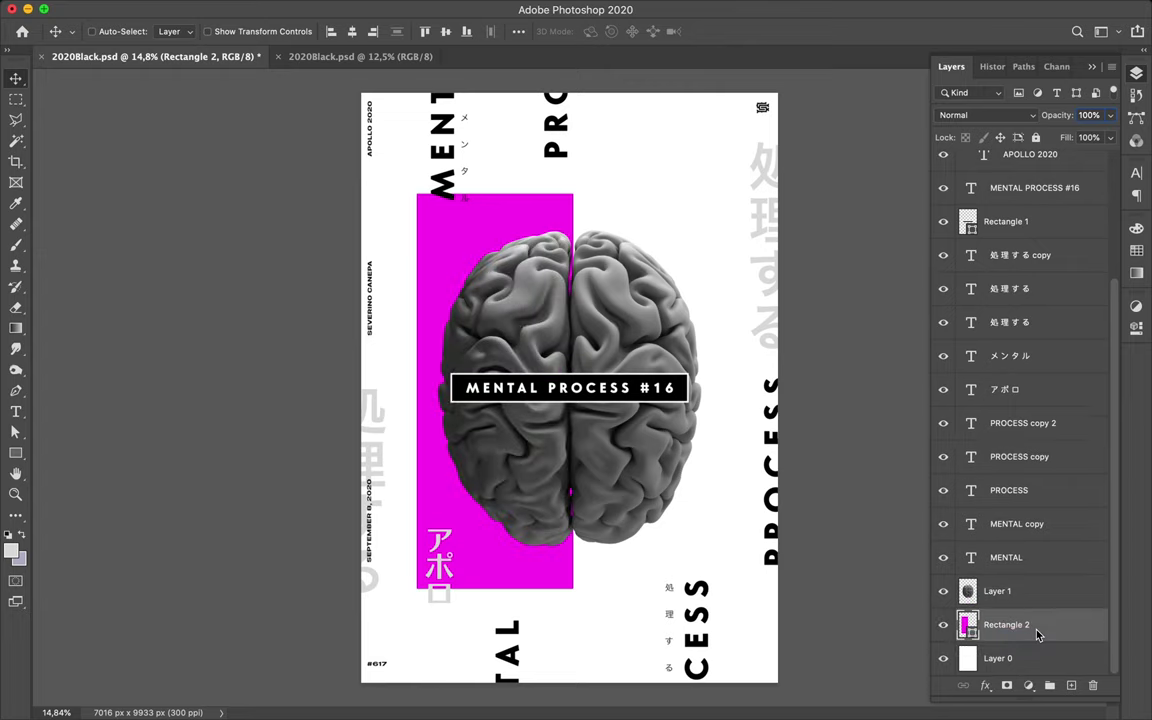
Add a layer mask to Rectangle 2 and set the Gradient tool to the Foreground to Background preset
click(1007, 686)
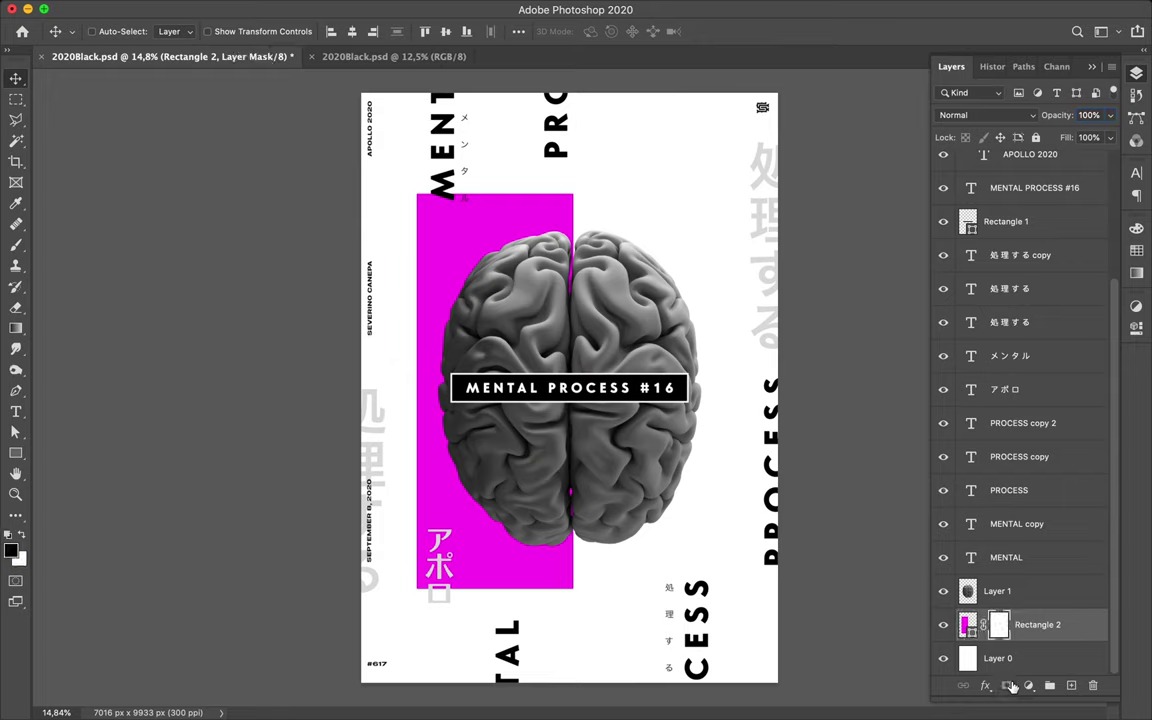
click(17, 330)
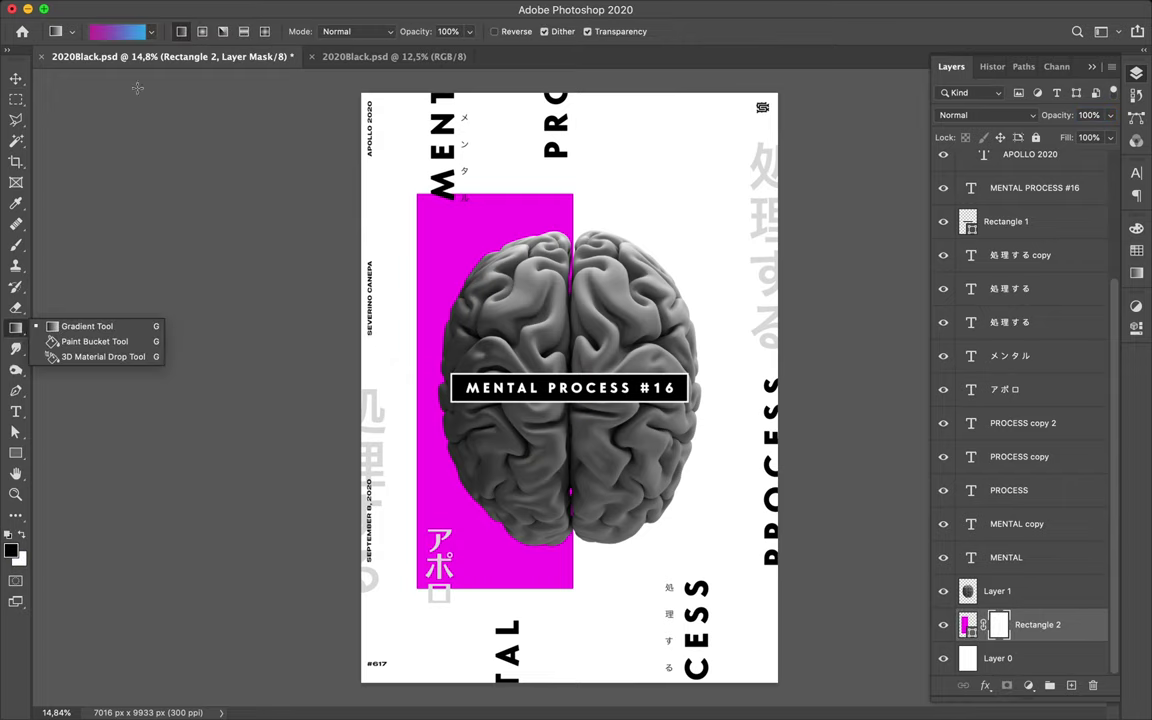
click(125, 29)
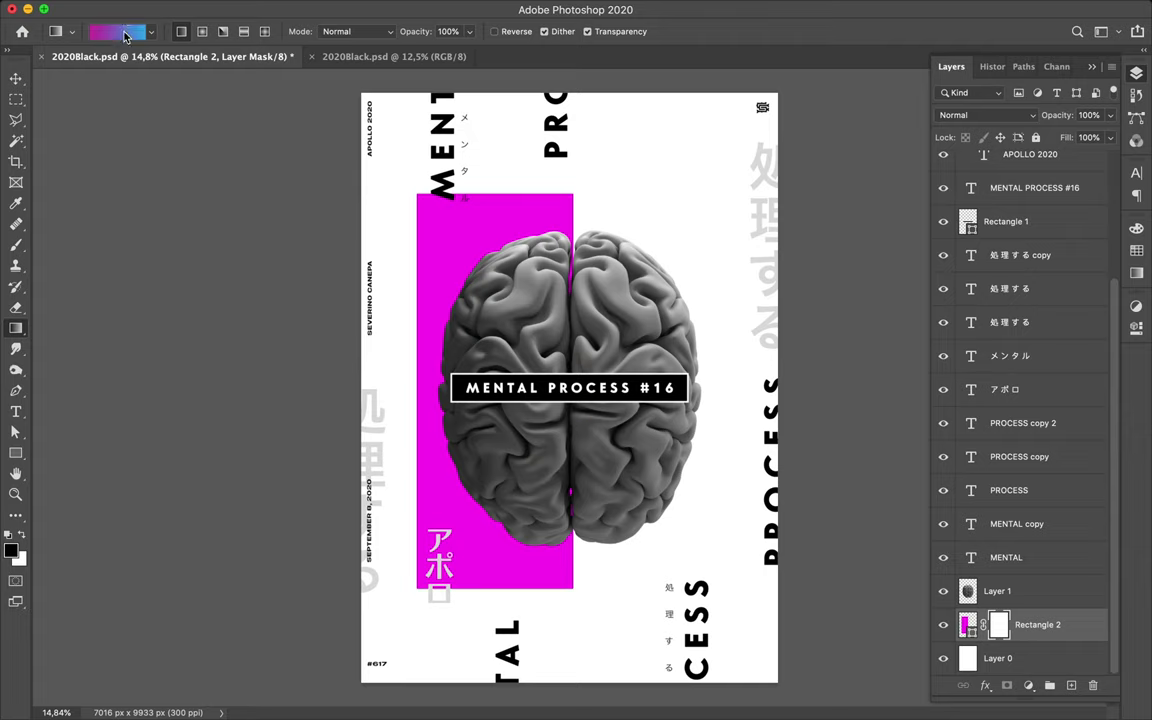
click(125, 36)
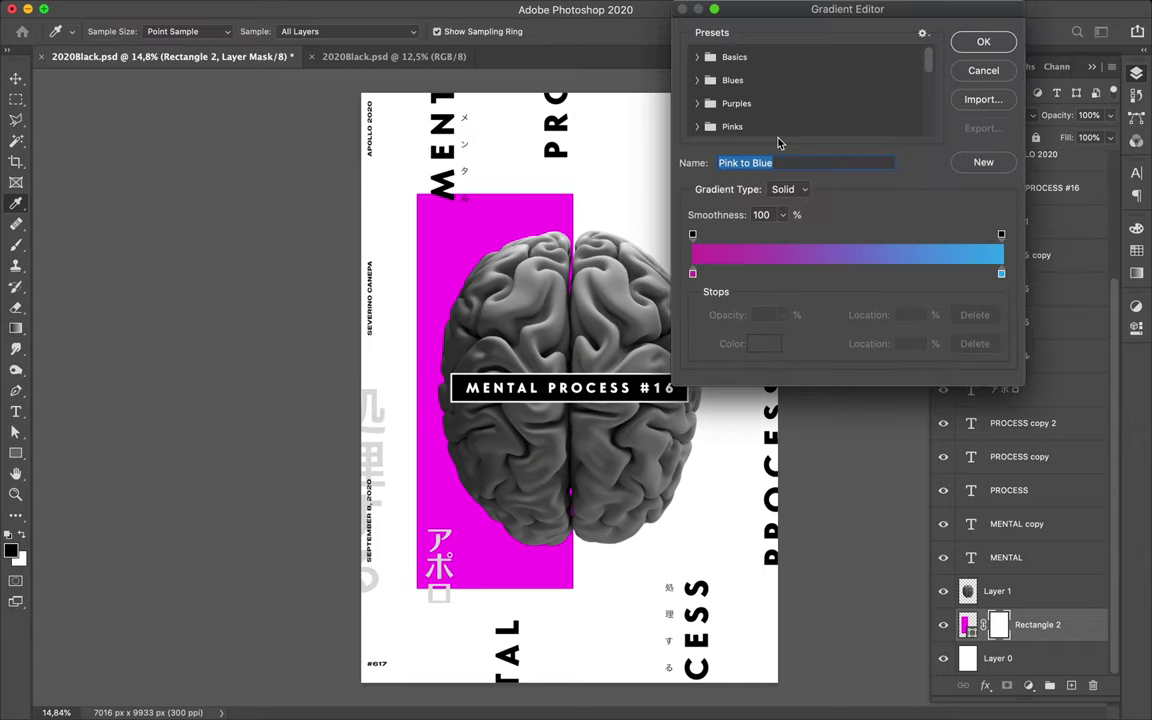
click(697, 57)
click(717, 82)
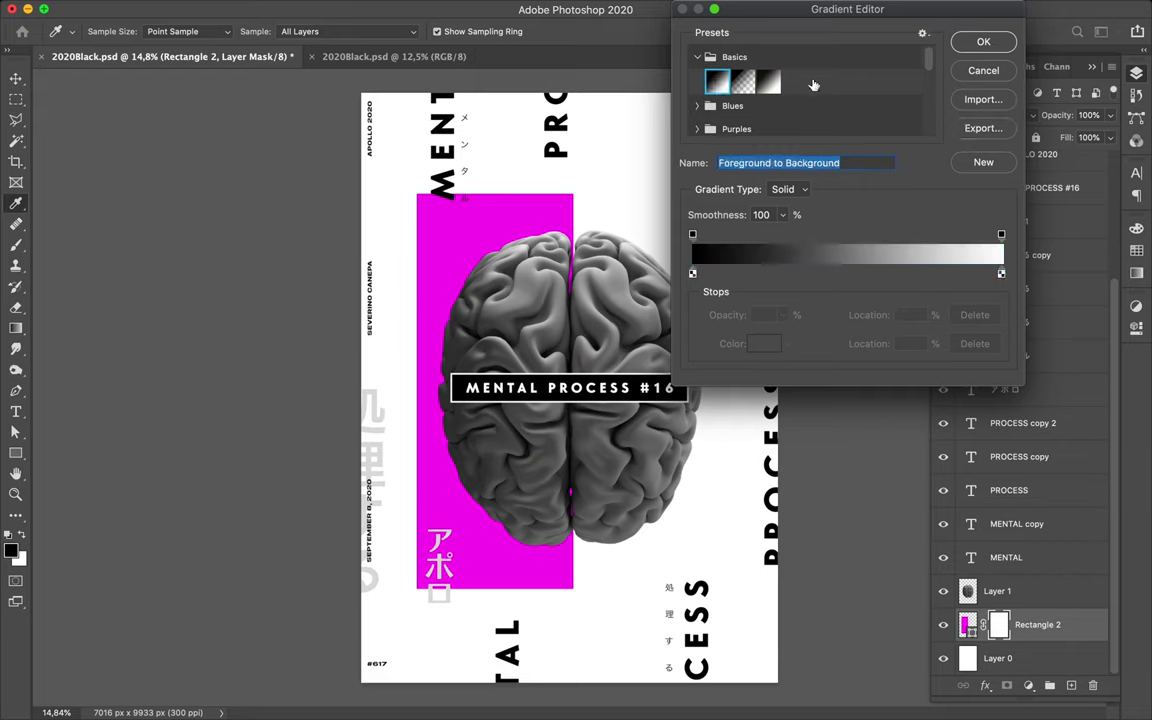
click(984, 43)
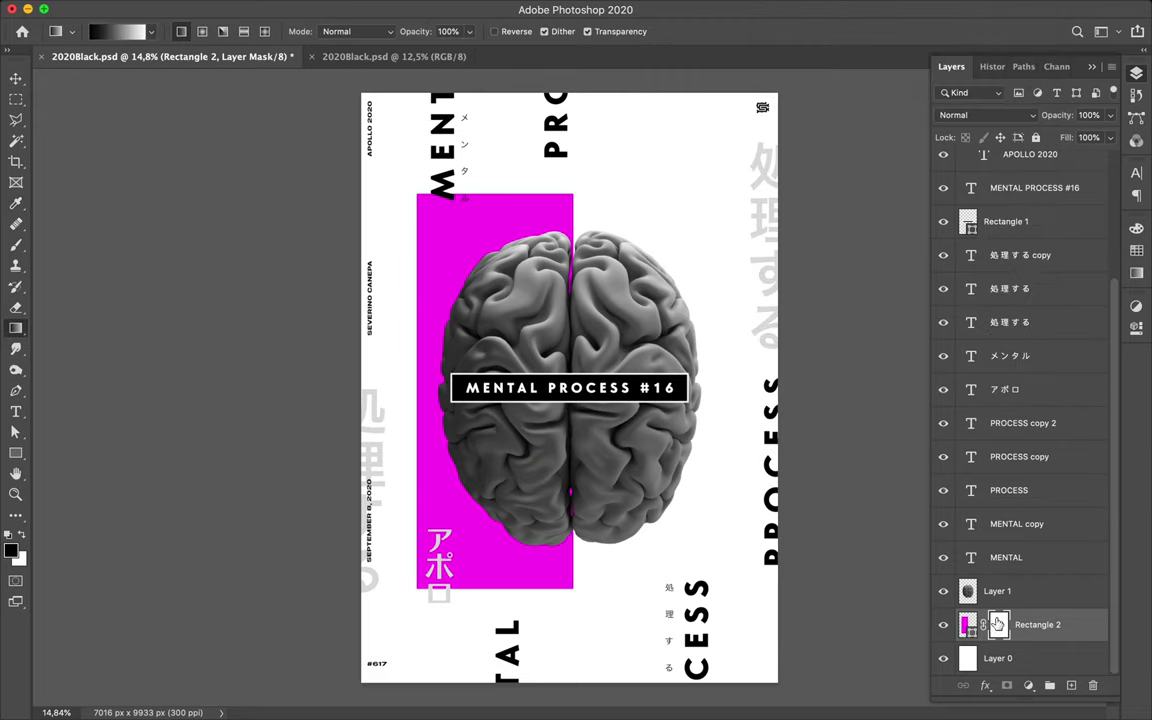
Try mask gradients across the magenta rectangle's full width in both directions, undoing each one
drag(574, 347, 416, 347)
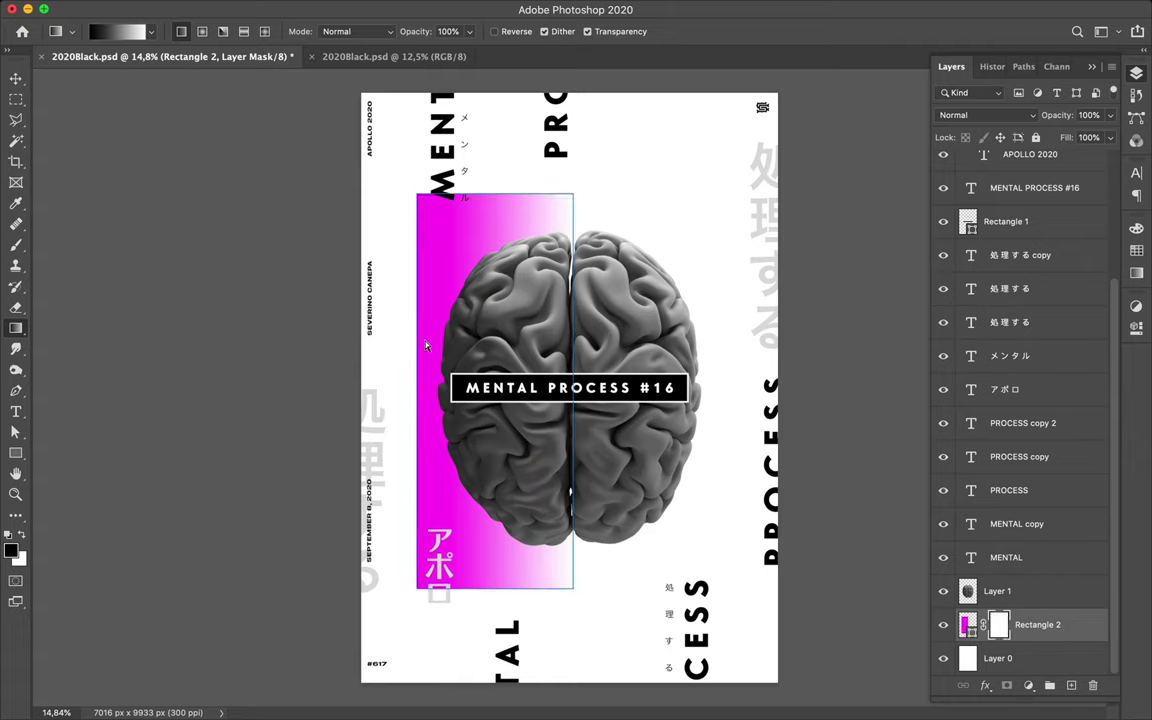
key(super+z)
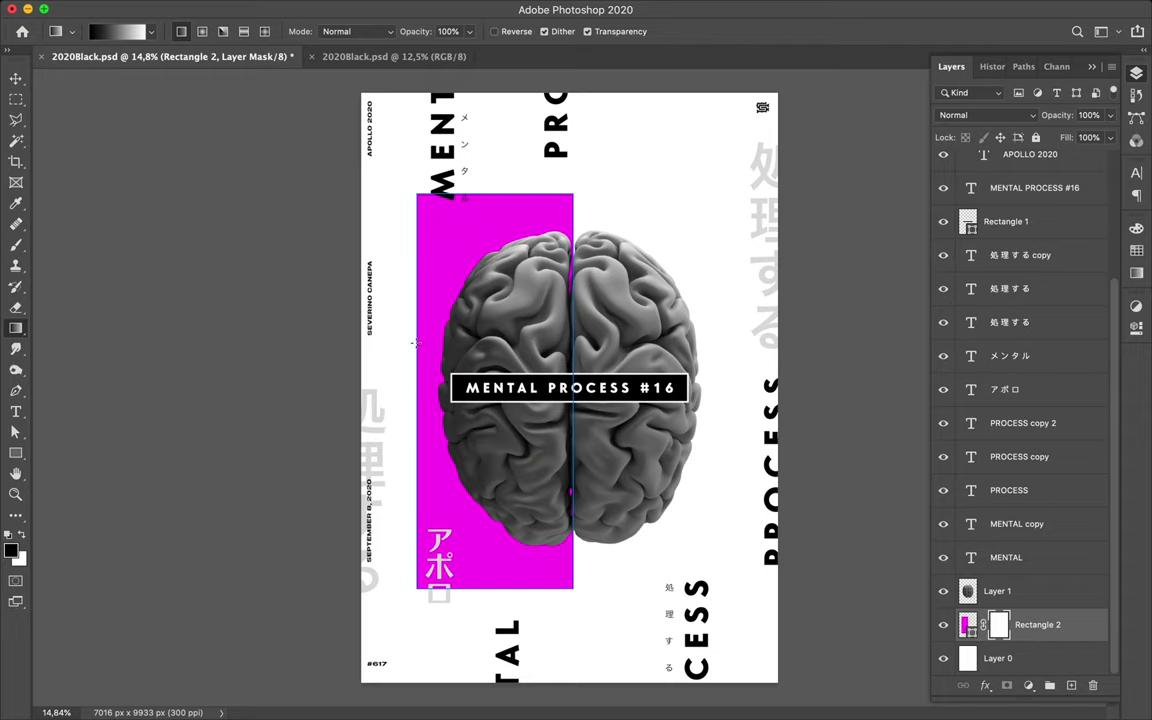
drag(414, 343, 566, 348)
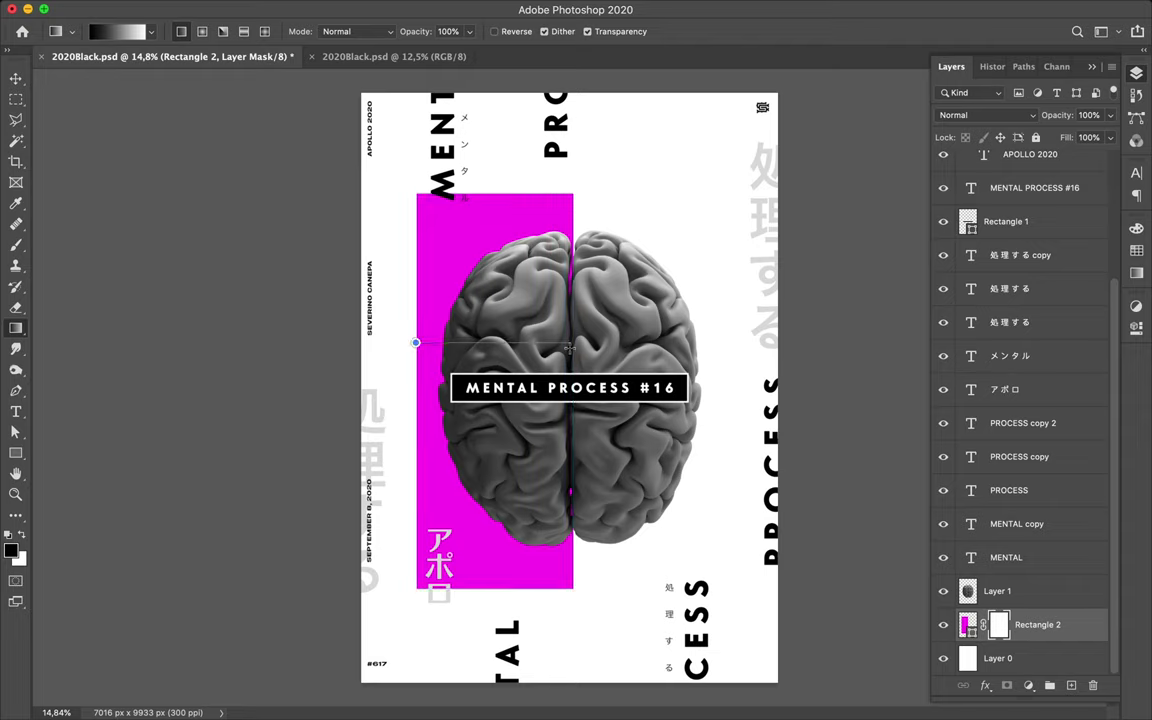
drag(578, 347, 578, 352)
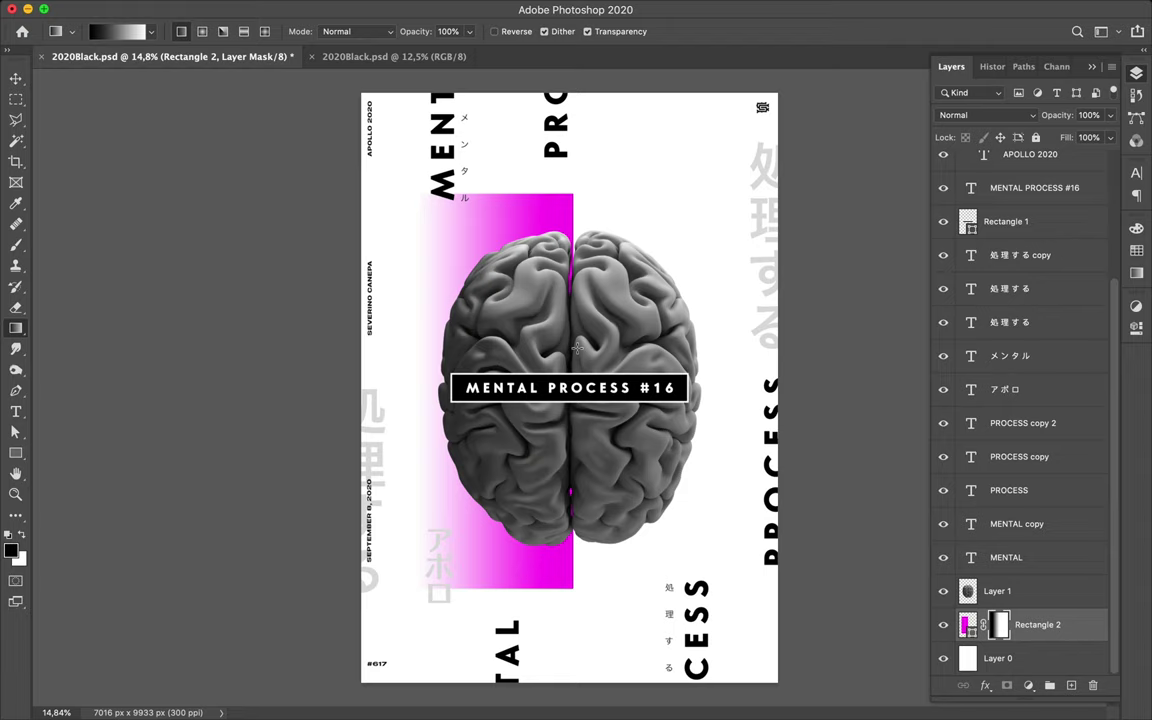
key(ctrl+z)
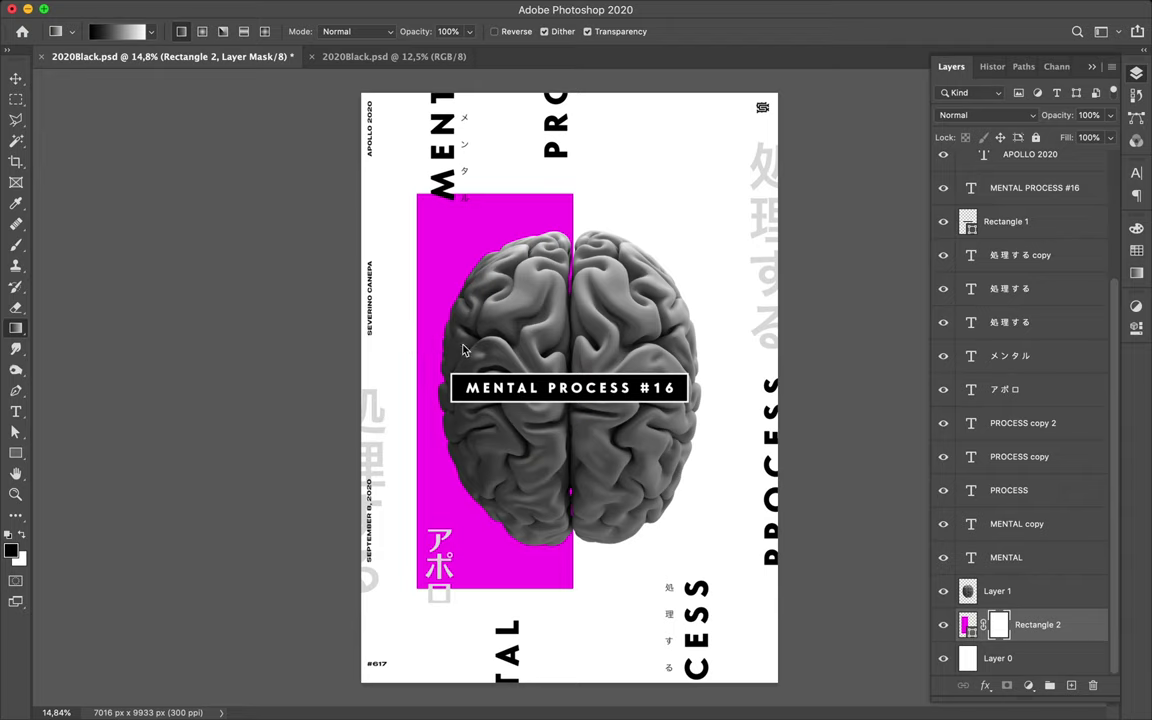
Fade only the magenta rectangle's left edge with a short black-to-white gradient on its mask
drag(420, 314, 462, 345)
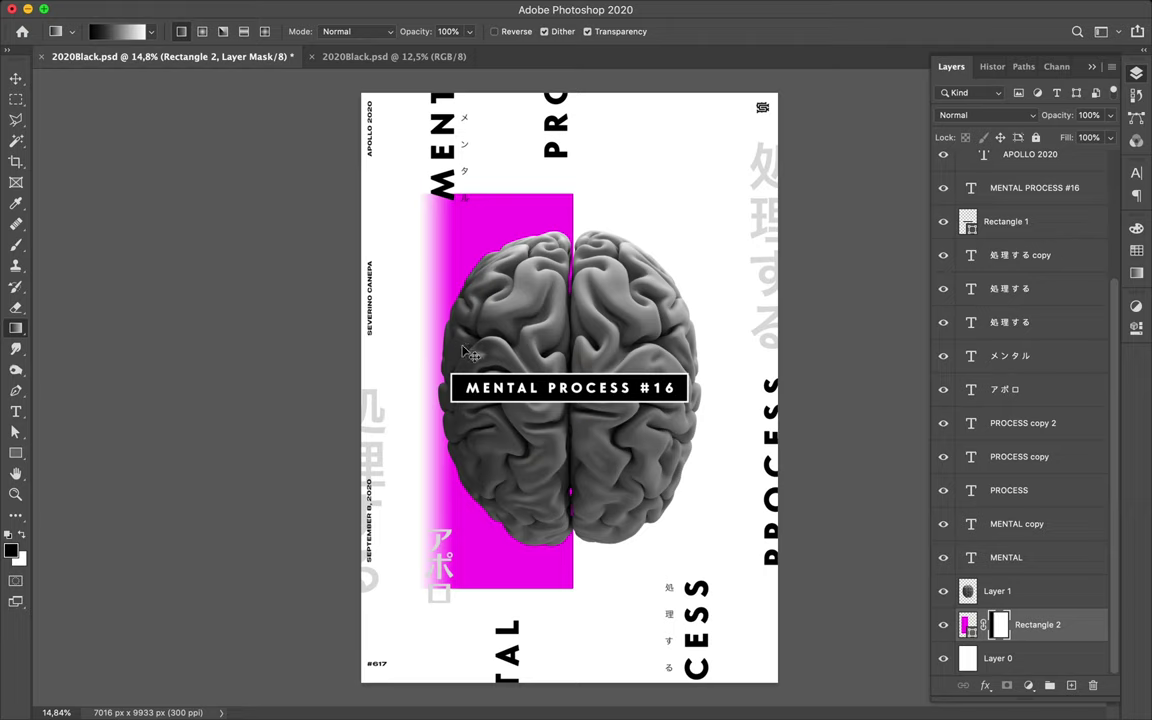
Undo the trial gradient fades on the left edge of the magenta rectangle's layer mask
key(super+z)
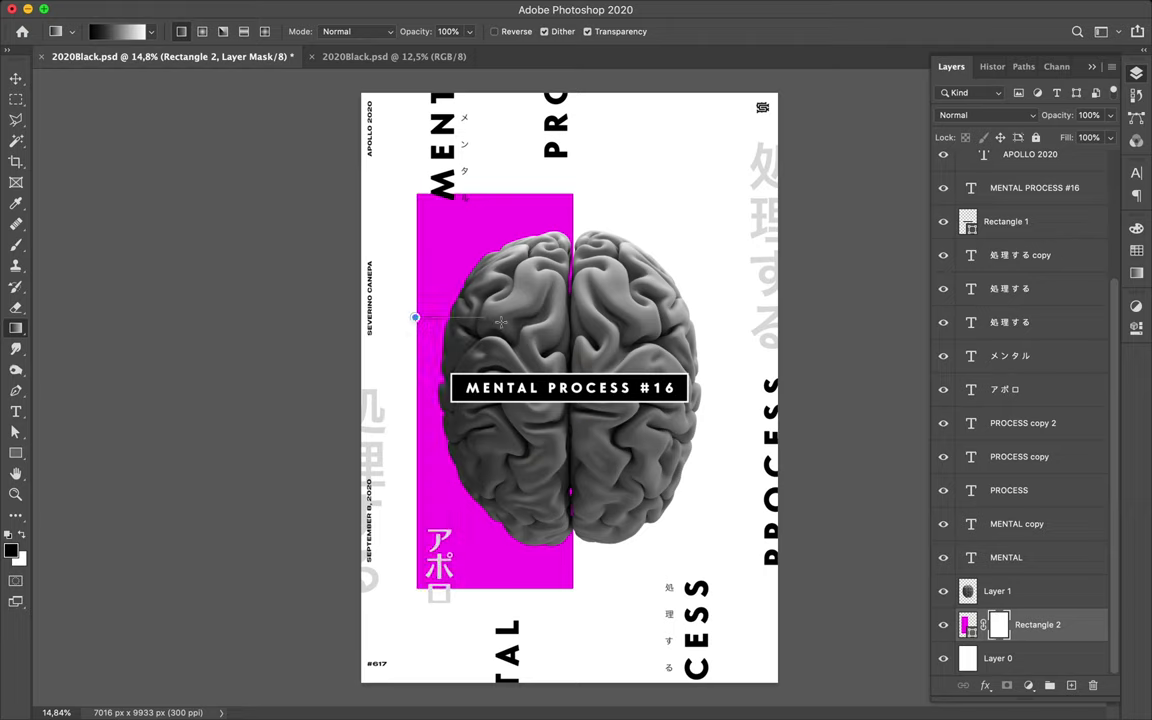
key(super+shift+z)
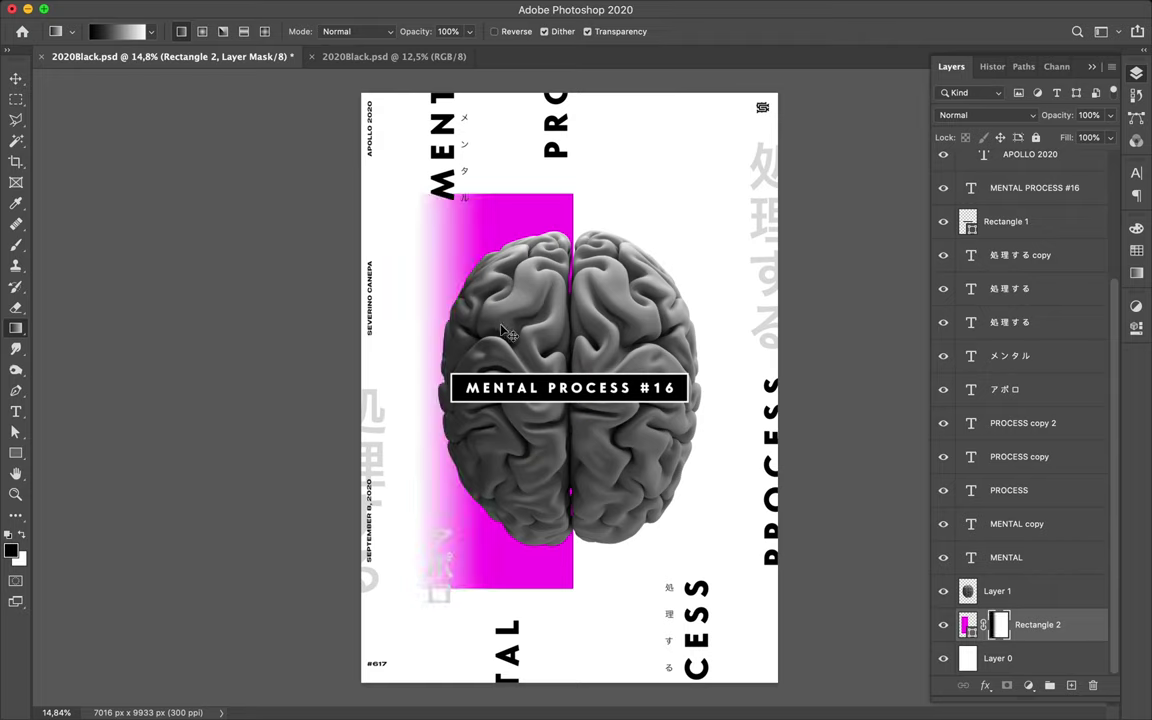
key(super+z)
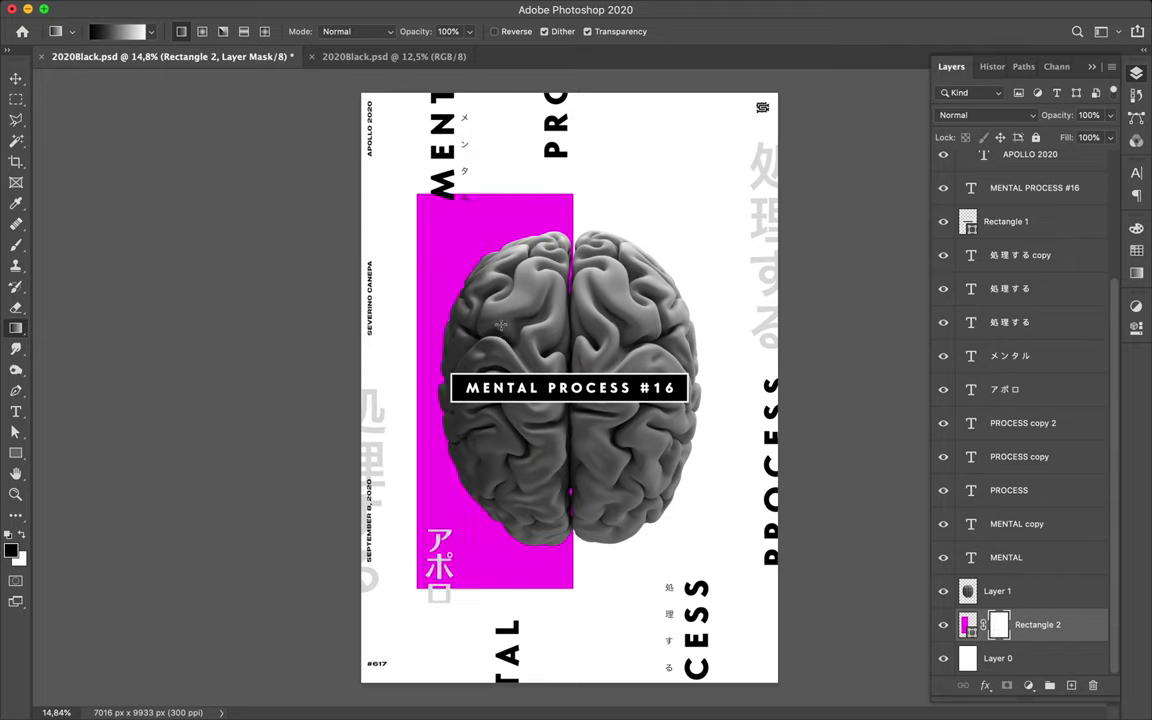
Move the アポロ text up so it sits inside the magenta rectangle's lower-left corner, and recolor it white
key(v)
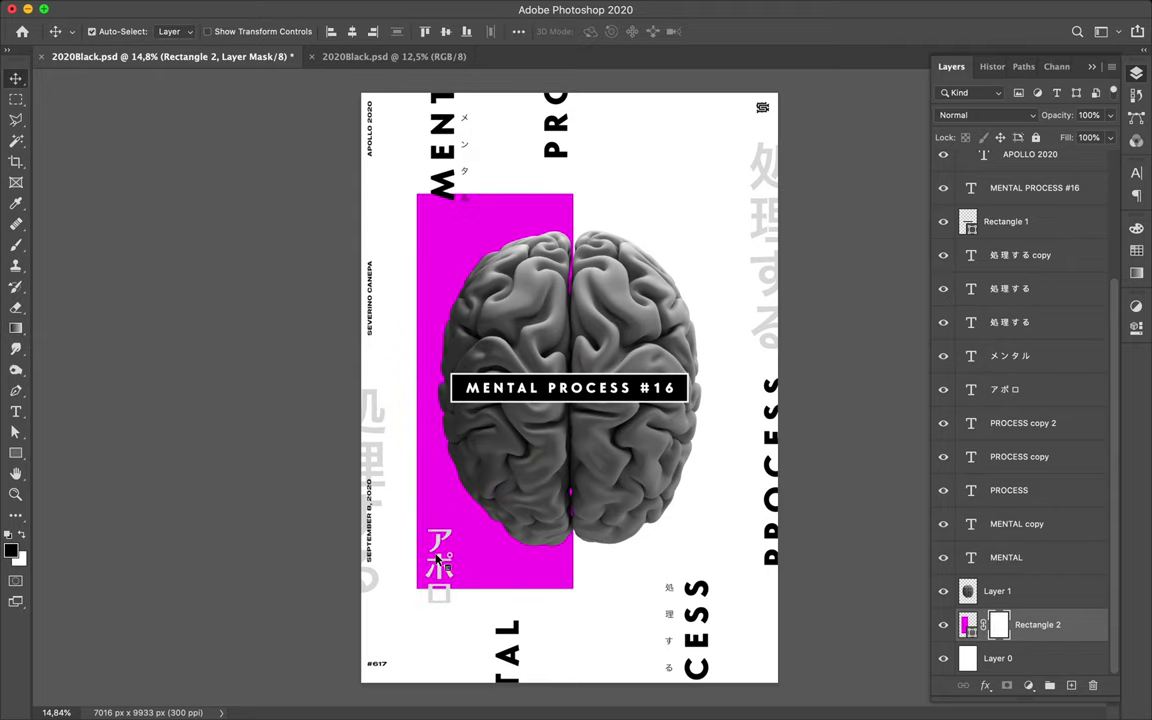
super+click(446, 570)
drag(450, 572, 446, 541)
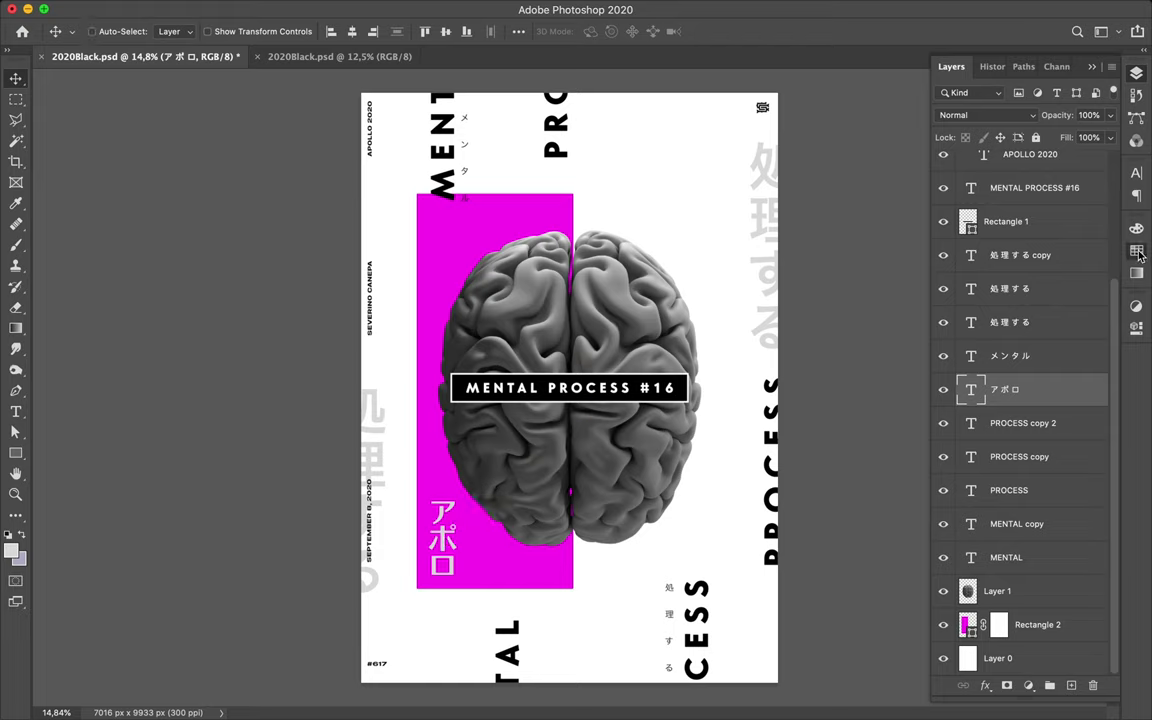
click(1138, 252)
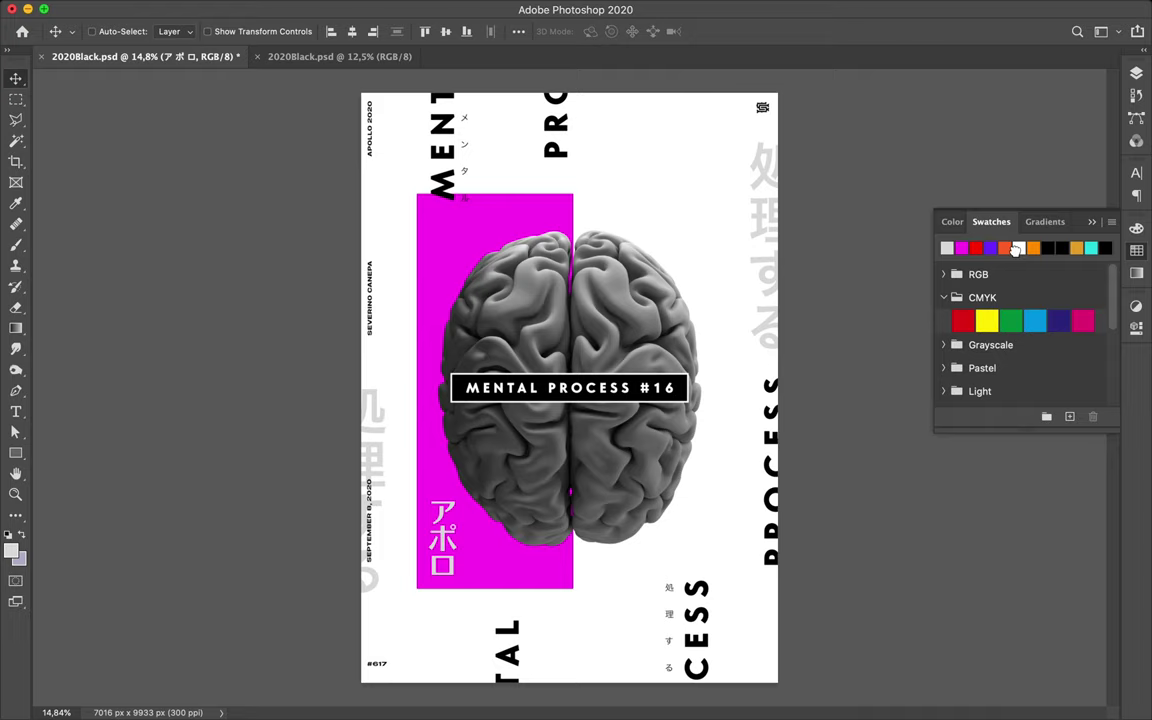
click(1016, 249)
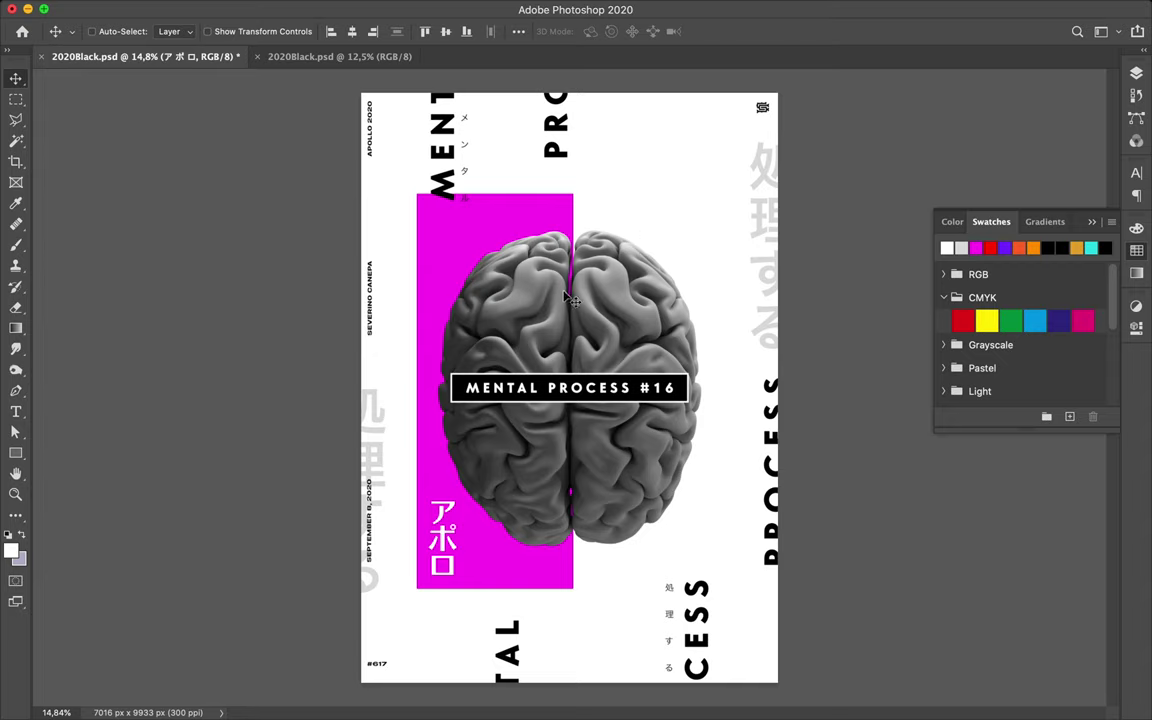
On a new layer above Layer 0, brush magenta dust particles at the rectangle's upper-right corner with the 2500 px WG Dust Particles brush
key(b)
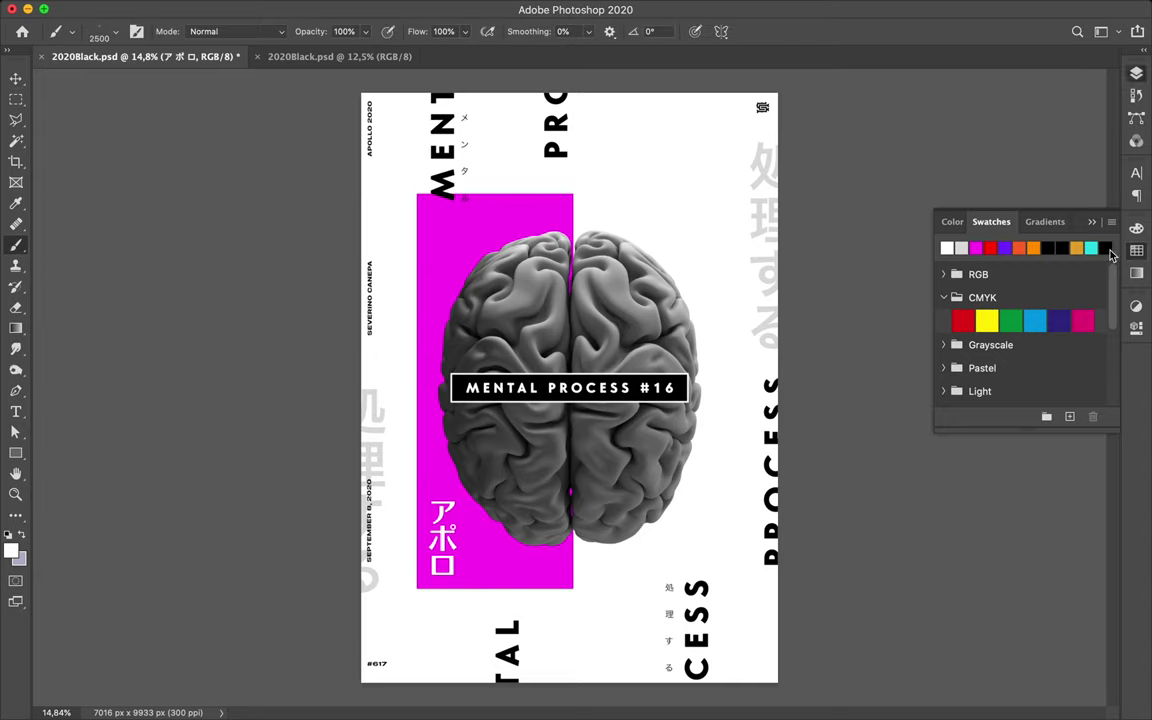
key(F7)
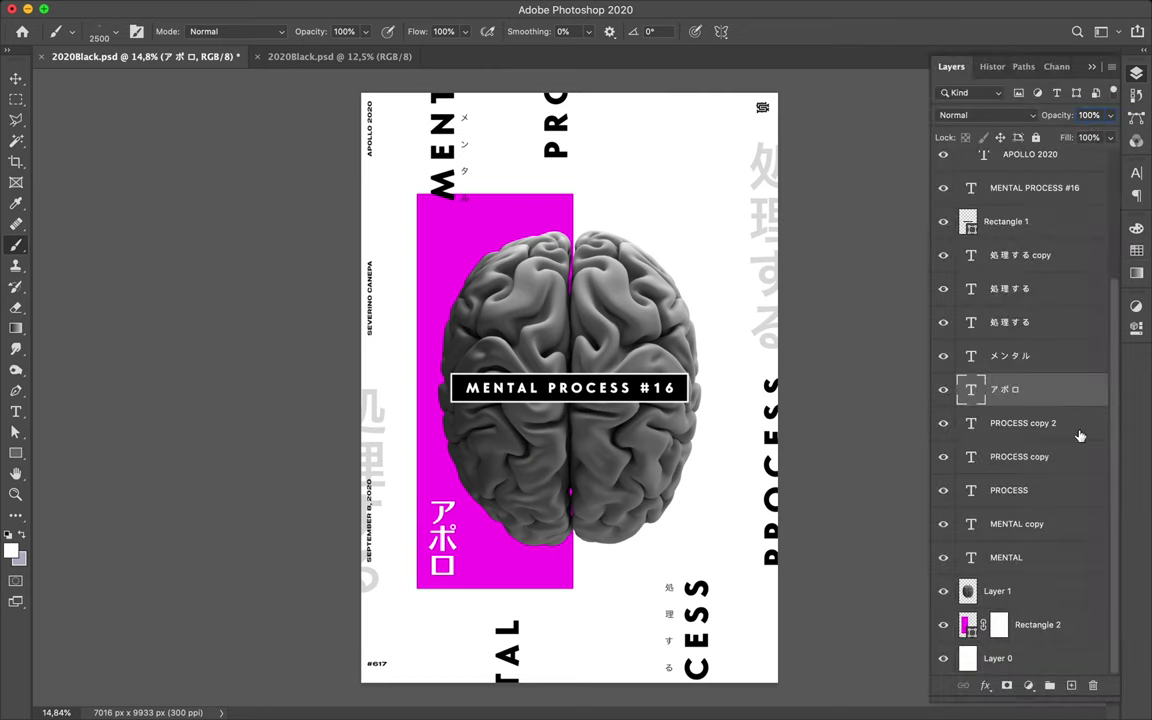
click(1042, 659)
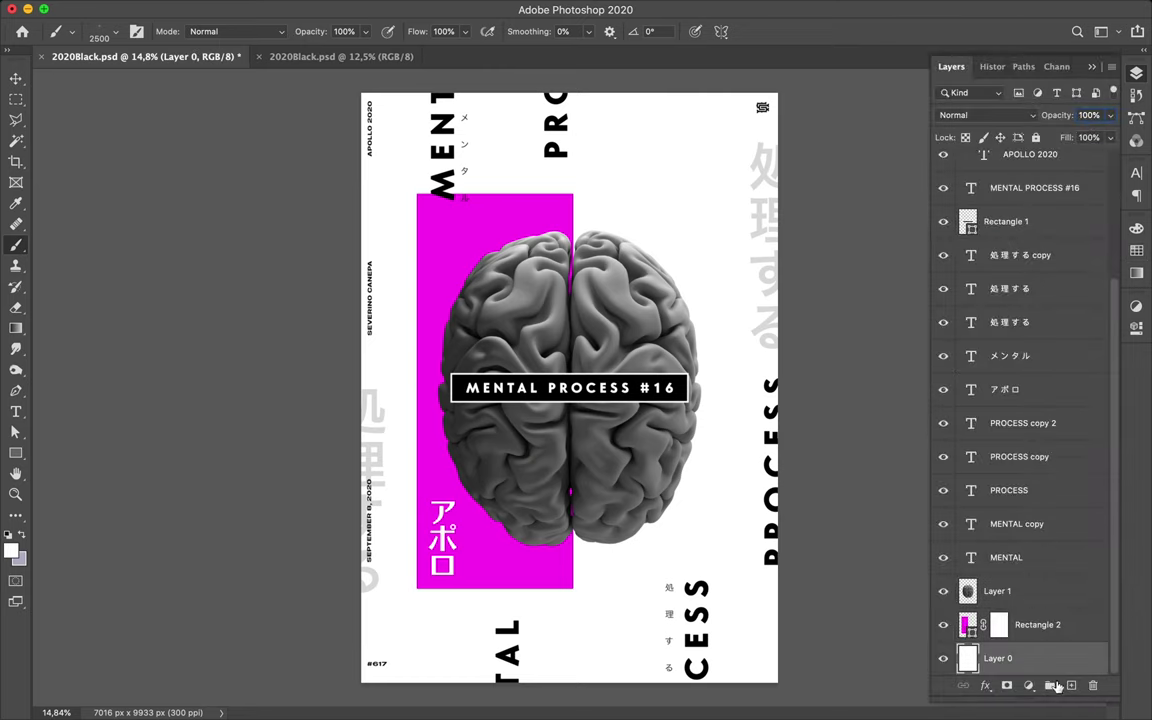
click(1071, 686)
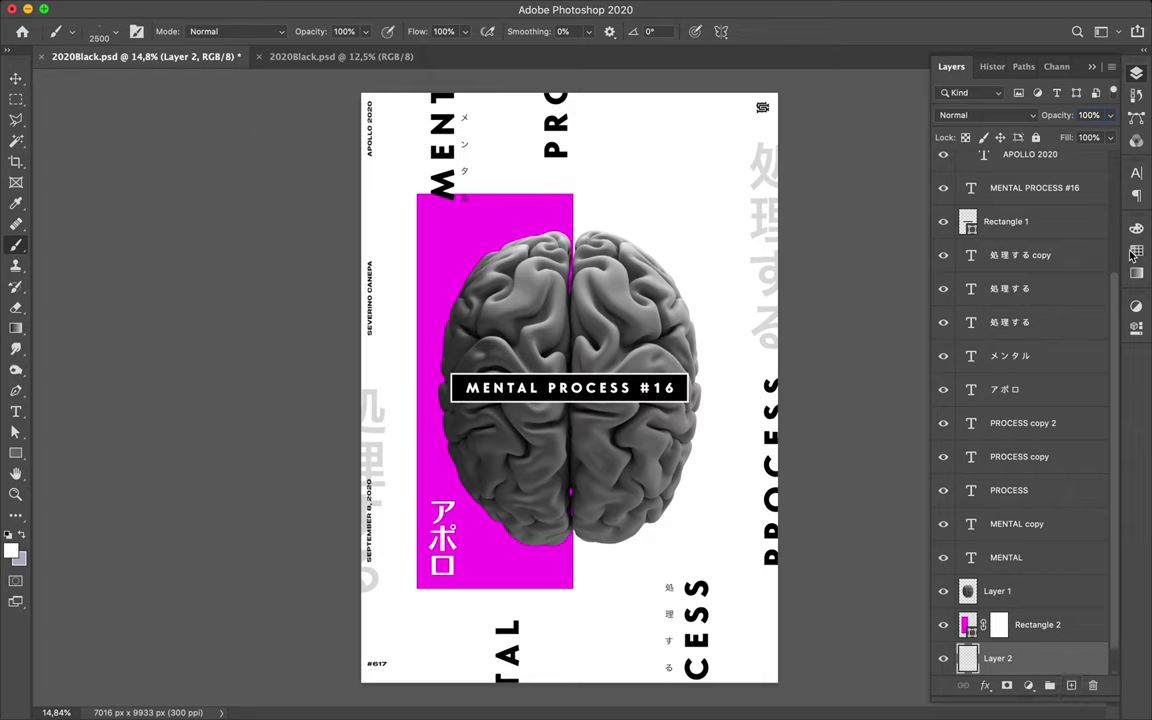
click(1137, 254)
click(947, 247)
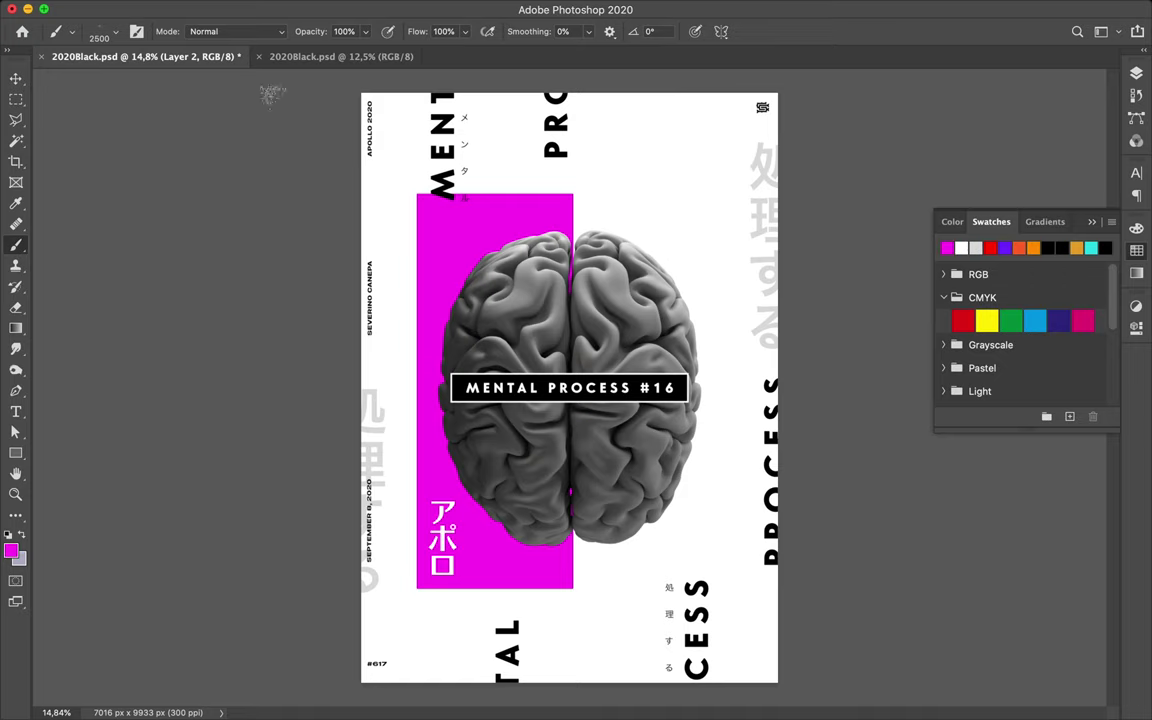
drag(588, 228, 566, 196)
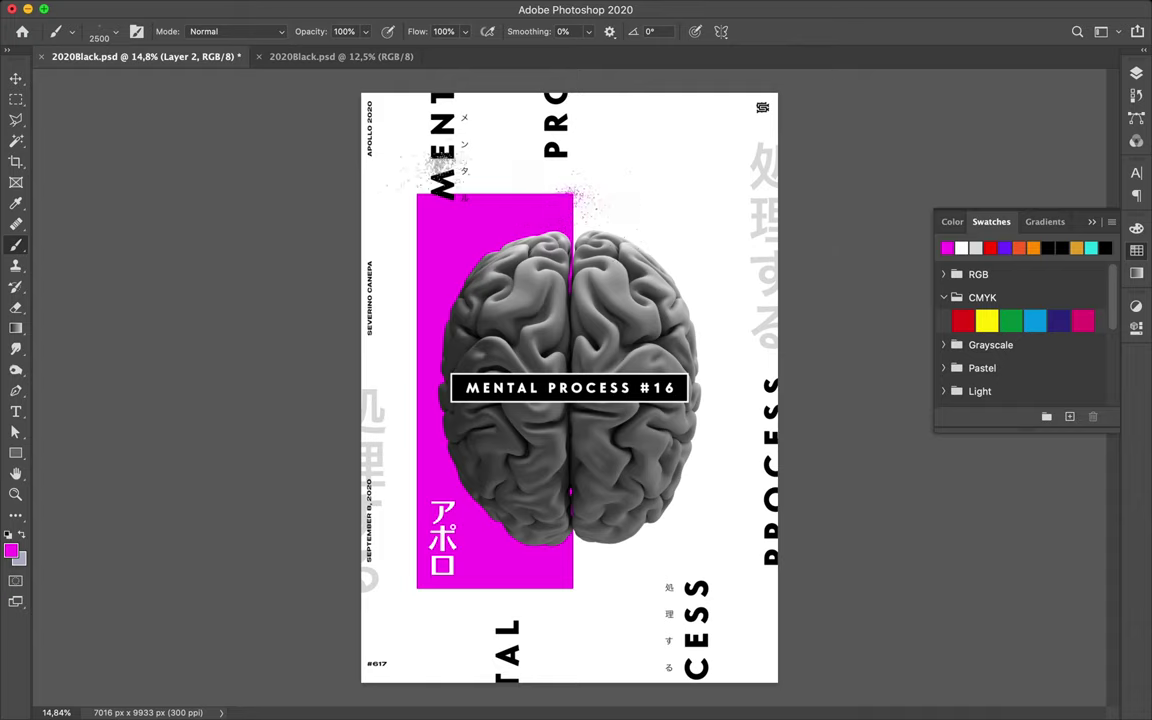
click(566, 195)
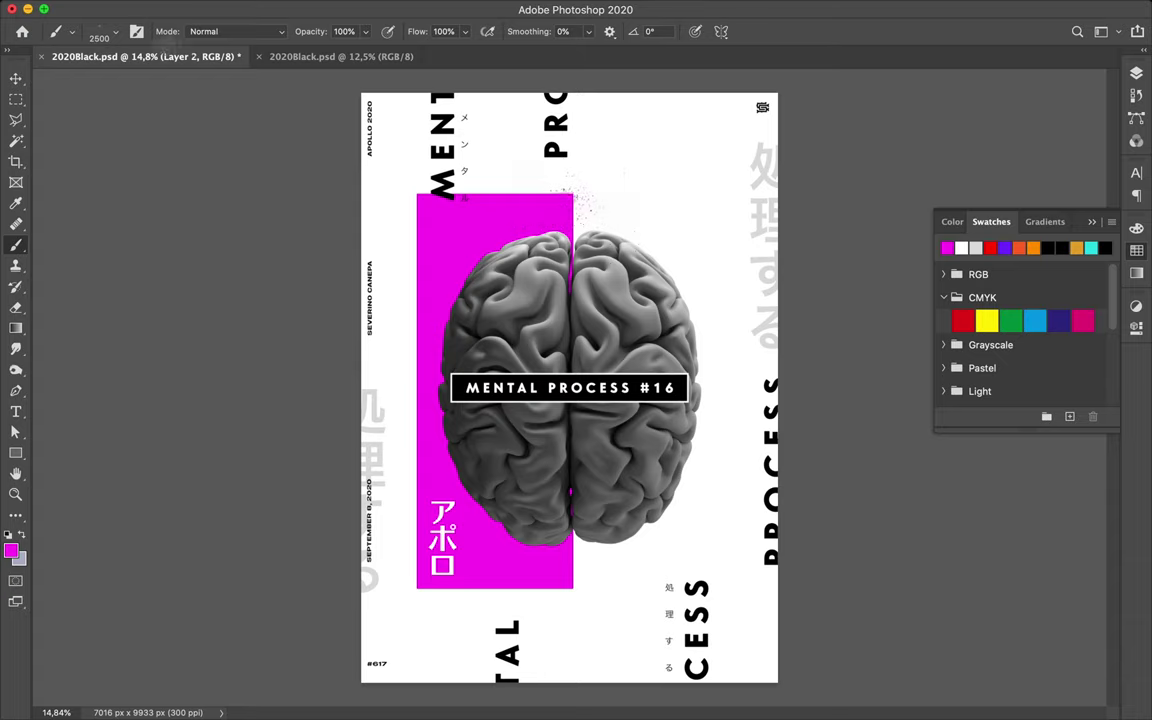
key(v)
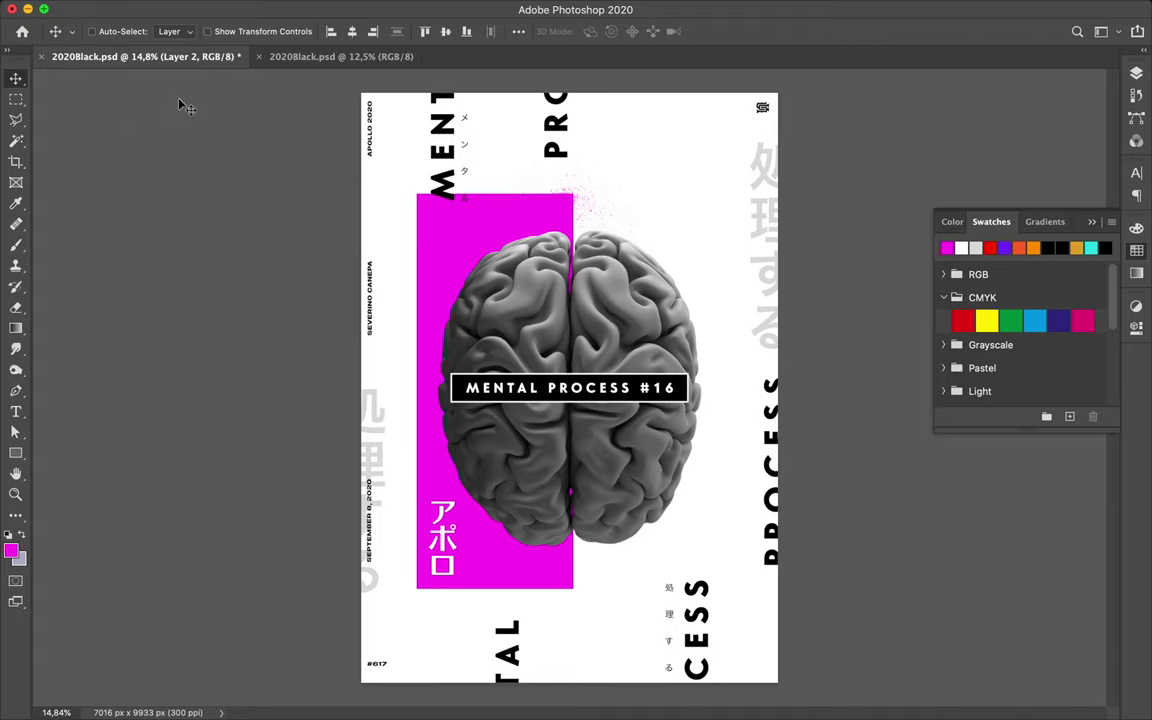
key(b)
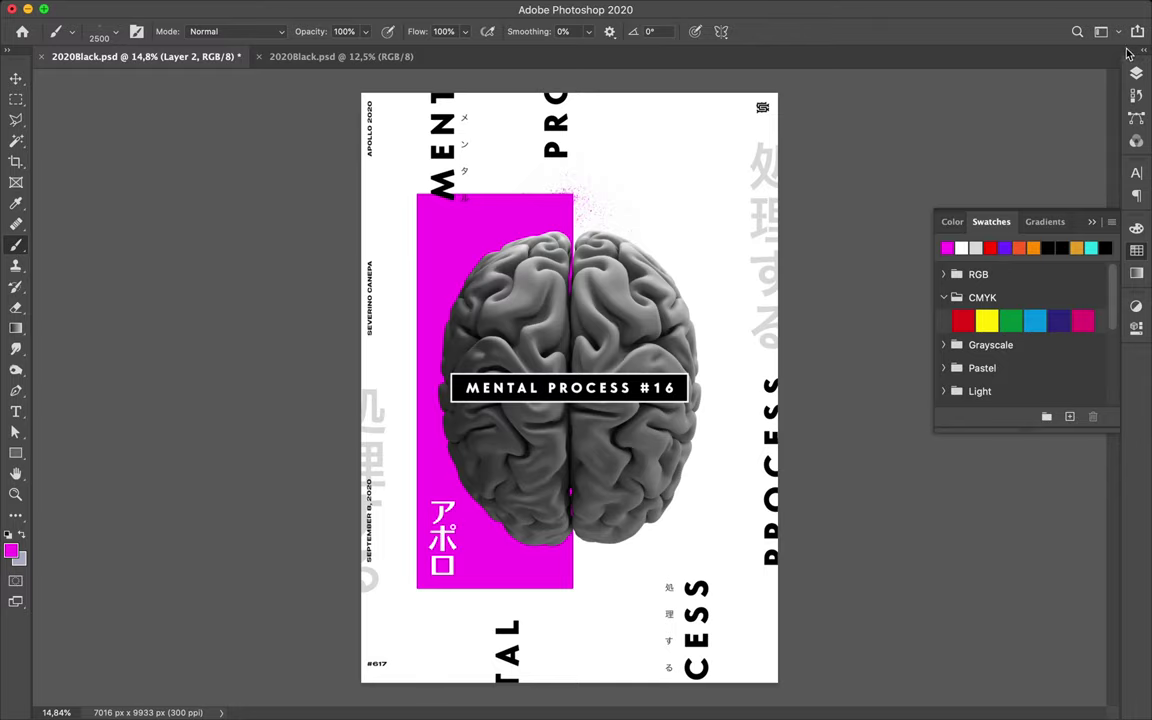
Add another layer above Layer 2 and set the brush to Dusty_grunge_stripe_36 with a -90° angle
key(F7)
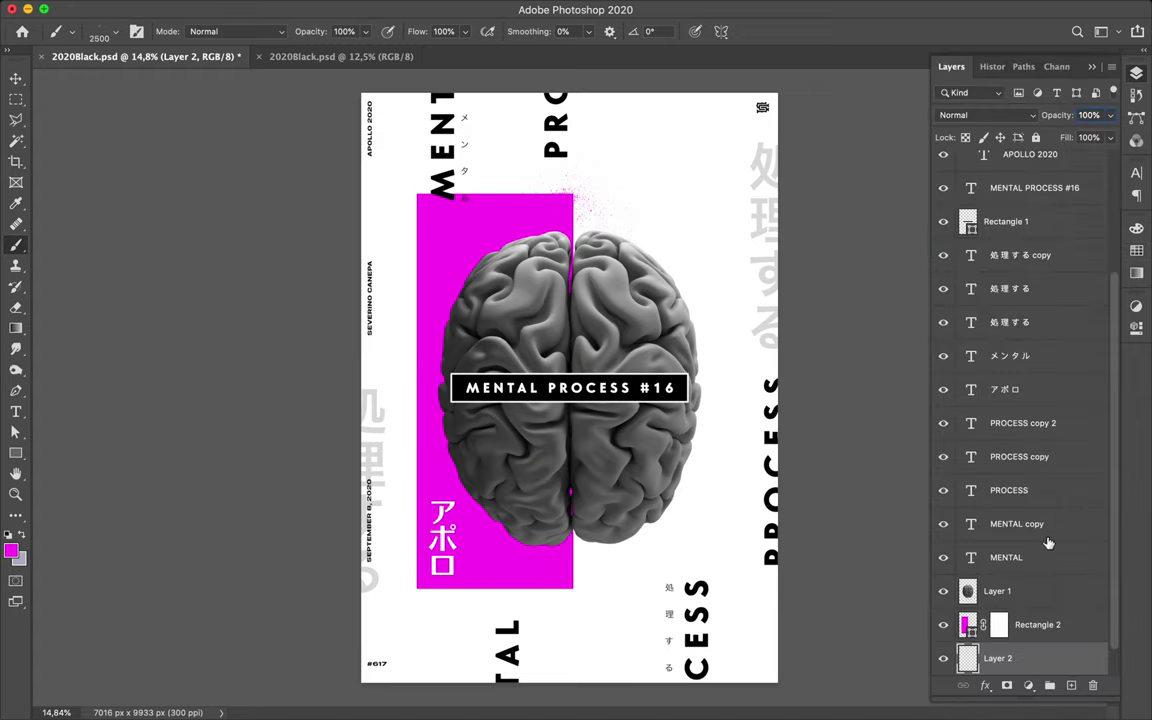
scroll(1043, 585, down, 1)
click(1062, 687)
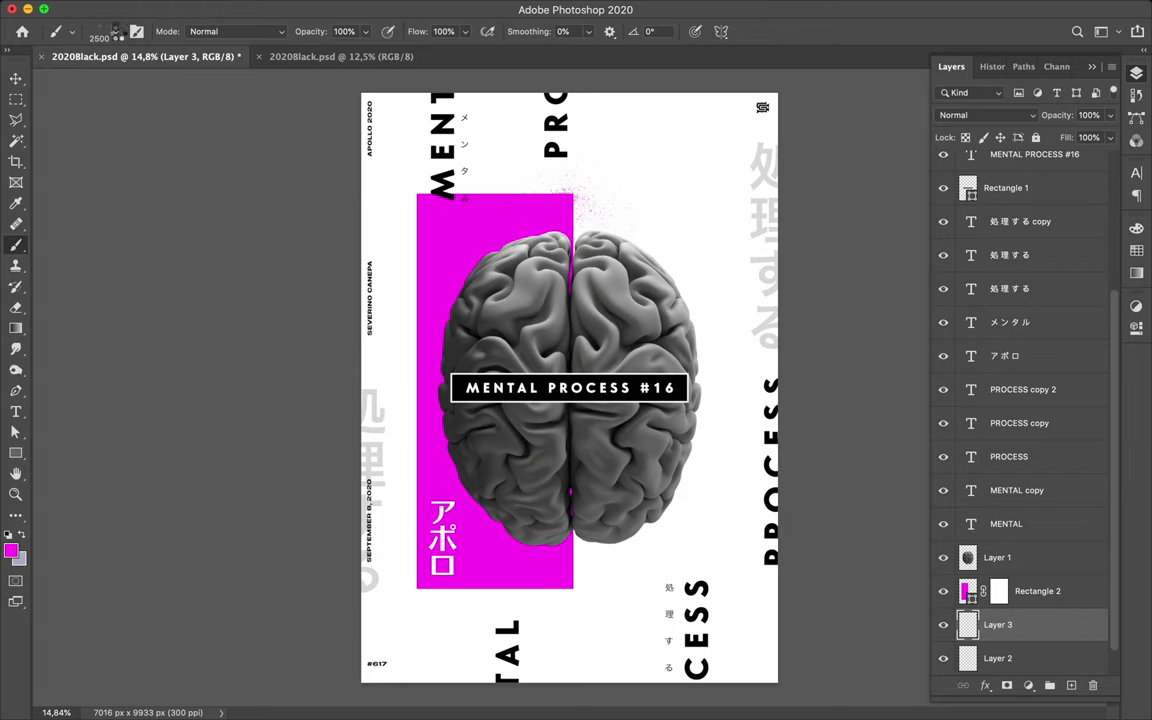
click(117, 38)
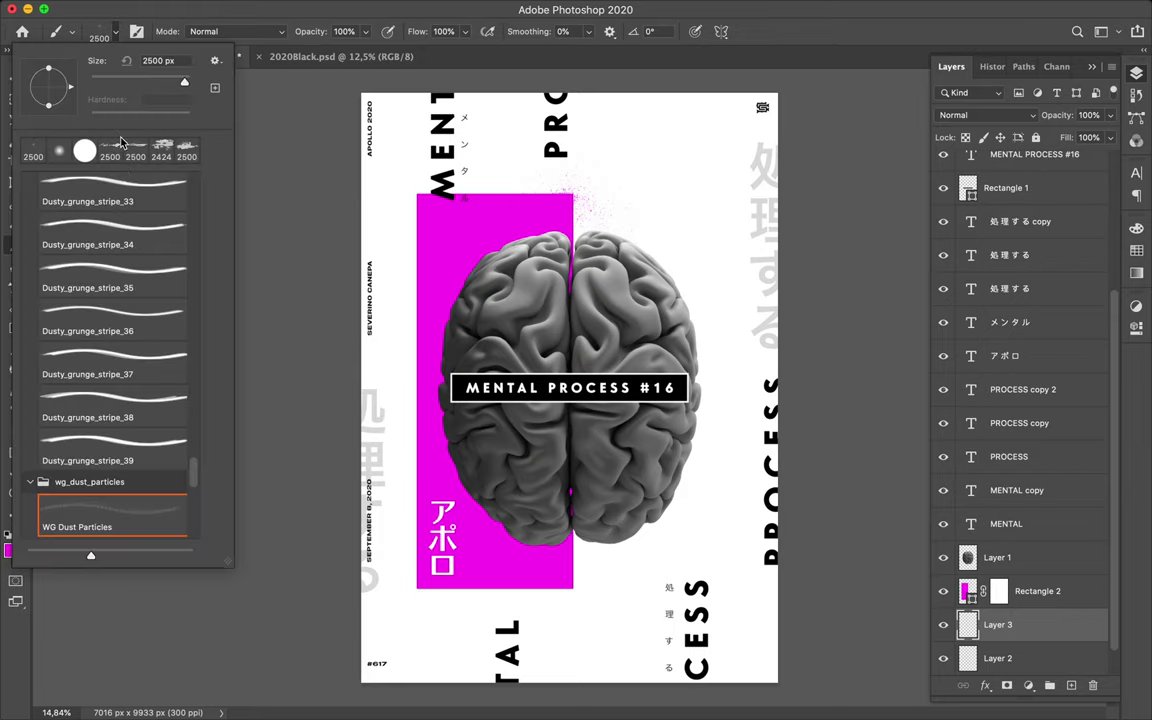
scroll(103, 270, down, 2)
click(103, 288)
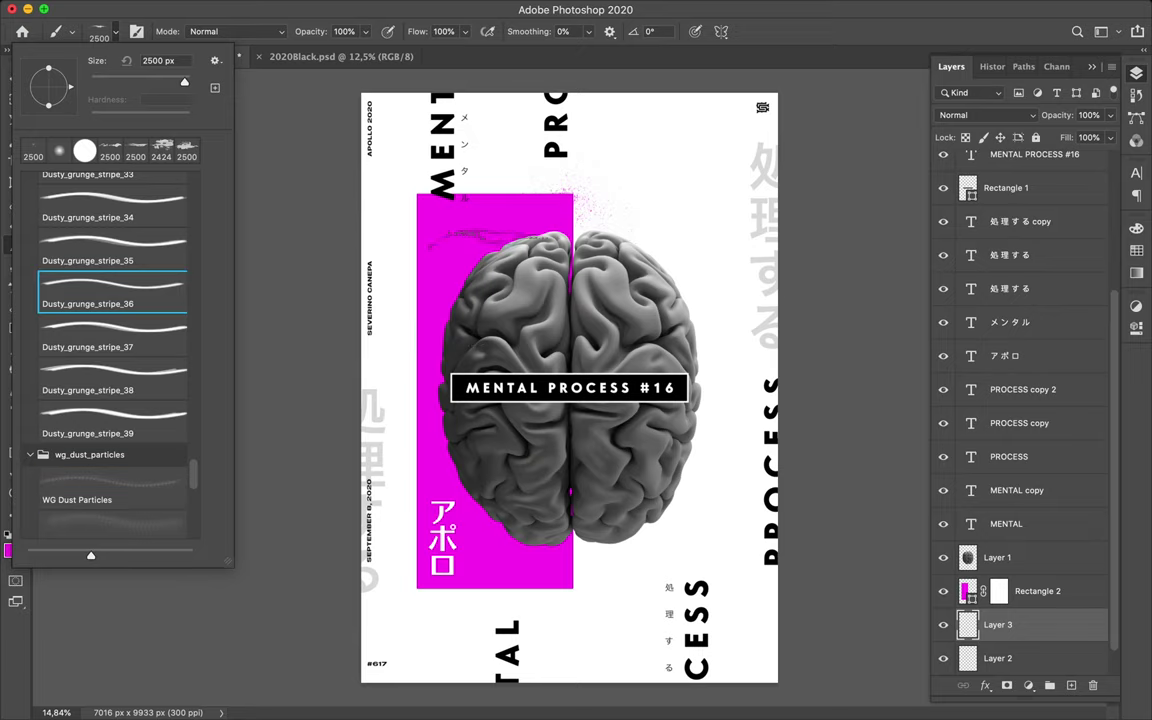
click(573, 33)
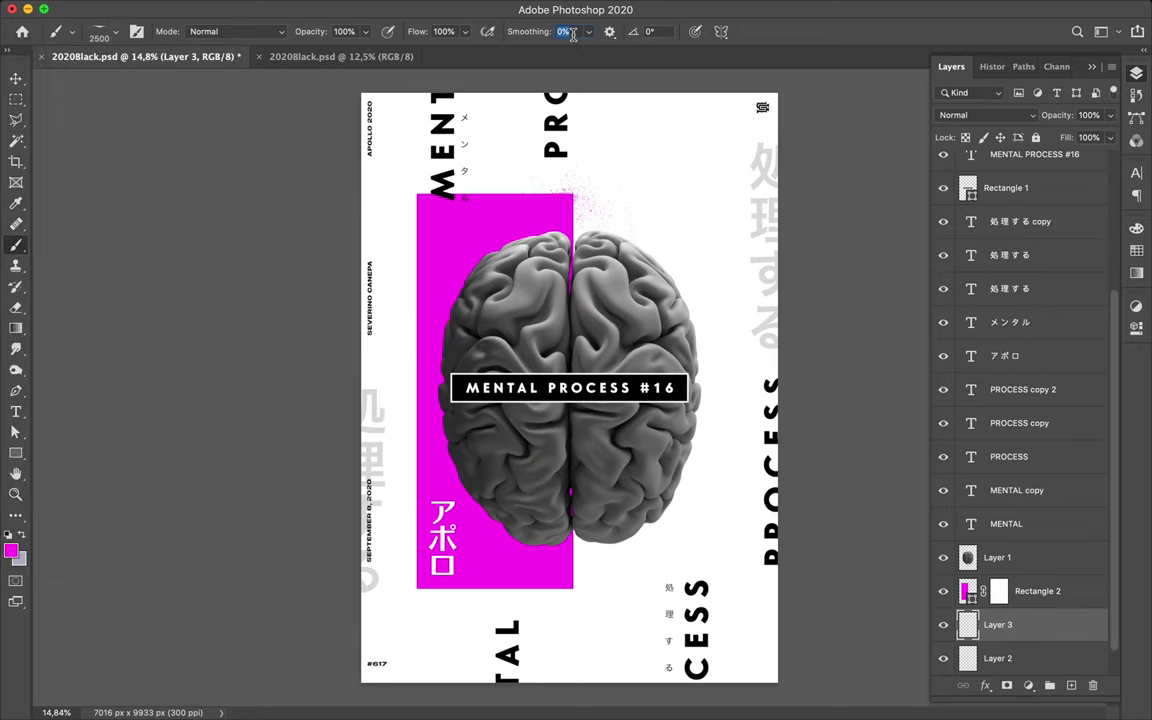
click(652, 32)
text(-9)
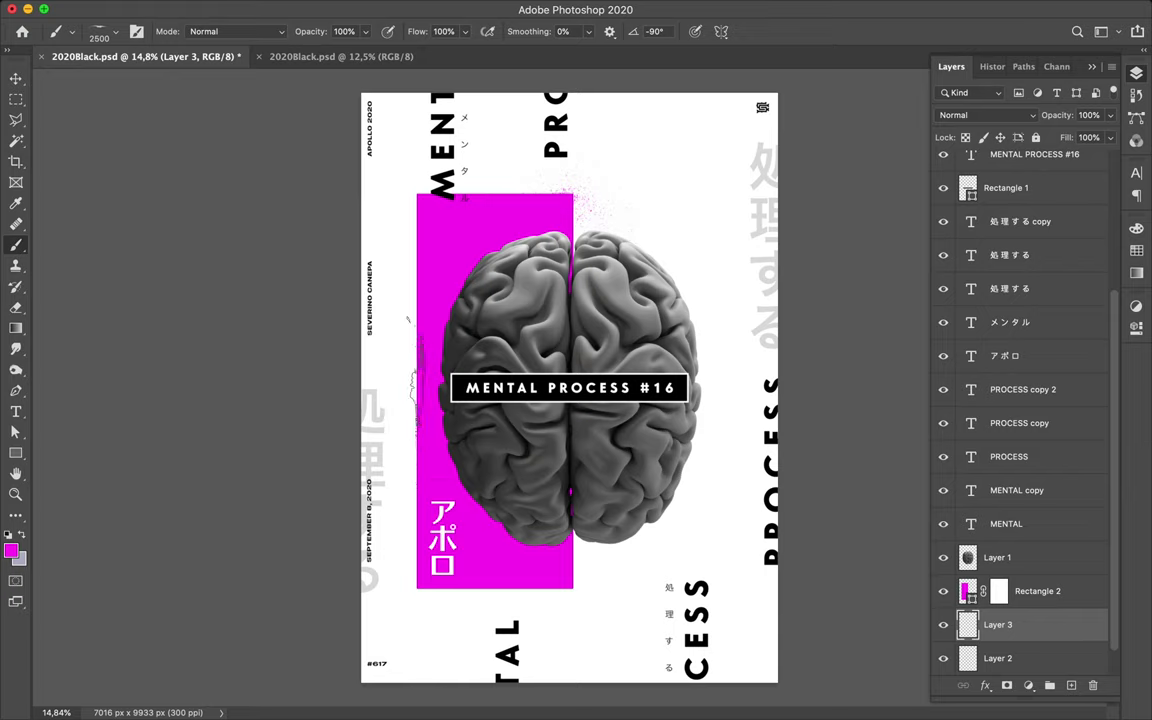
Stamp magenta grunge texture along the middle of the rectangle's left edge and at its lower-right corner
click(413, 385)
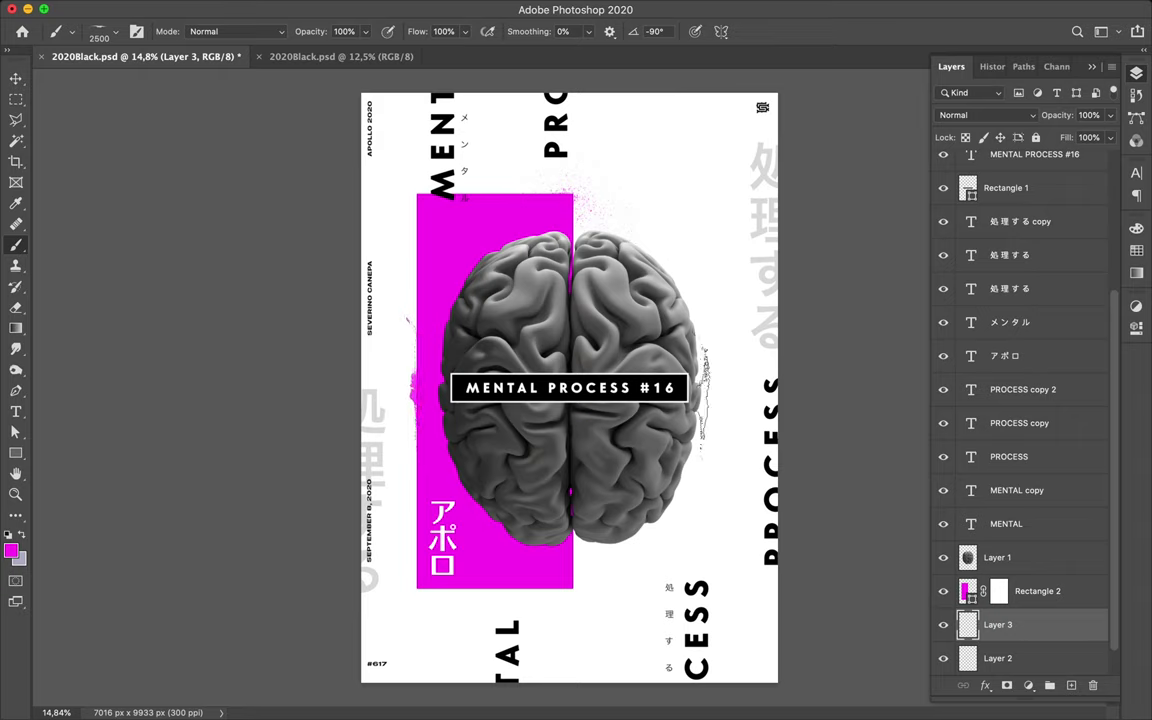
key(super+z)
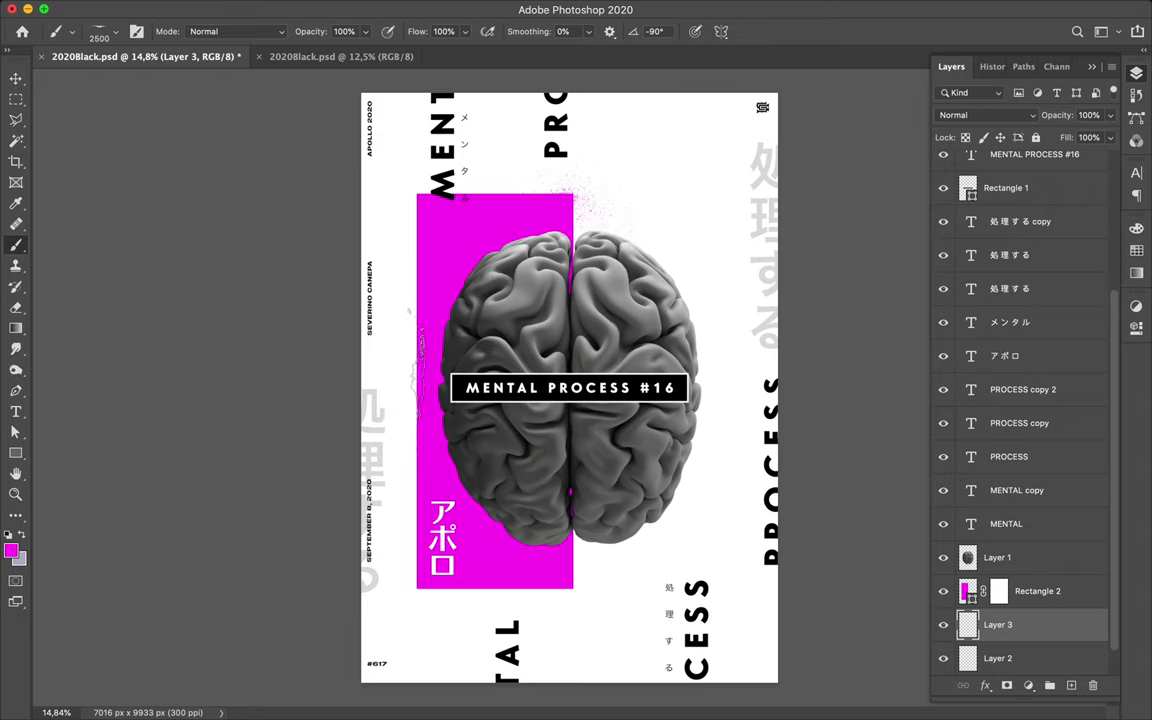
click(412, 370)
drag(567, 333, 573, 563)
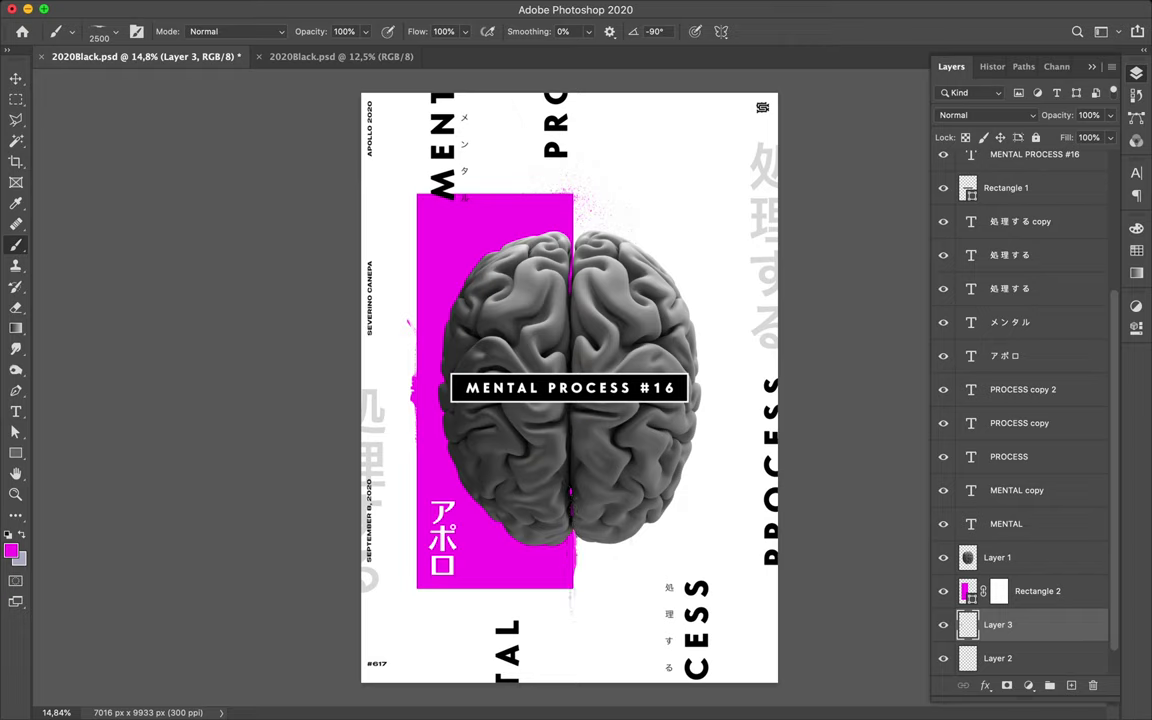
key(v)
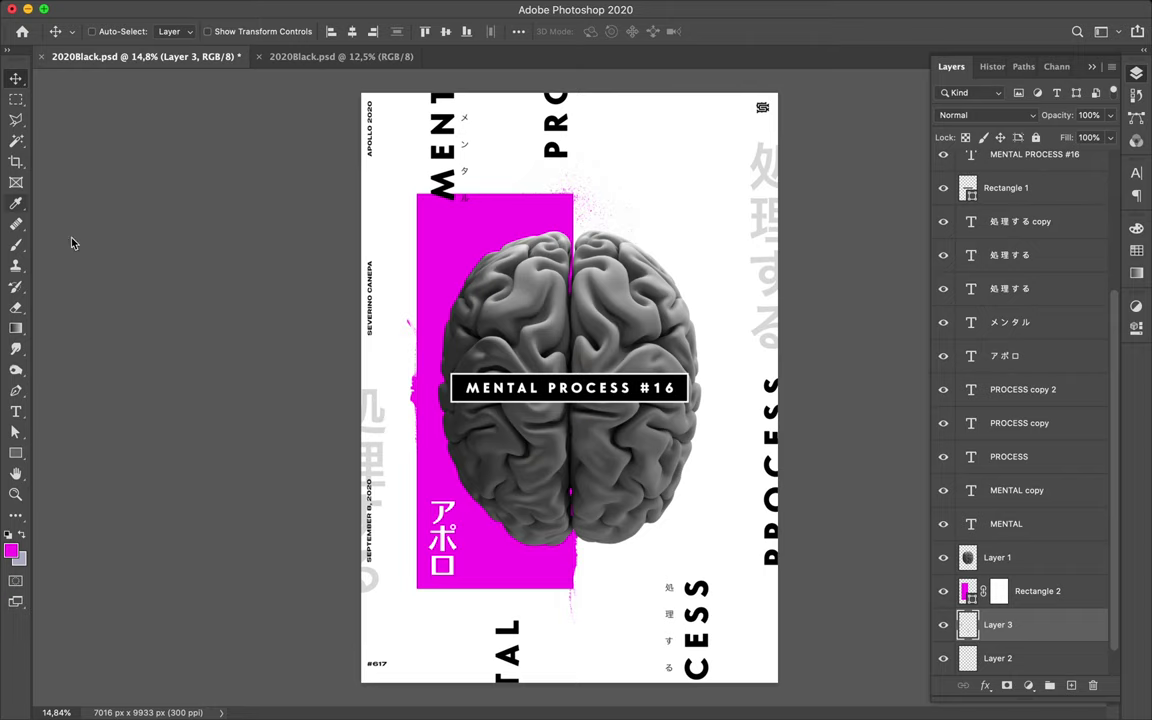
Draw thin magenta rectangles on the poster's right edge, about 172 × 8297 px, and left edge, about 179 × 2498 px
key(u)
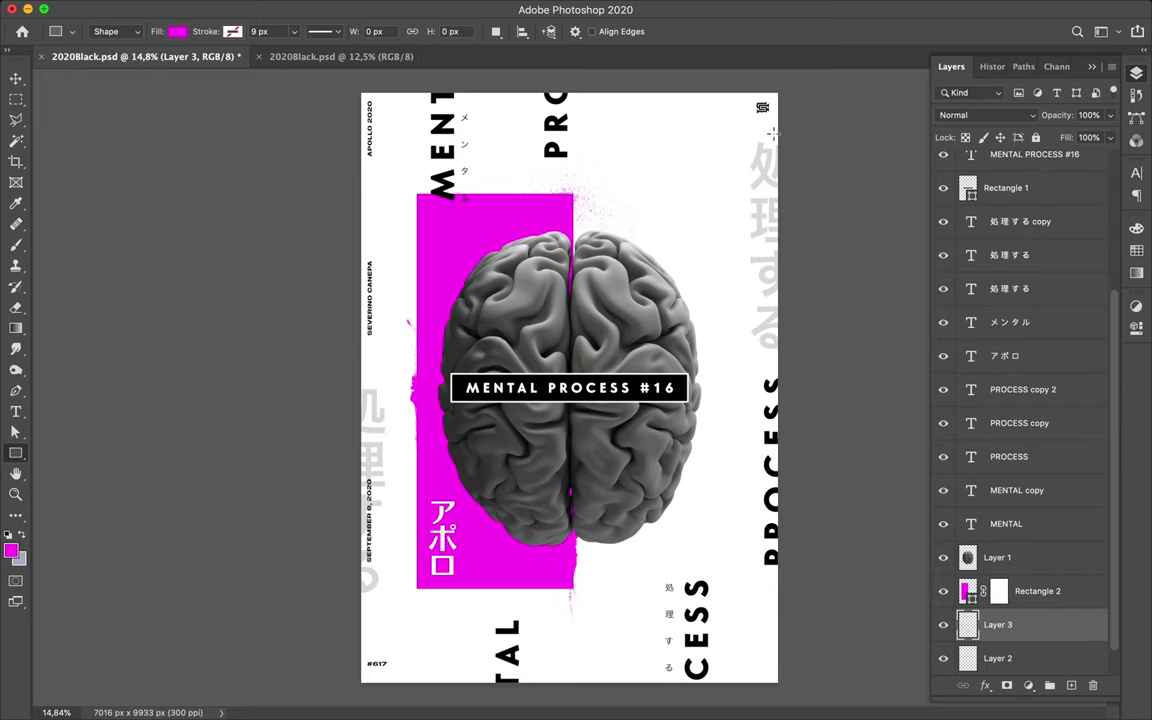
drag(772, 131, 784, 624)
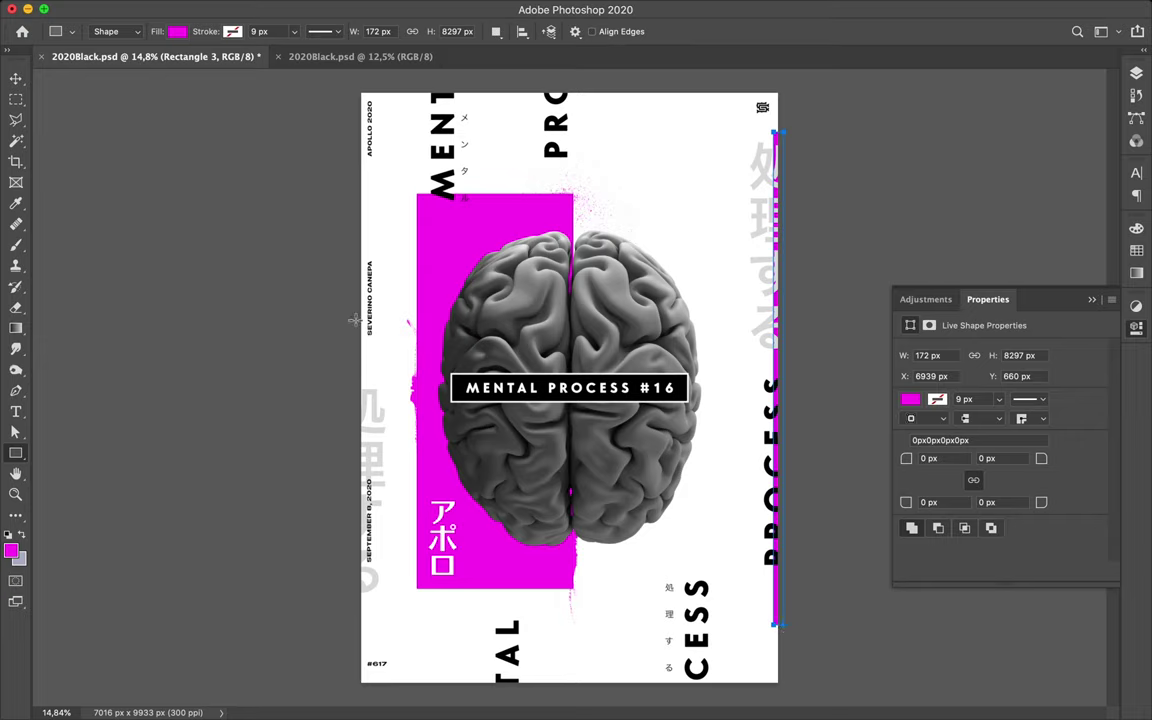
drag(355, 321, 364, 468)
key(v)
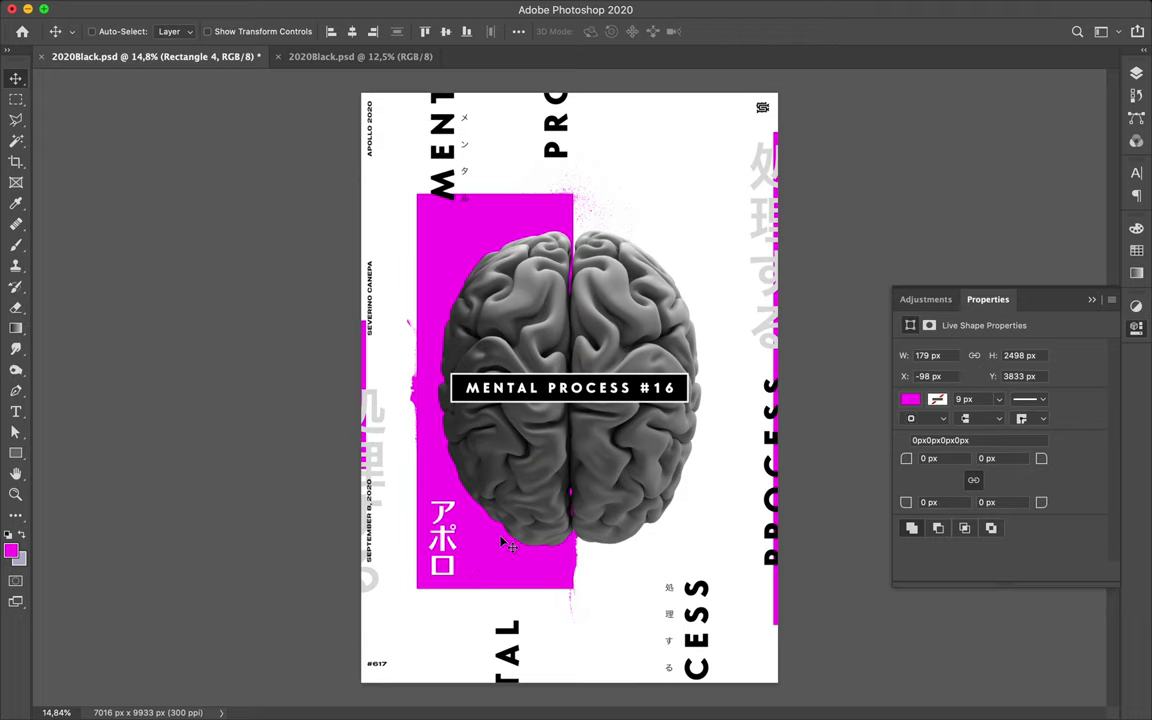
Add a new layer directly beneath the title box's Rectangle 1, above the Japanese texts, and activate the Brush tool
scroll(566, 385, up, 3)
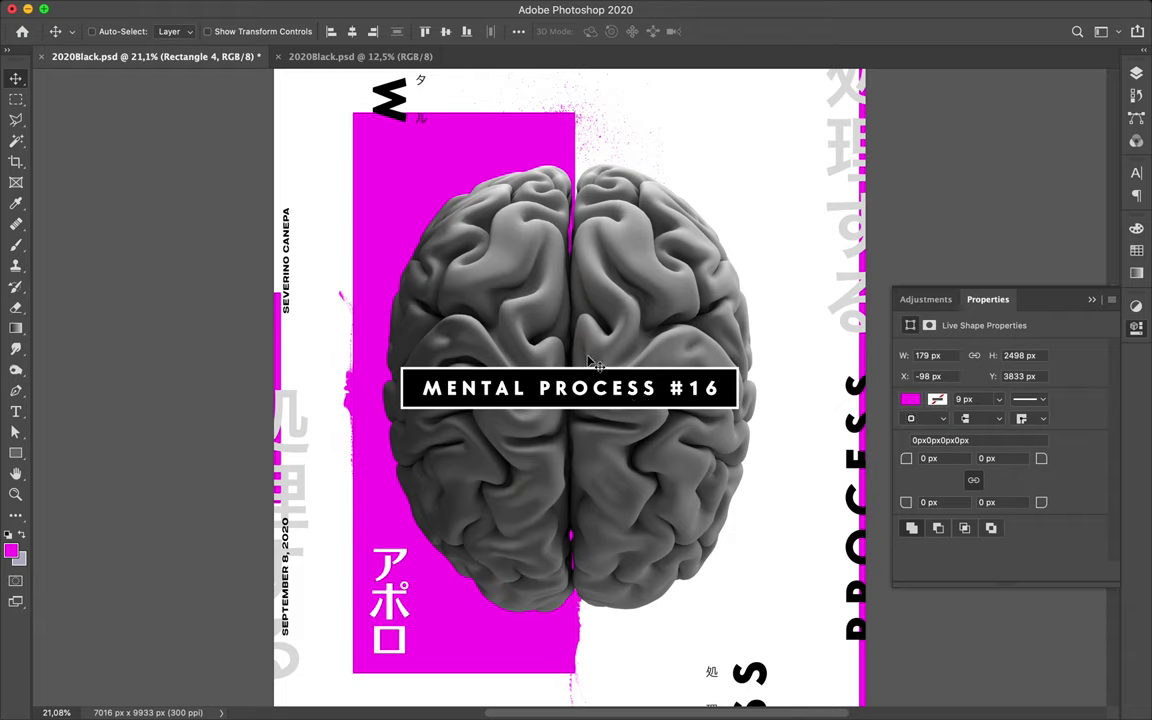
key(b)
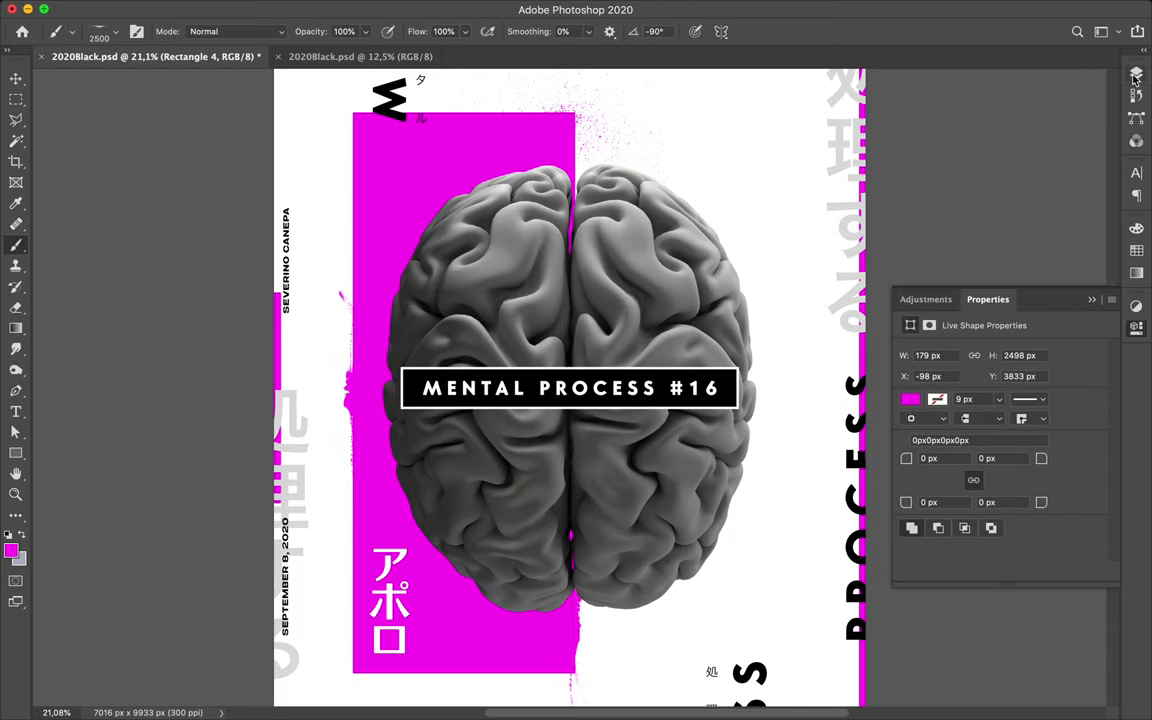
key(F7)
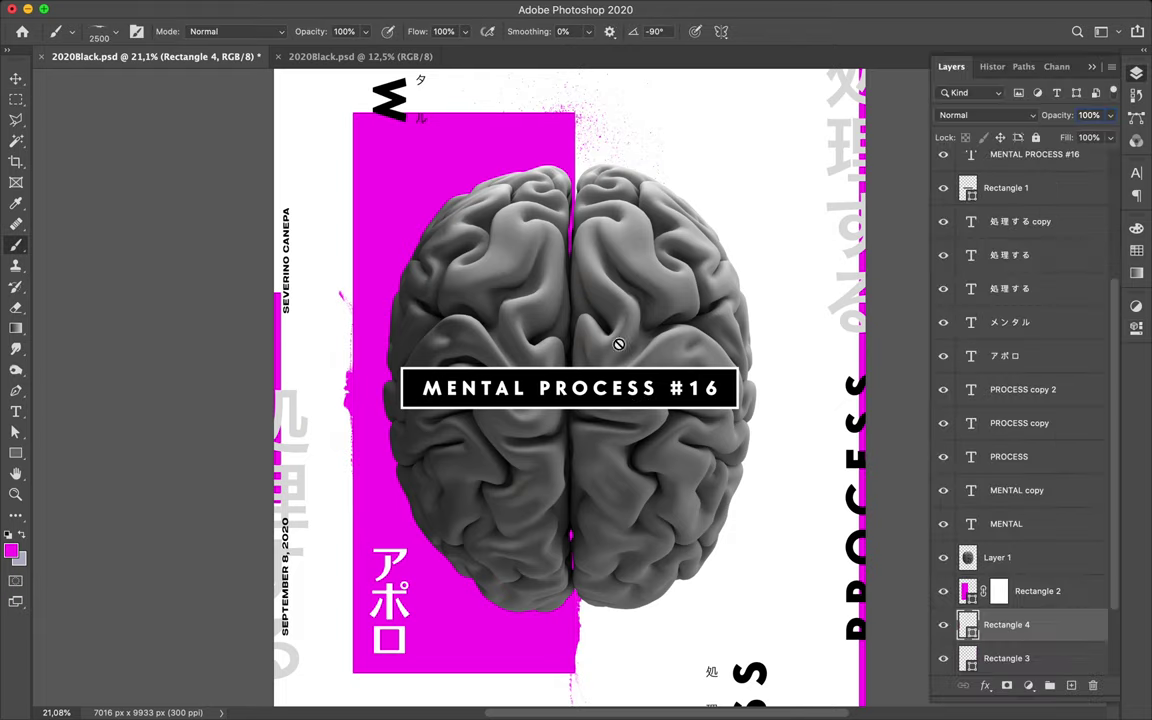
key(v)
super+click(664, 376)
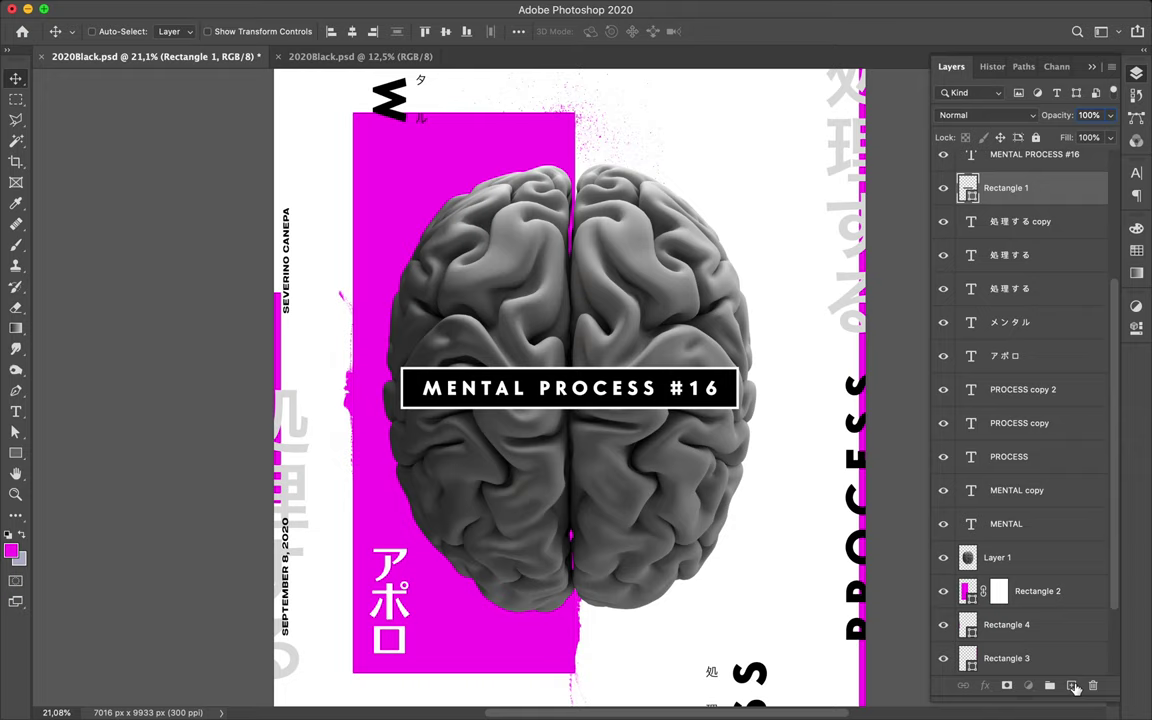
key(alt+bracketleft)
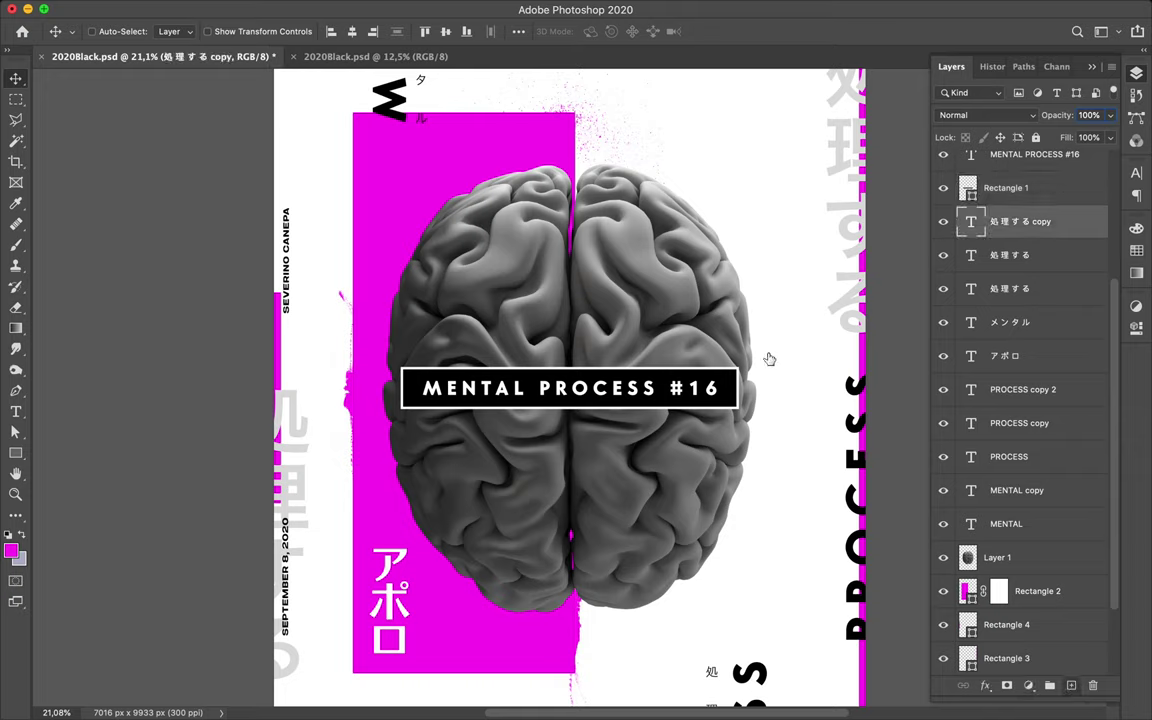
key(ctrl+shift+alt+n)
key(b)
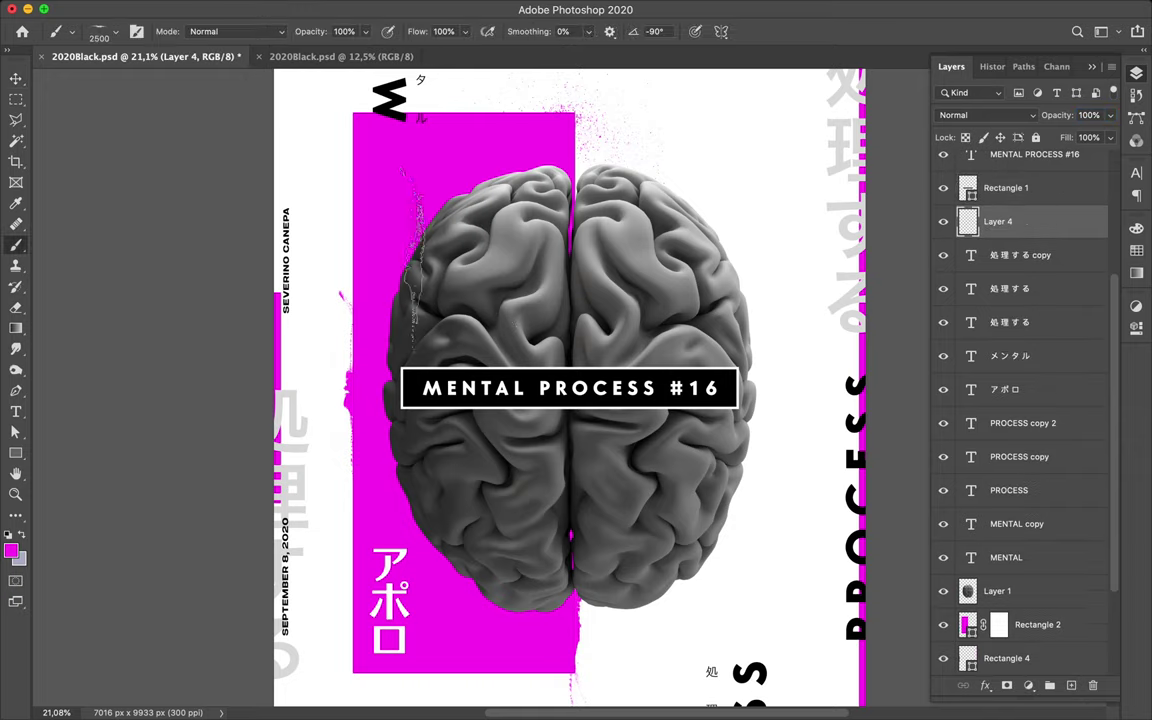
Choose grunge brush 20 at 866 px for painting on Layer 4
click(113, 37)
scroll(120, 311, up, 2)
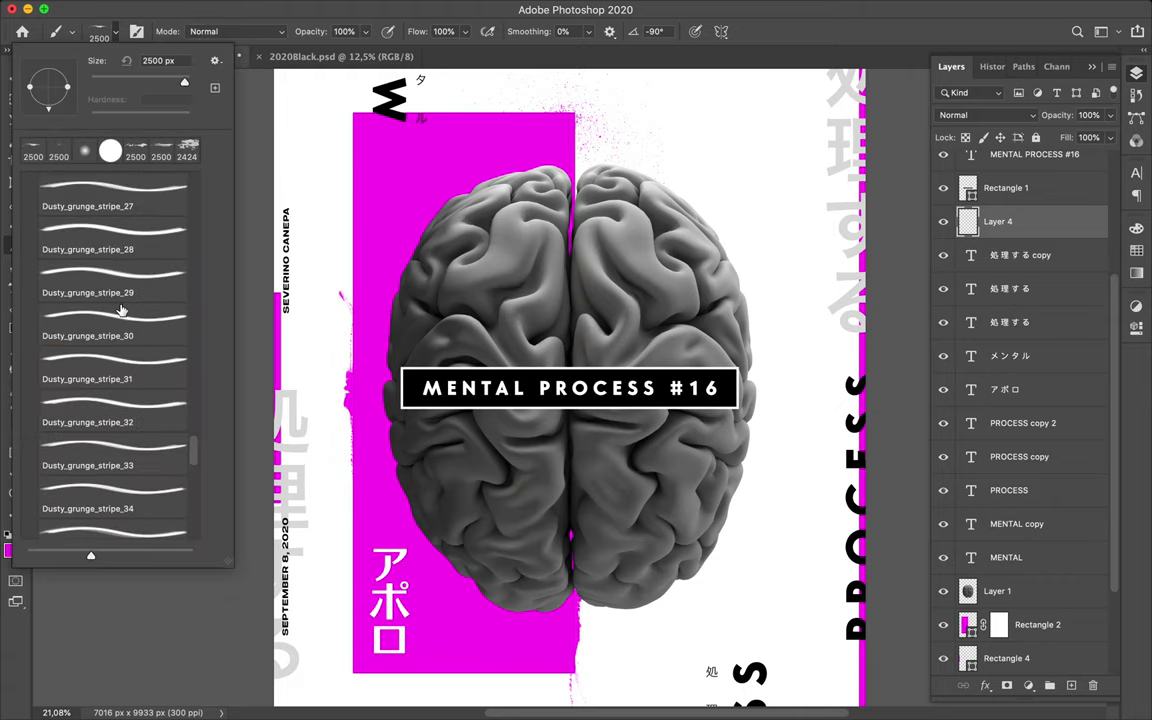
scroll(120, 311, up, 4)
scroll(120, 311, up, 10)
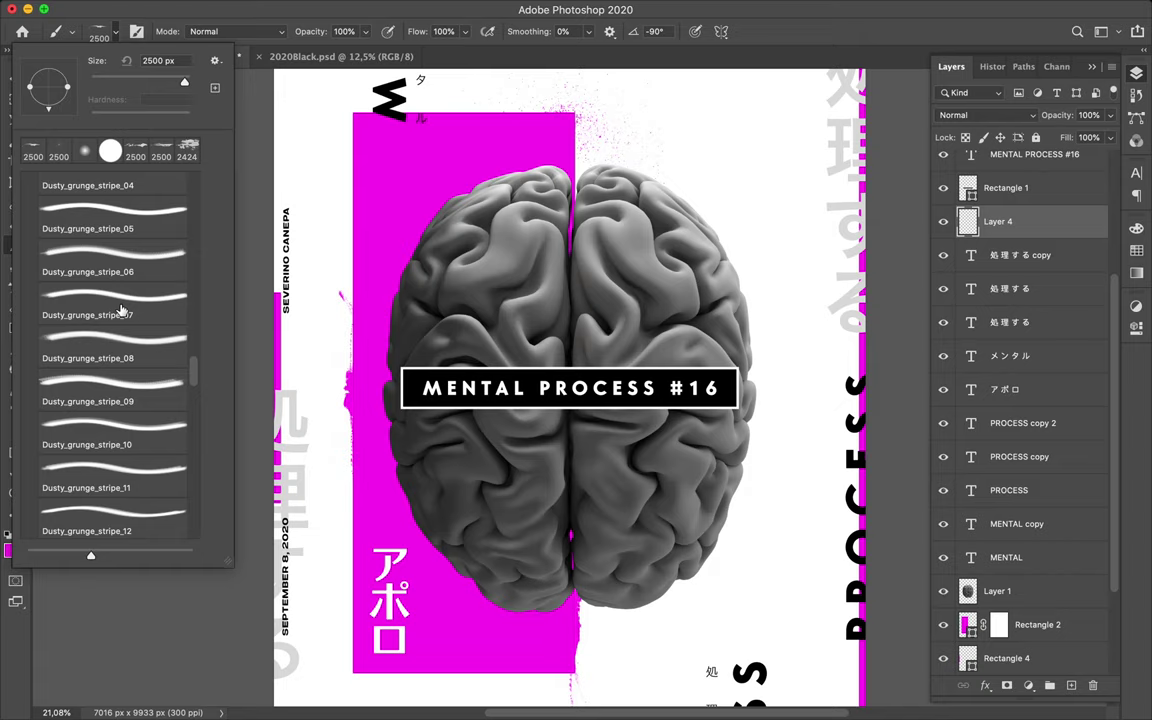
click(110, 352)
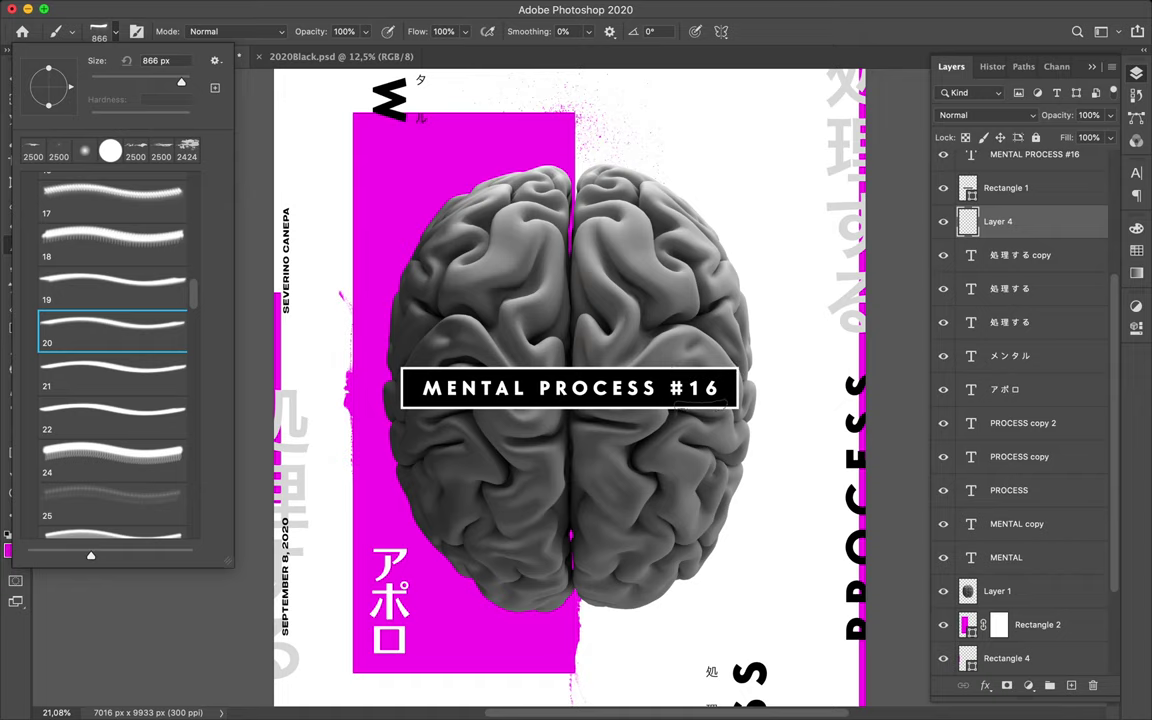
click(695, 406)
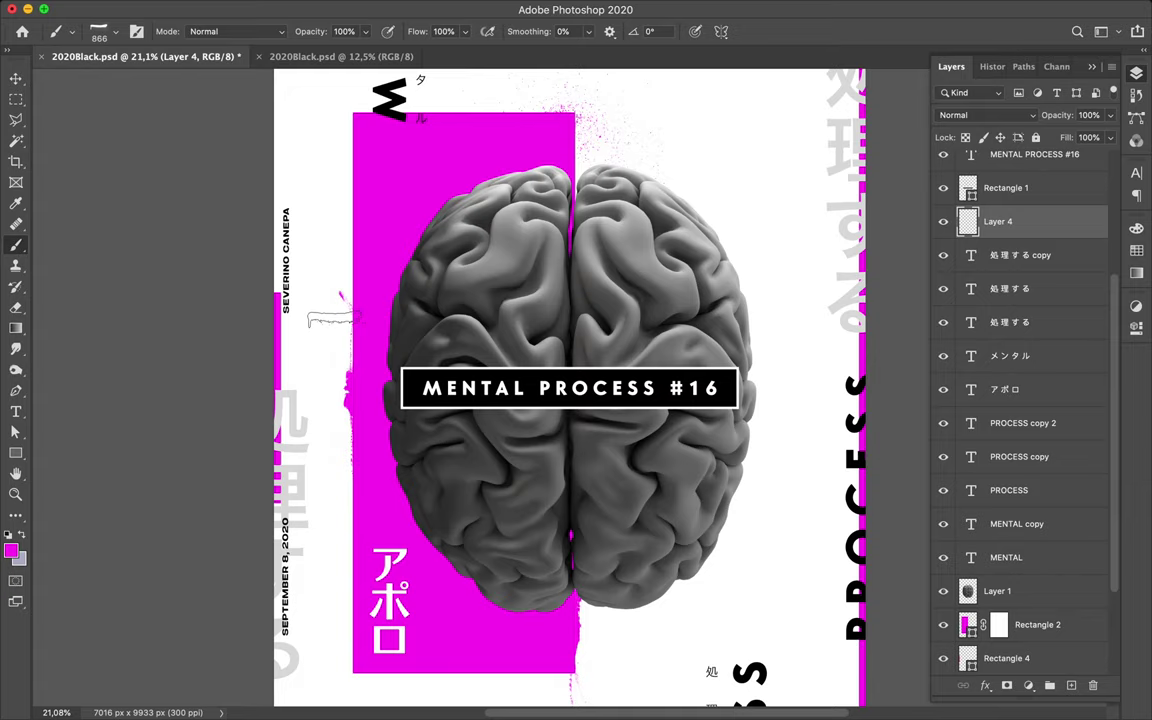
Set the foreground color to white (ffffff) and paint a grunge mark under the right end of the title box
click(10, 548)
click(704, 330)
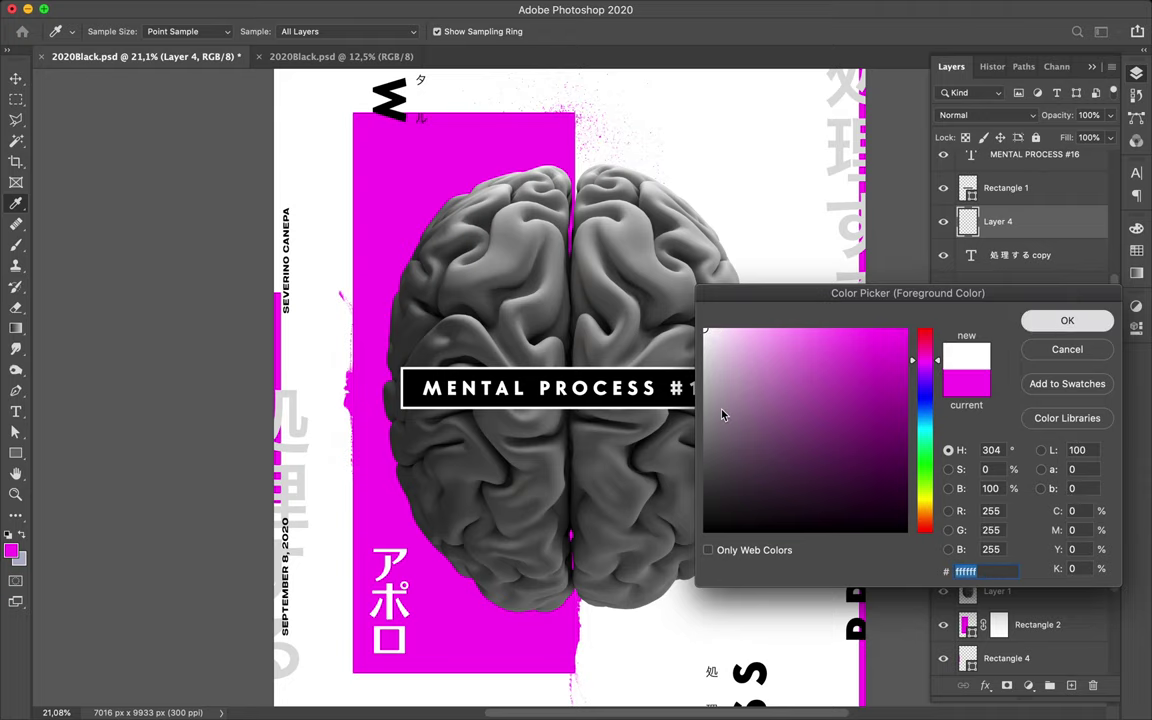
key(Return)
drag(698, 416, 668, 412)
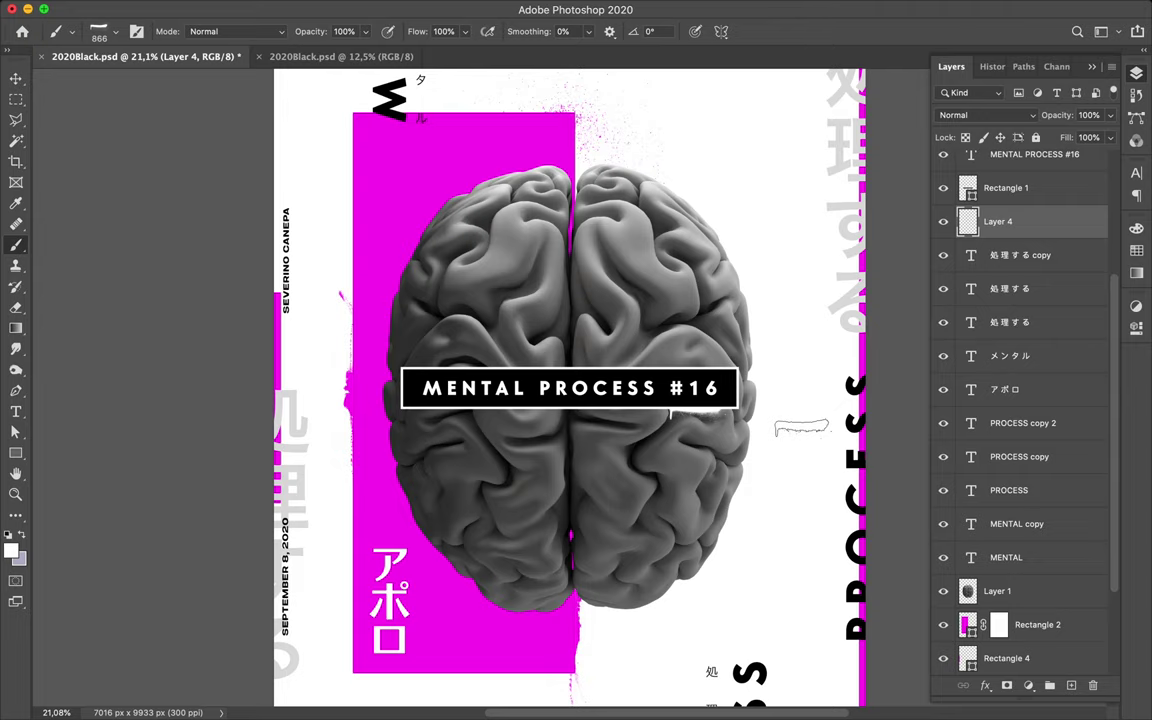
key(v)
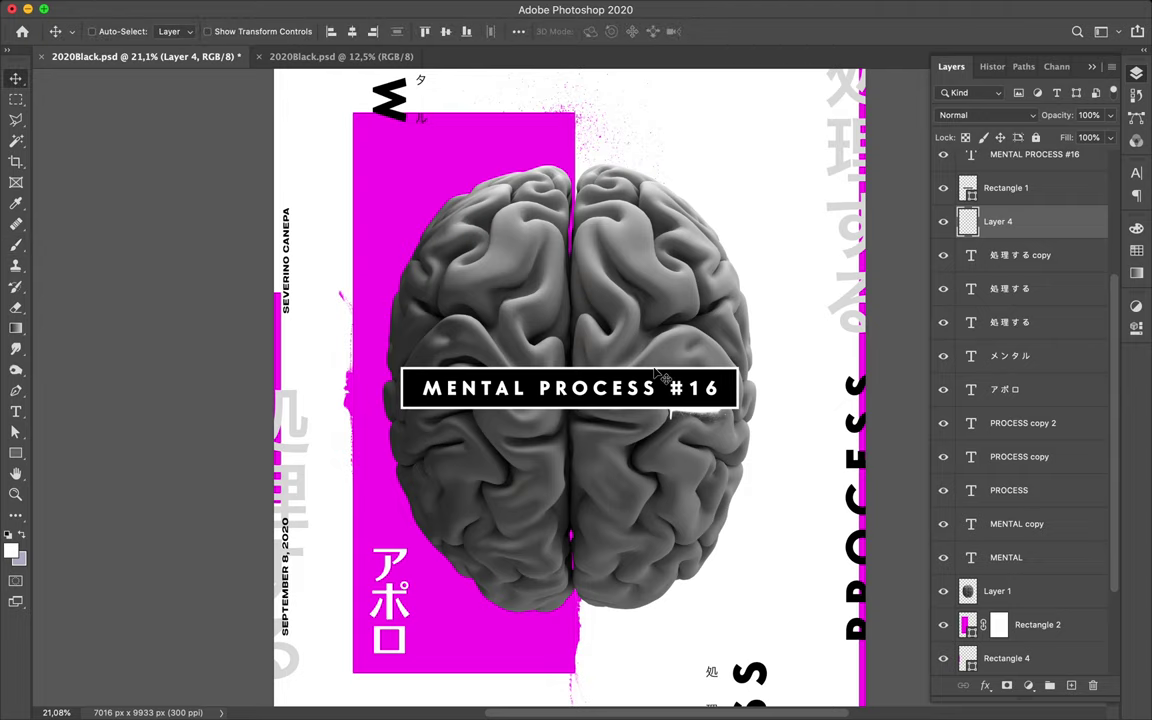
Add a layer mask to the brain's Layer 1 and make a triangular polygonal selection over the brain's upper-right part
scroll(657, 376, down, 3)
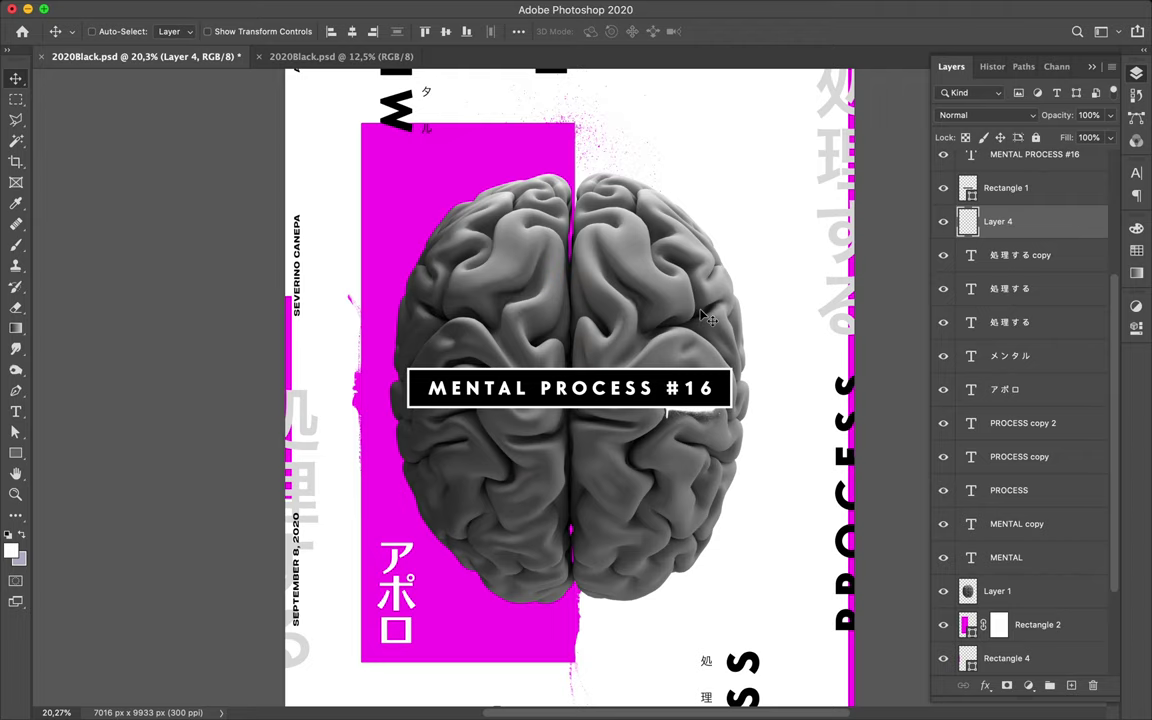
scroll(645, 275, down, 2)
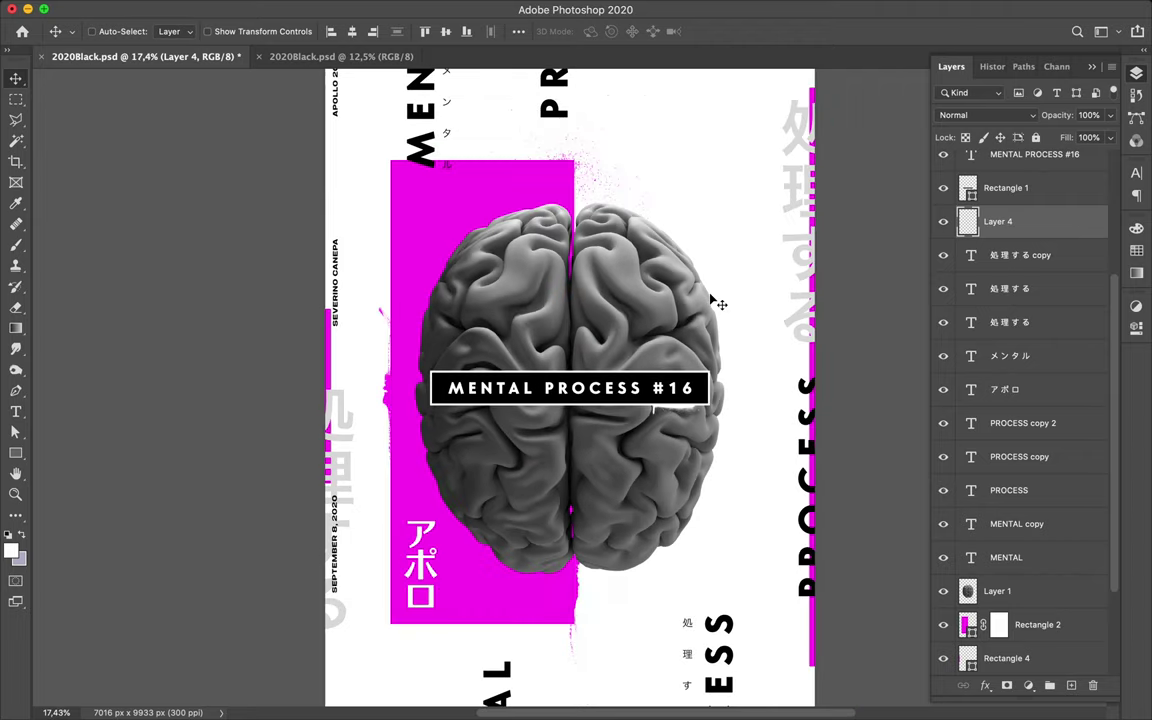
click(647, 301)
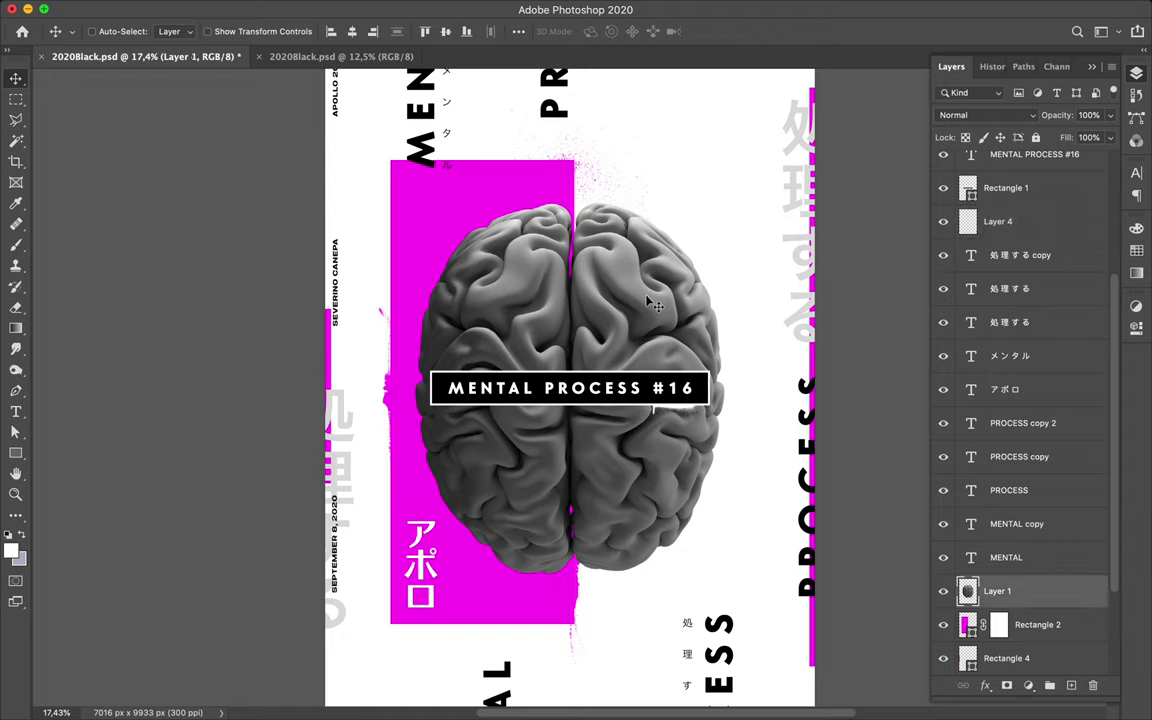
click(1007, 690)
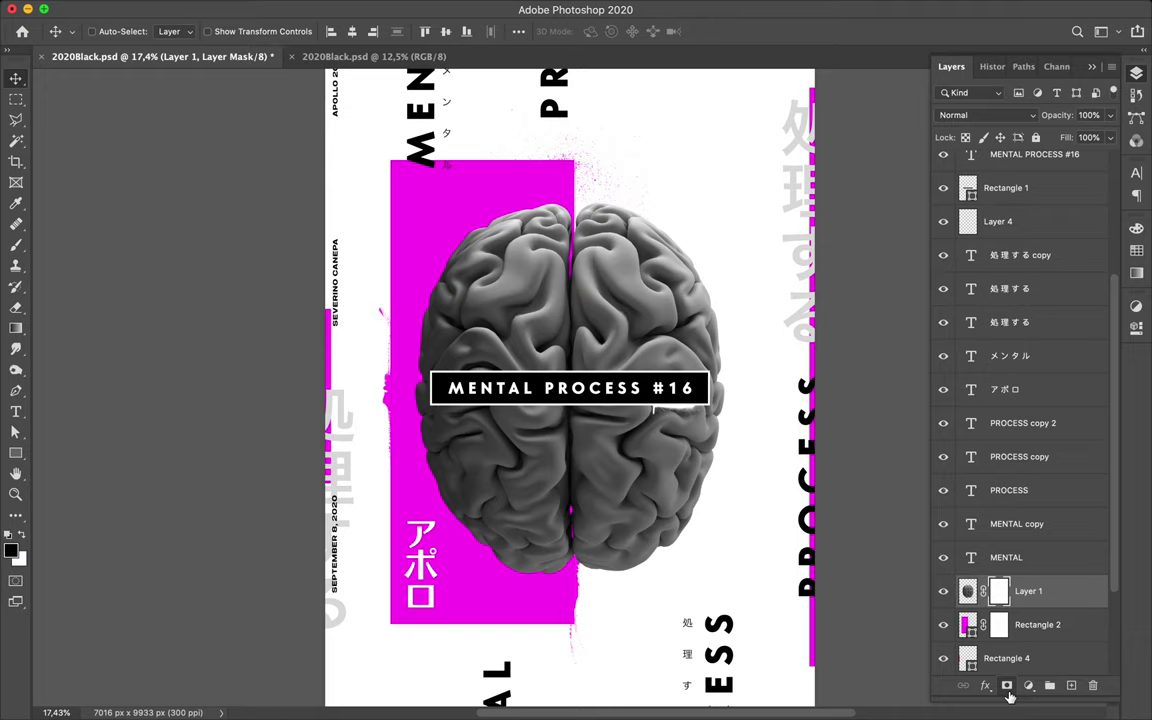
key(p)
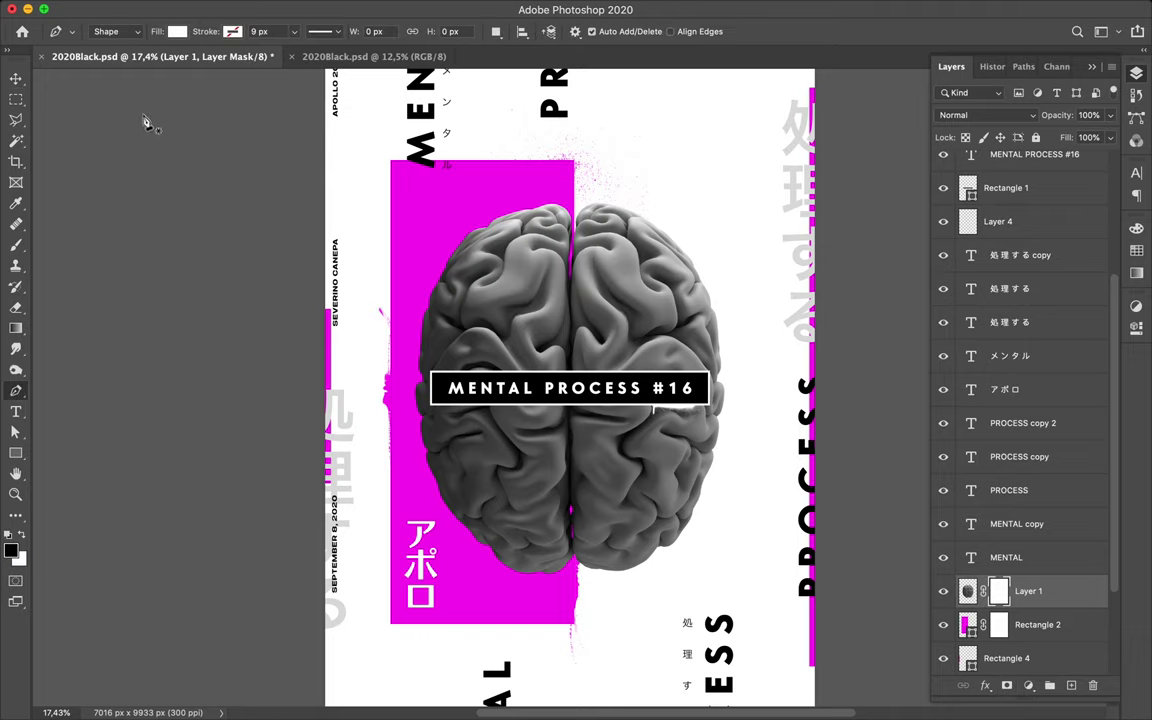
key(l)
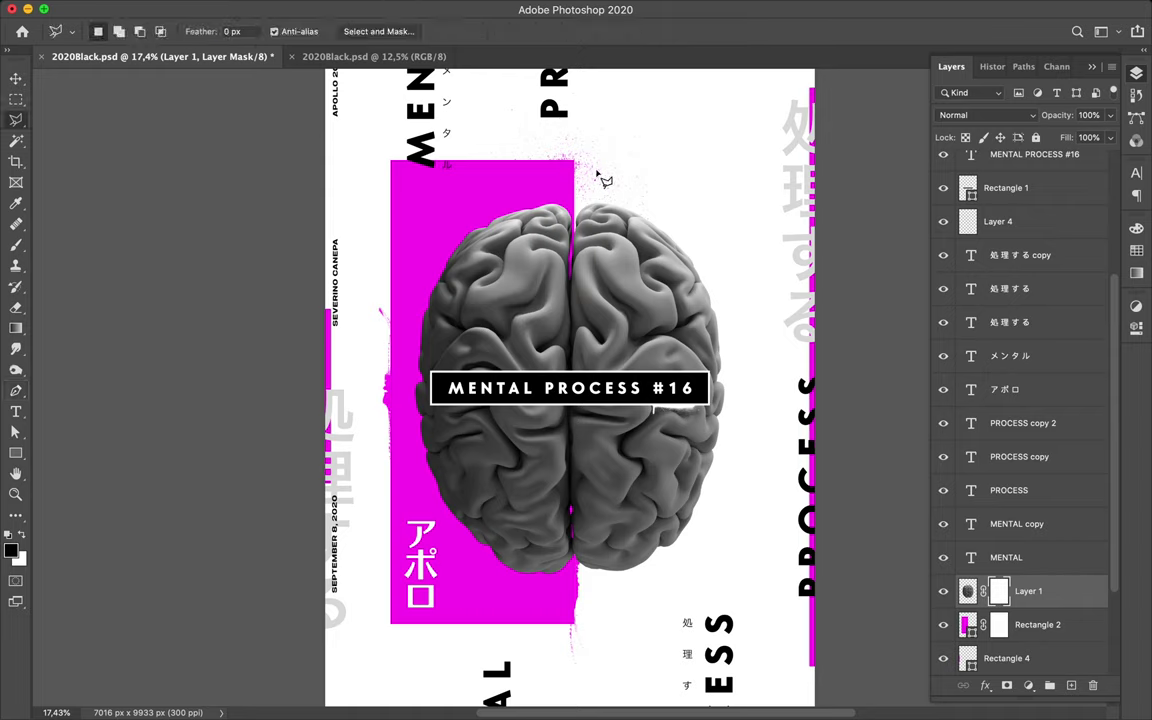
click(646, 195)
click(603, 350)
click(733, 302)
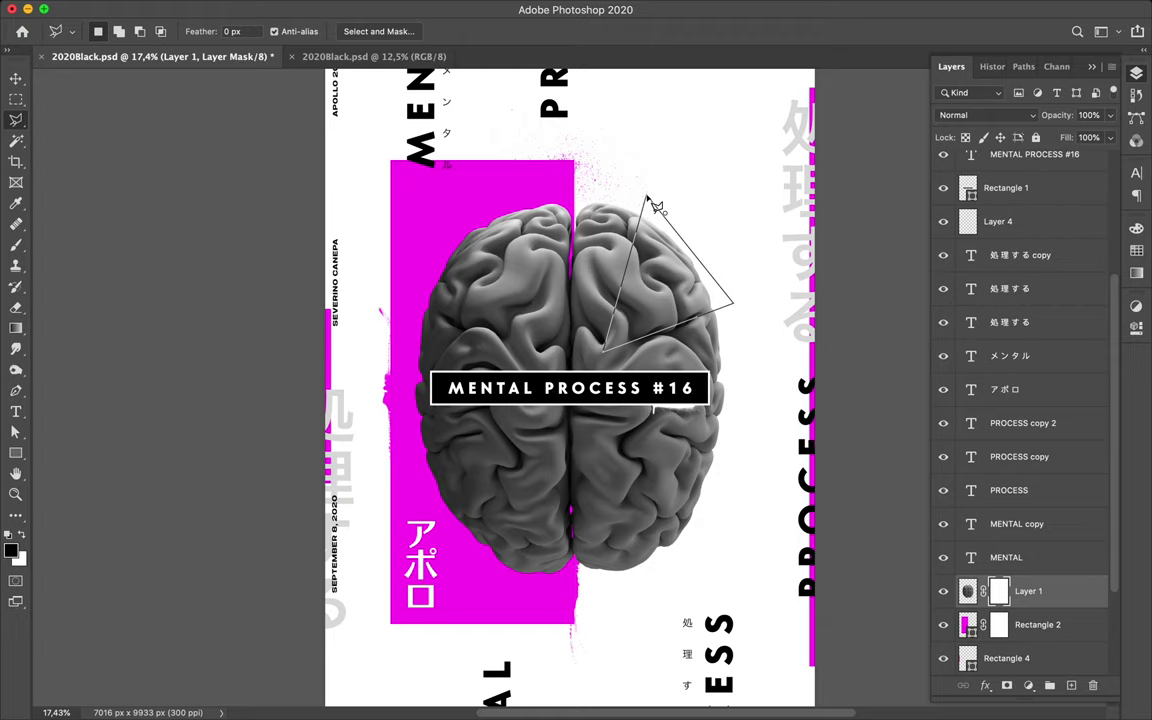
click(647, 197)
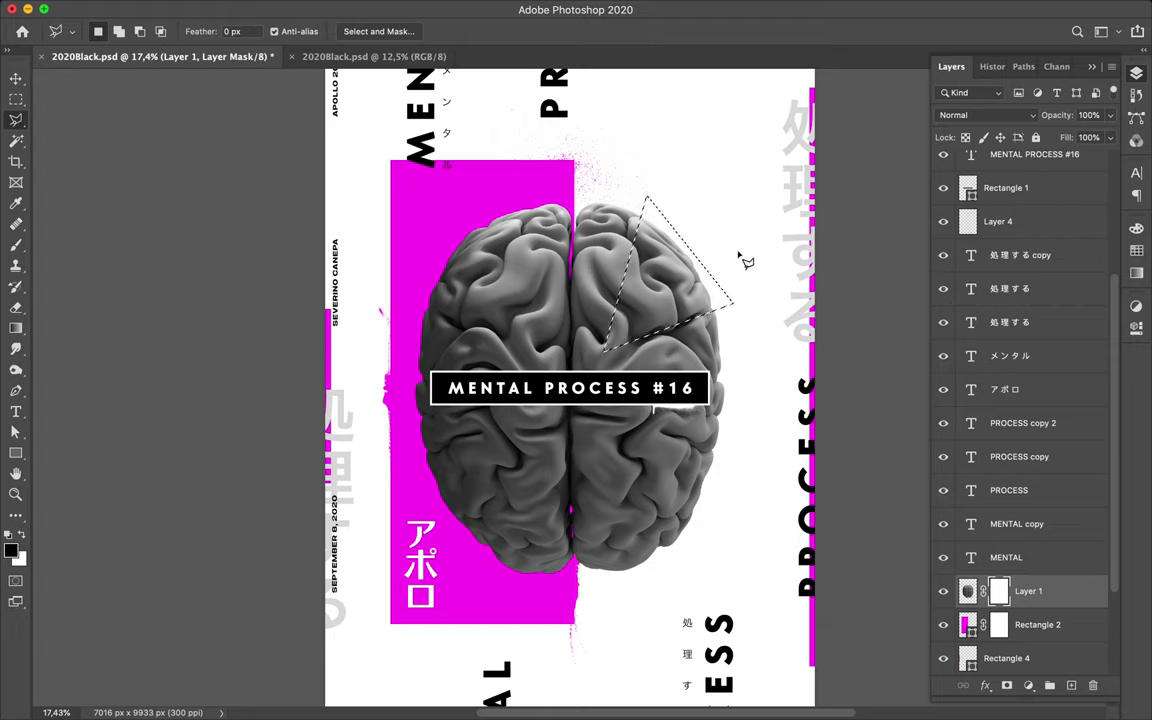
Switch to the Hard Round brush and paint black on the mask to hide the brain inside the triangular selection
key(b)
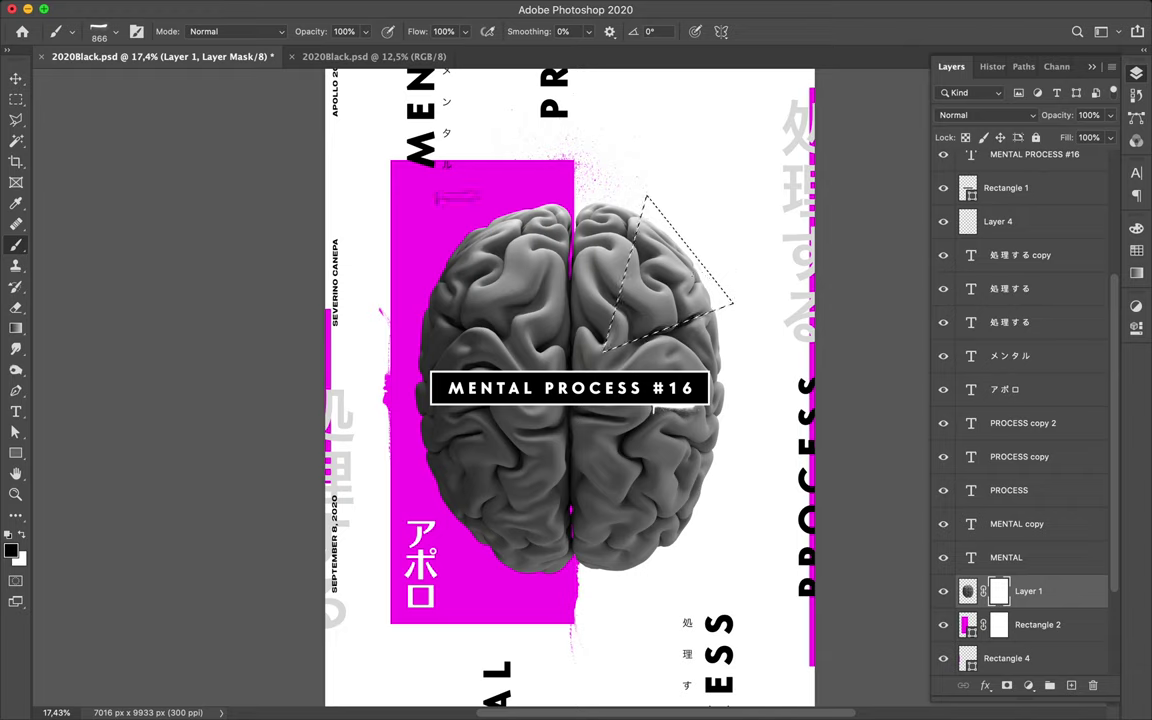
right_click(686, 278)
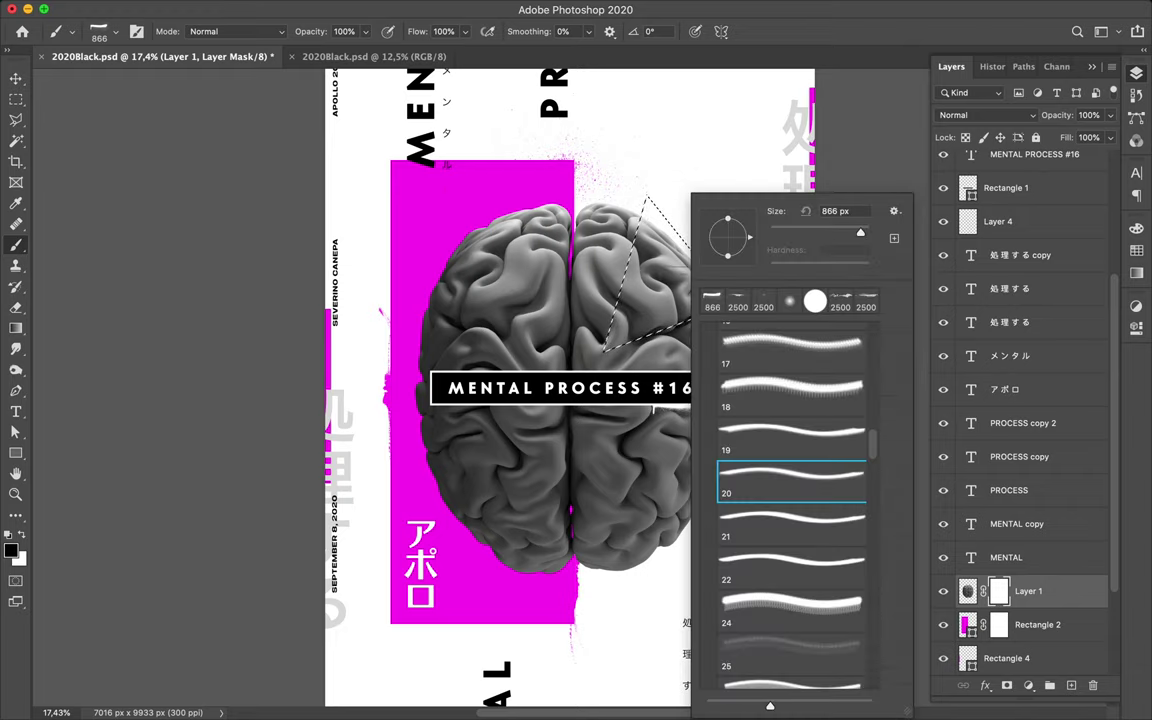
scroll(806, 412, up, 4)
scroll(806, 412, up, 5)
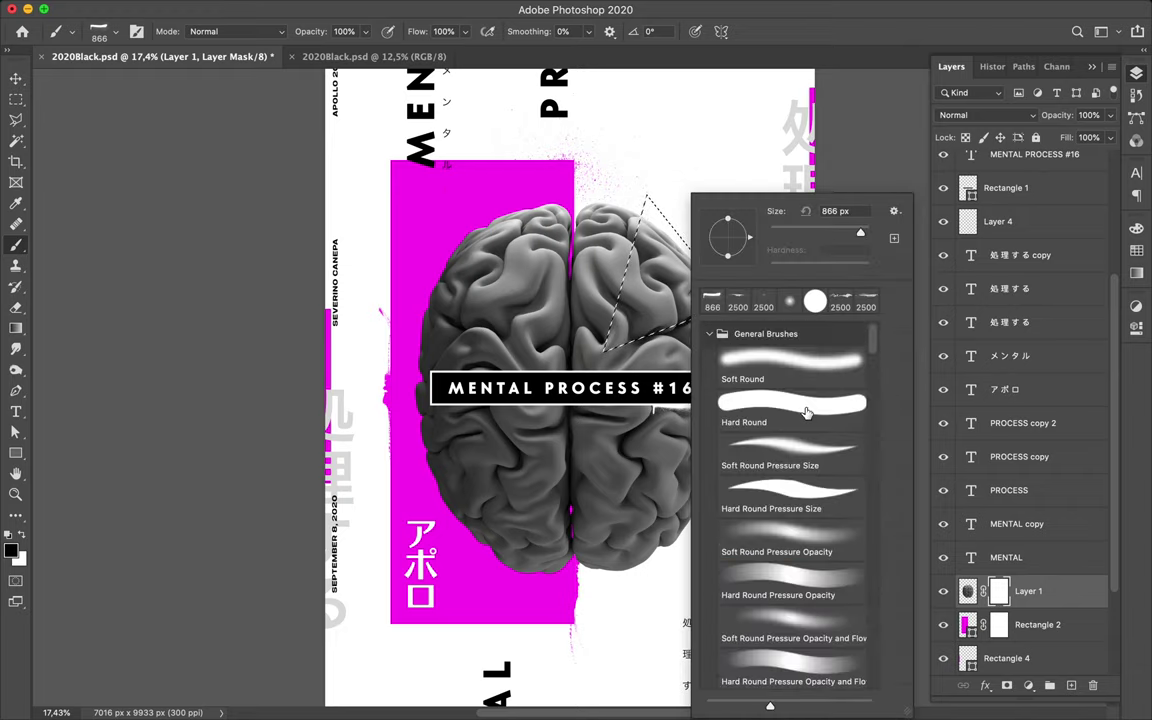
click(773, 399)
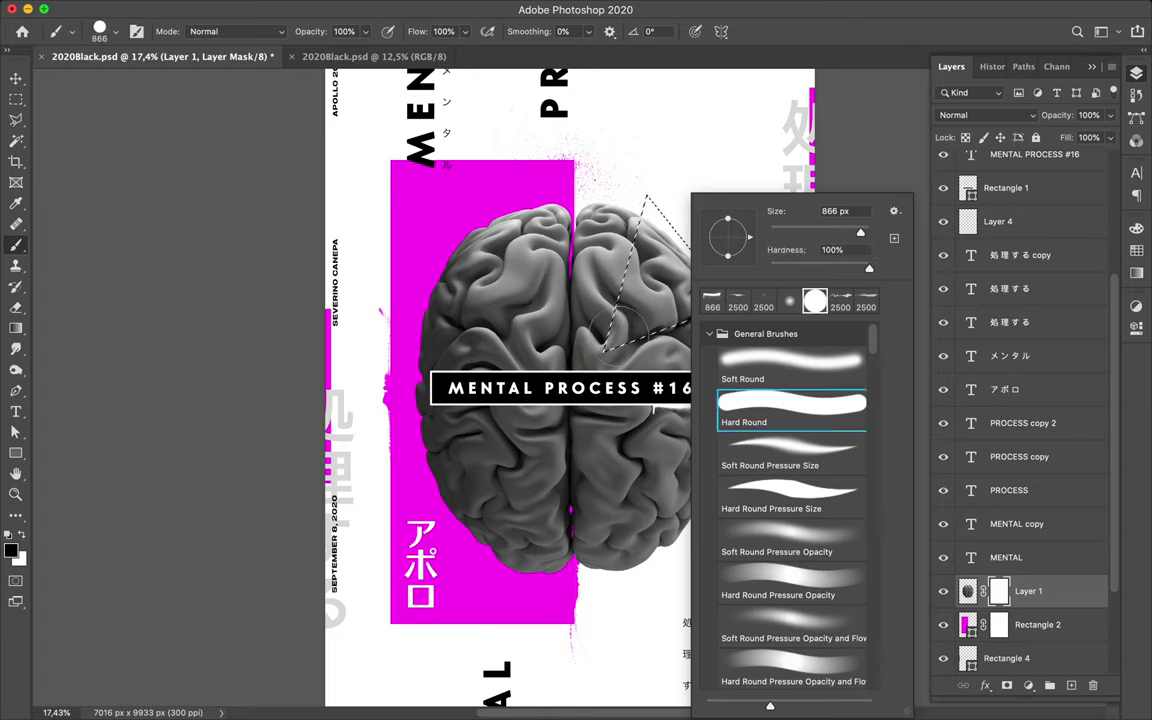
key(Return)
mouse_move(640, 270)
mouse_down()
mouse_move(655, 258)
mouse_move(714, 276)
mouse_move(580, 173)
mouse_move(575, 205)
mouse_move(697, 233)
mouse_move(595, 225)
mouse_move(640, 265)
mouse_move(671, 318)
mouse_up()
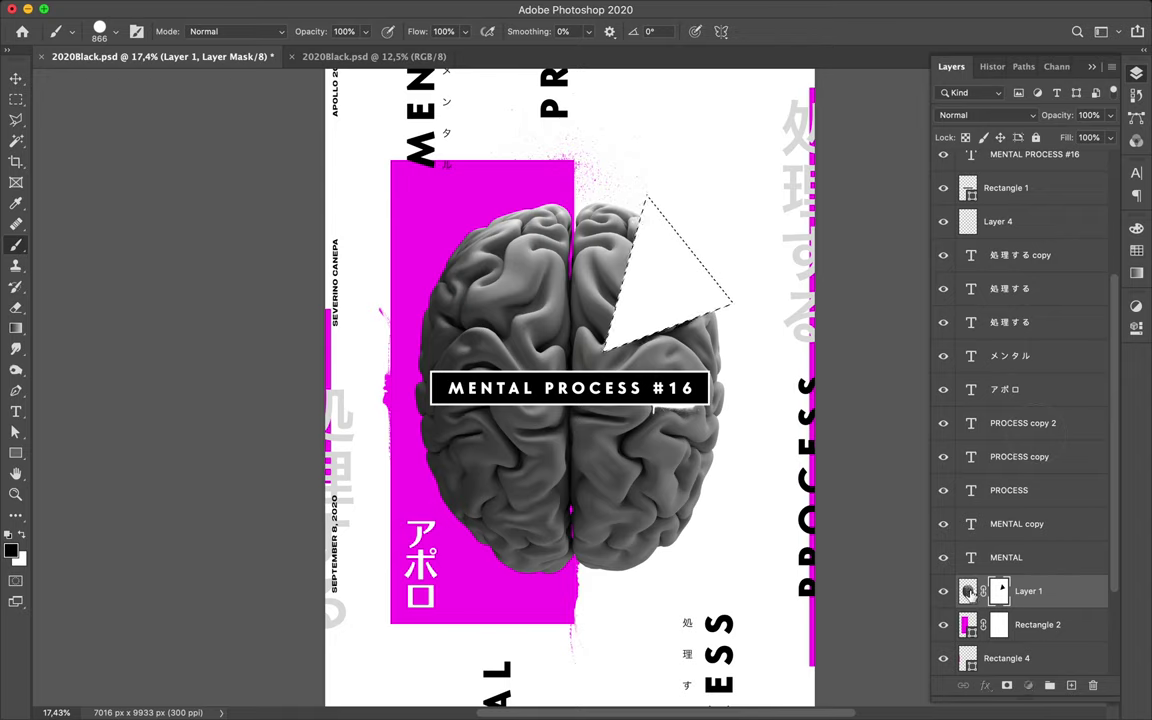
Copy the selected brain wedge from Layer 1 to a new layer and move it up and outward from the cutout
click(967, 591)
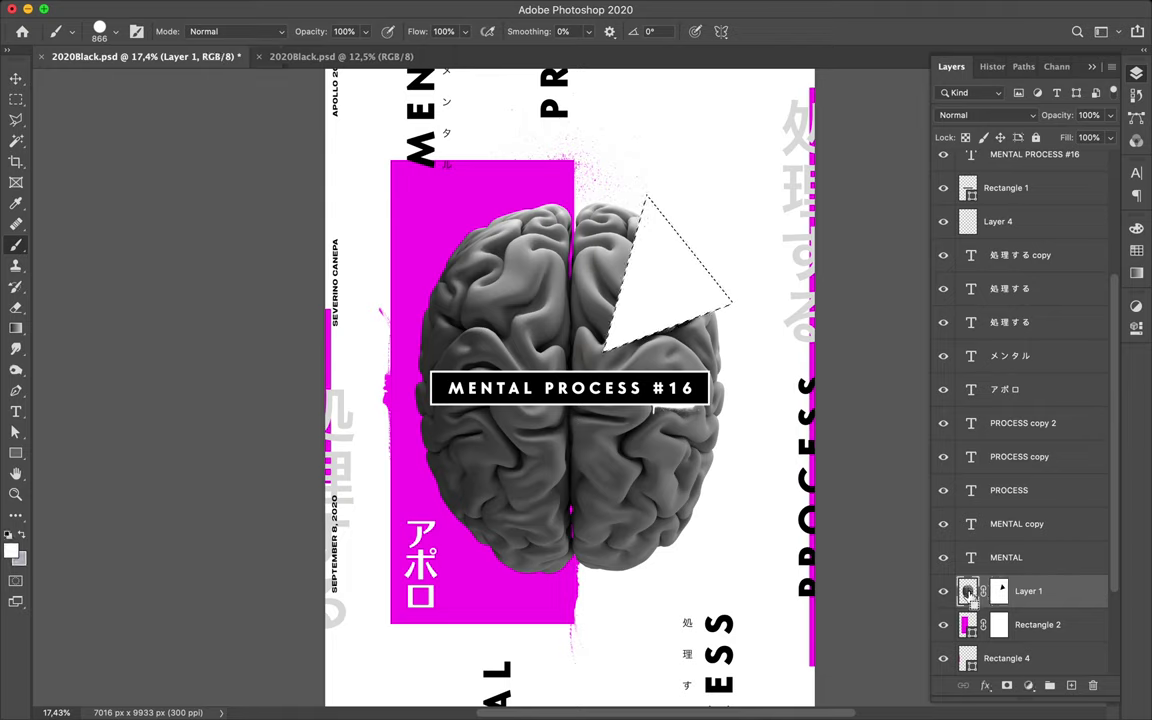
key(super+j)
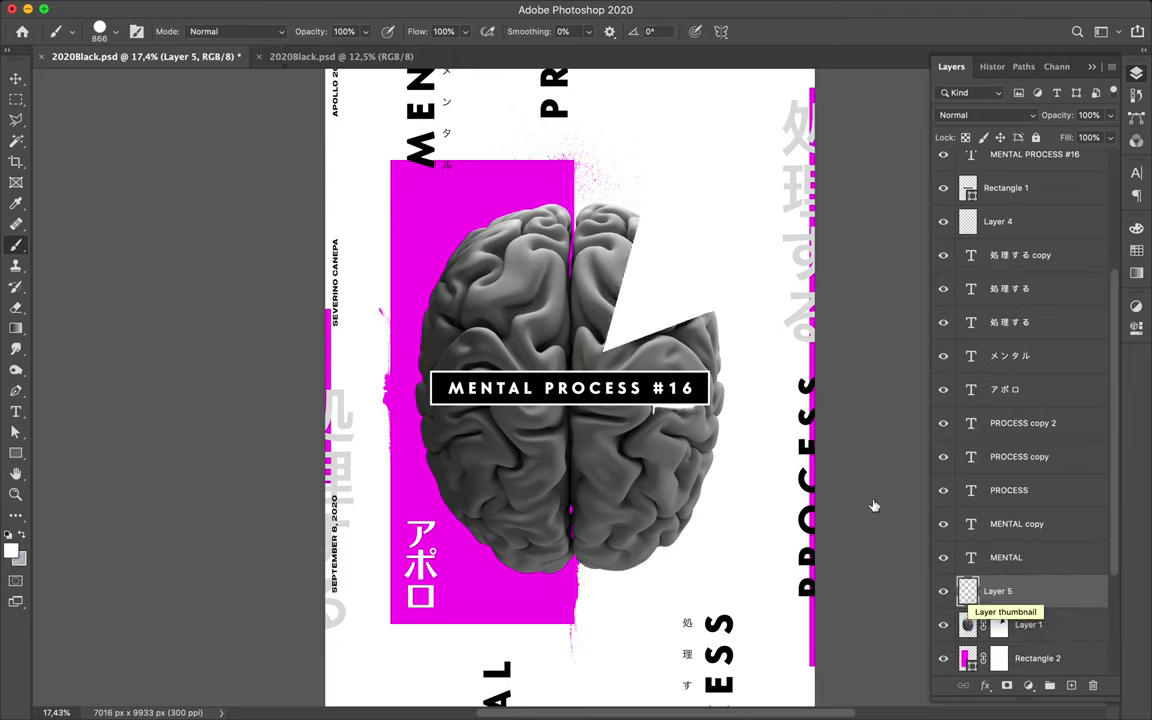
key(v)
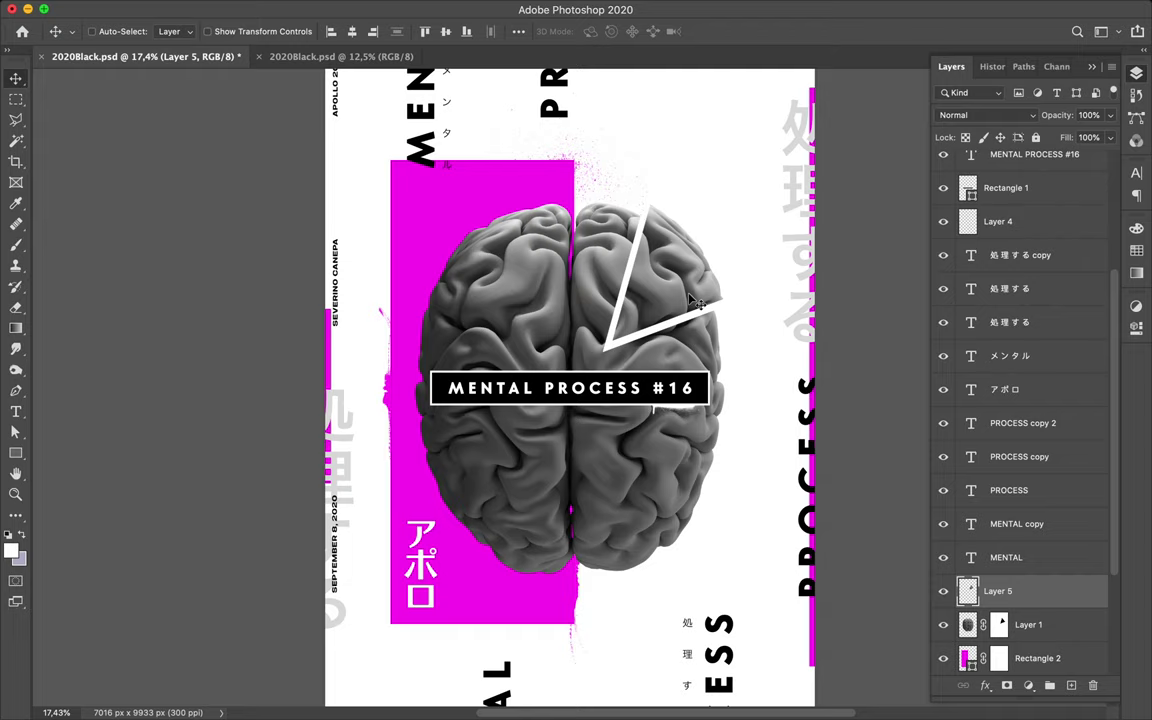
drag(688, 290, 714, 281)
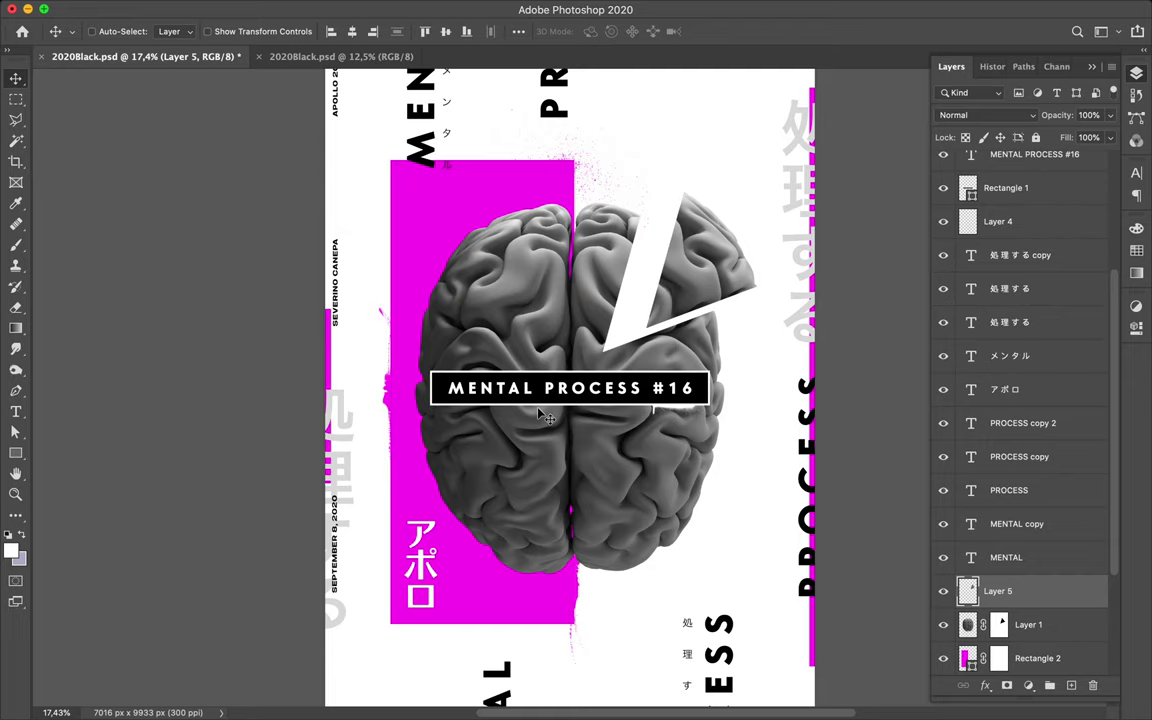
Select a smaller triangle on the brain's lower-left part and hide it with black on Layer 1's mask
key(l)
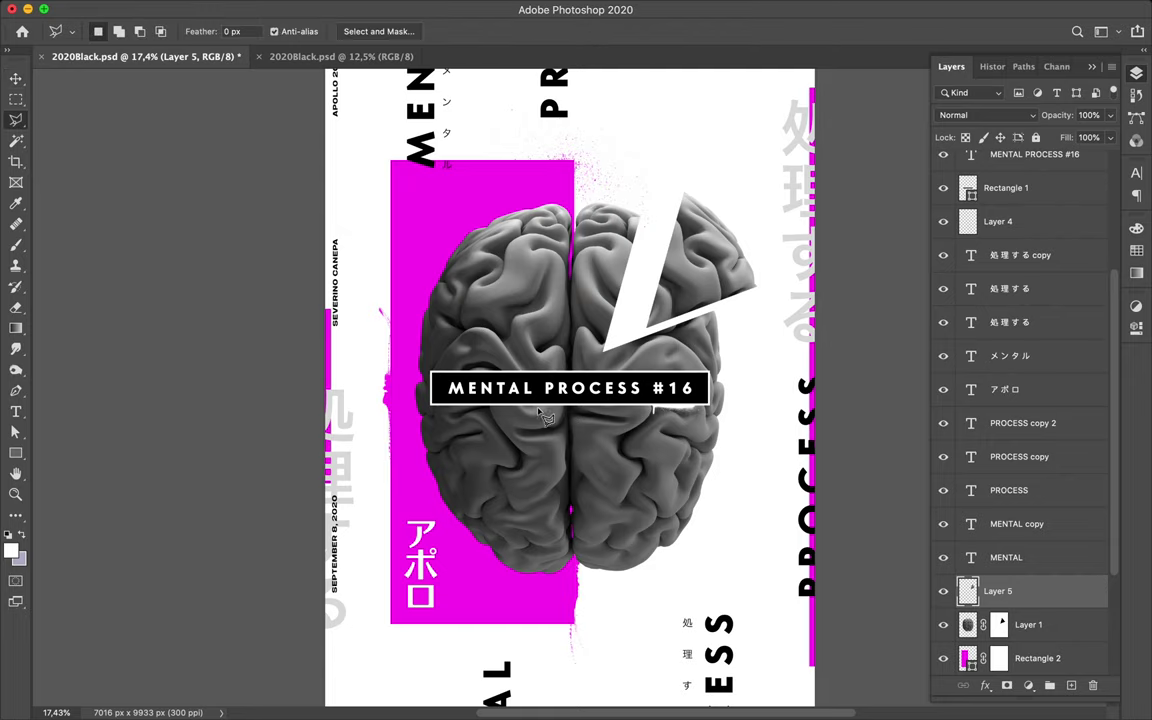
key(alt+bracketleft)
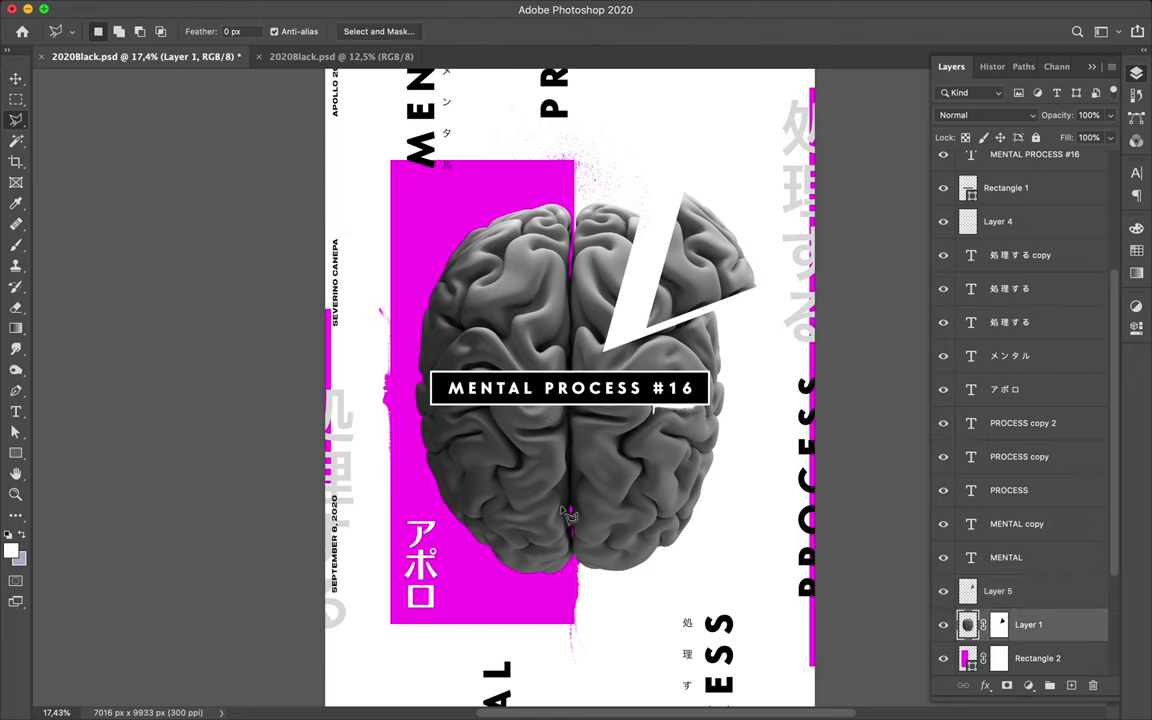
click(495, 466)
click(495, 467)
click(1000, 626)
key(b)
key(d)
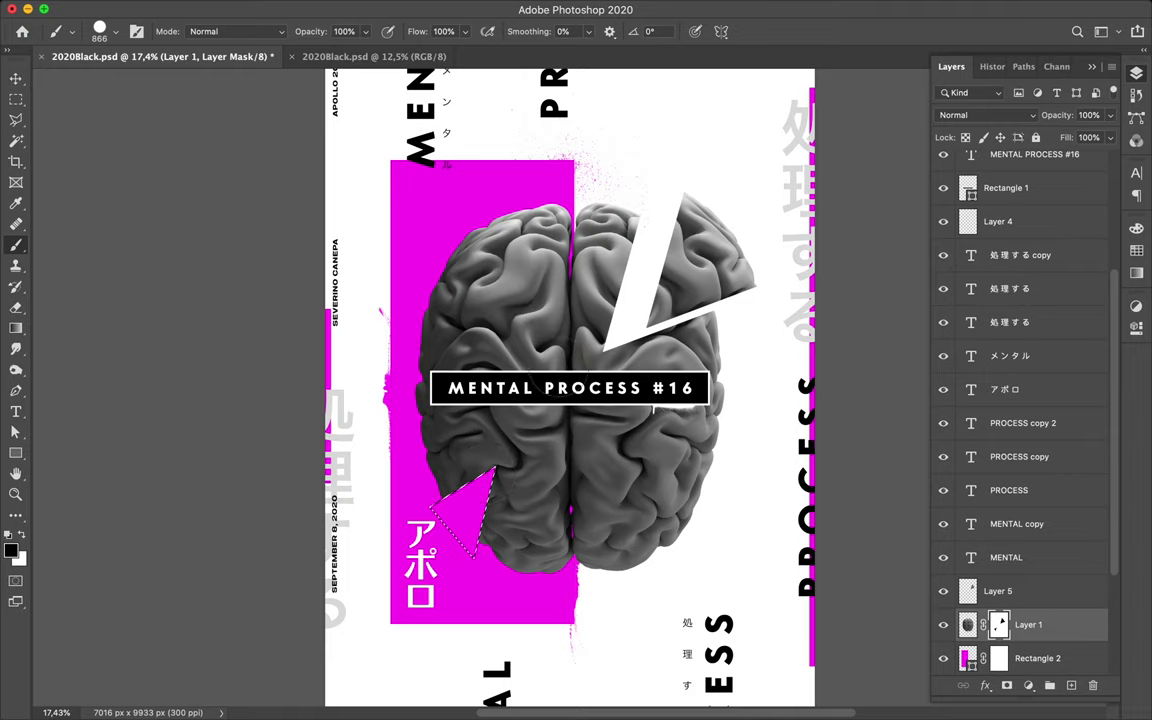
Copy the lower-left brain wedge to a new layer and move it down over the magenta rectangle's lower-left corner
key(m)
click(520, 440)
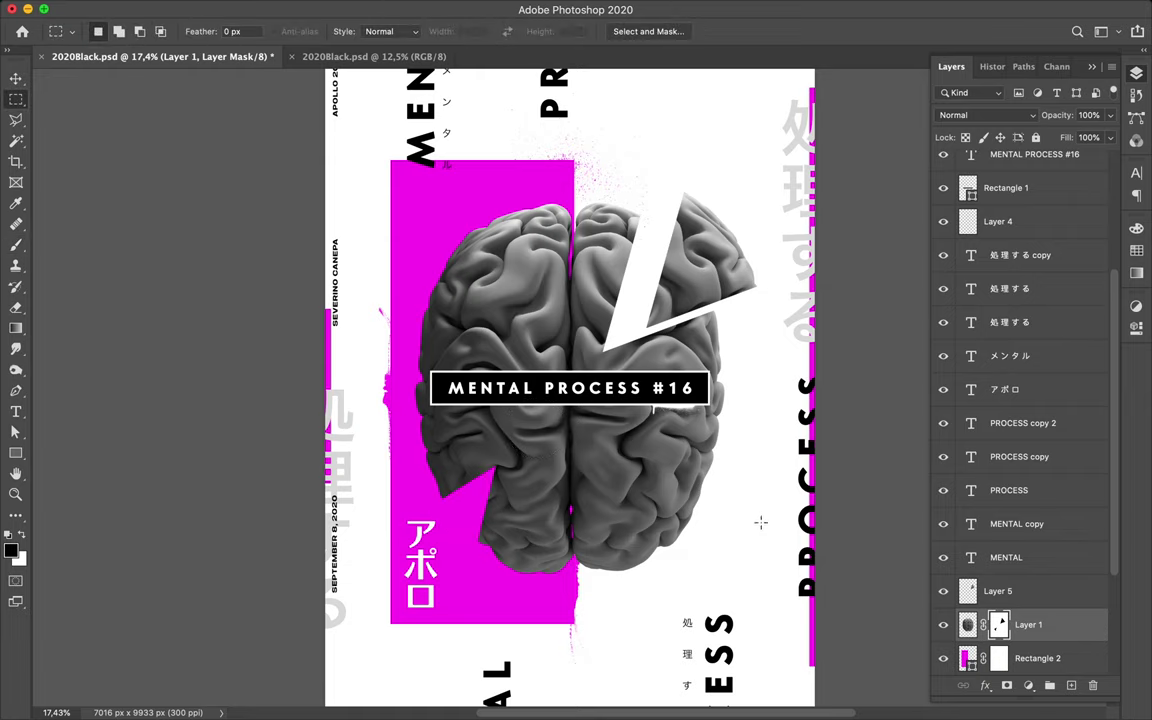
key(super+z)
click(967, 625)
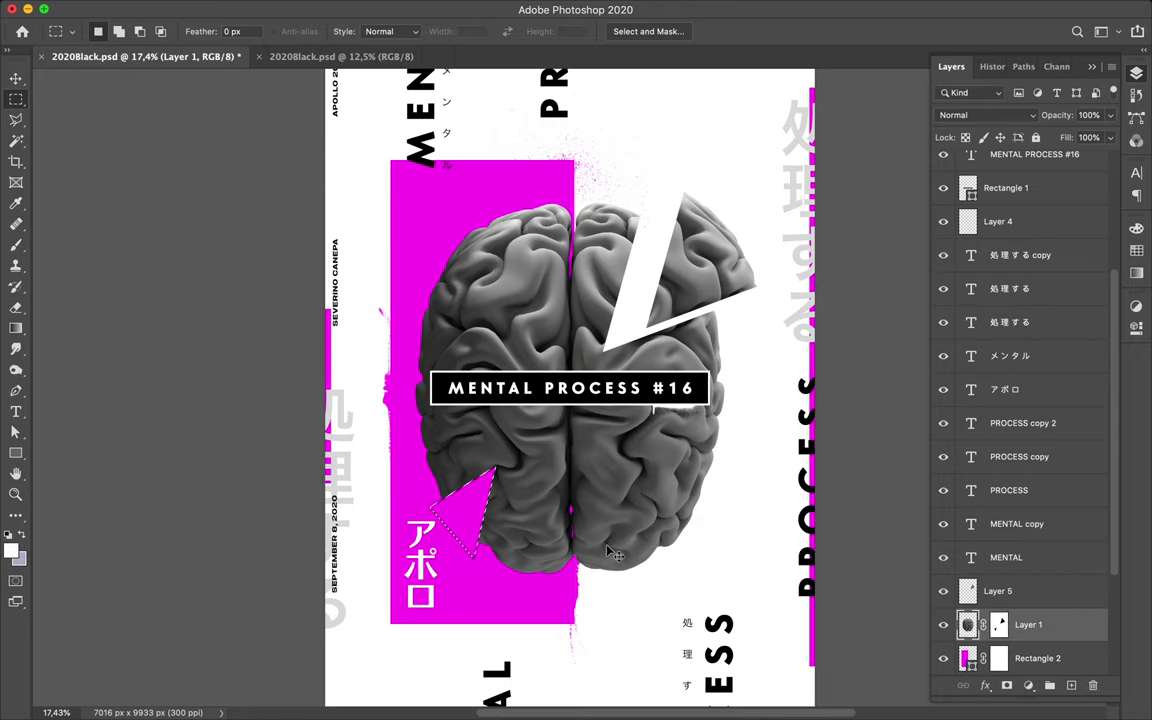
key(ctrl+j)
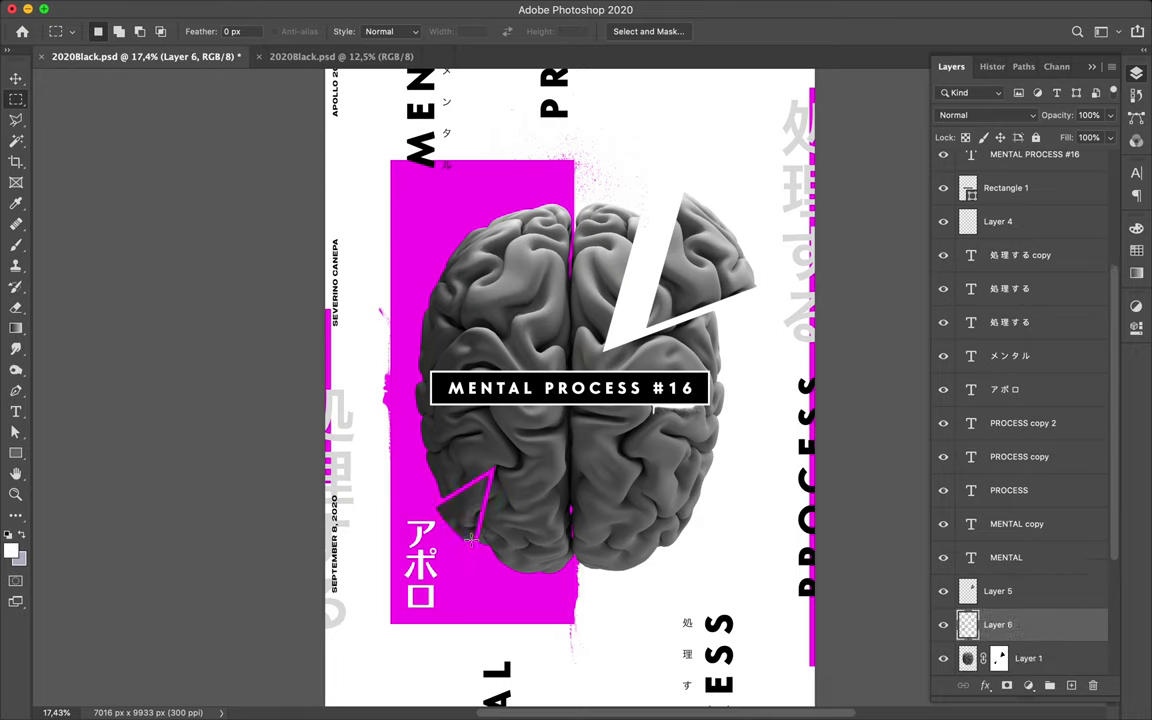
key(v)
drag(495, 485, 403, 617)
Place the wedge's Layer 6 beneath Rectangle 2 and shift the wedge slightly further down and left
scroll(1020, 456, down, 6)
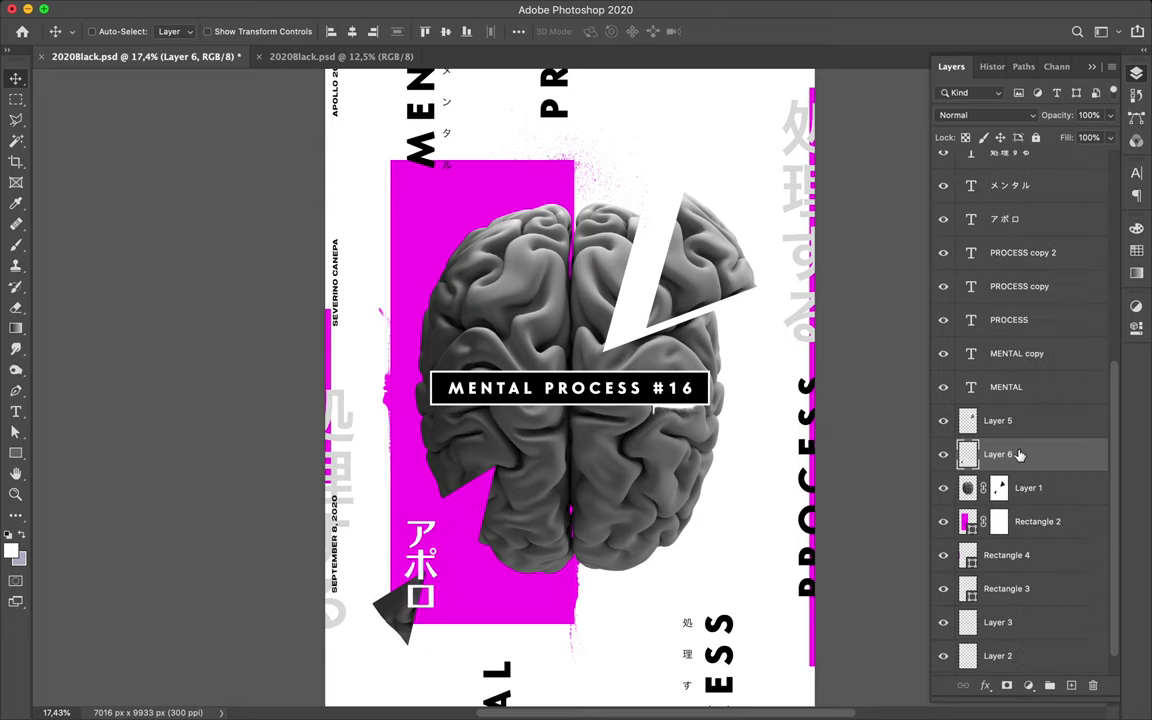
drag(1031, 427, 1033, 508)
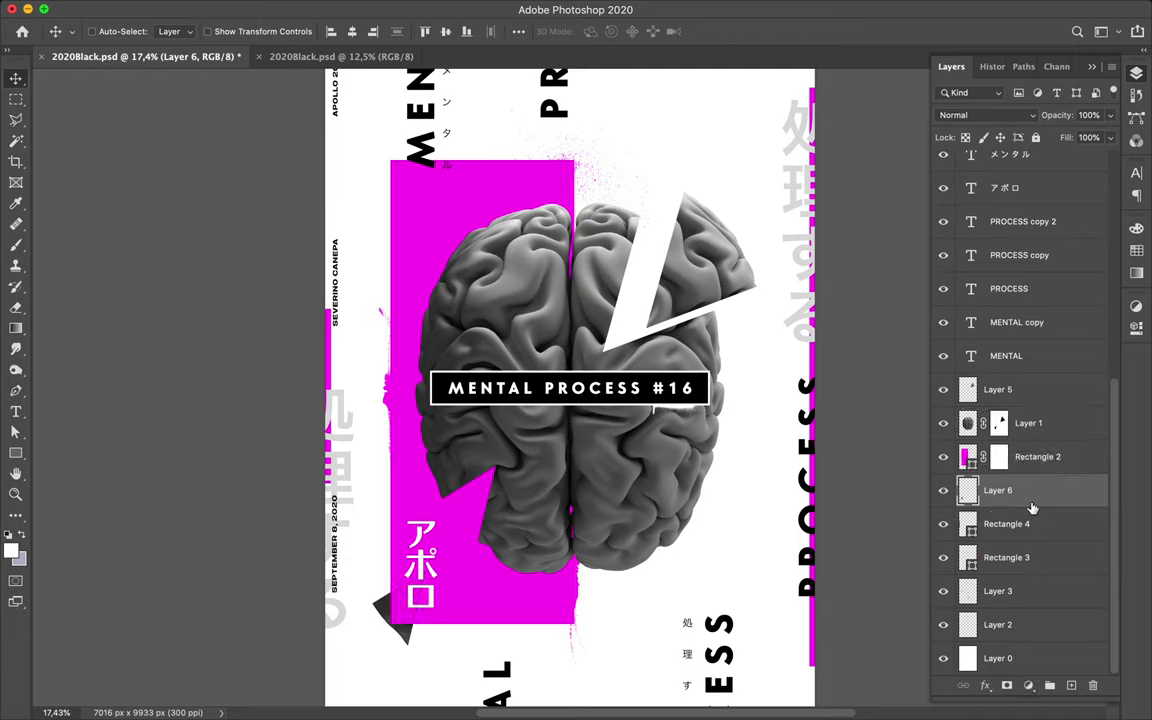
drag(419, 636, 403, 651)
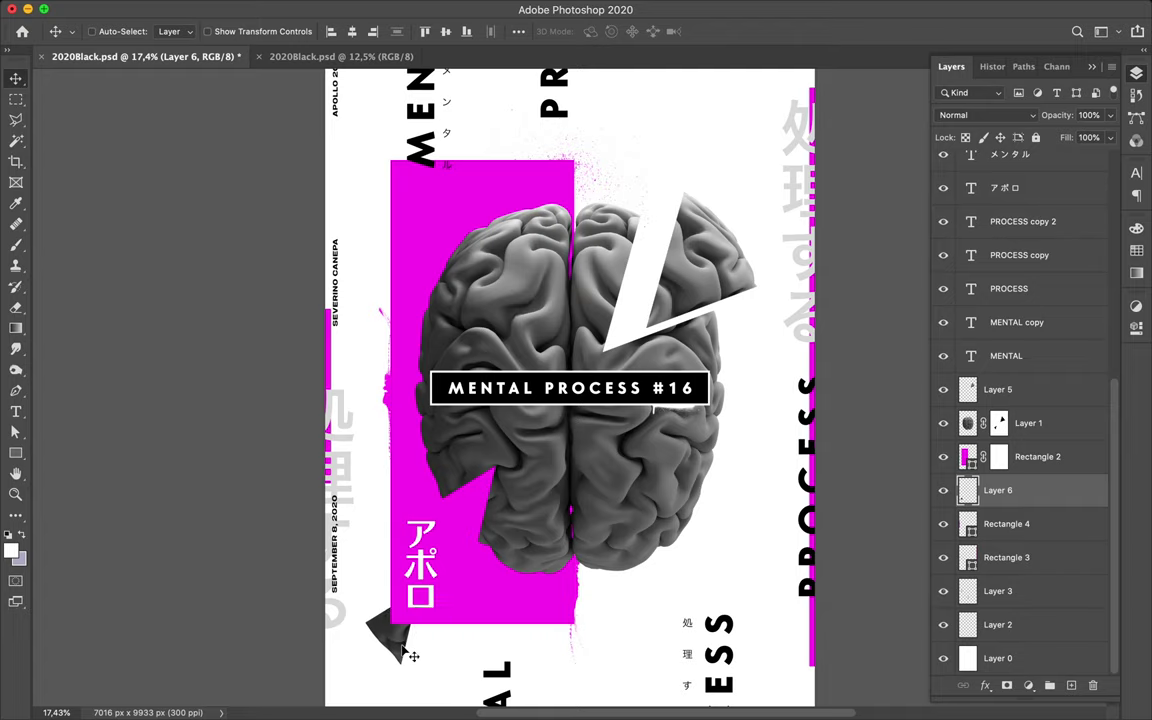
Align the アポロ and MENTAL texts to the selection by their horizontal centers and save the document
key(super)
drag(432, 603, 430, 604)
shift+super+click(432, 140)
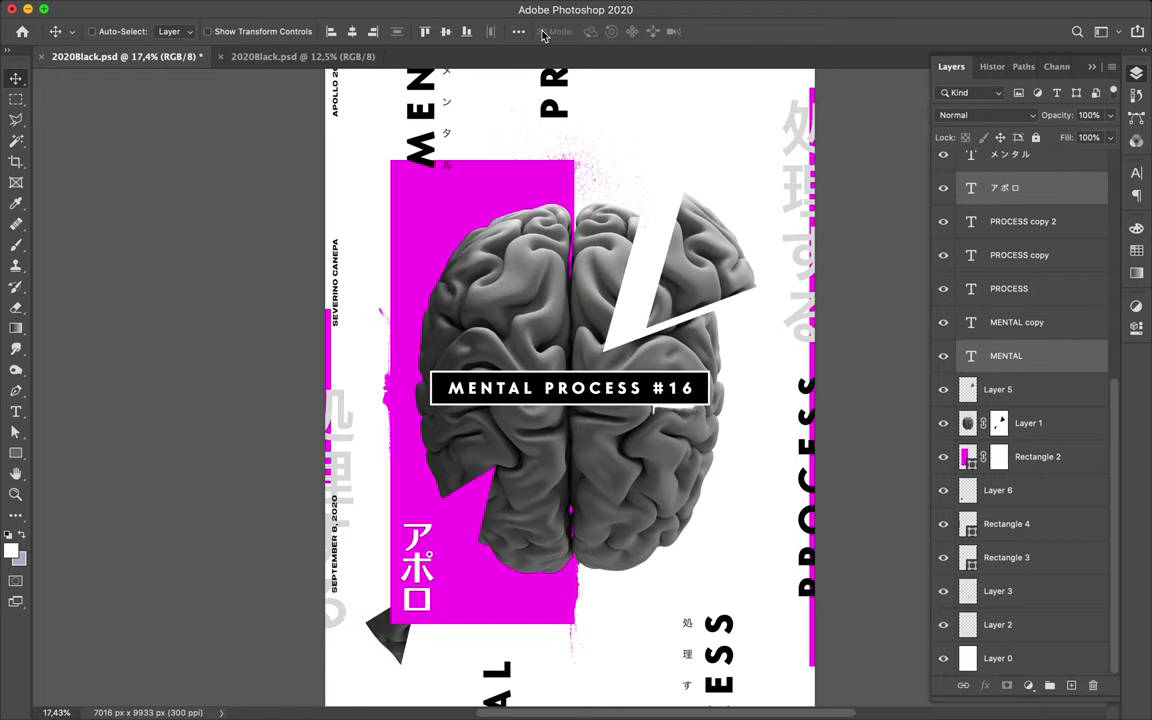
click(518, 31)
click(588, 177)
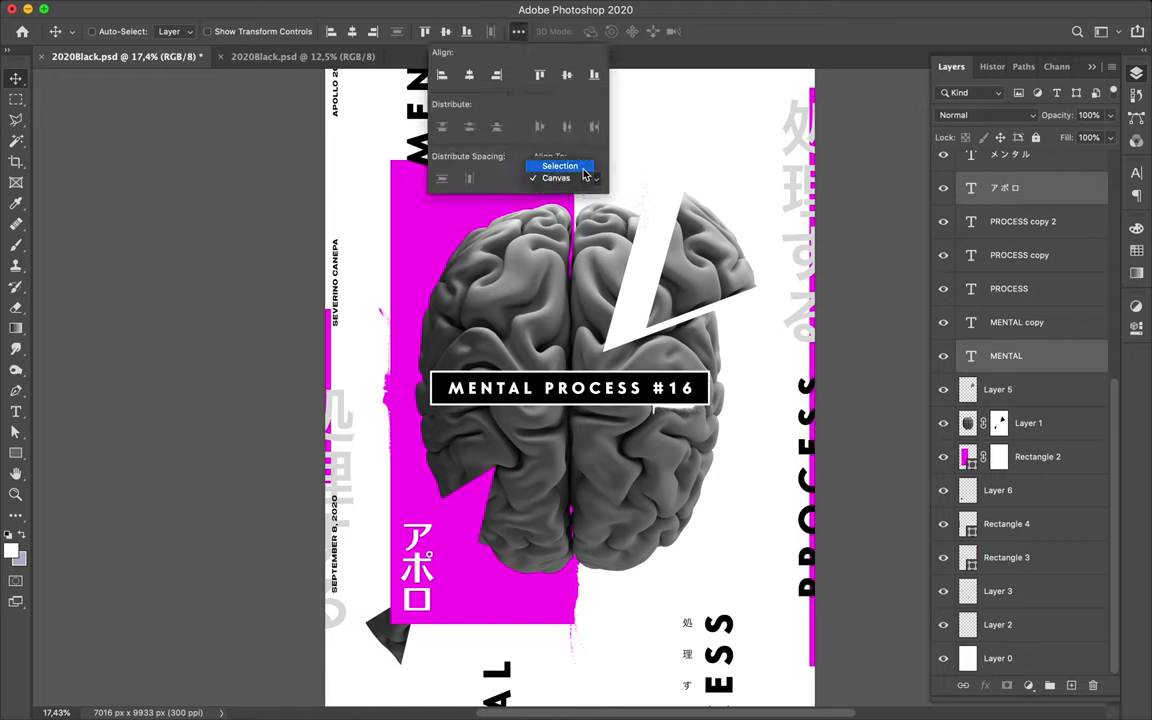
click(585, 161)
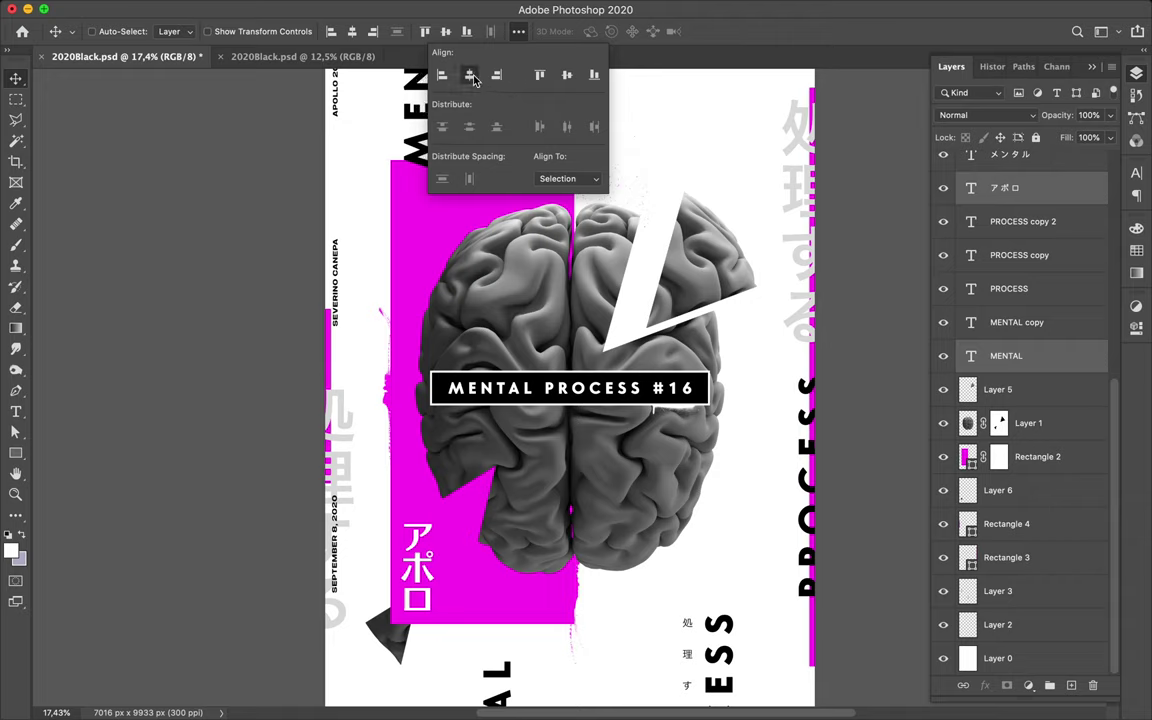
click(408, 177)
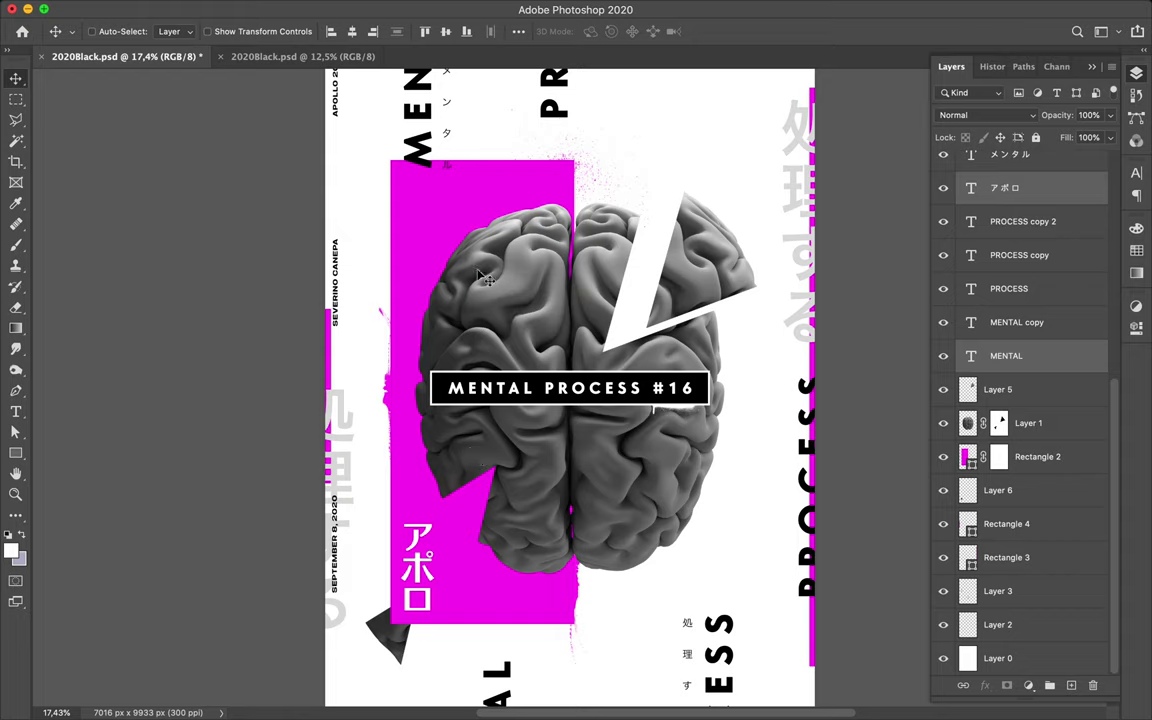
key(super)
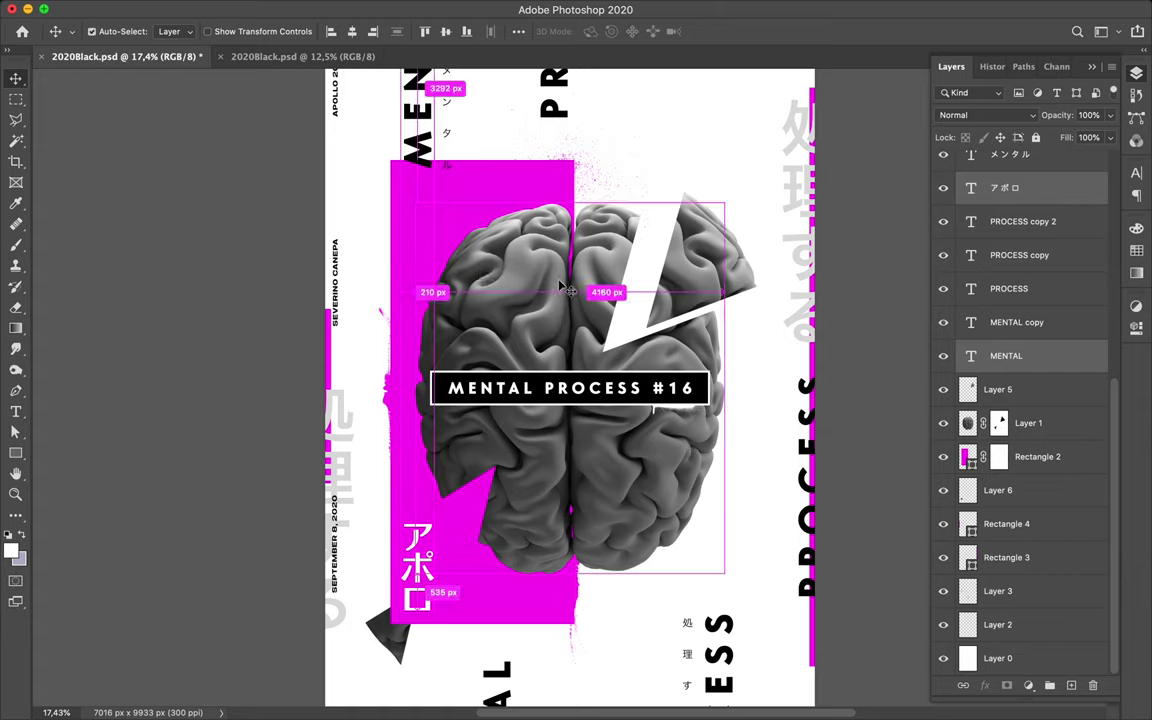
key(super+s)
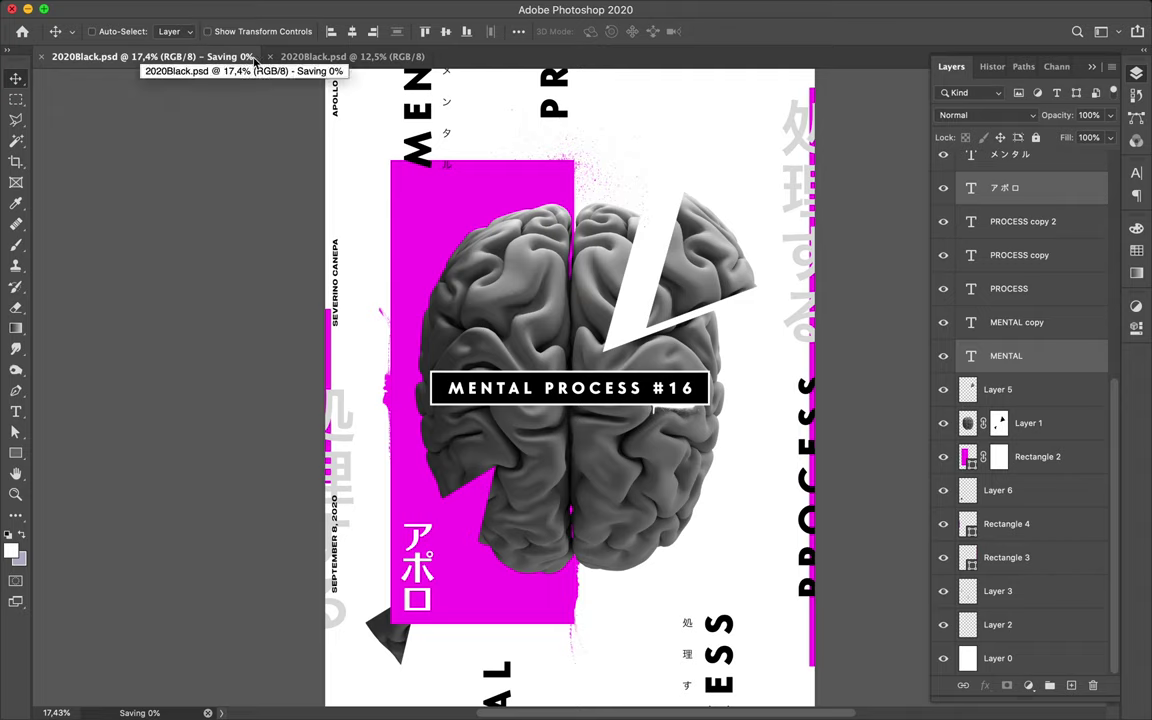
mouse_move(833, 8)
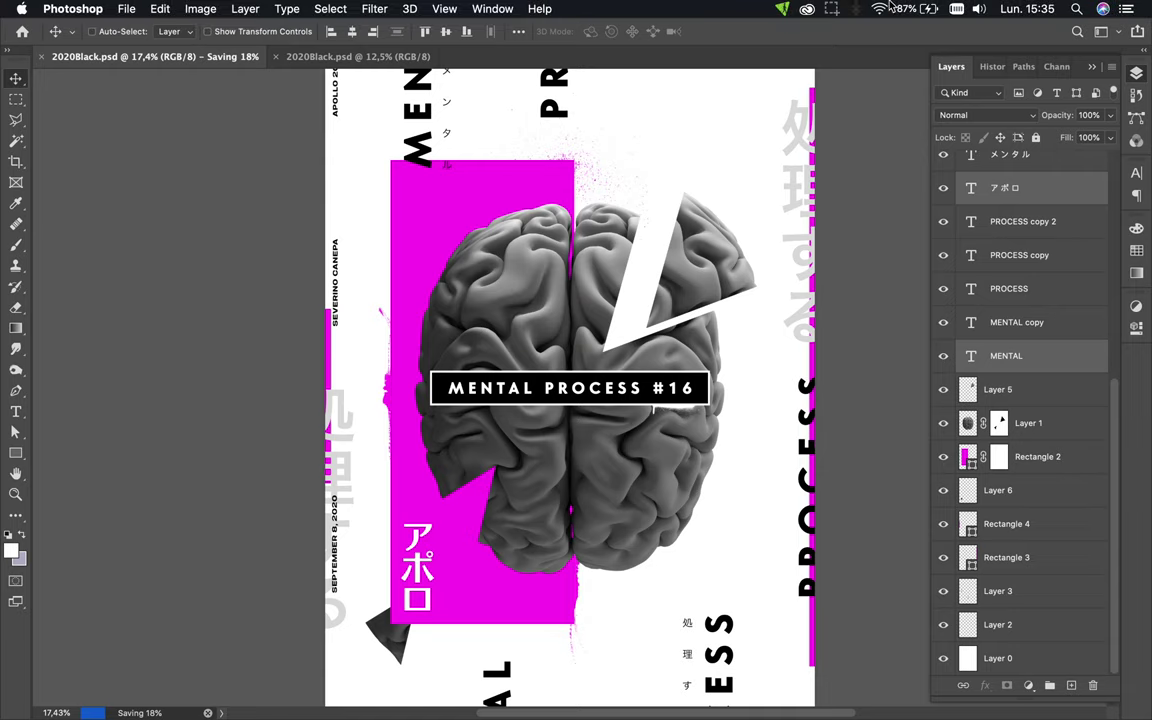
click(833, 8)
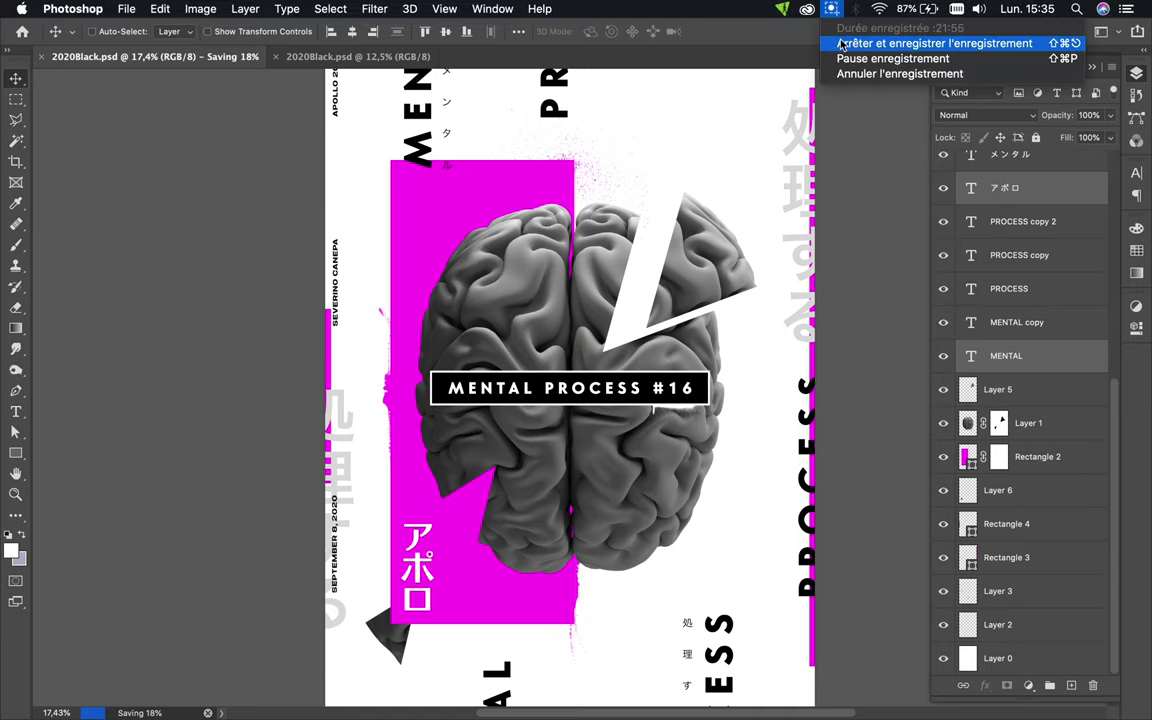
click(837, 43)
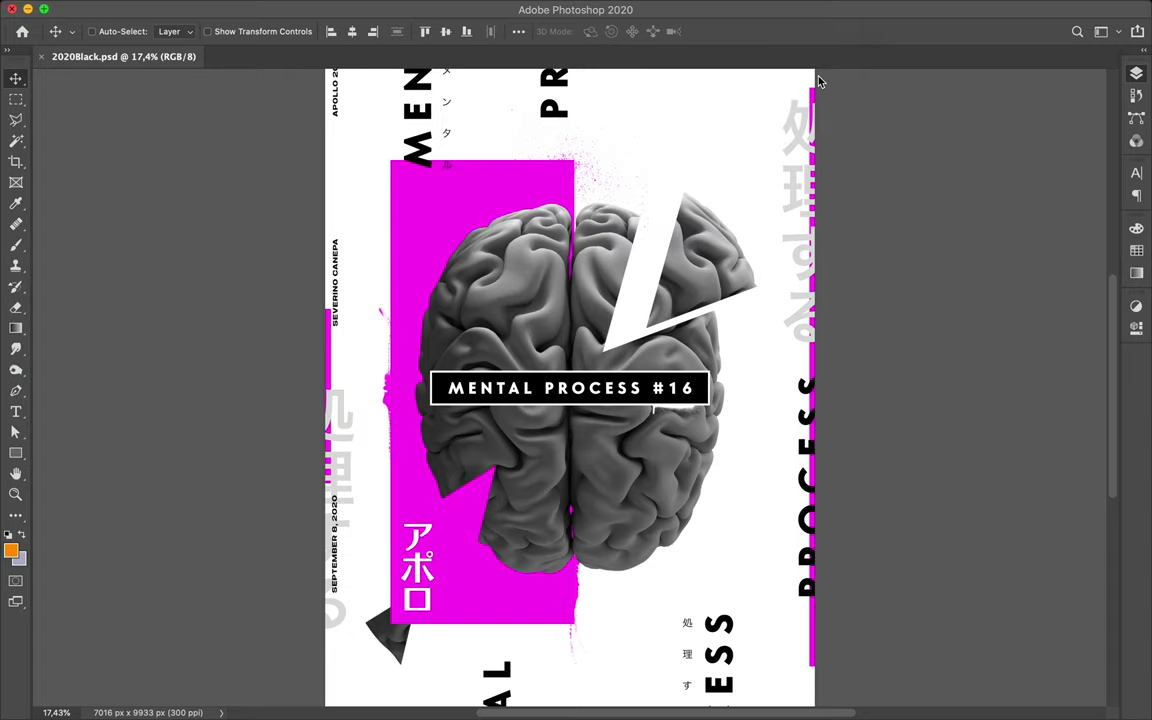
click(1136, 73)
scroll(565, 393, down, 3)
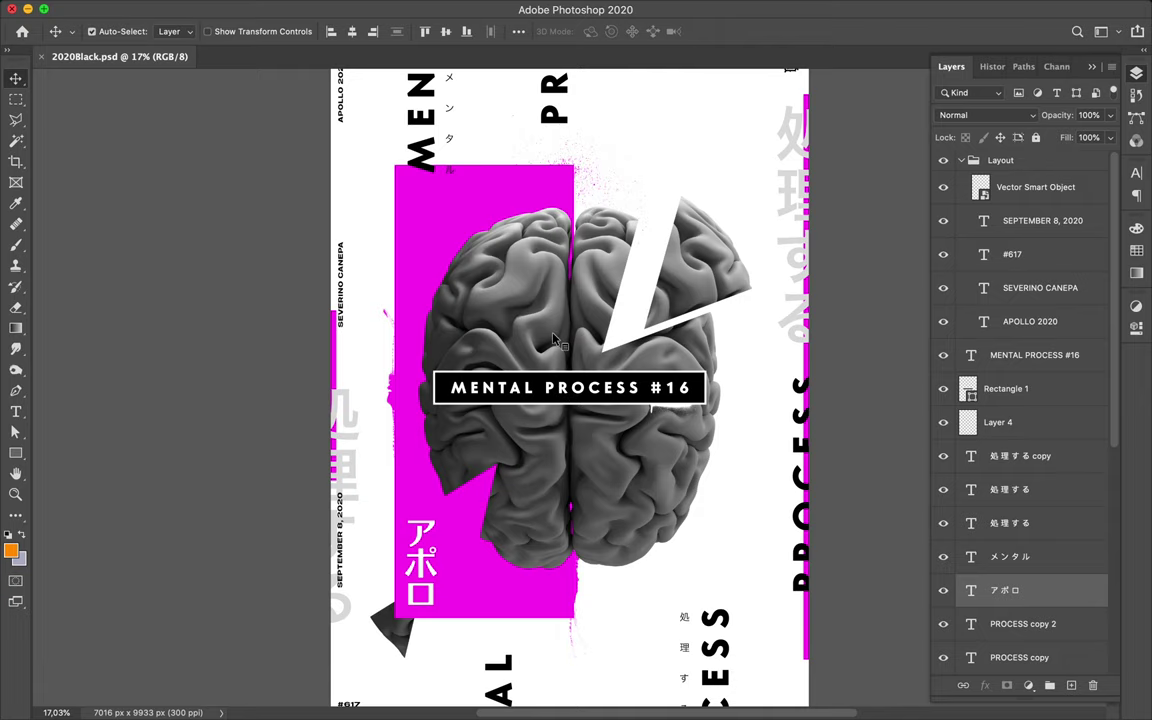
super+click(555, 340)
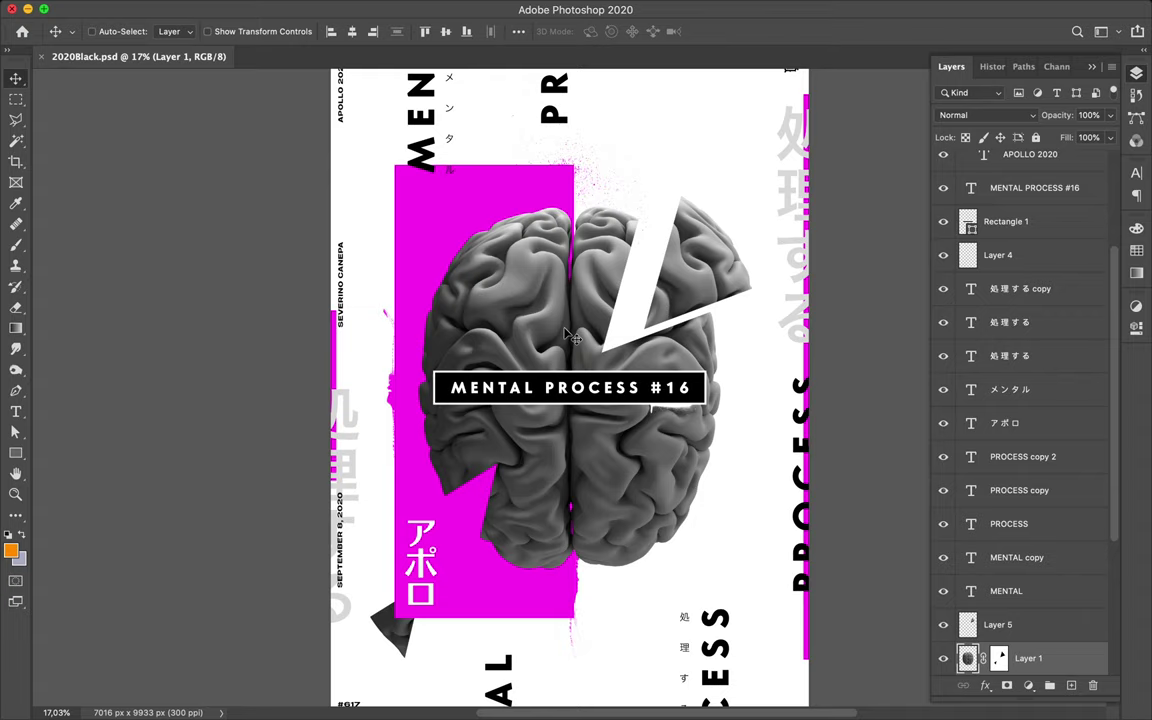
scroll(628, 310, down, 4)
scroll(628, 310, down, 1)
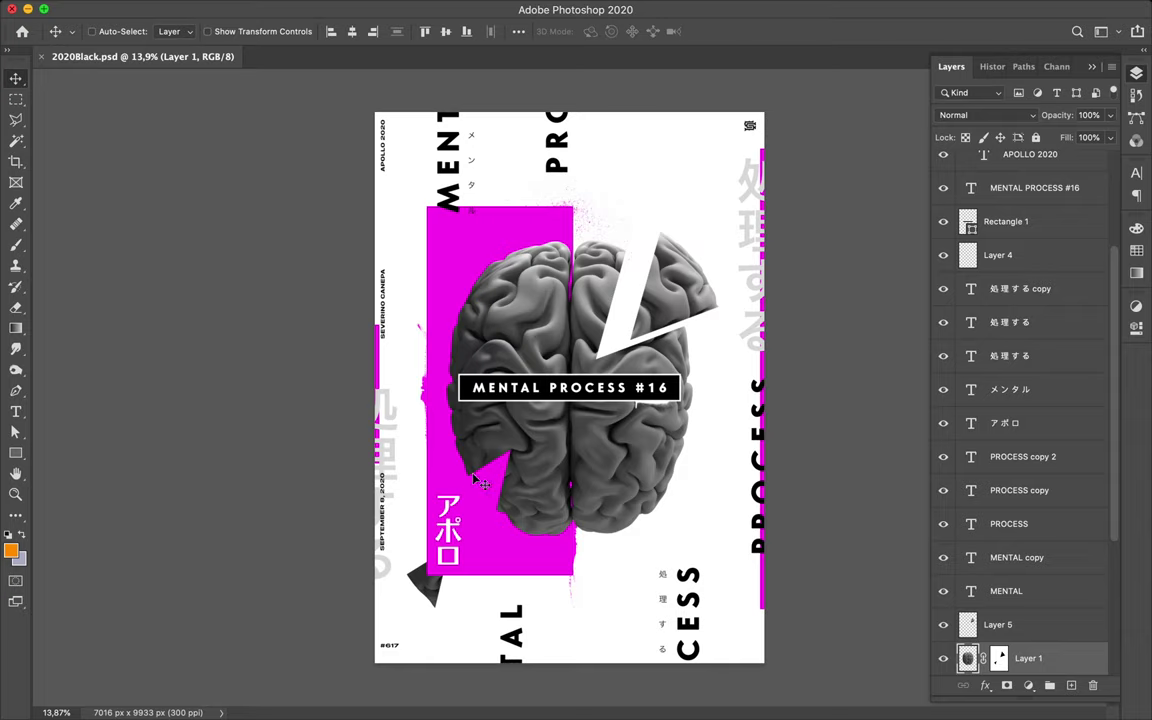
Try a magenta copy of the アポロ text over the brain's upper-left part
ctrl+click(457, 537)
drag(457, 537, 533, 300)
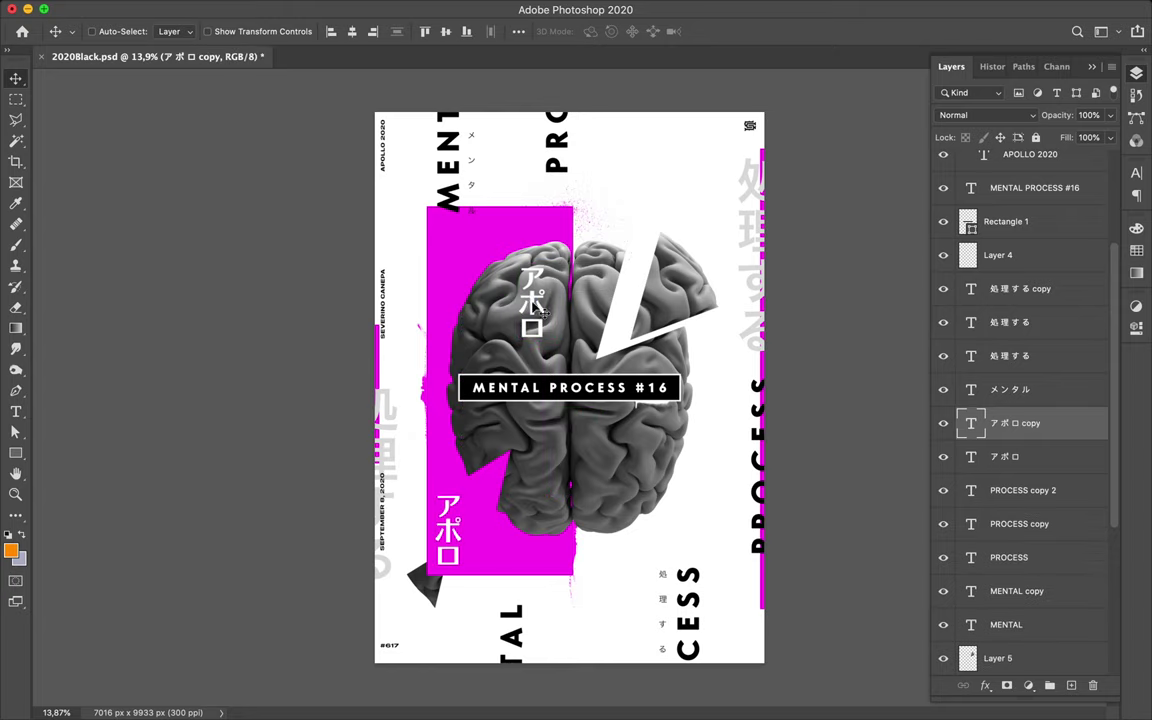
click(1136, 249)
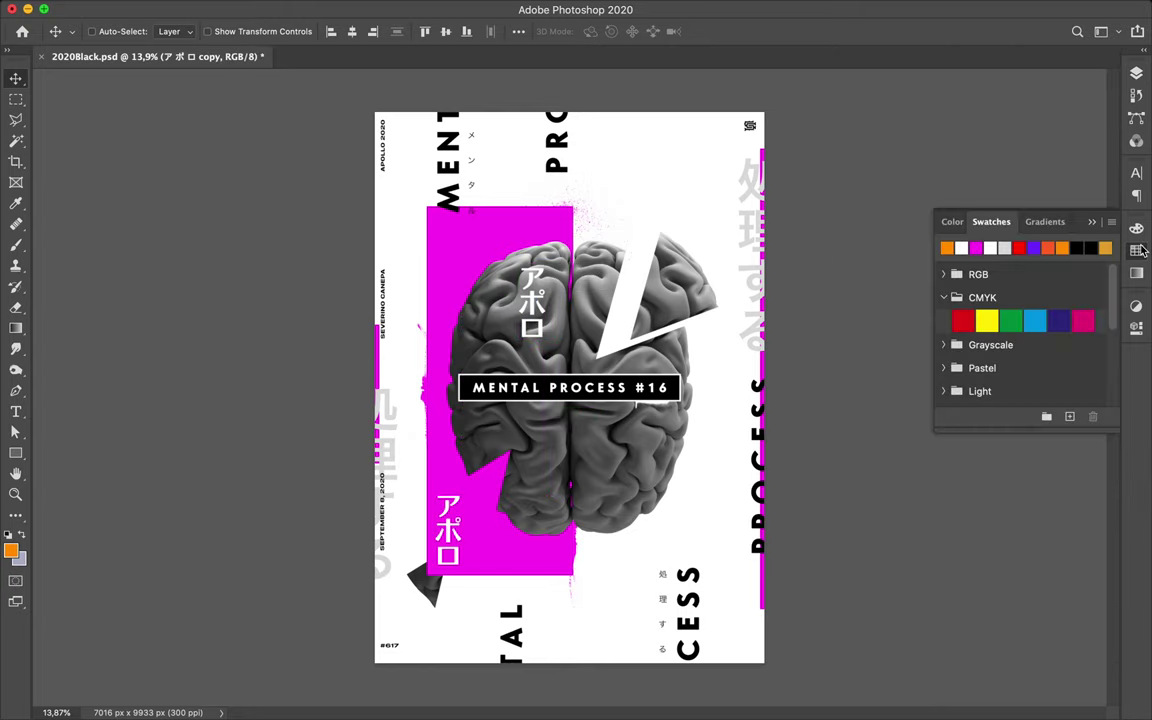
click(947, 248)
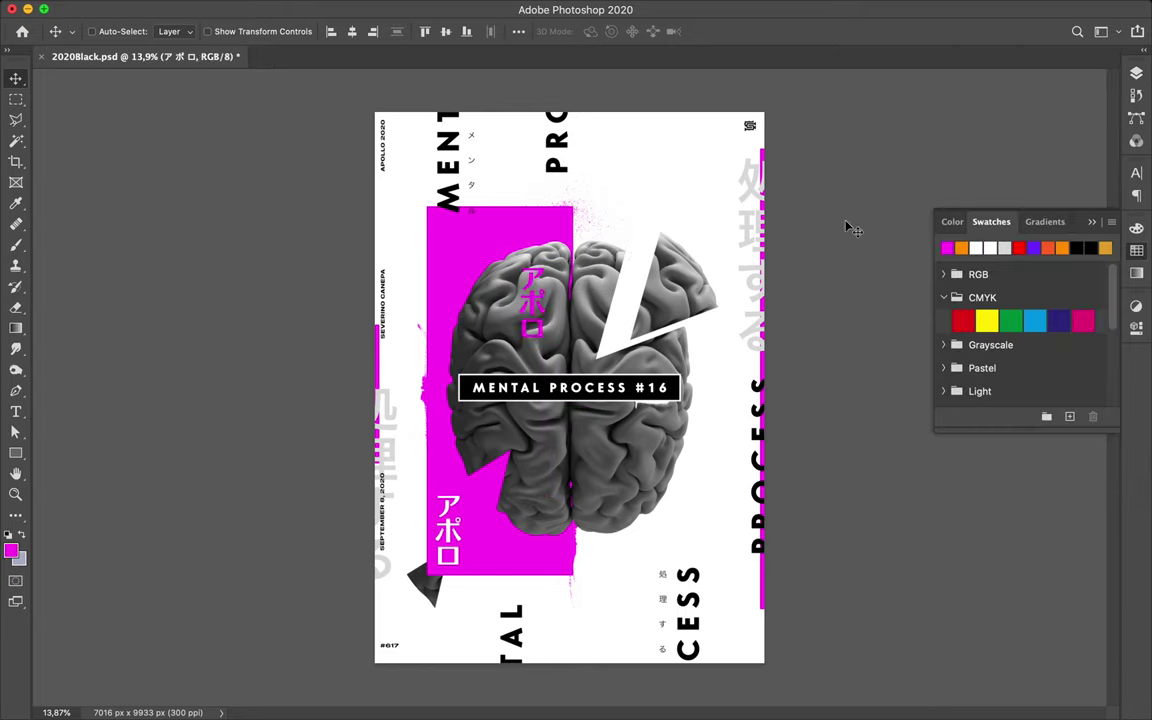
key(1)
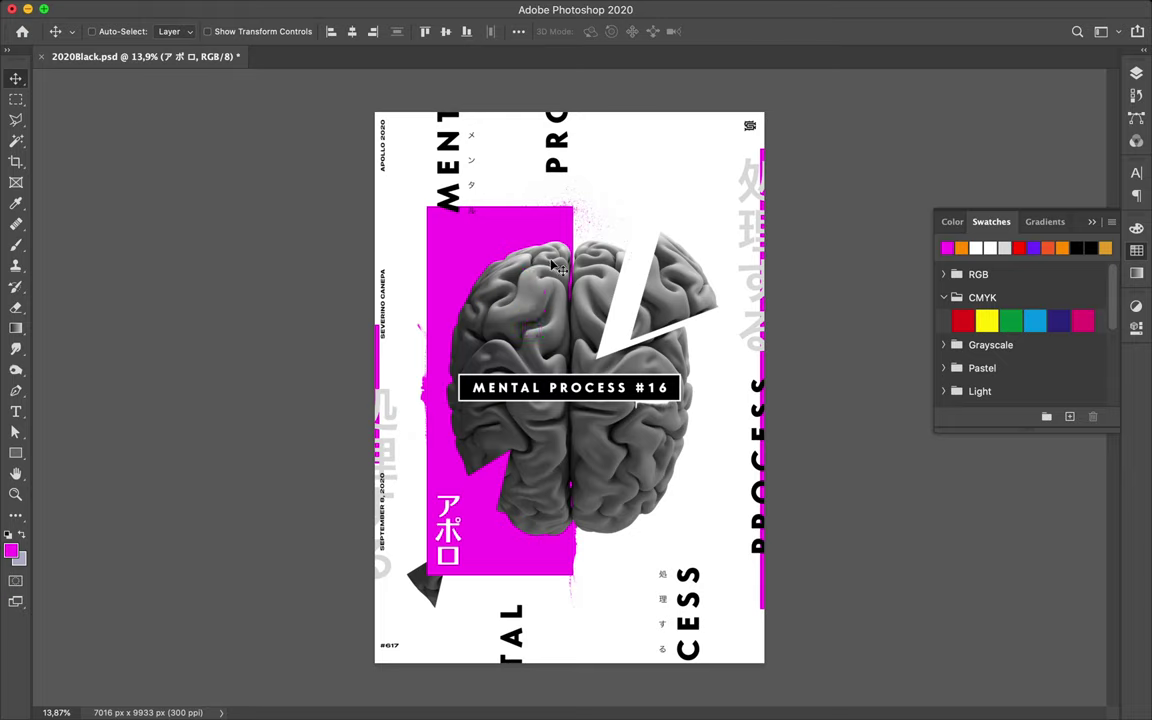
Recolor #16 and the M of MENTAL in the banner title with the magenta swatch
key(t)
double_click(645, 387)
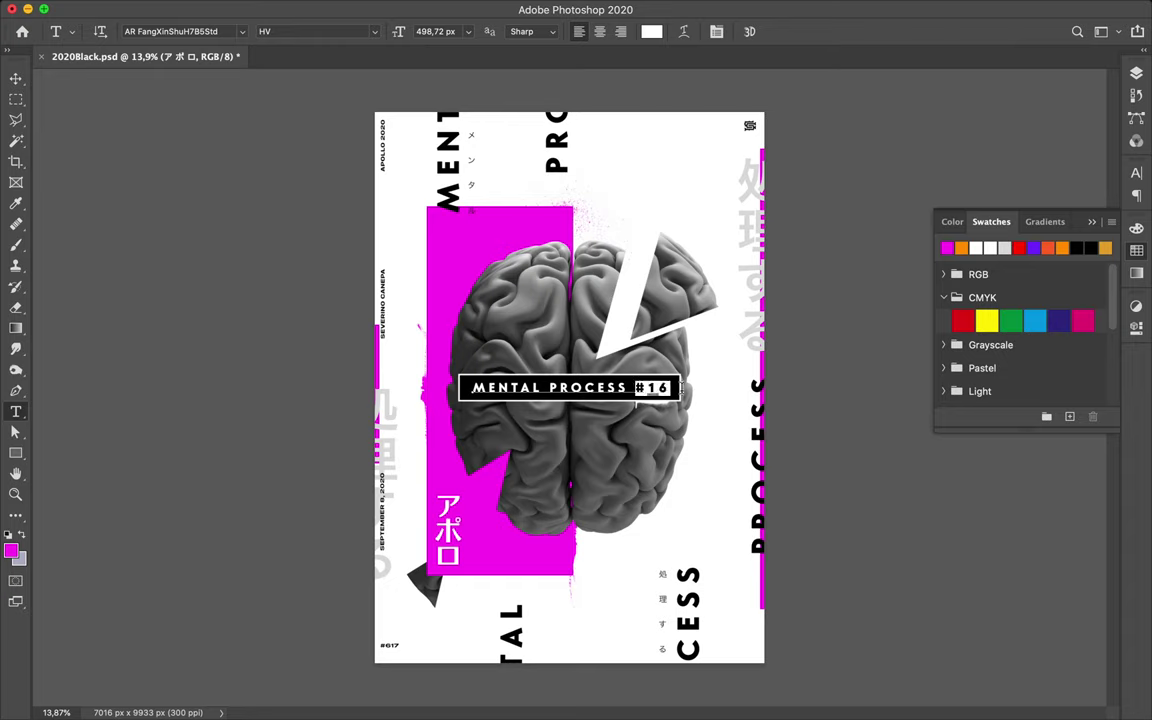
click(946, 246)
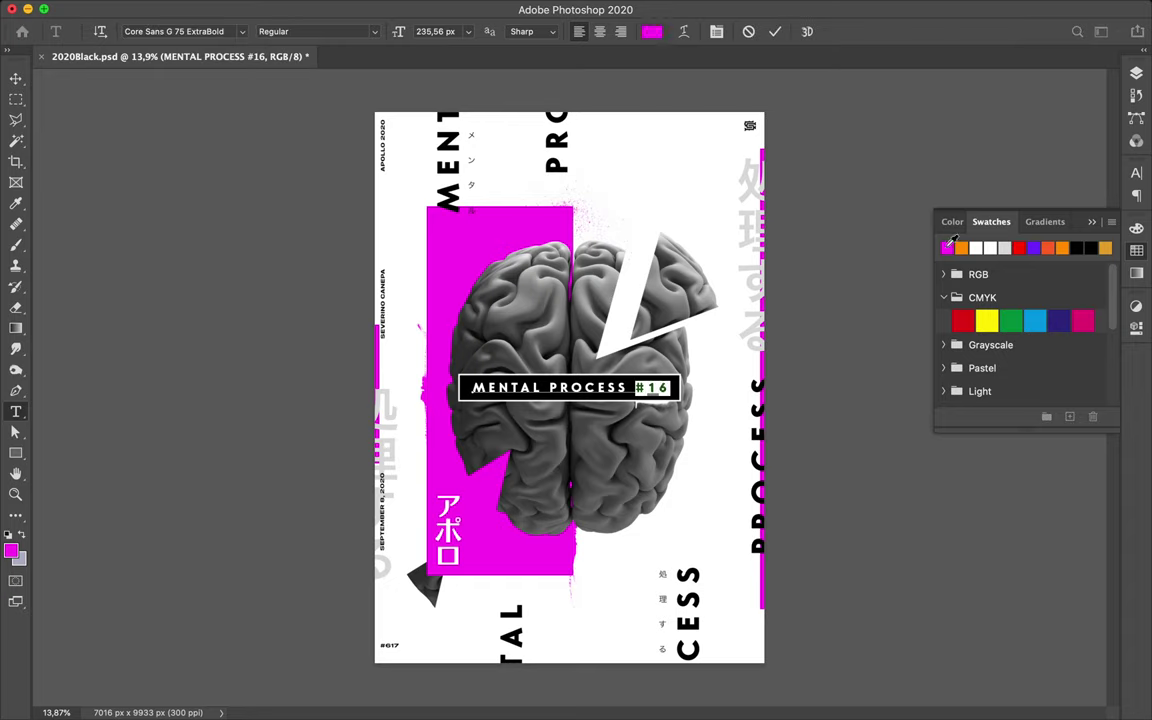
click(587, 221)
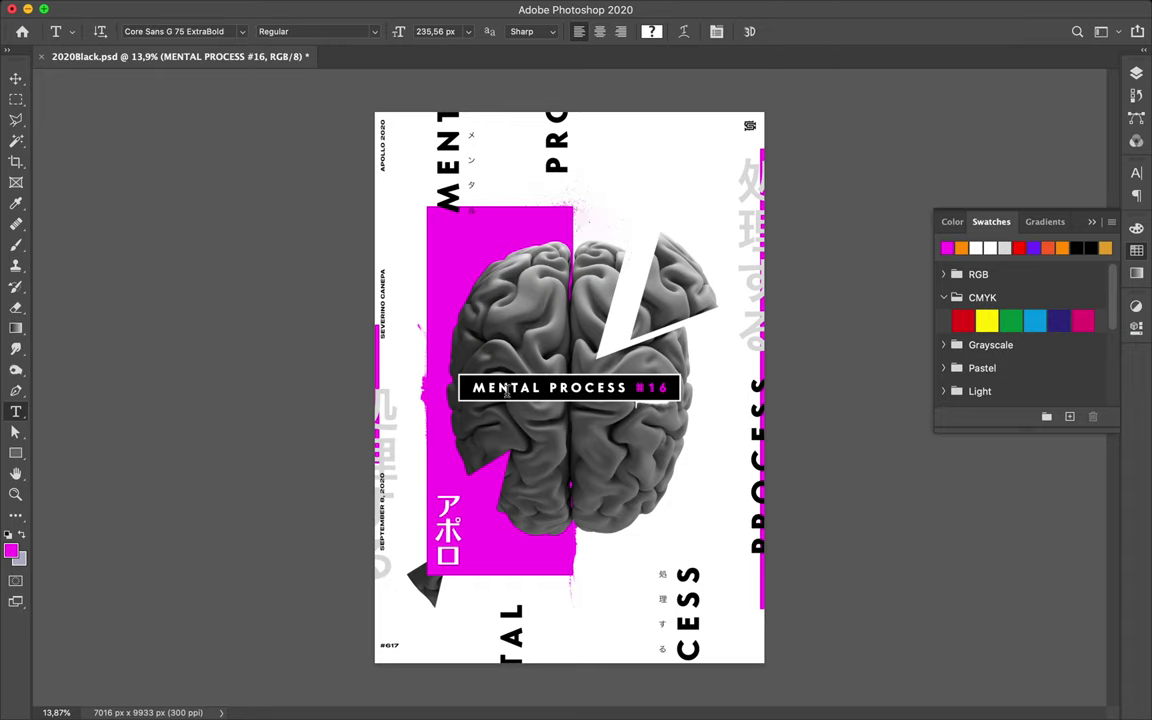
drag(472, 388, 488, 388)
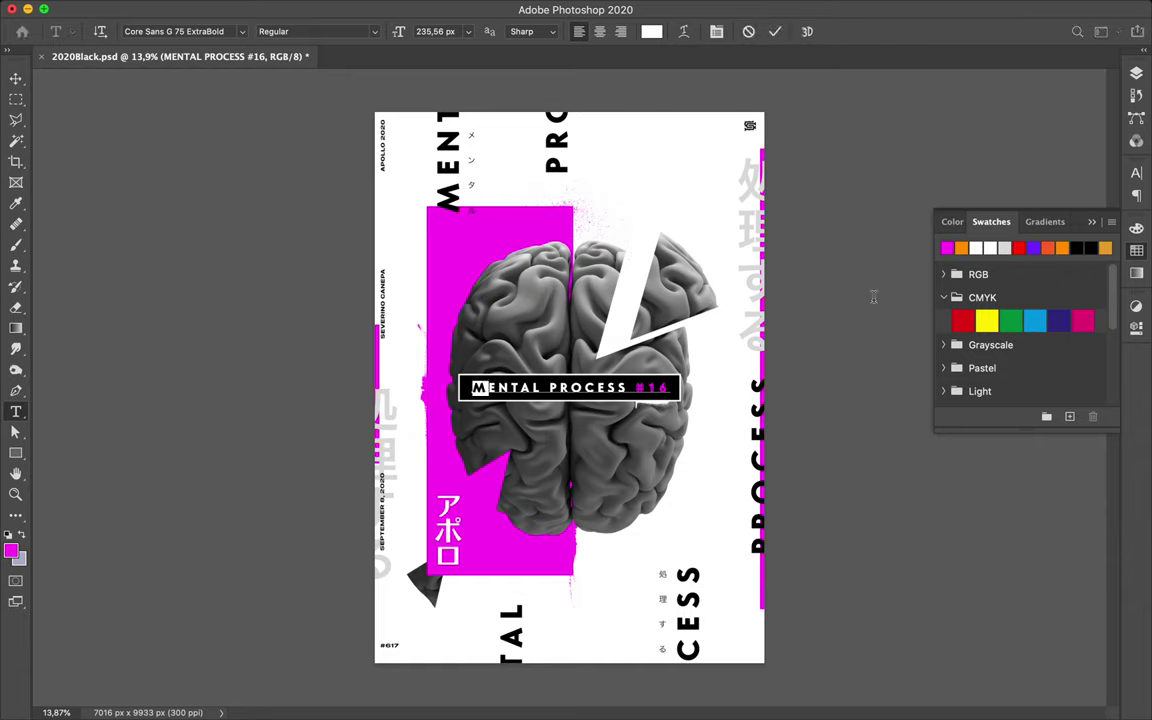
click(947, 246)
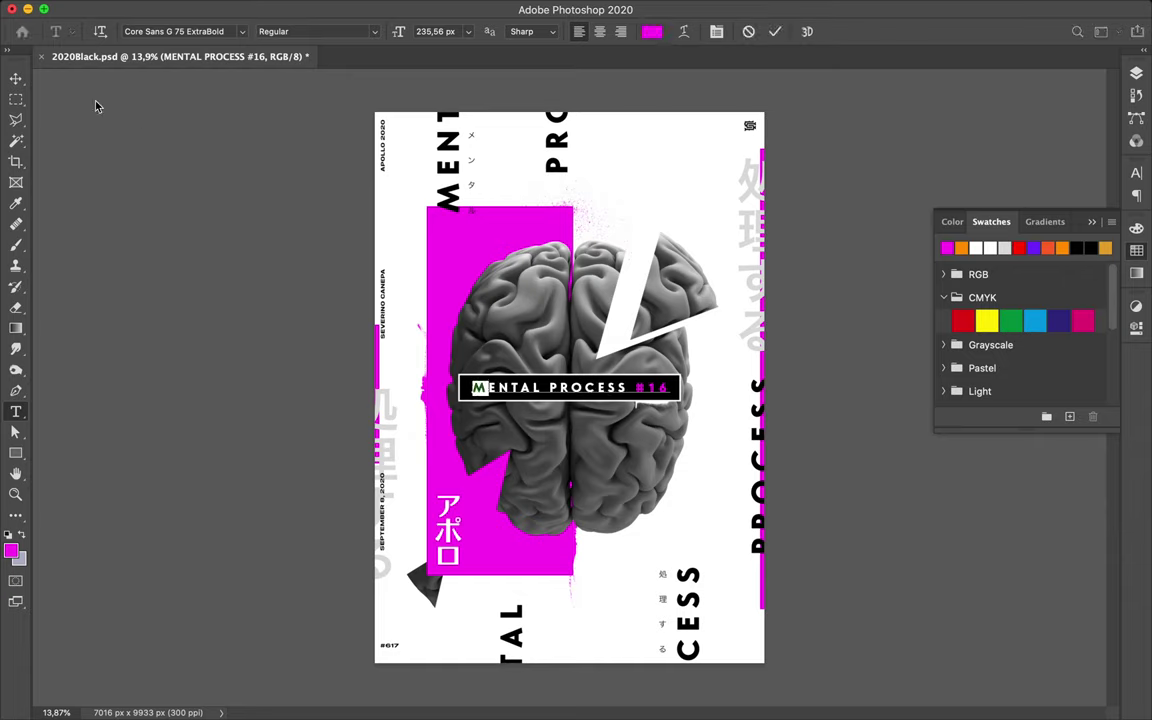
click(15, 84)
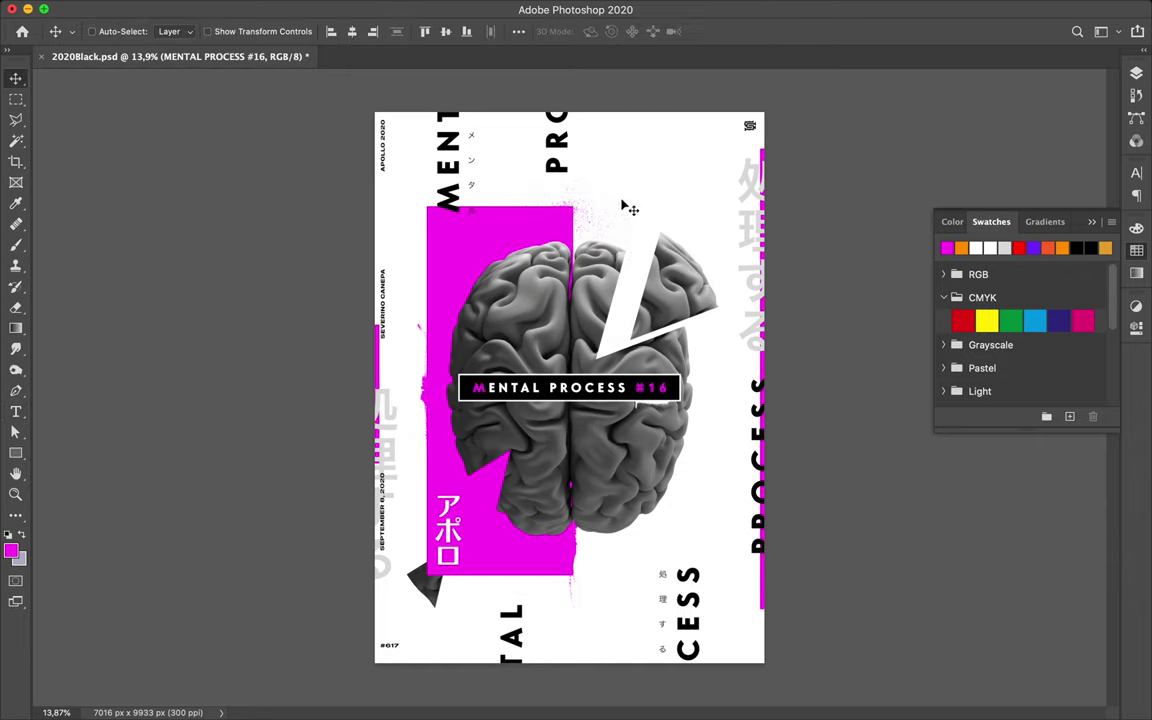
Recolor the P of PROCESS in the banner title with the same magenta
double_click(558, 390)
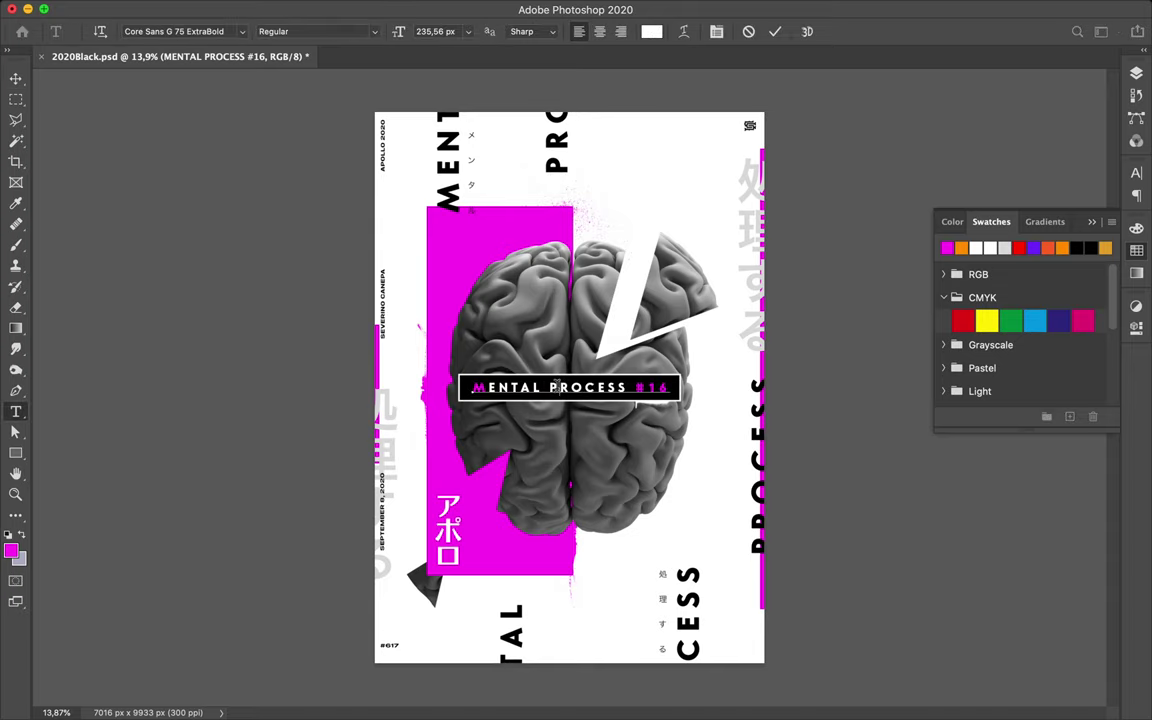
click(551, 386)
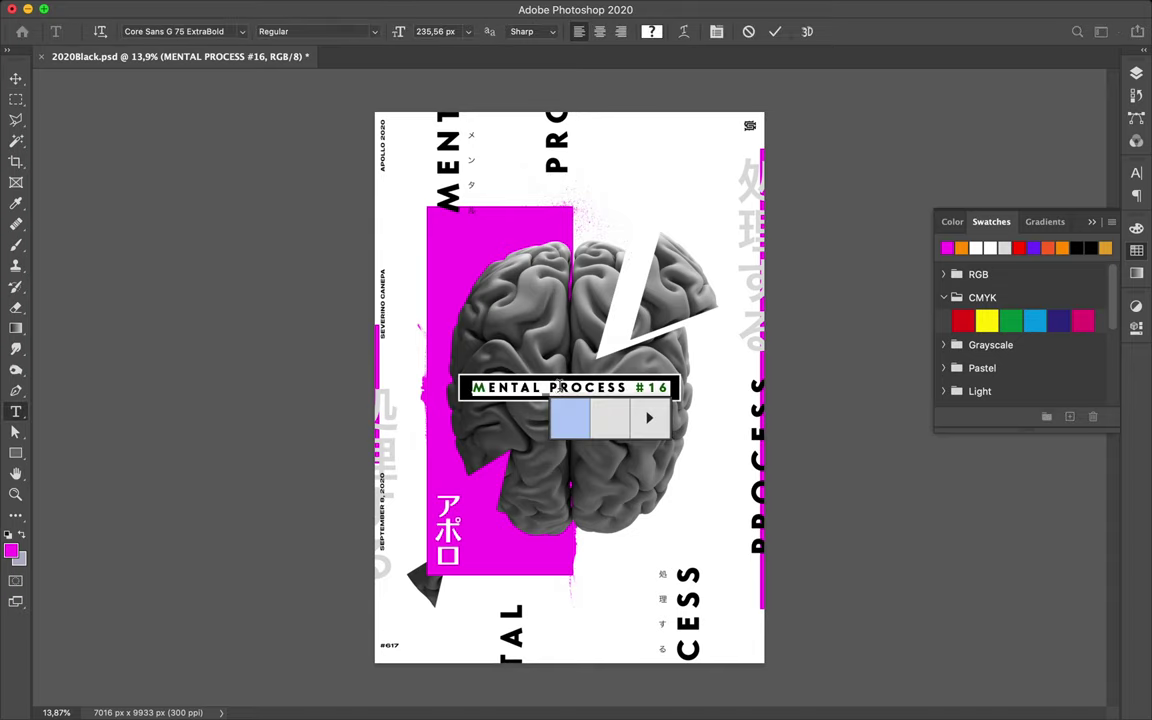
drag(559, 387, 545, 387)
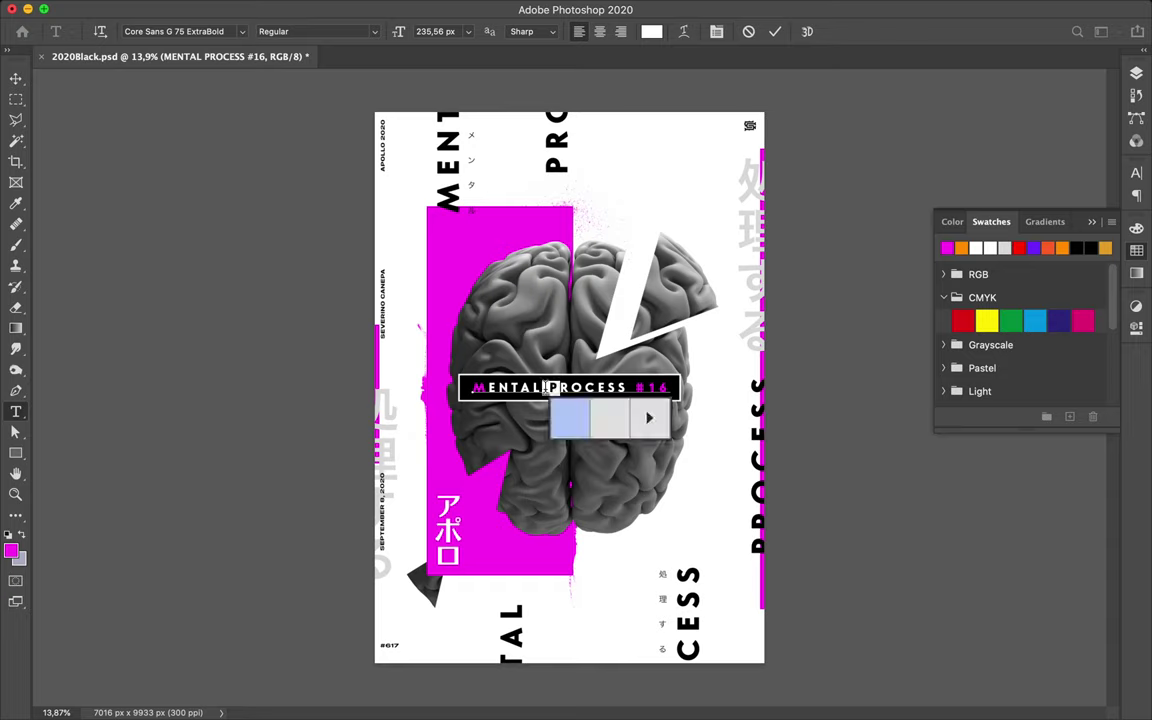
click(947, 247)
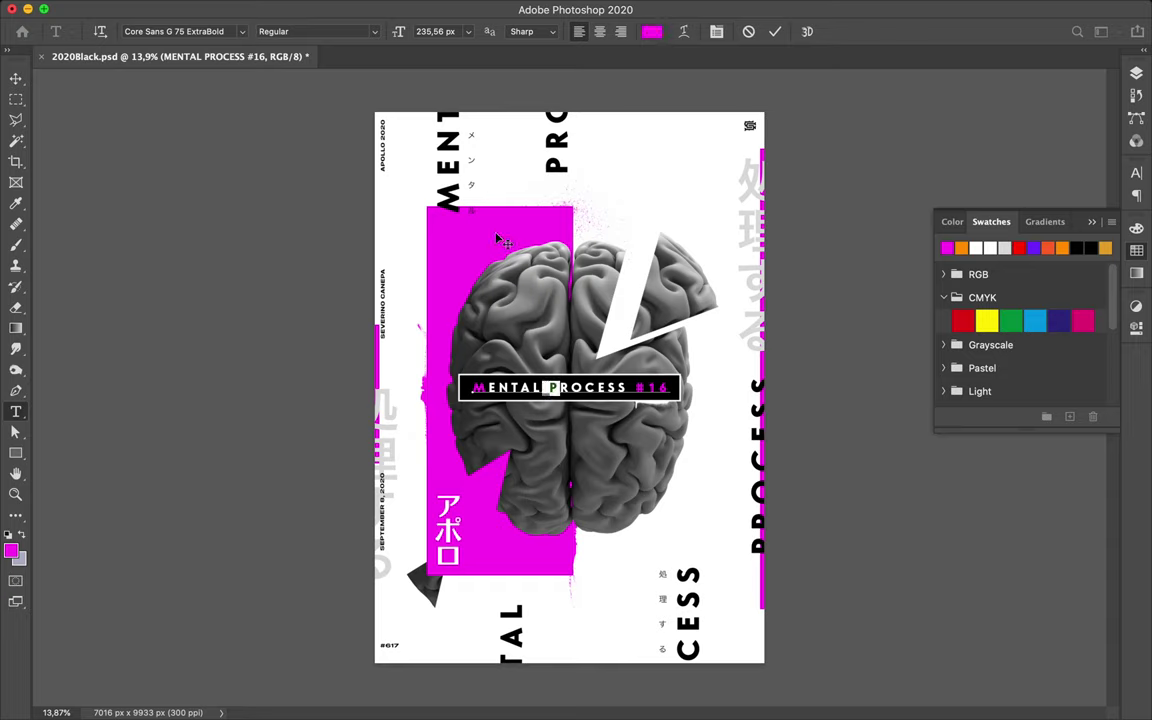
click(14, 76)
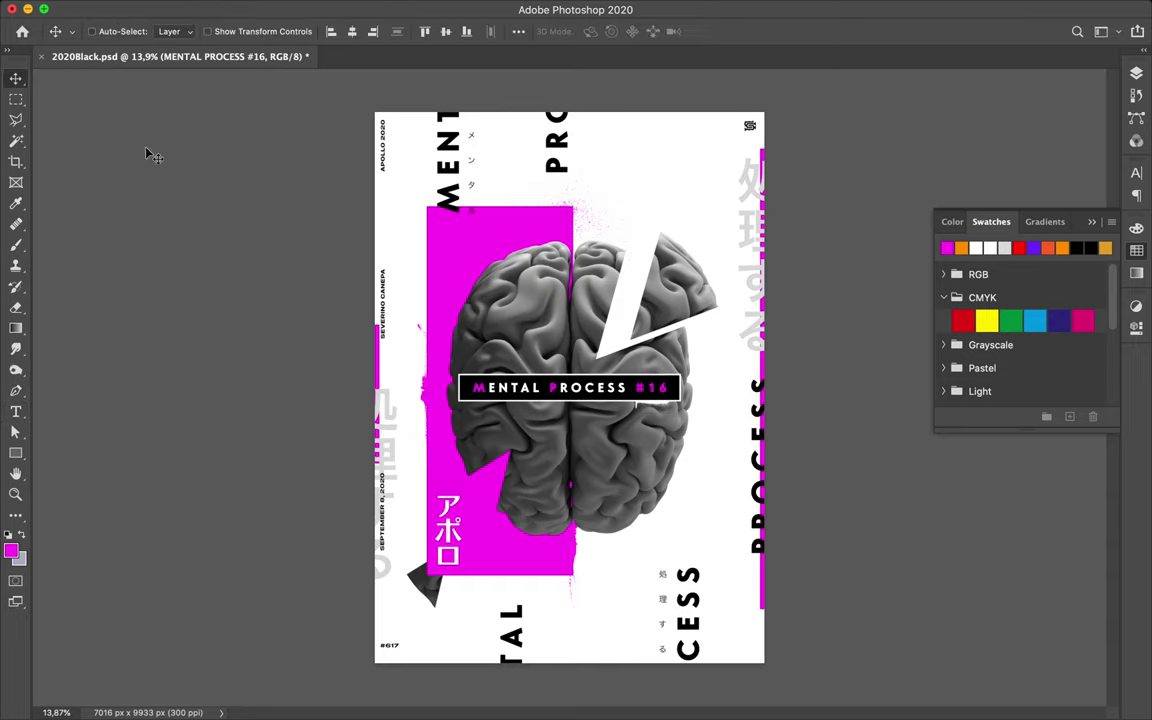
Draw a small white square of about 177 px inside the magenta rectangle's upper-left corner
scroll(598, 313, up, 3)
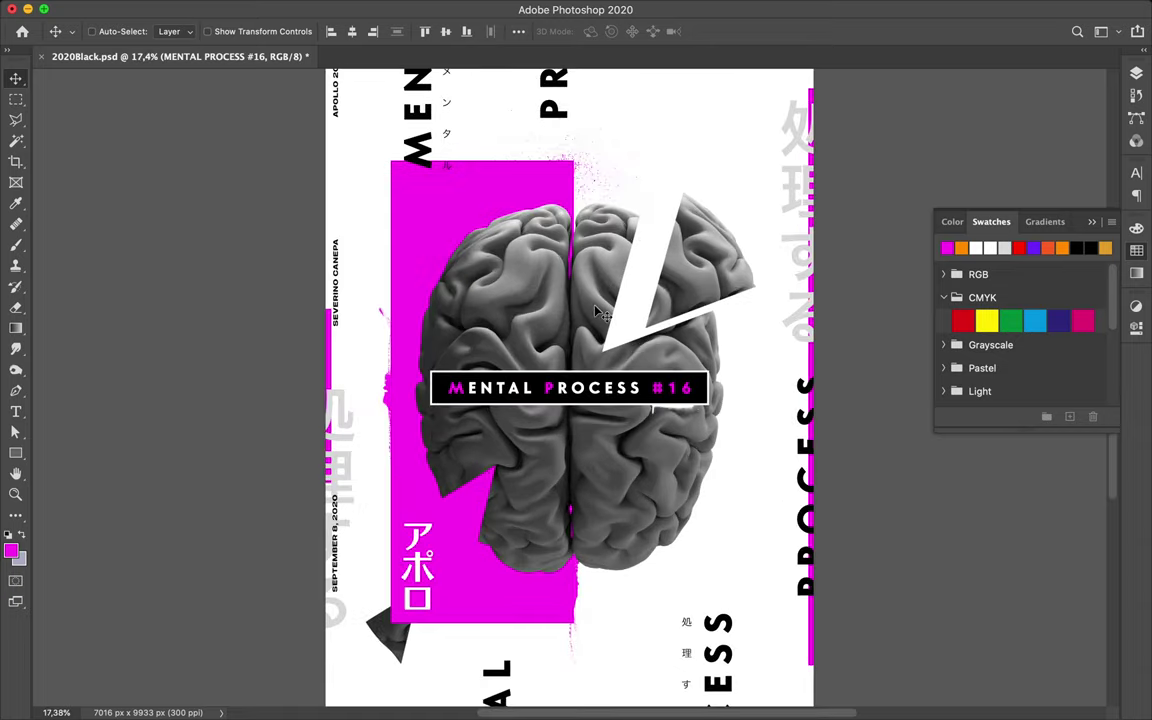
scroll(650, 218, down, 2)
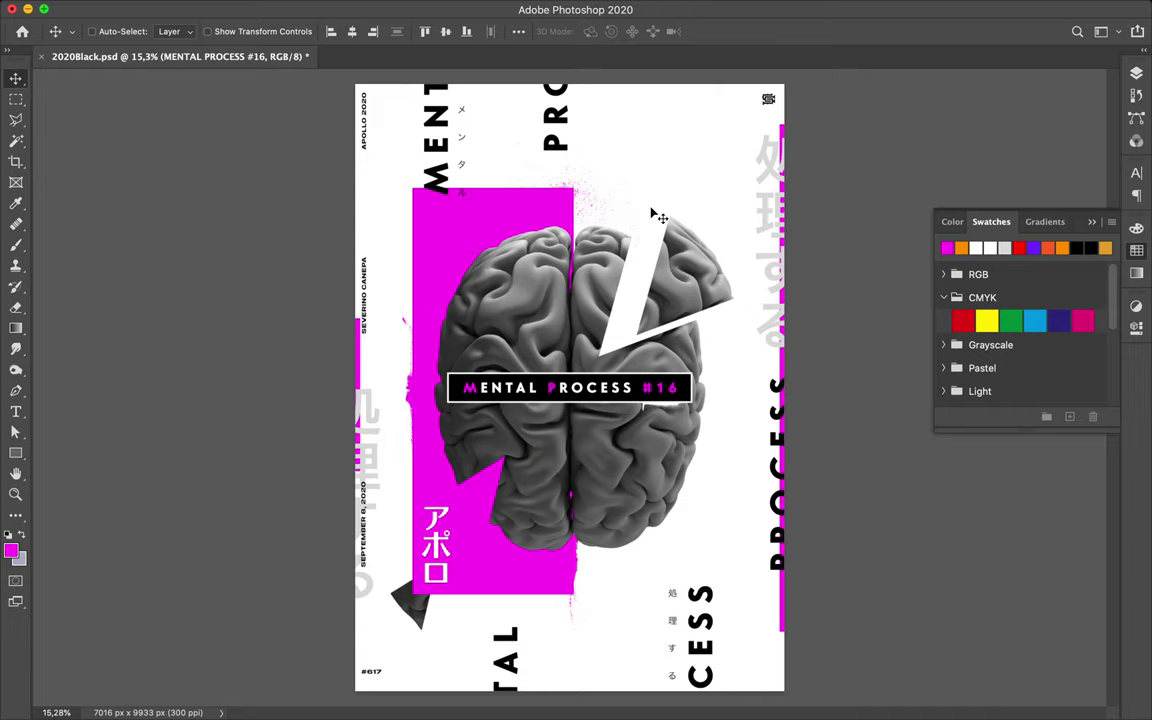
scroll(422, 196, up, 1)
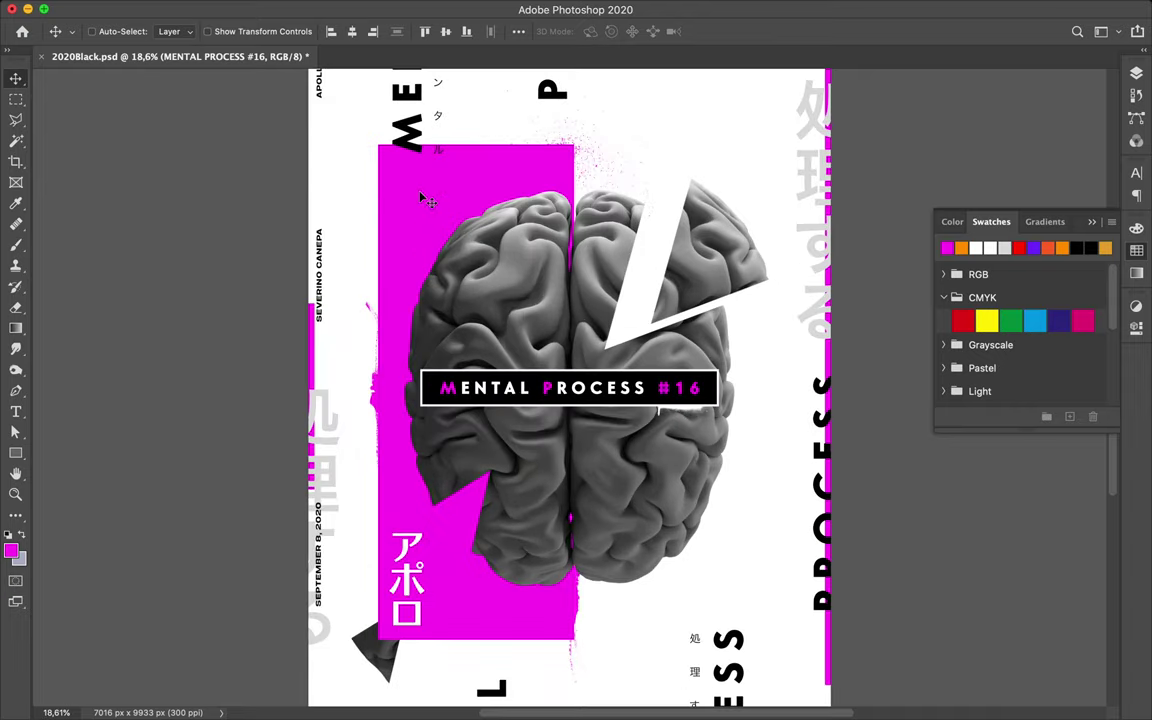
key(u)
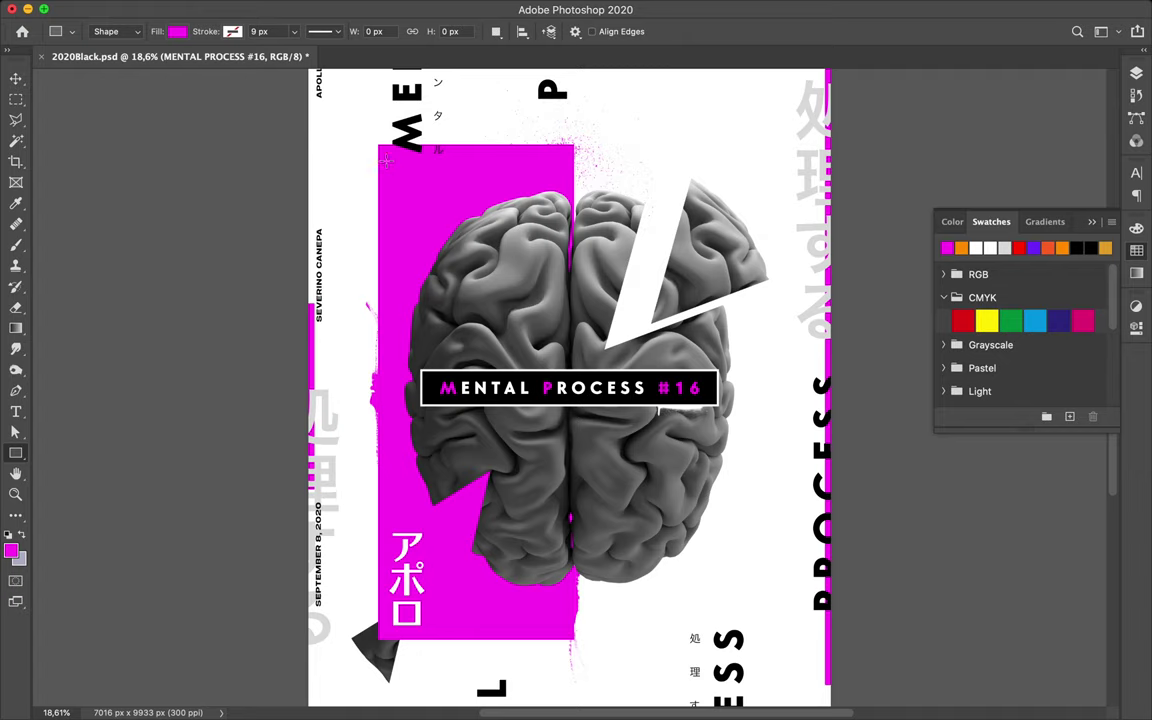
drag(385, 157, 396, 170)
click(173, 35)
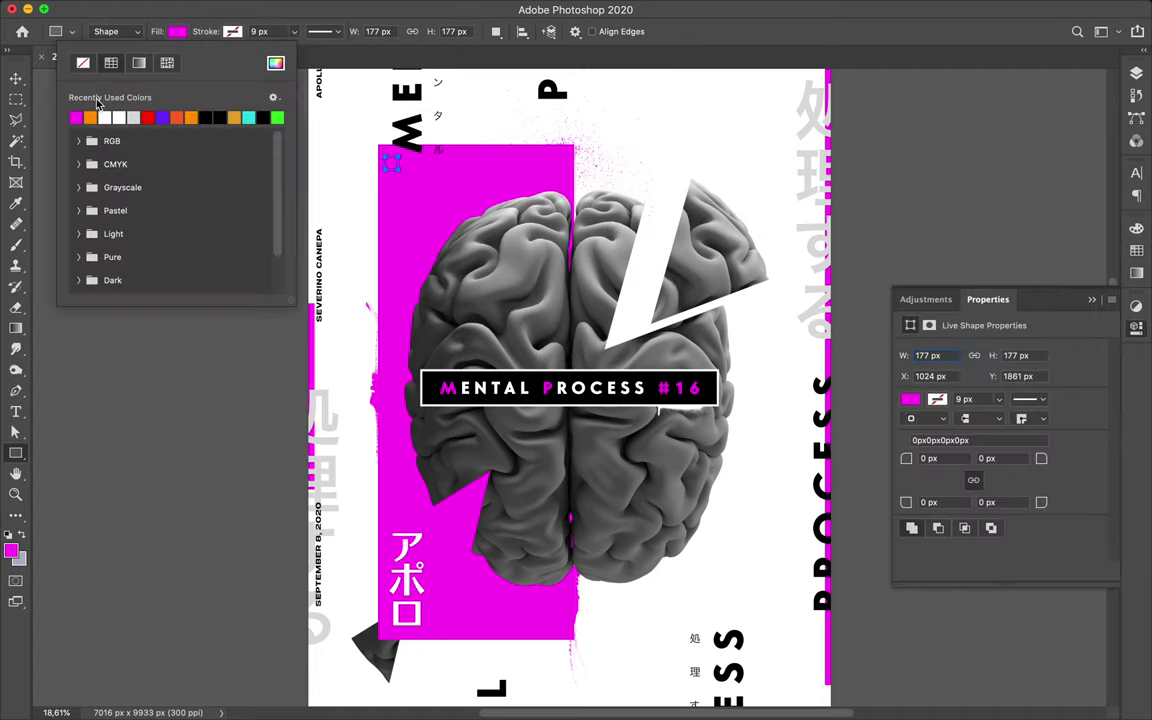
click(97, 110)
key(Return)
key(v)
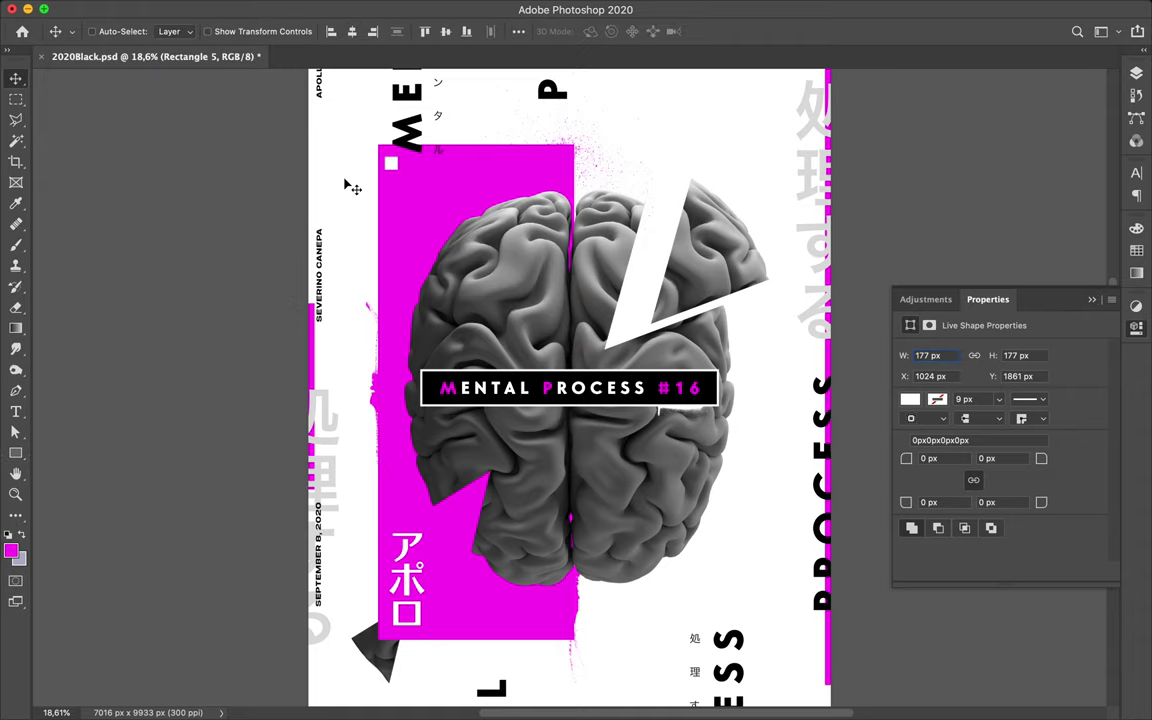
scroll(470, 208, down, 3)
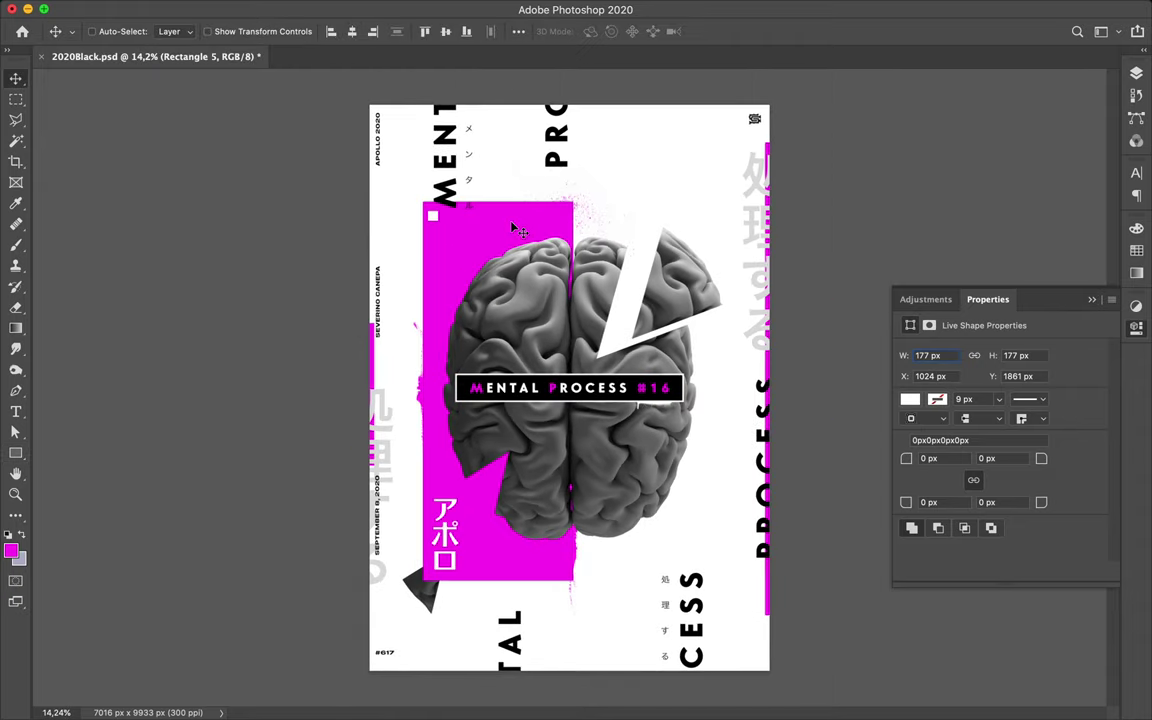
key(super+t)
drag(433, 217, 430, 214)
key(Return)
scroll(478, 183, up, 3)
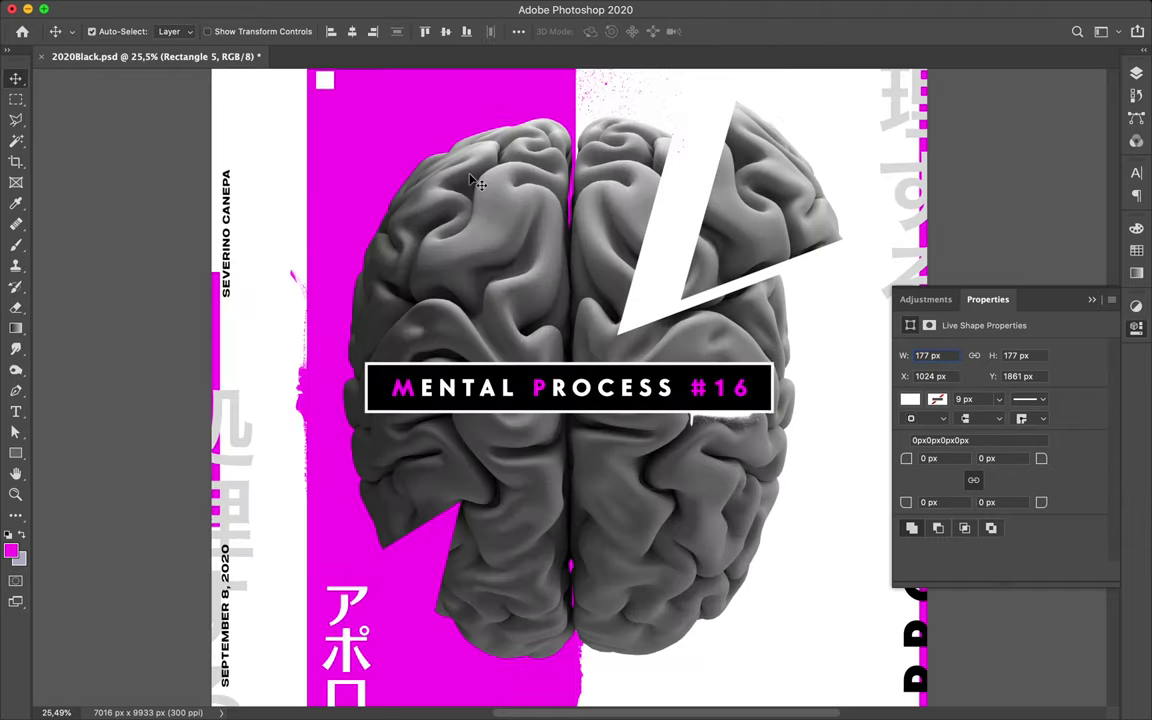
Scale the small white square in the magenta rectangle's upper-left corner down to about 96 px wide and high
scroll(422, 156, up, 2)
key(ctrl+t)
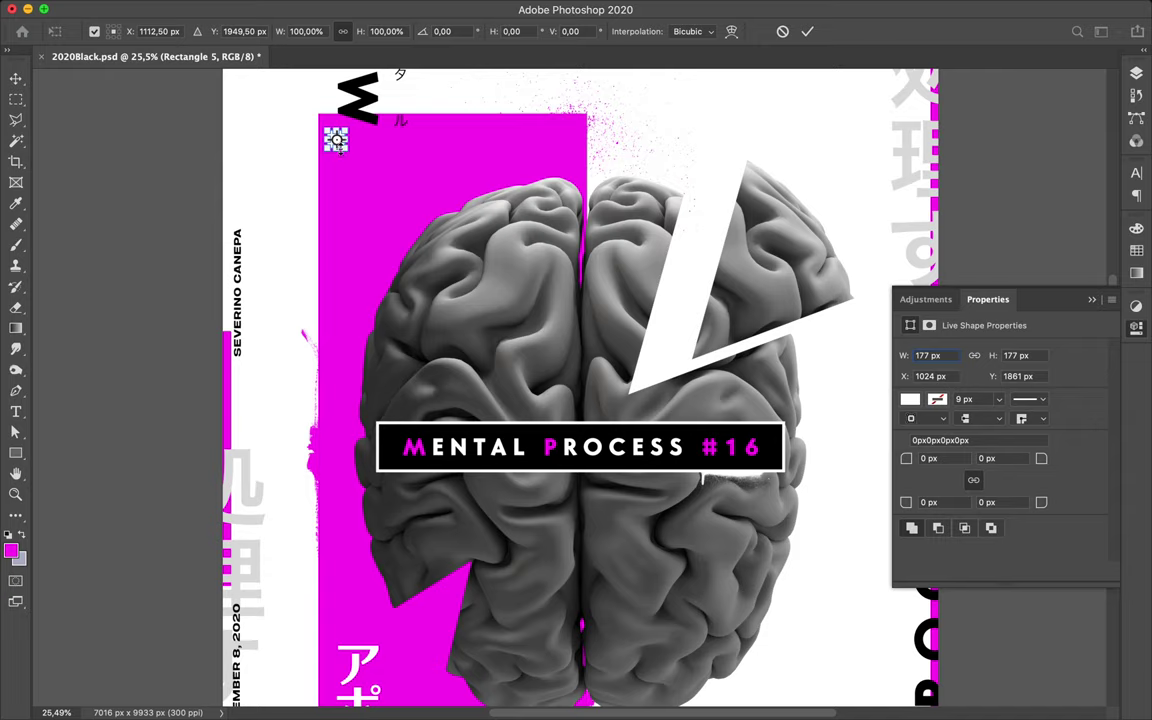
drag(348, 151, 339, 140)
key(Return)
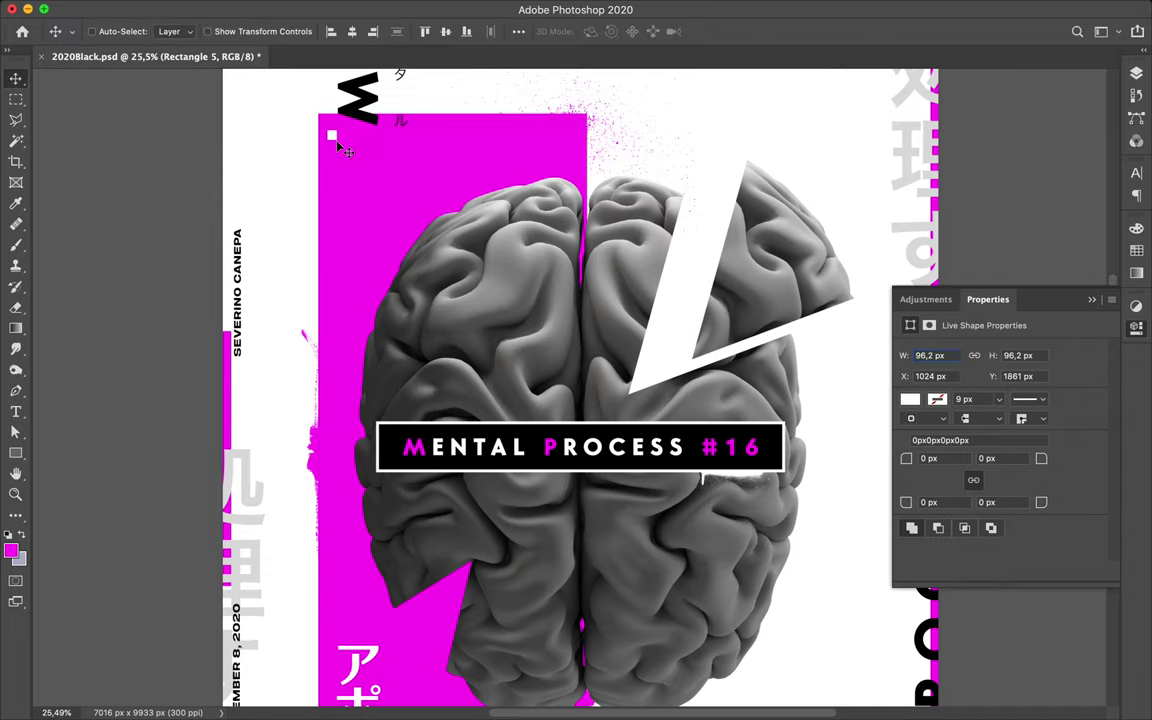
scroll(332, 135, down, 2)
scroll(430, 195, down, 5)
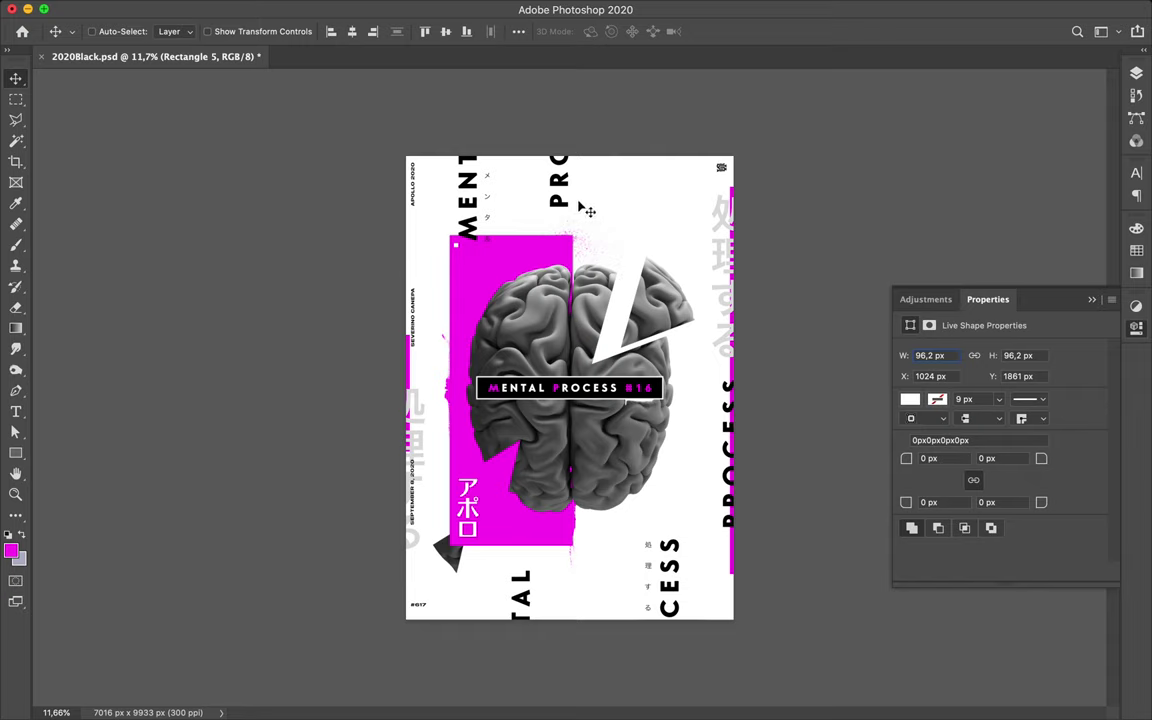
key(alt+bracketright)
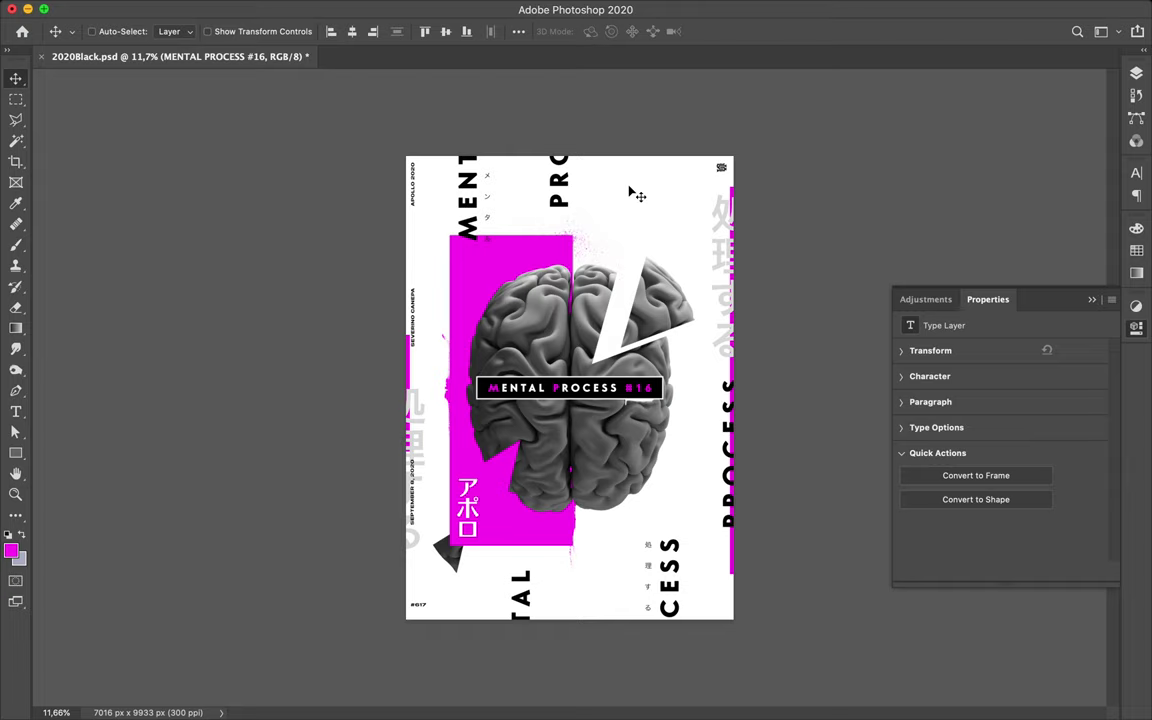
click(831, 9)
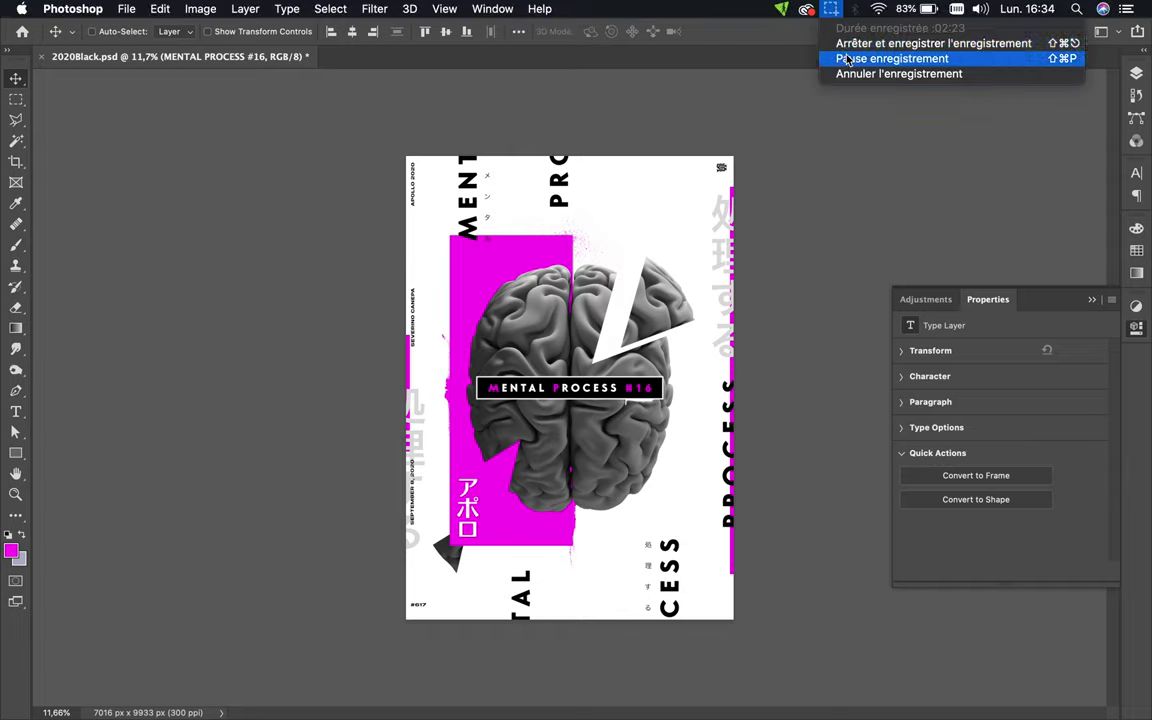
click(848, 43)
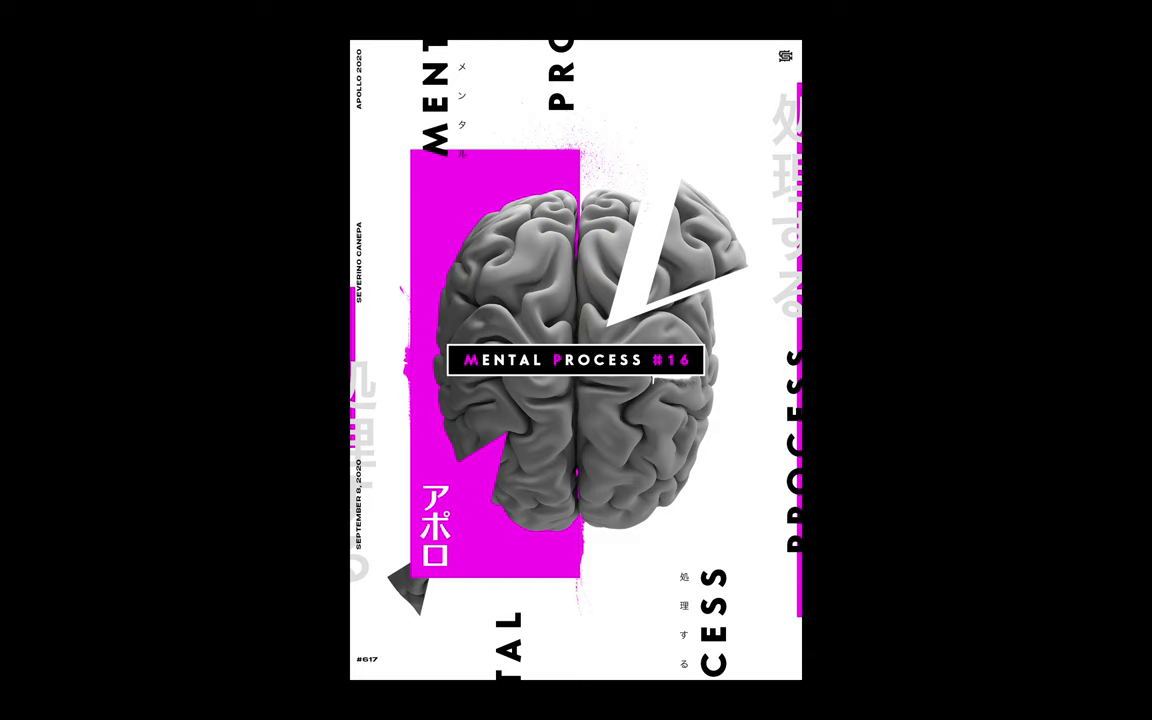